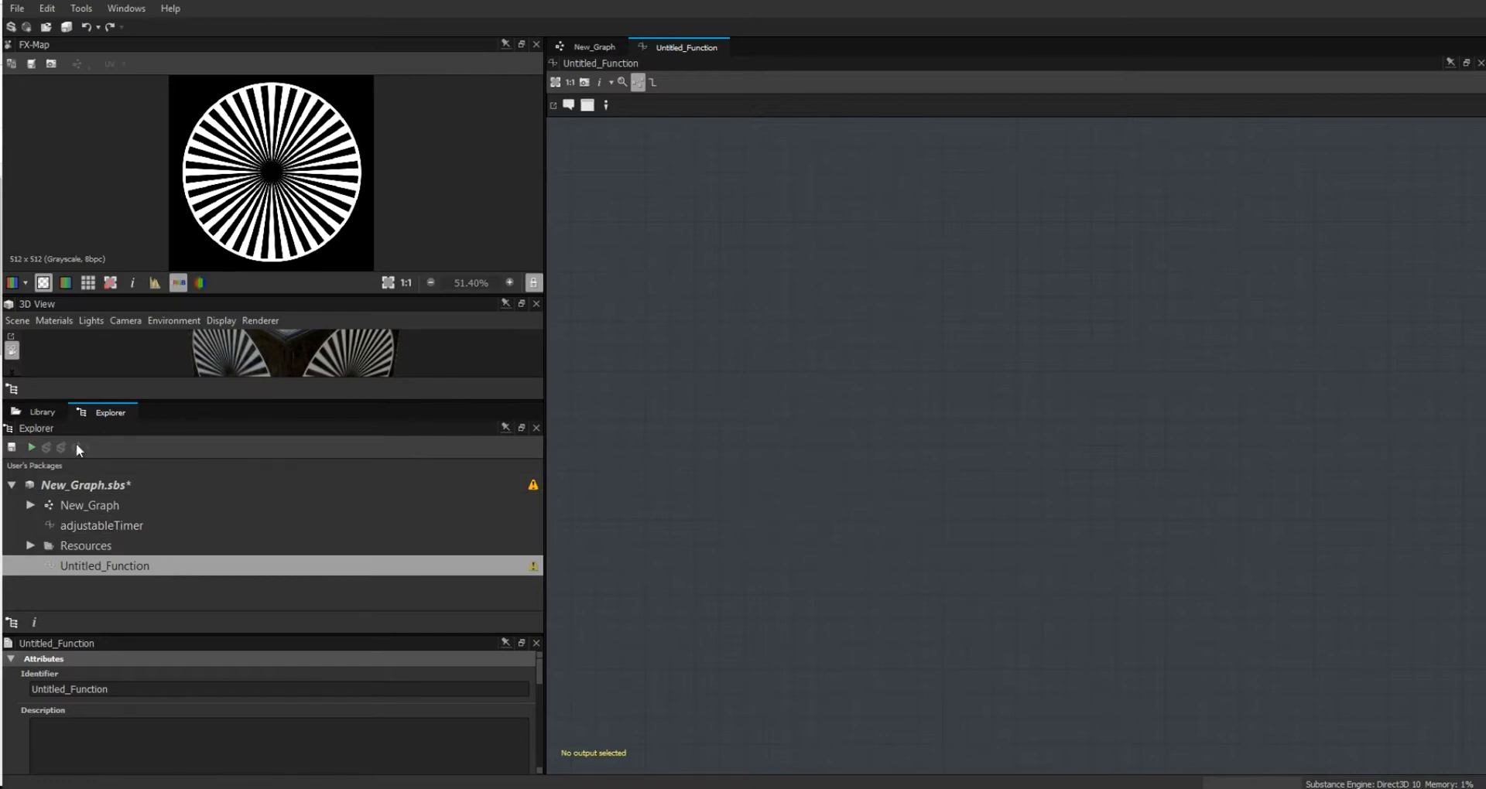
Add the Direction To Normal, Random Luminosity and HSI to RGB colour functions from the library to the Untitled_Function graph.
left_click(42, 416)
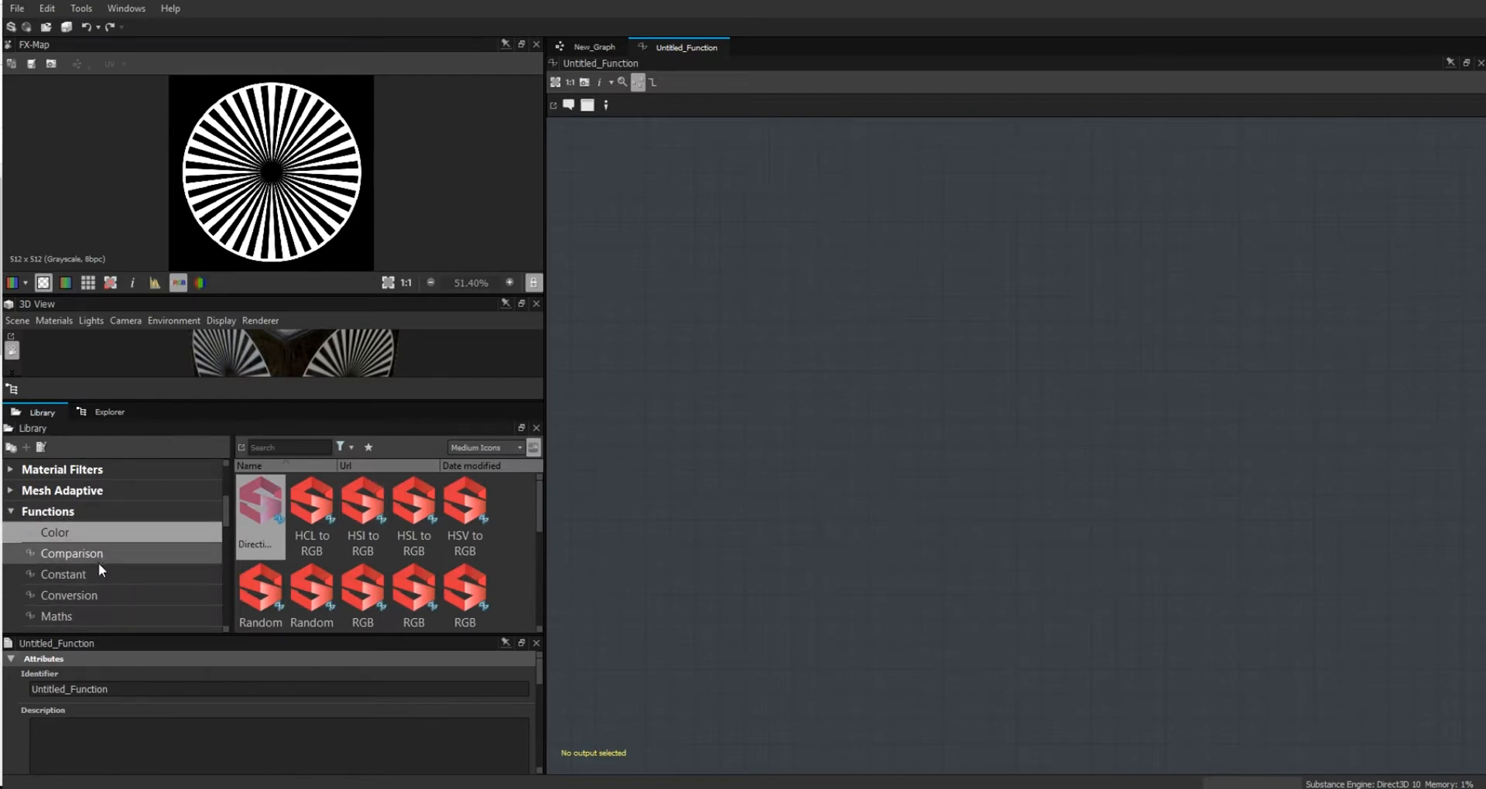
left_click_drag(255, 504, 844, 245)
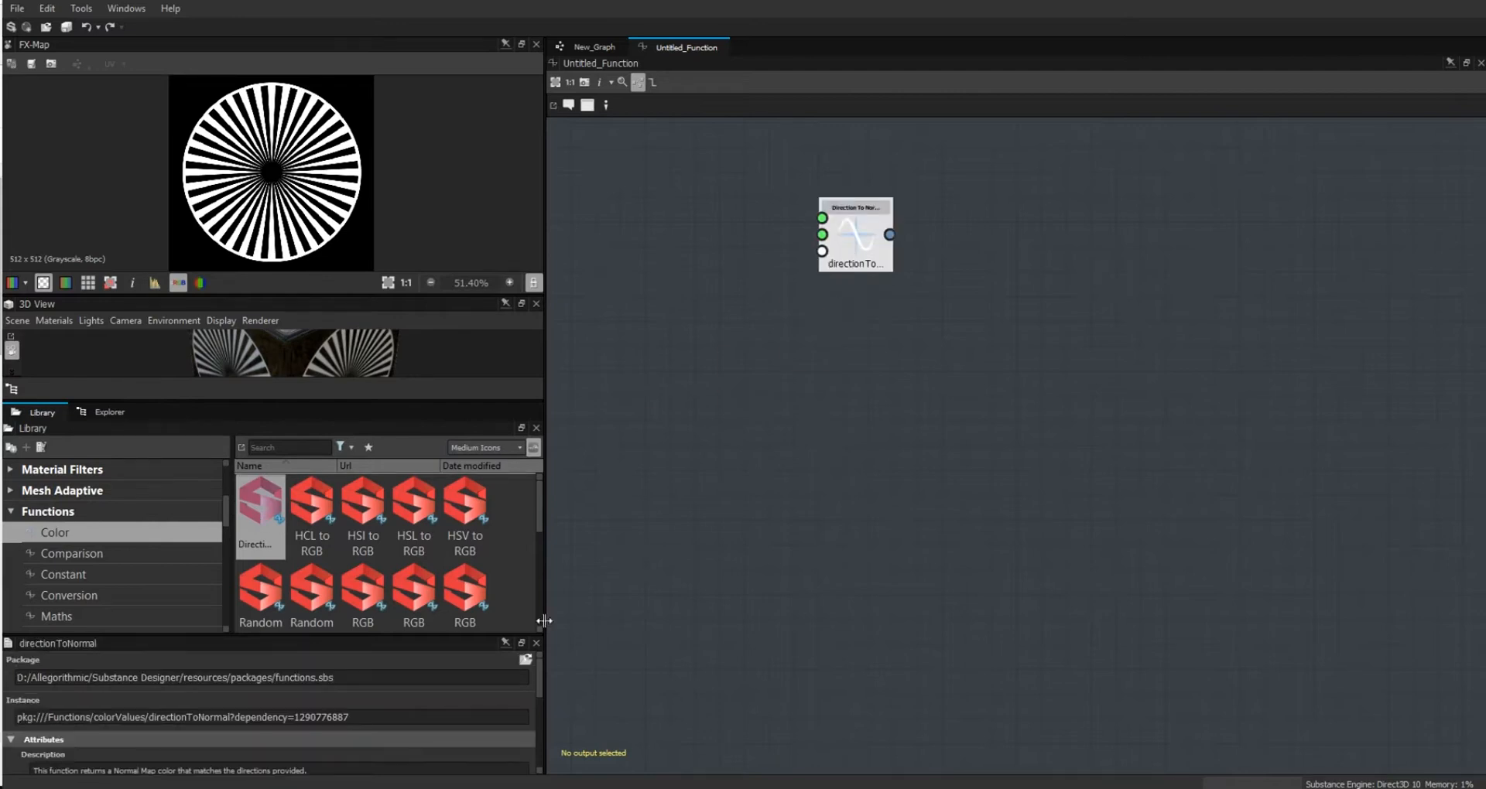
left_click_drag(301, 597, 901, 498)
left_click_drag(835, 412, 834, 412)
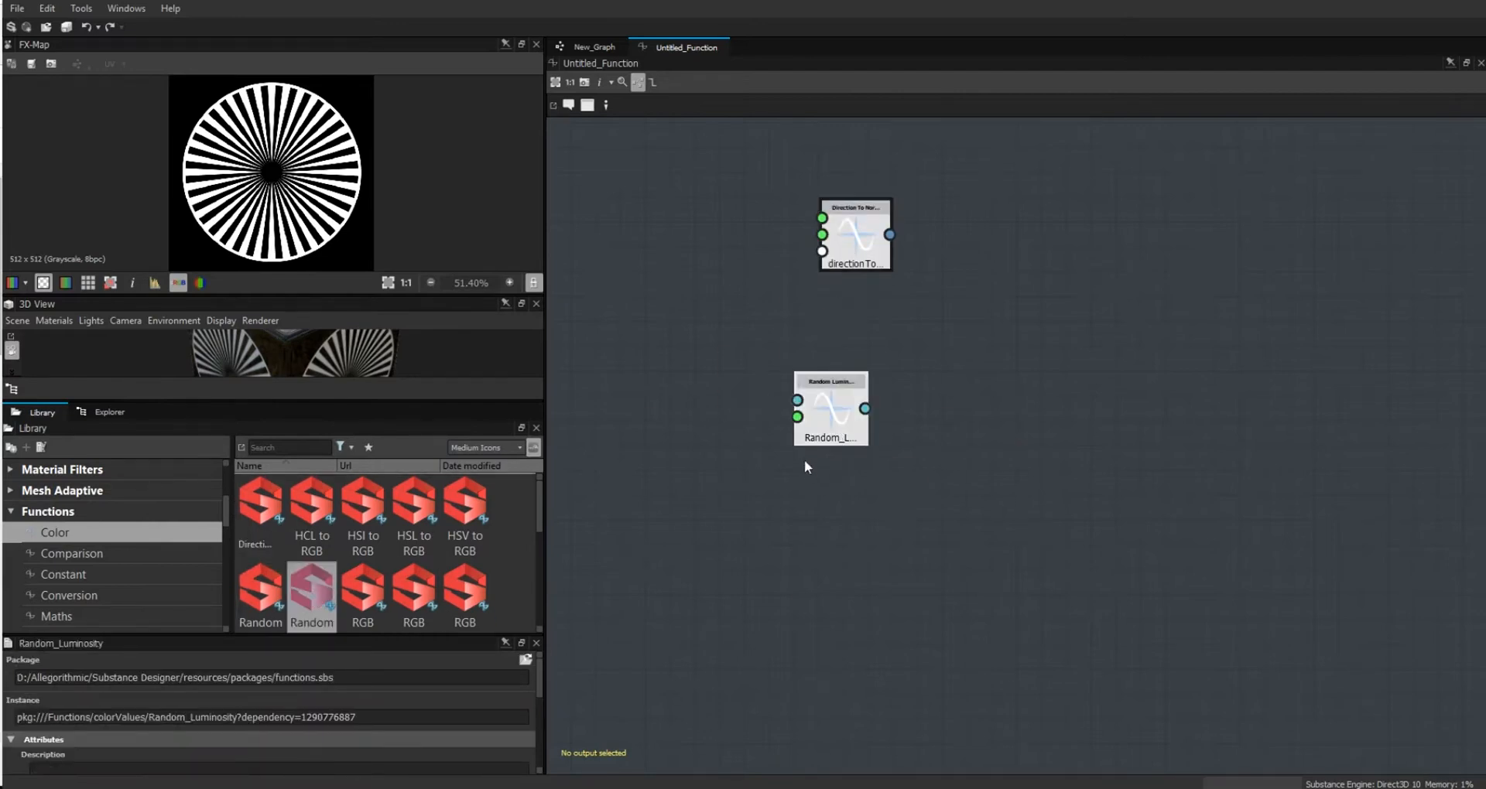
left_click_drag(363, 503, 880, 557)
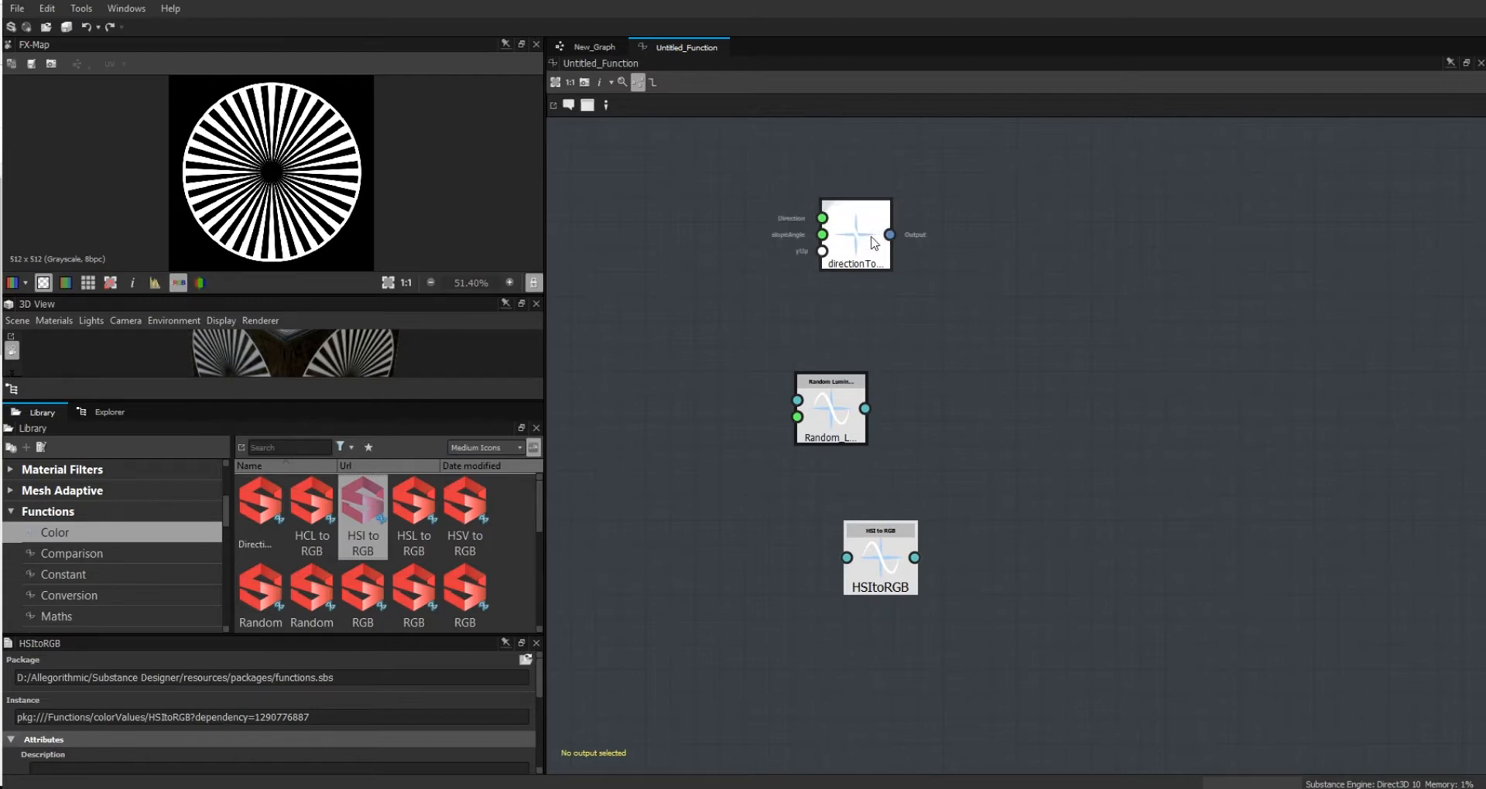
mouse_move(872, 242)
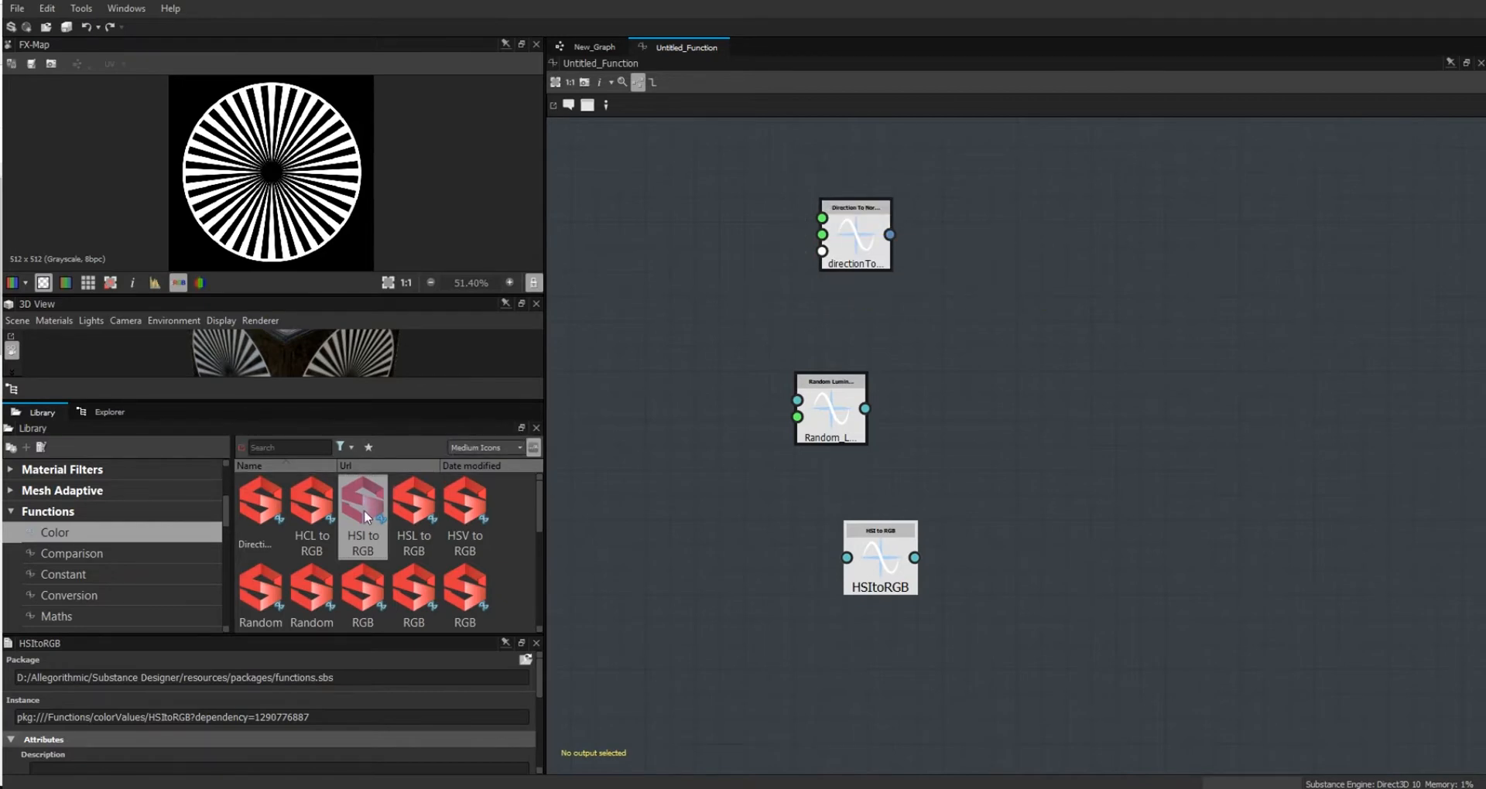
Examine the library details of the HSI to RGB function and look through the Functions categories.
mouse_move(364, 509)
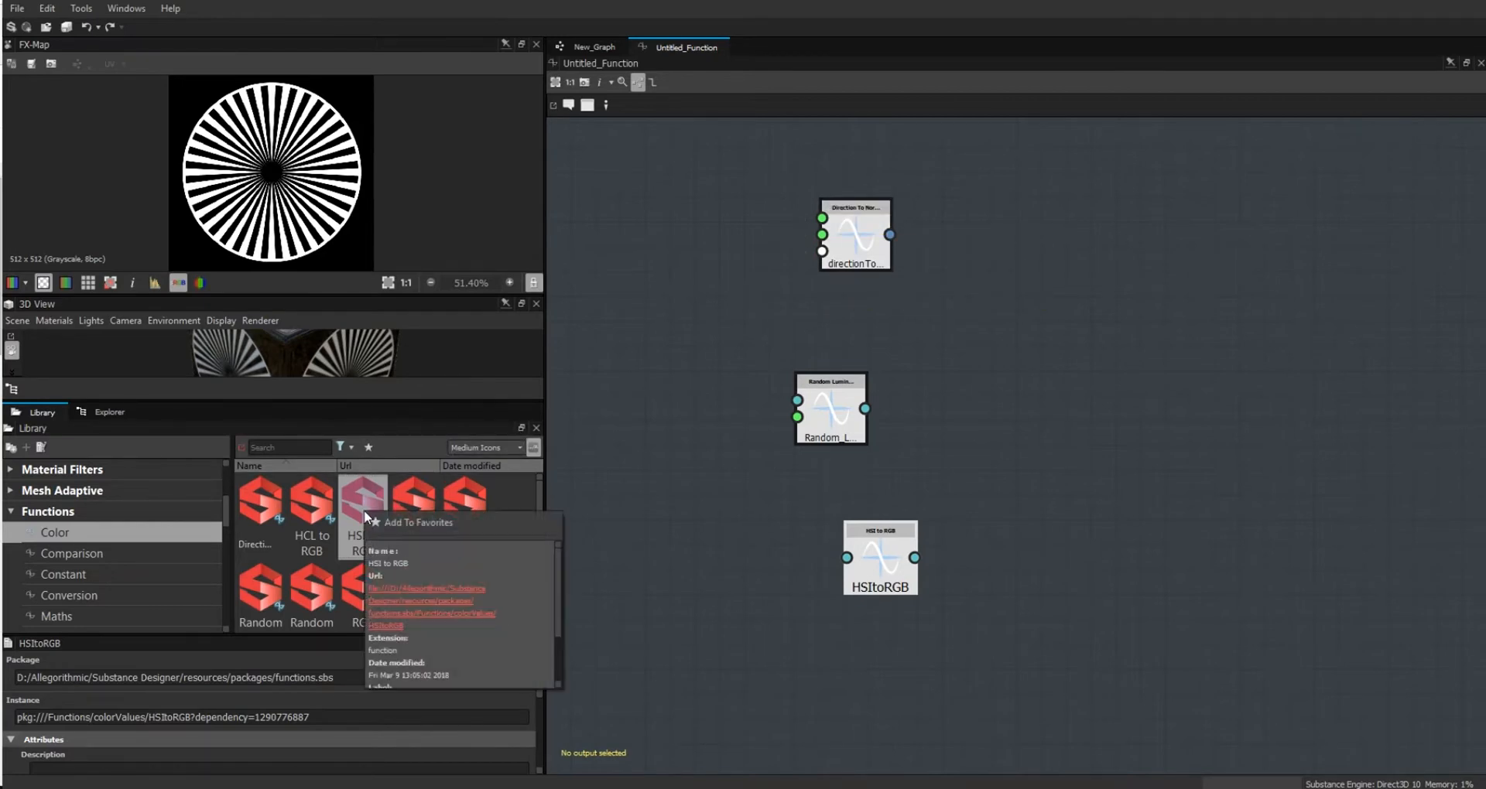
left_click_drag(558, 560, 522, 578)
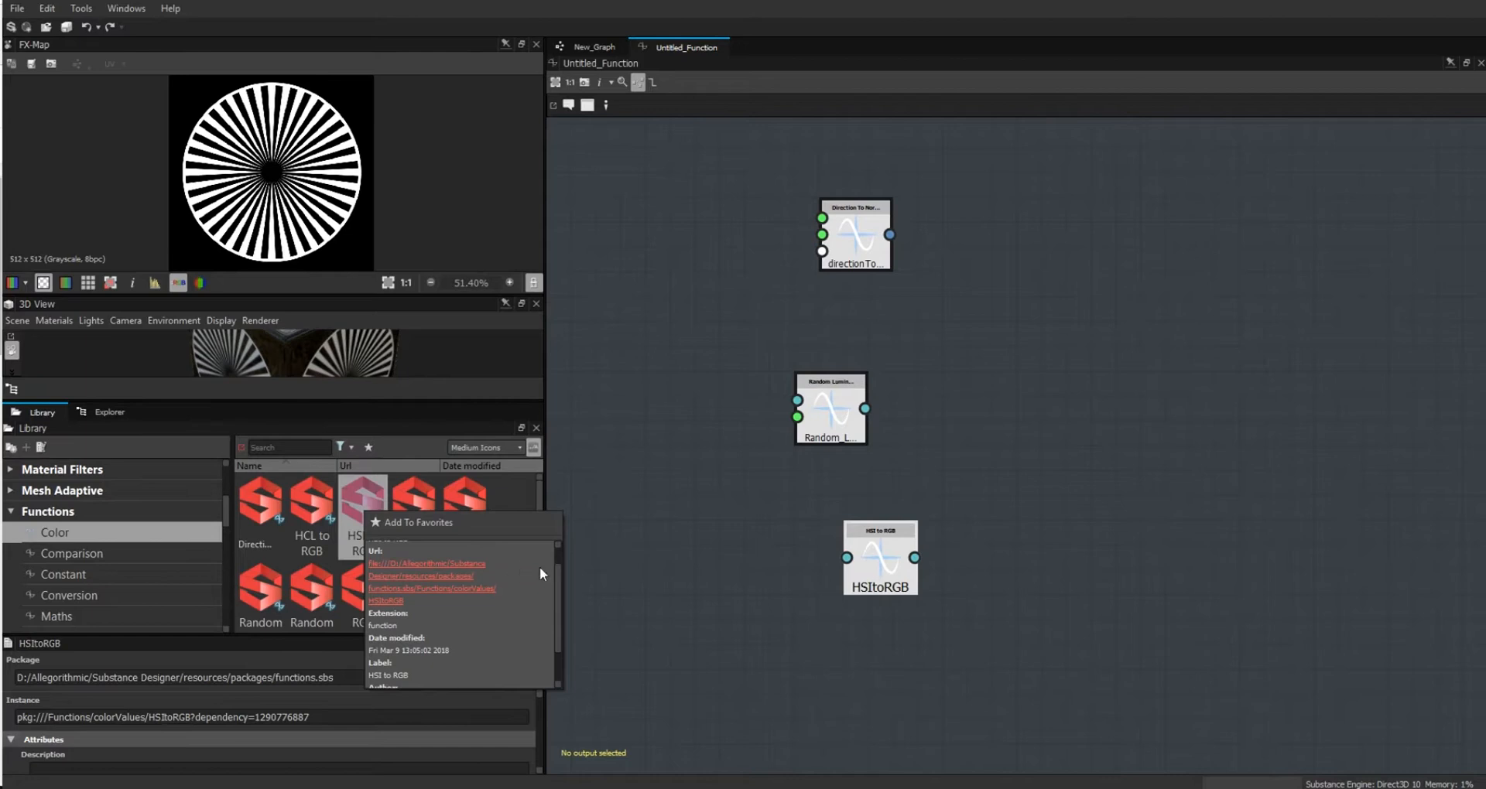
scroll(559, 573, "down", 3)
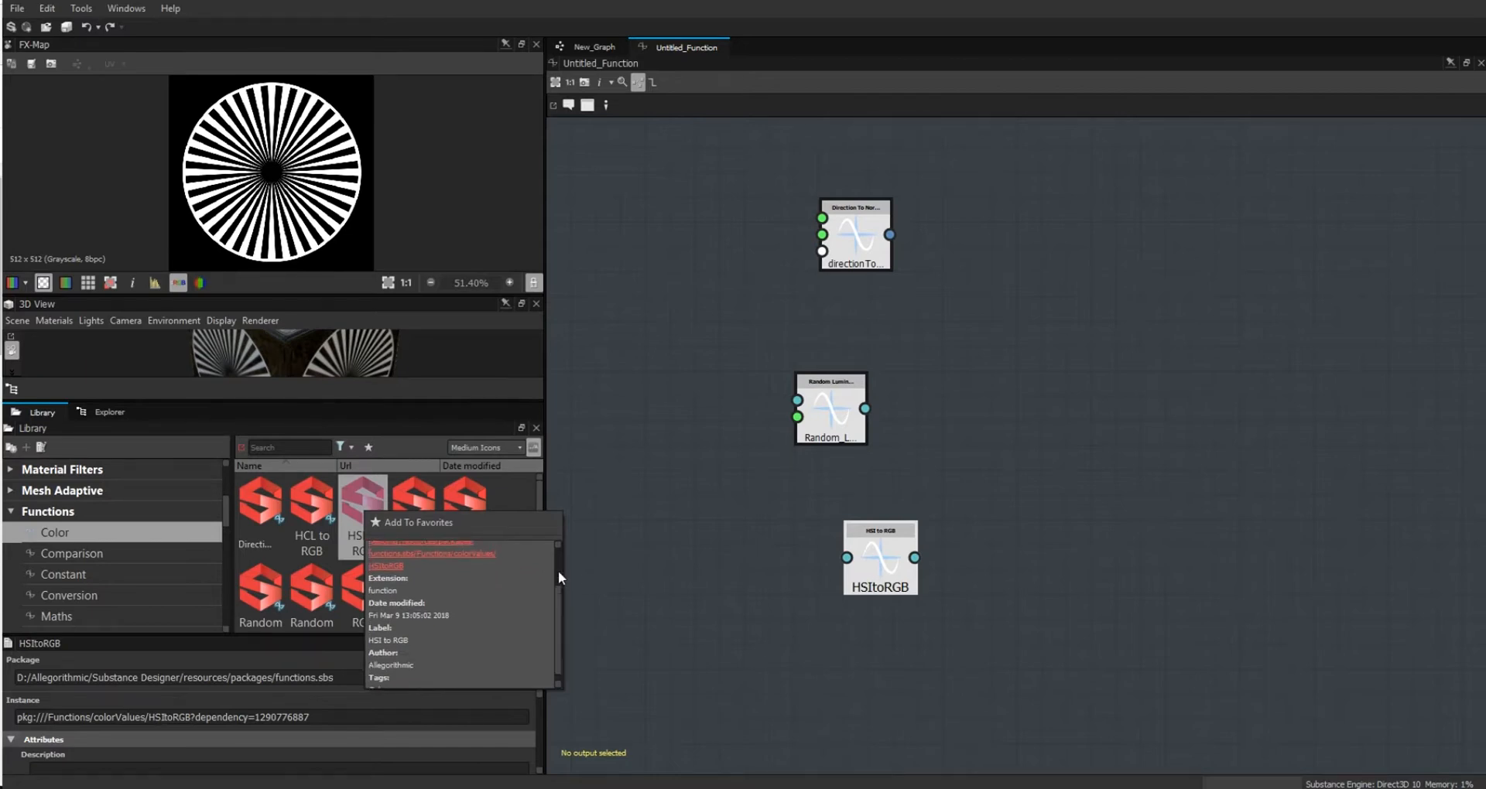
left_click(586, 473)
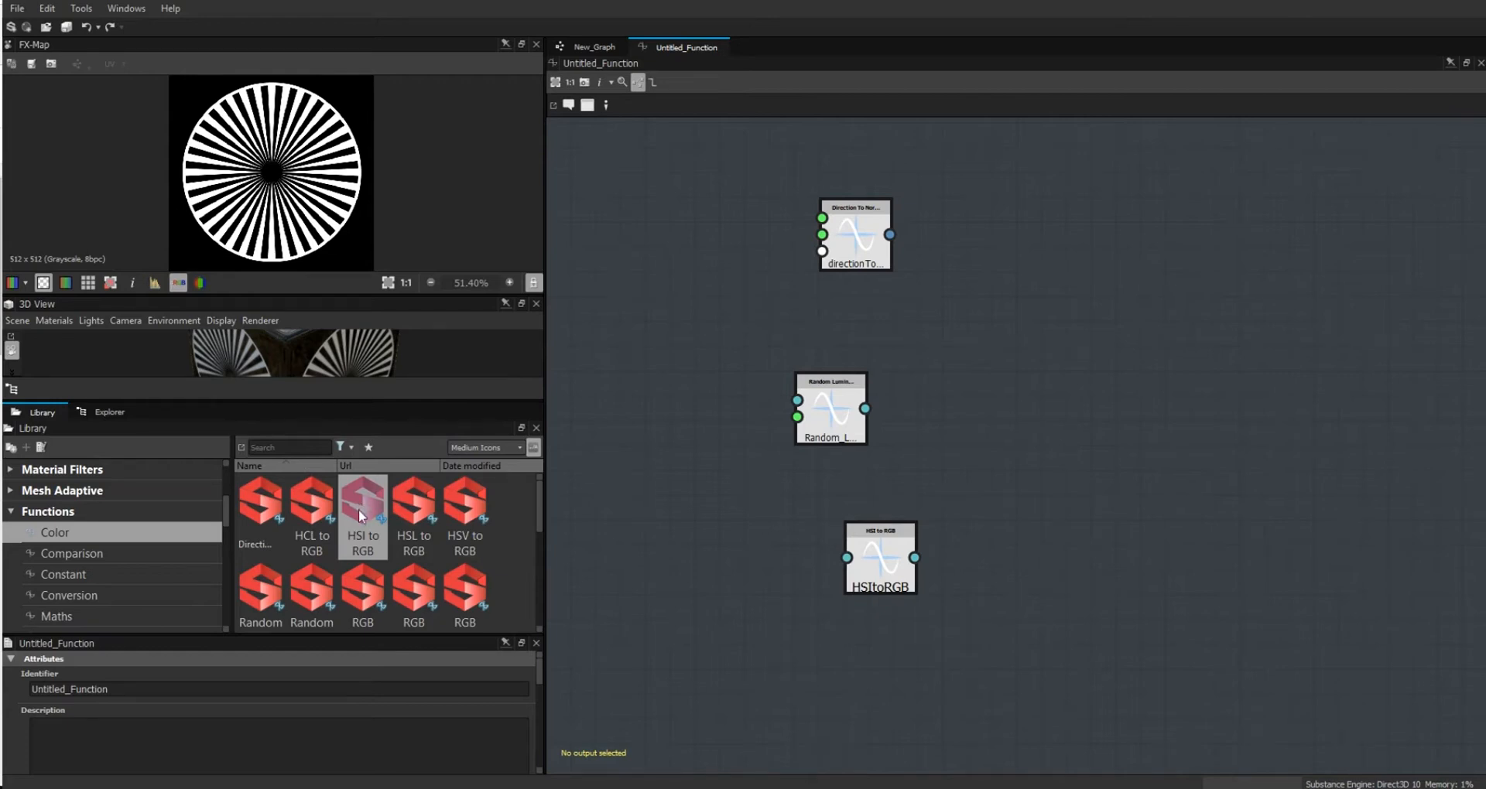
left_click(64, 513)
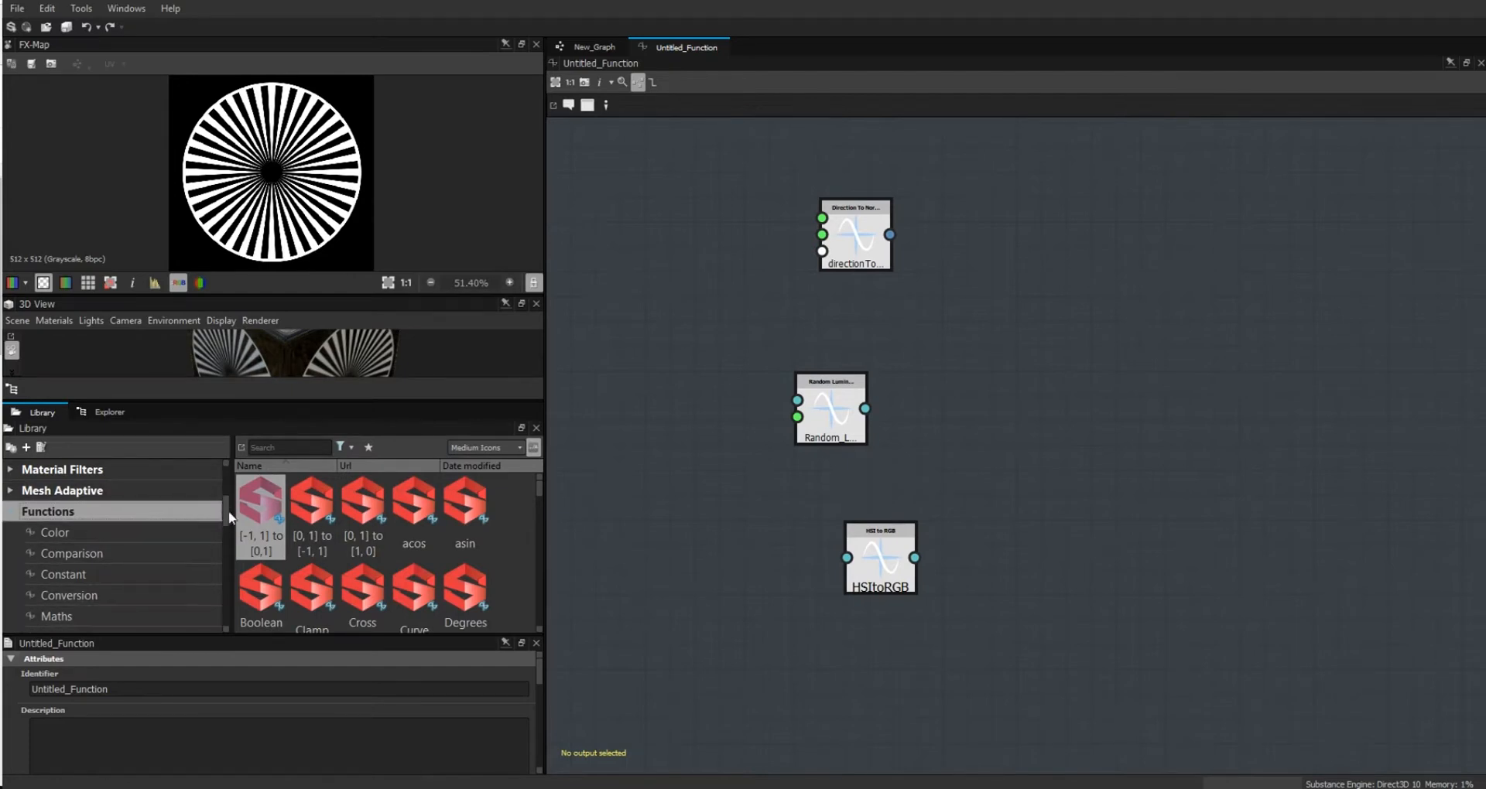
left_click_drag(224, 509, 229, 528)
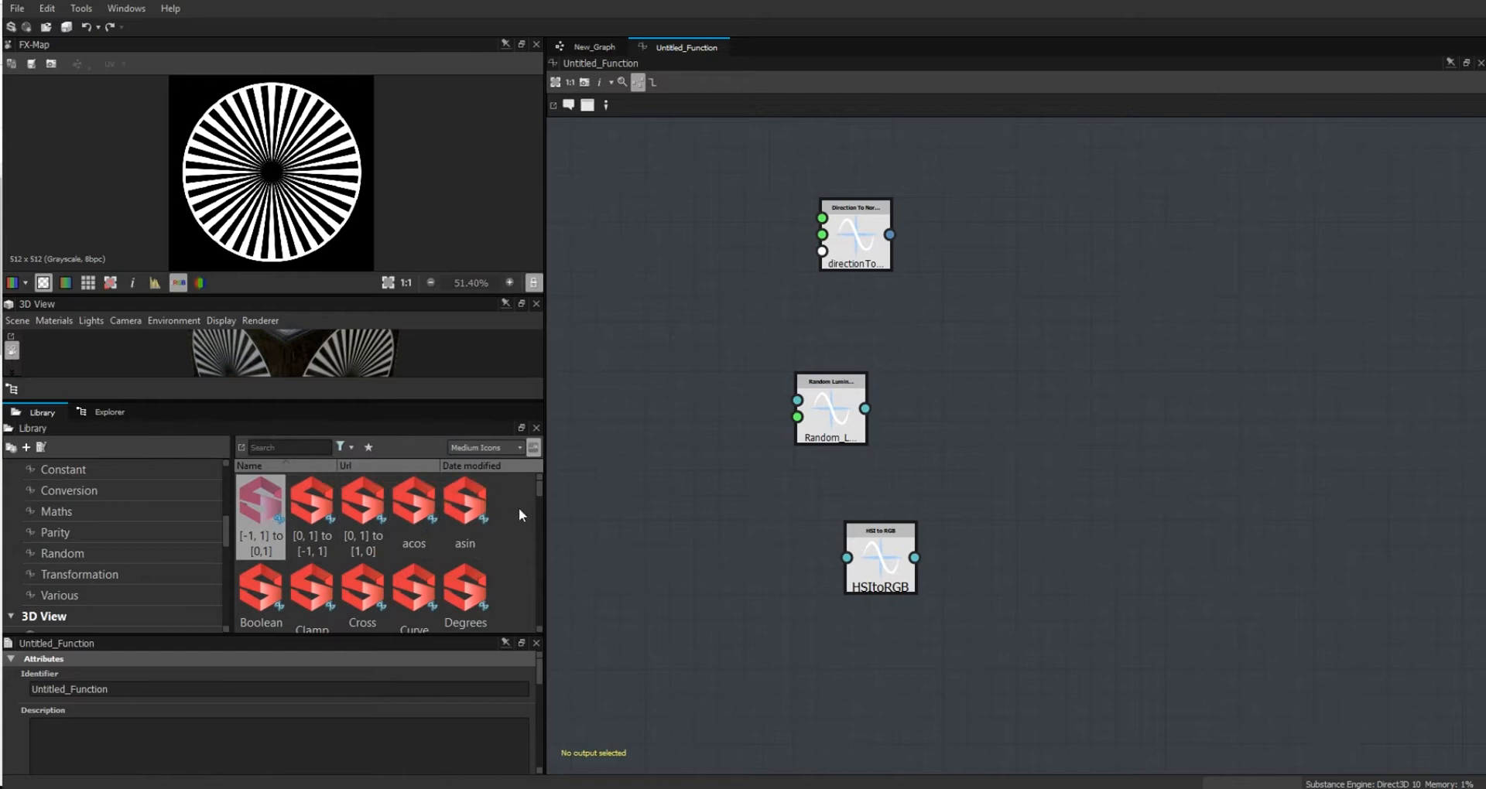
mouse_move(540, 486)
left_mouse_down()
mouse_move(541, 504)
mouse_move(541, 488)
left_mouse_up()
Create a new Substance graph named FunctionTest from the Physically Based (Metallic/Roughness) template.
left_click(17, 8)
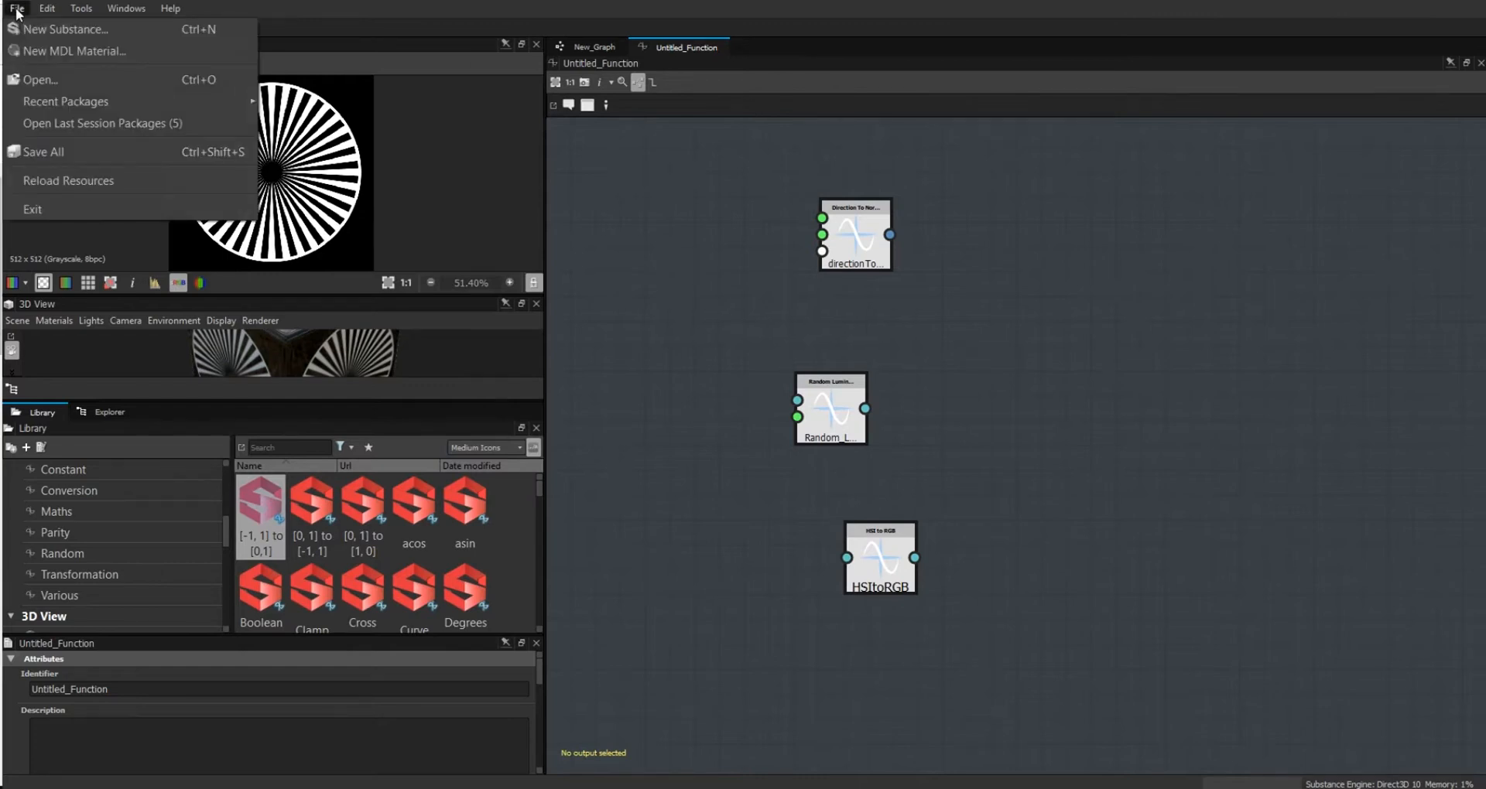
left_click(67, 29)
type("FunctionTest")
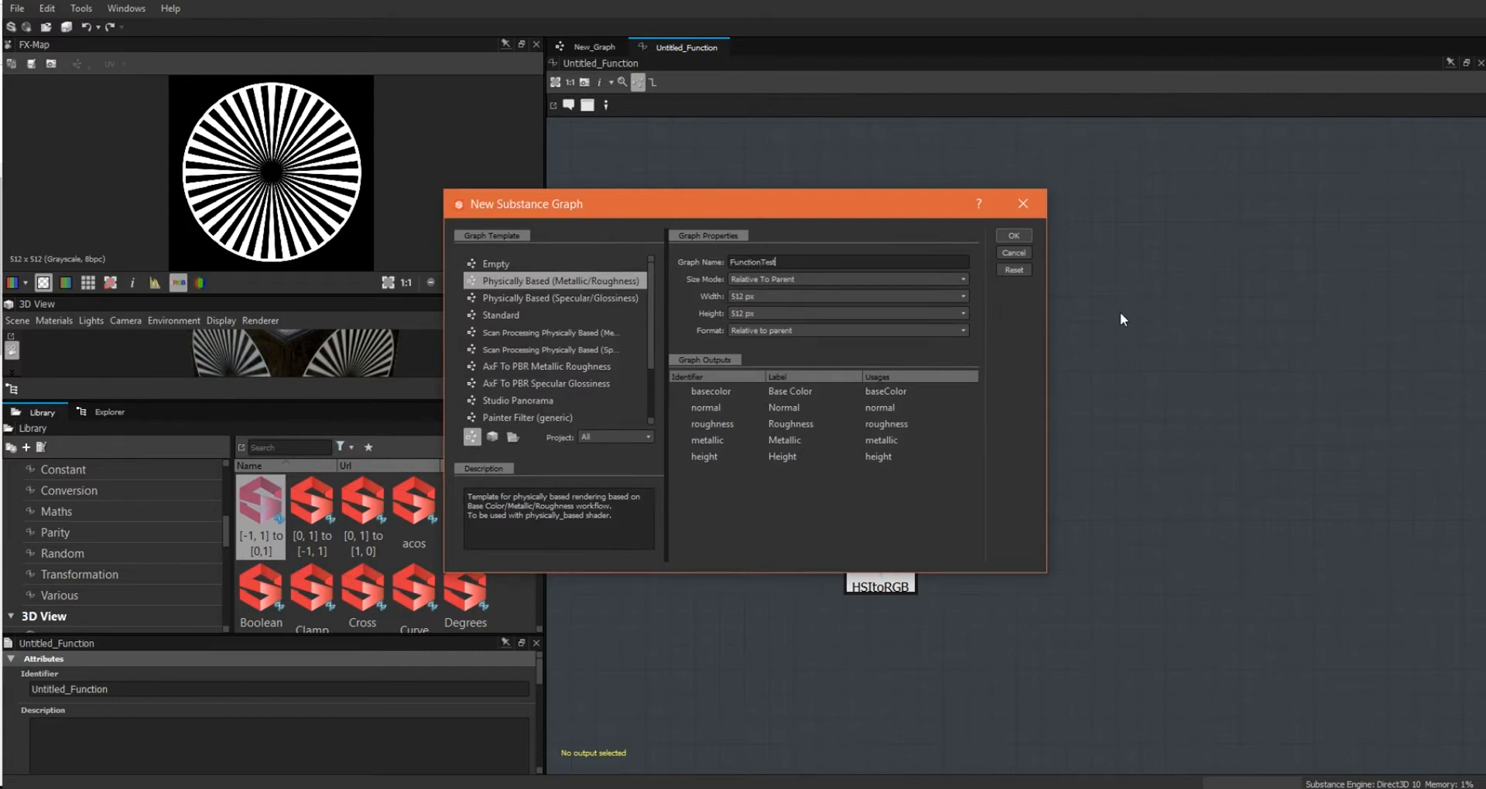
key("Return")
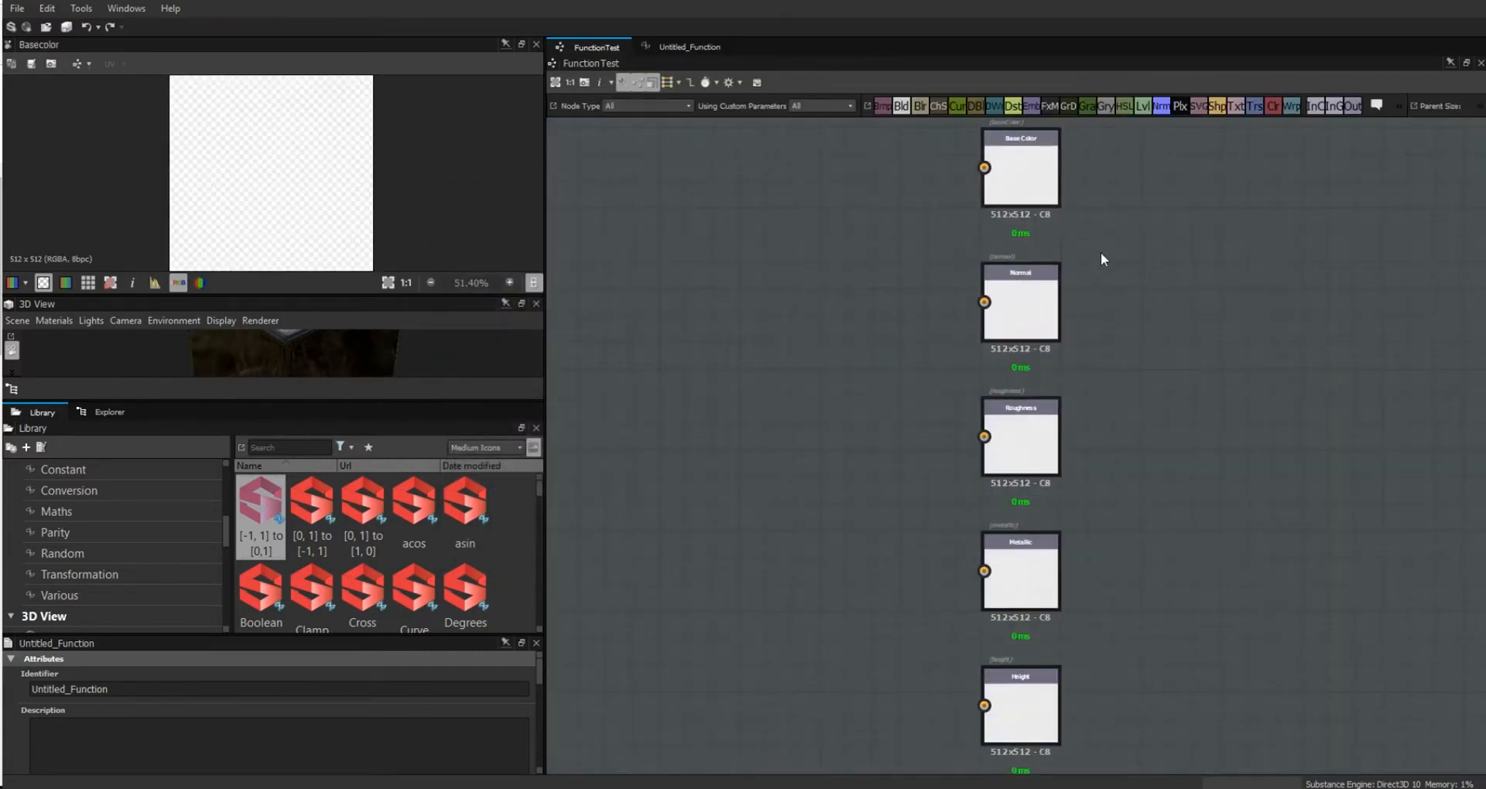
Delete the Normal, Roughness, Metallic and Height outputs, keeping only Base Color, and enlarge the 2D preview.
left_click(1130, 605)
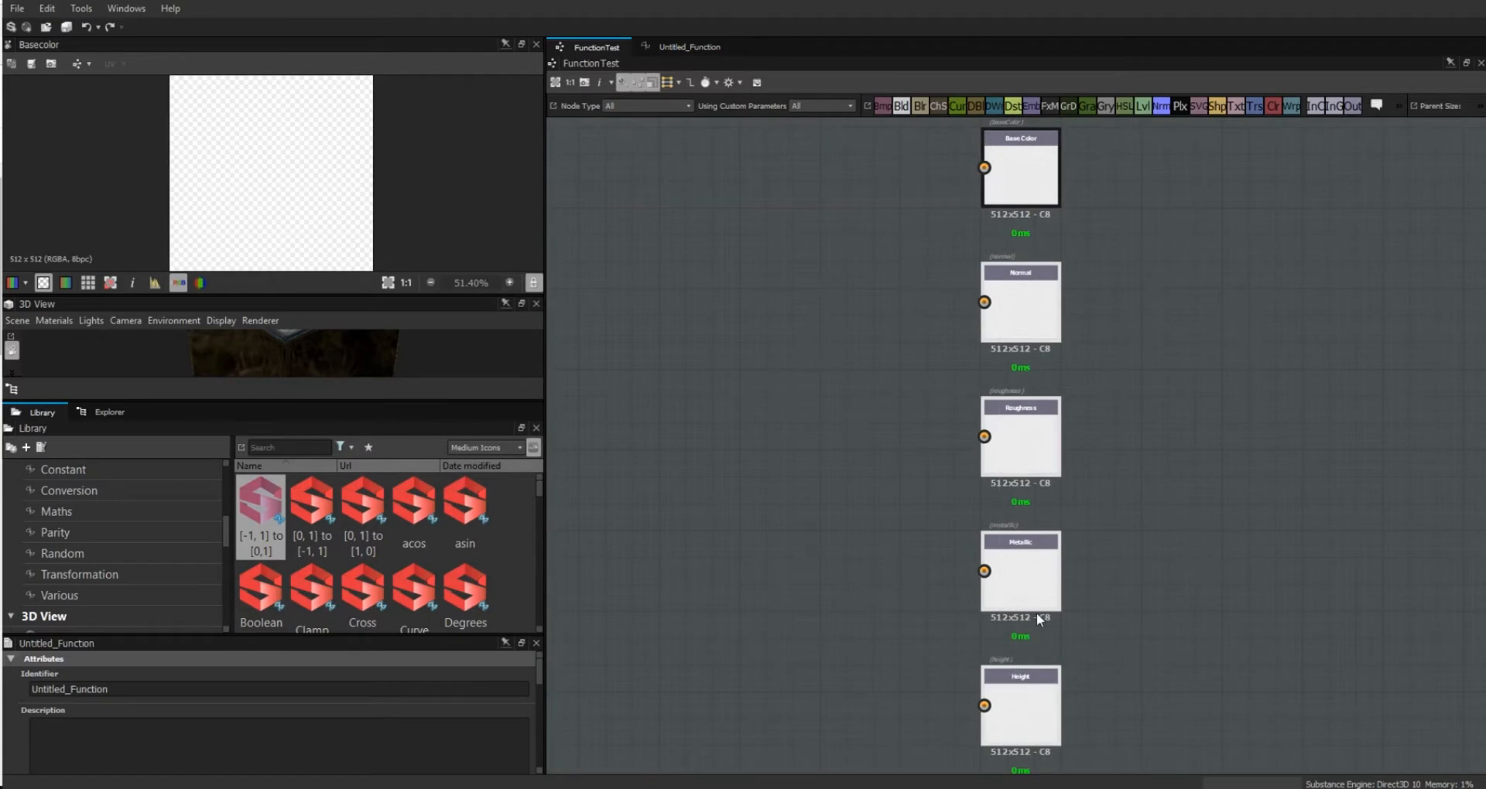
key("Delete")
middle_click_drag(1074, 299, 1299, 428)
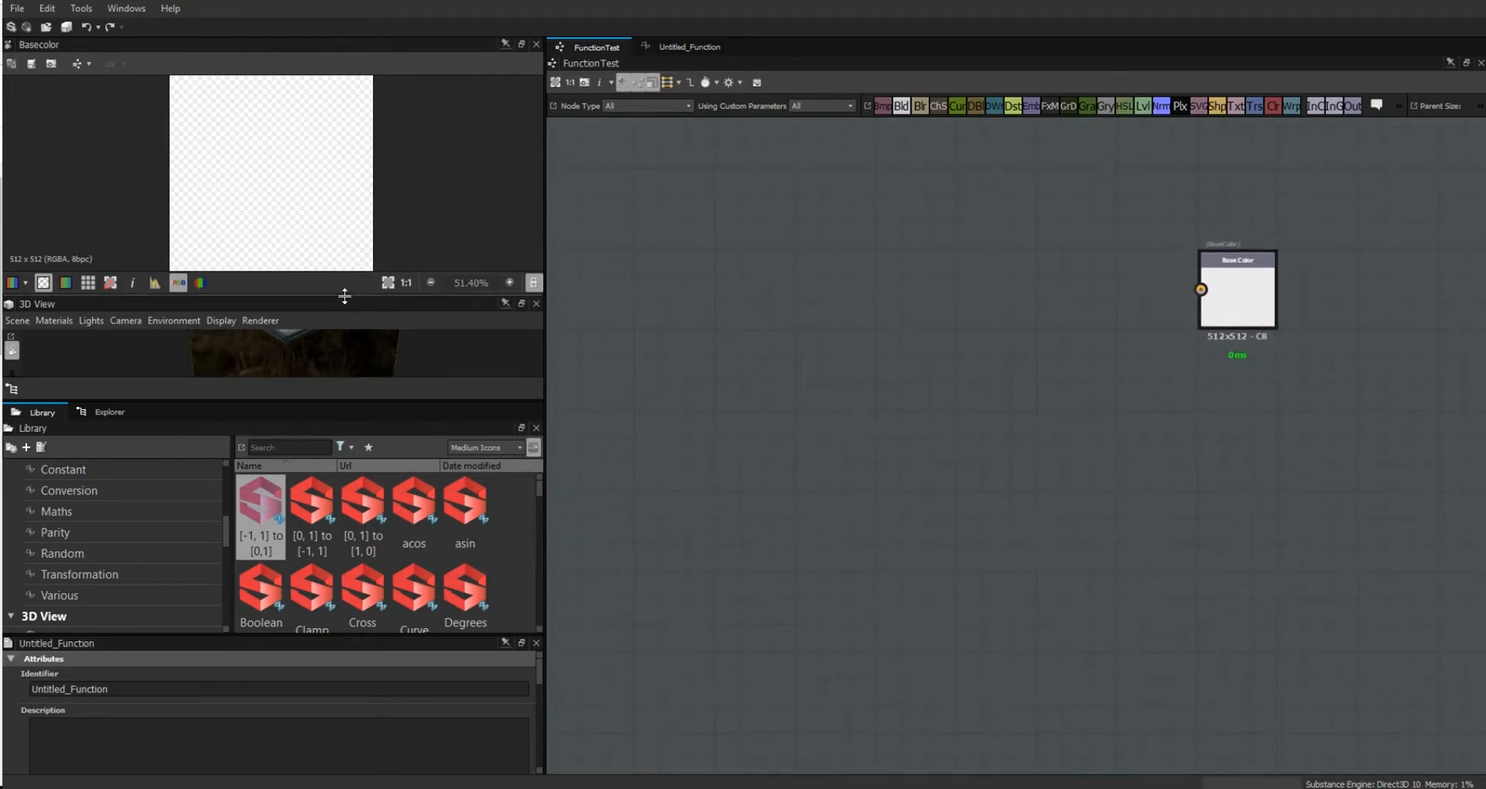
left_click_drag(348, 297, 350, 347)
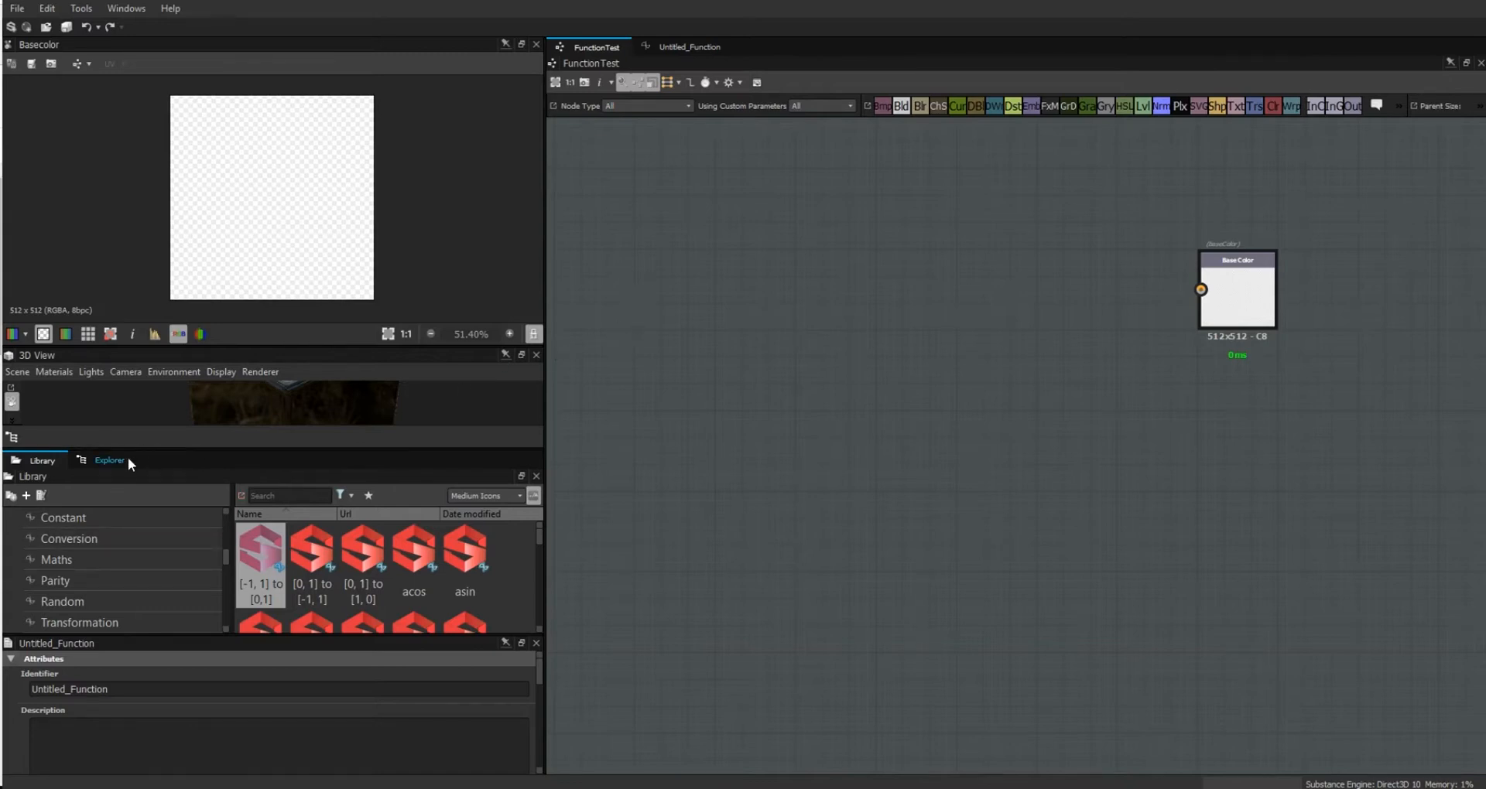
Add a new Substance function to the unsaved package containing FunctionTest.
left_click(110, 461)
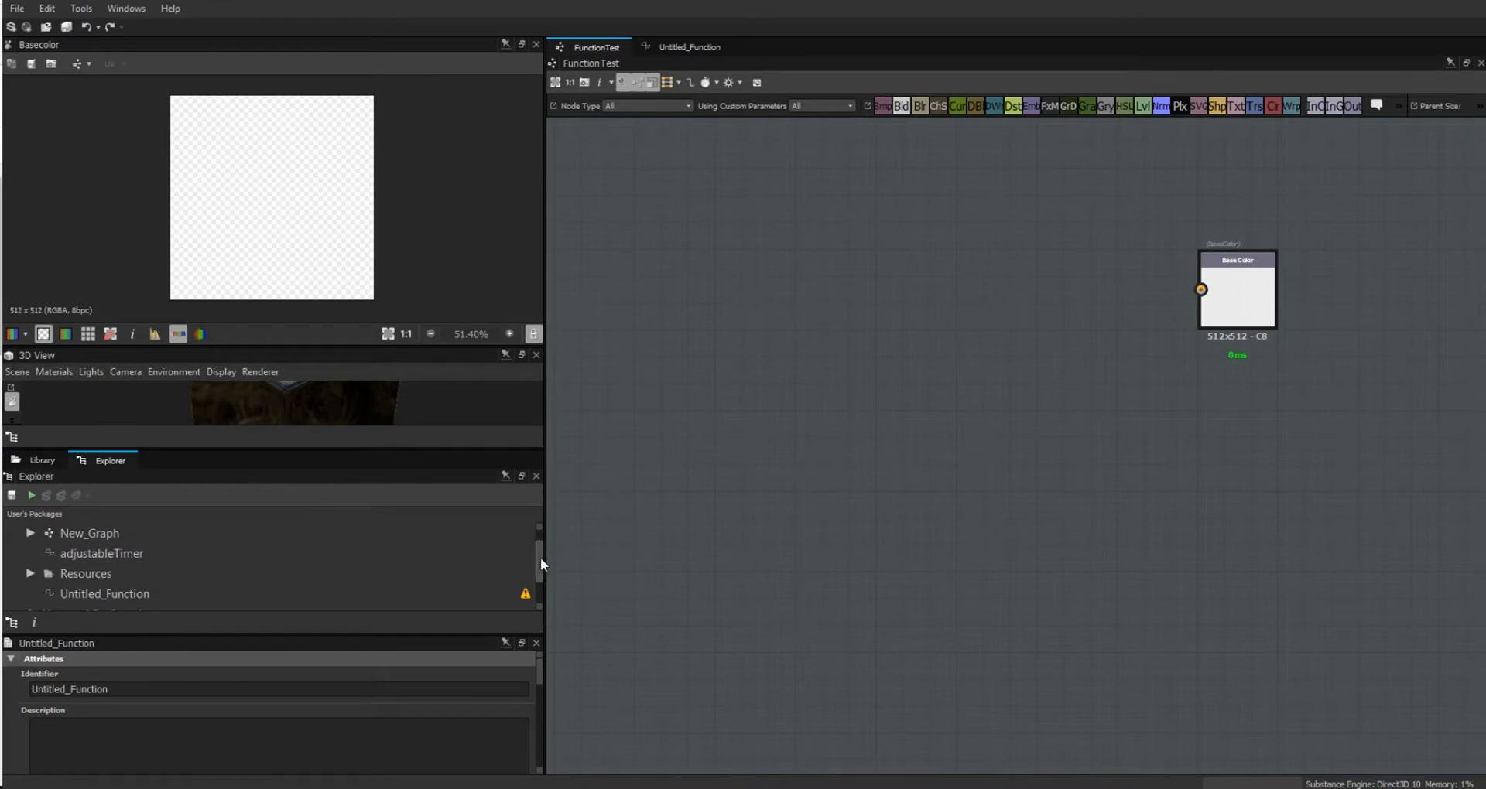
left_click_drag(540, 556, 542, 586)
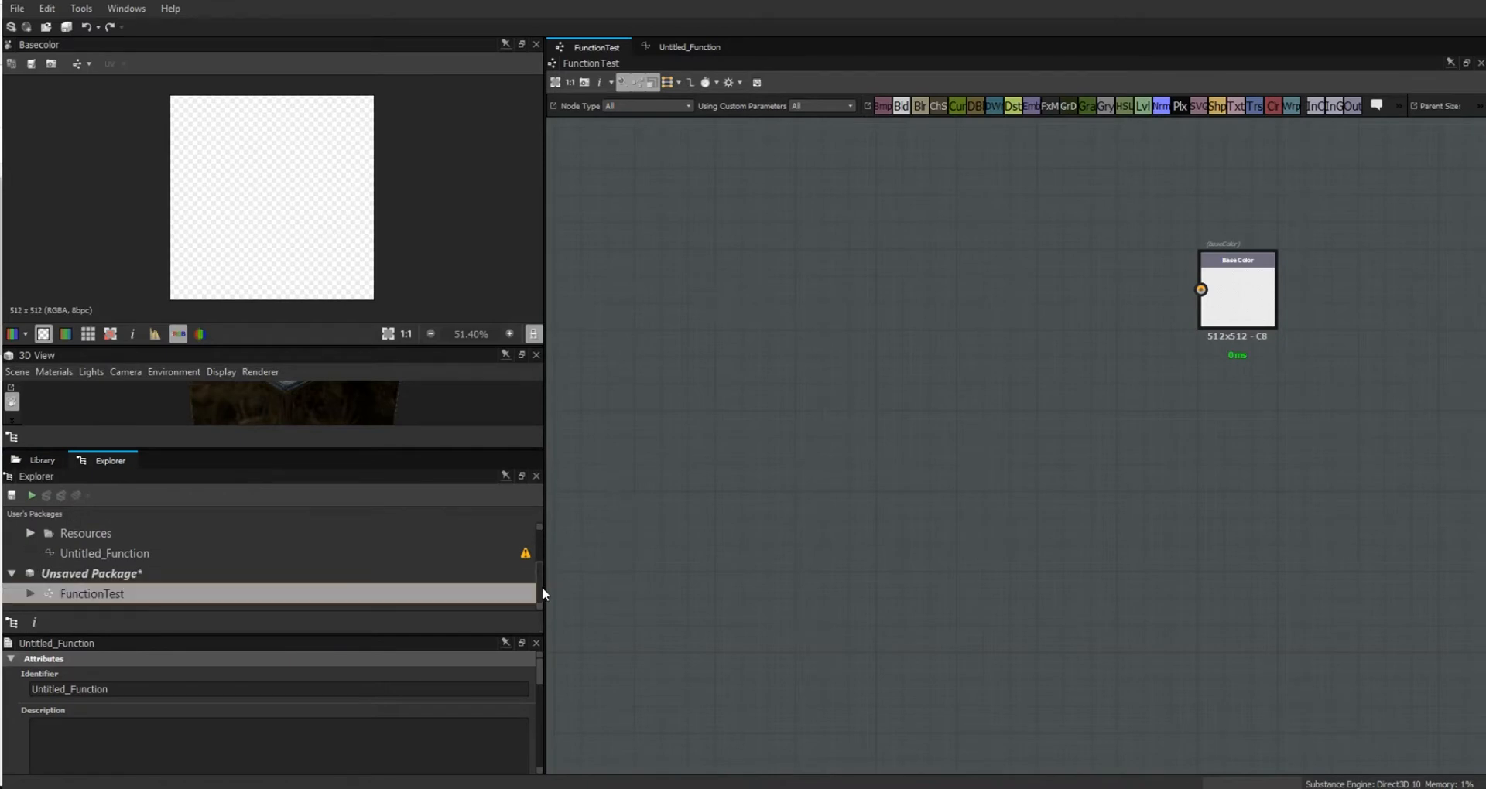
right_click(104, 574)
mouse_move(225, 175)
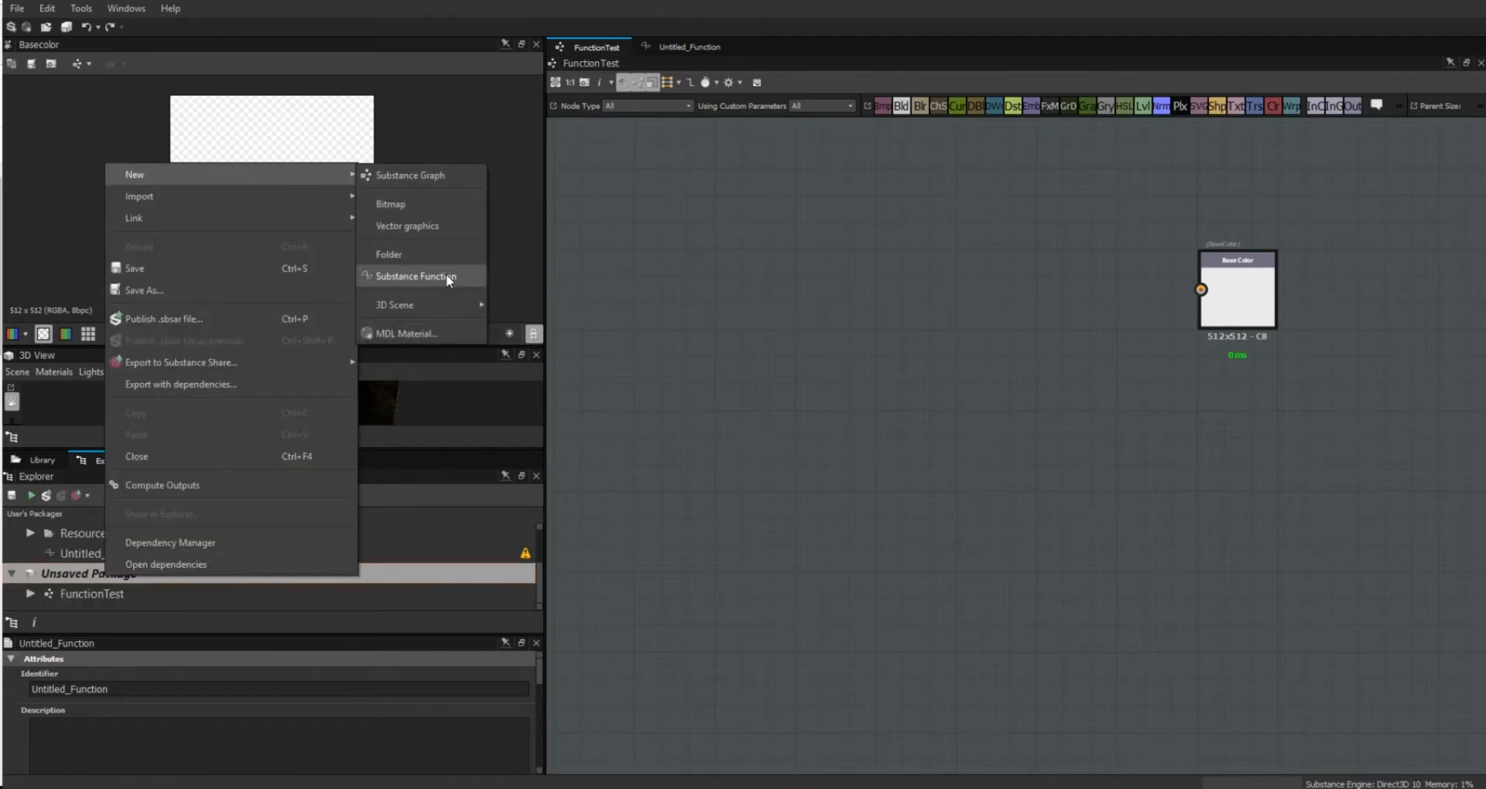
left_click(446, 274)
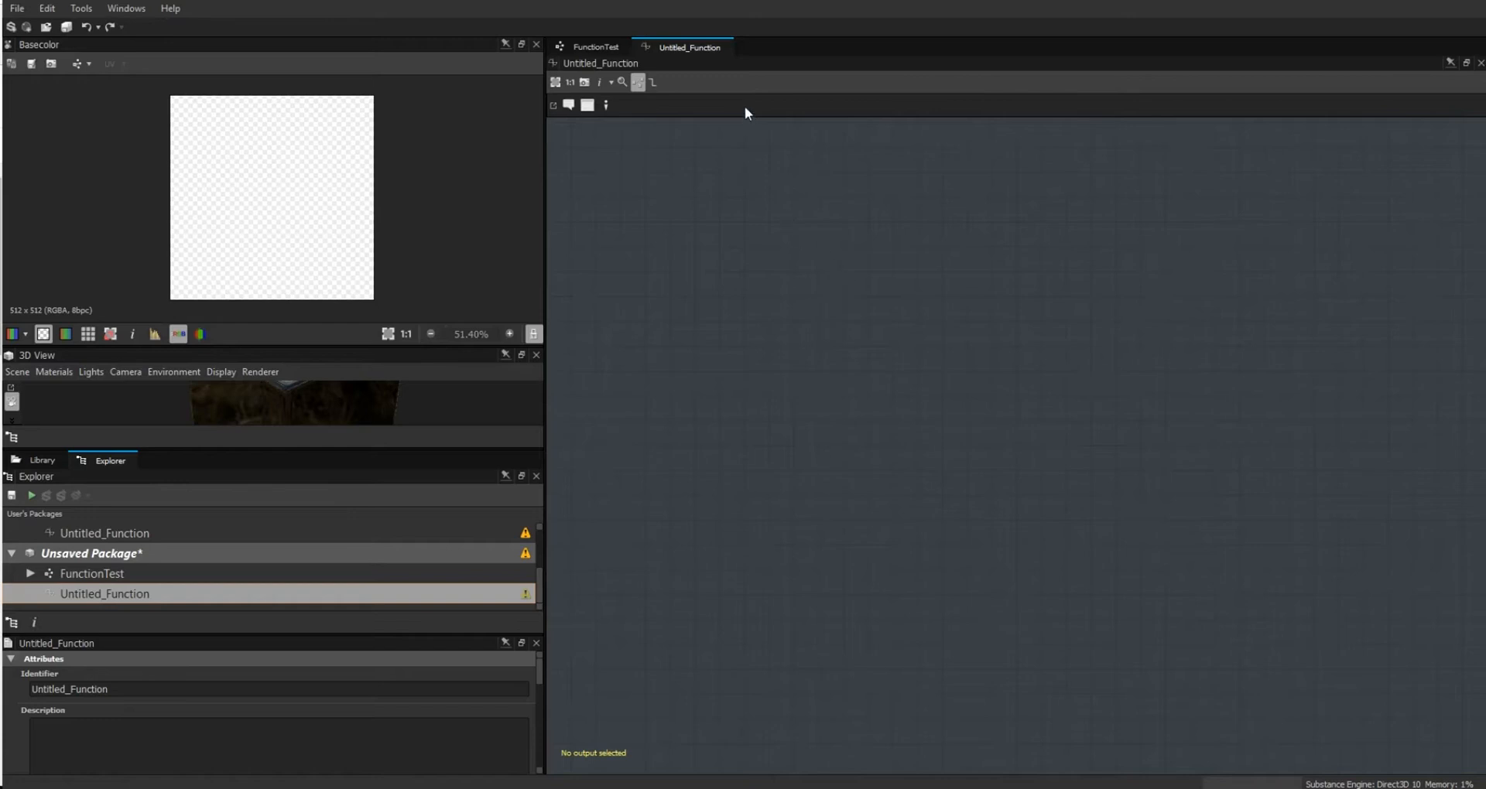
right_click(950, 348)
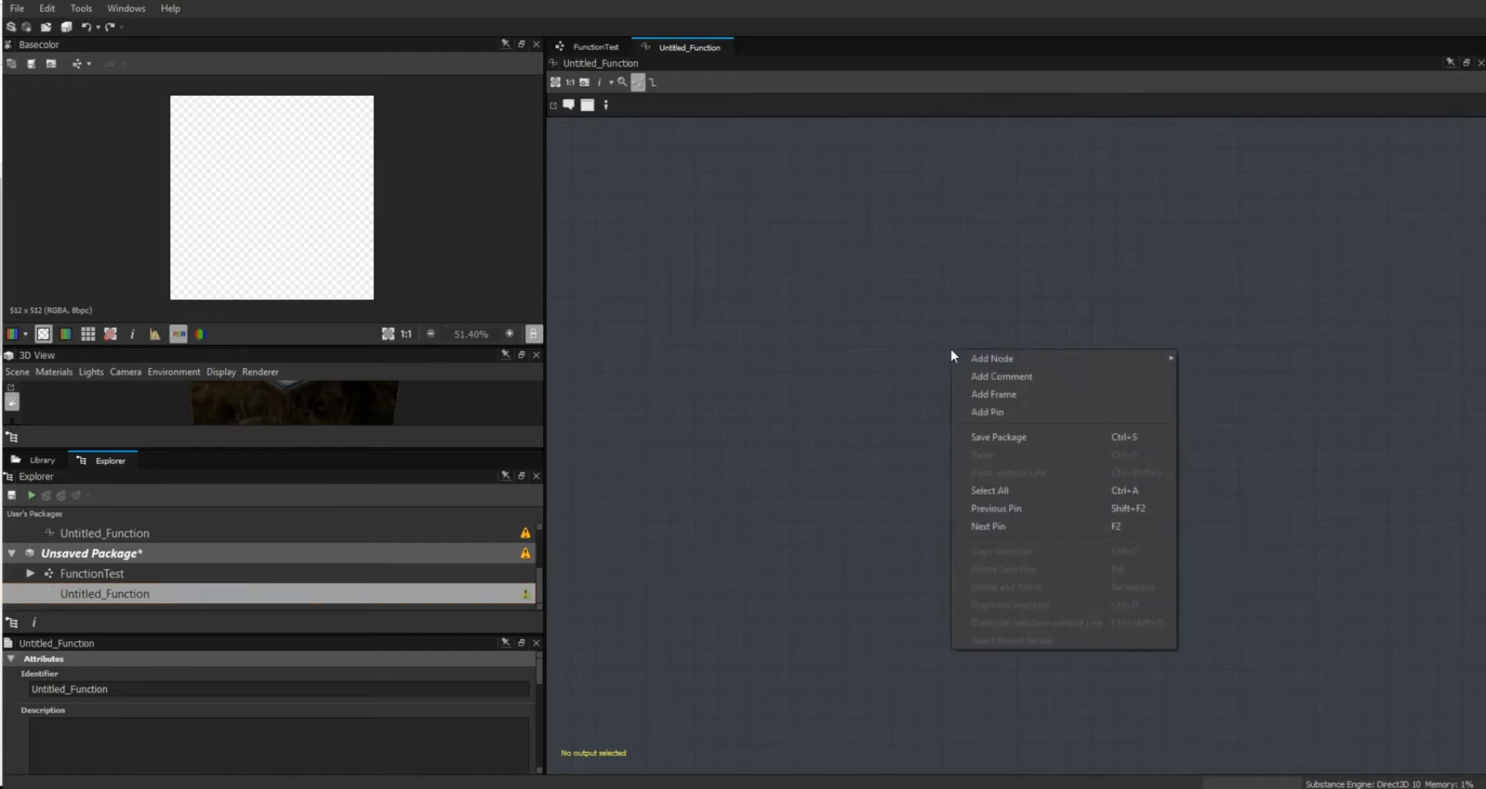
mouse_move(1043, 358)
mouse_move(1236, 502)
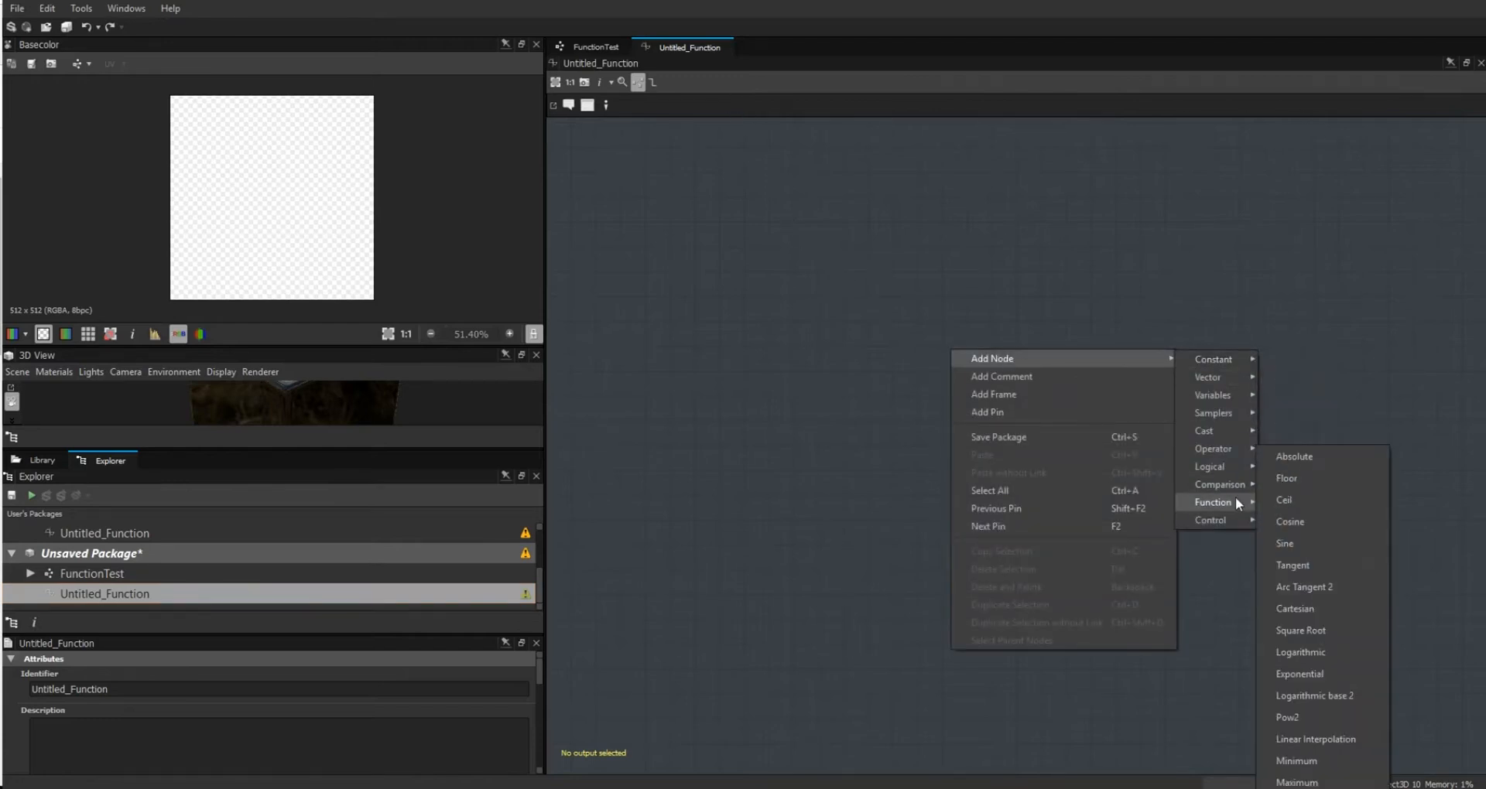
left_click(704, 211)
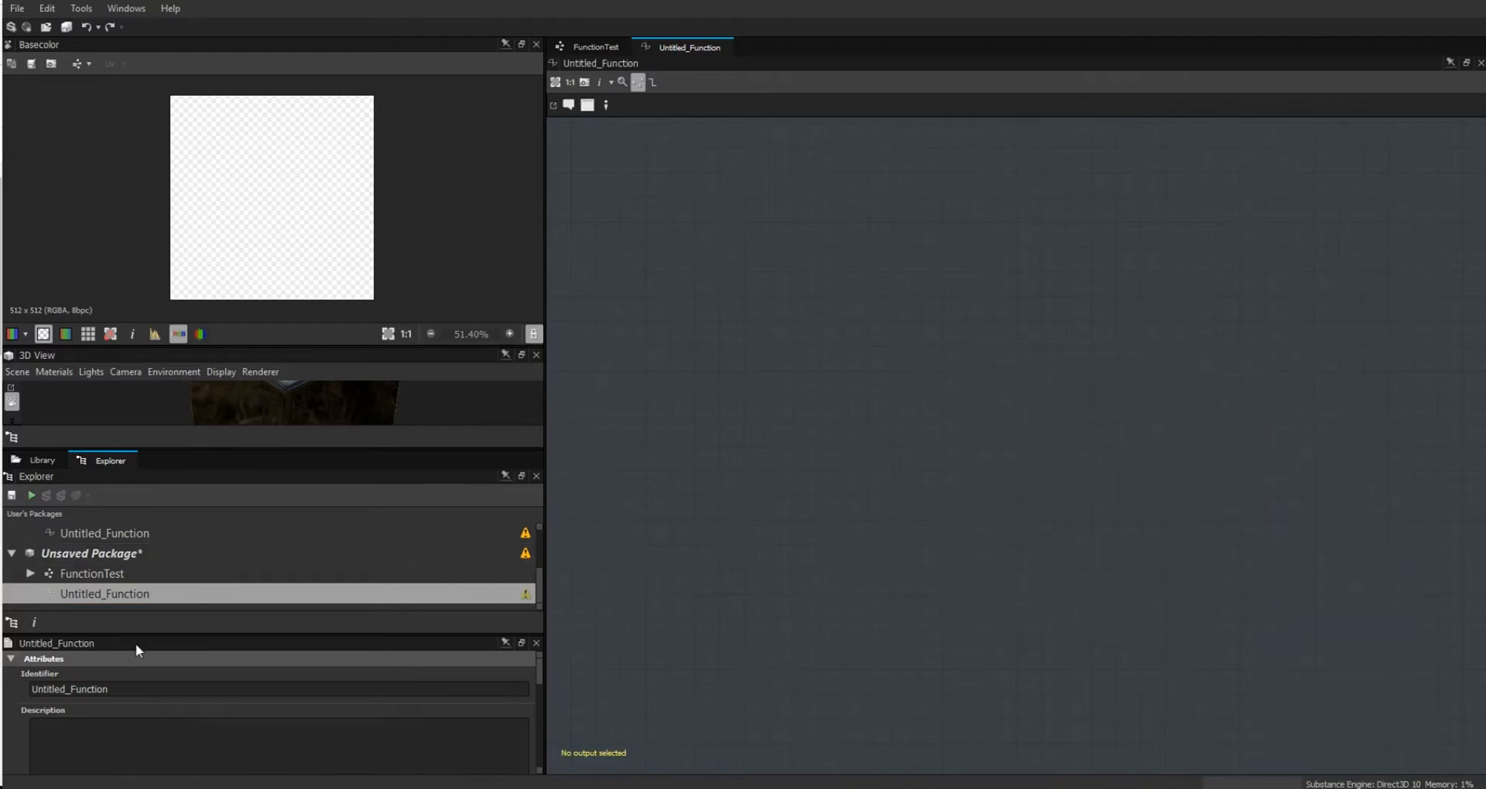
Rename the new function in the unsaved package to animationTimer.
right_click(127, 596)
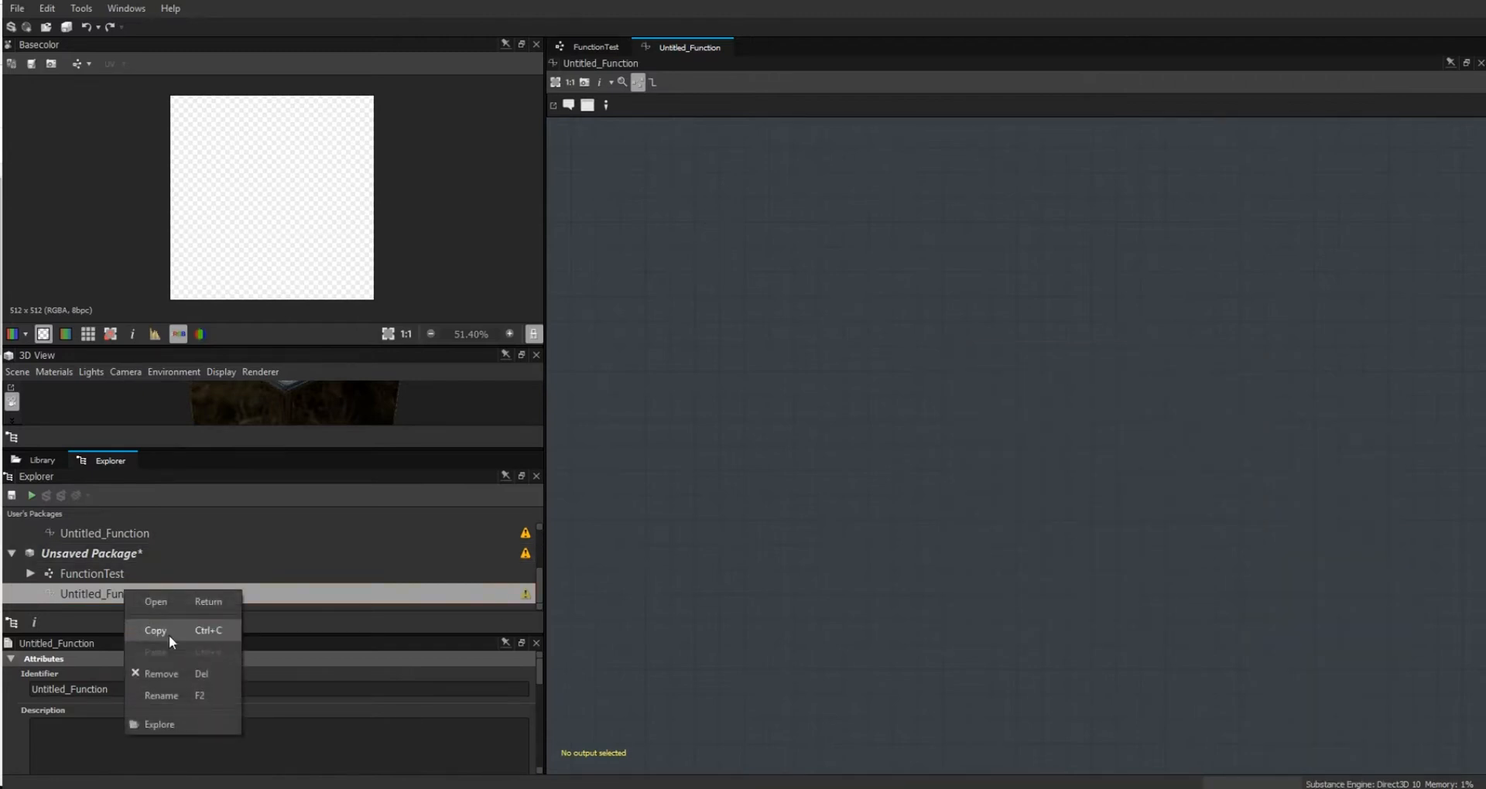
left_click(184, 695)
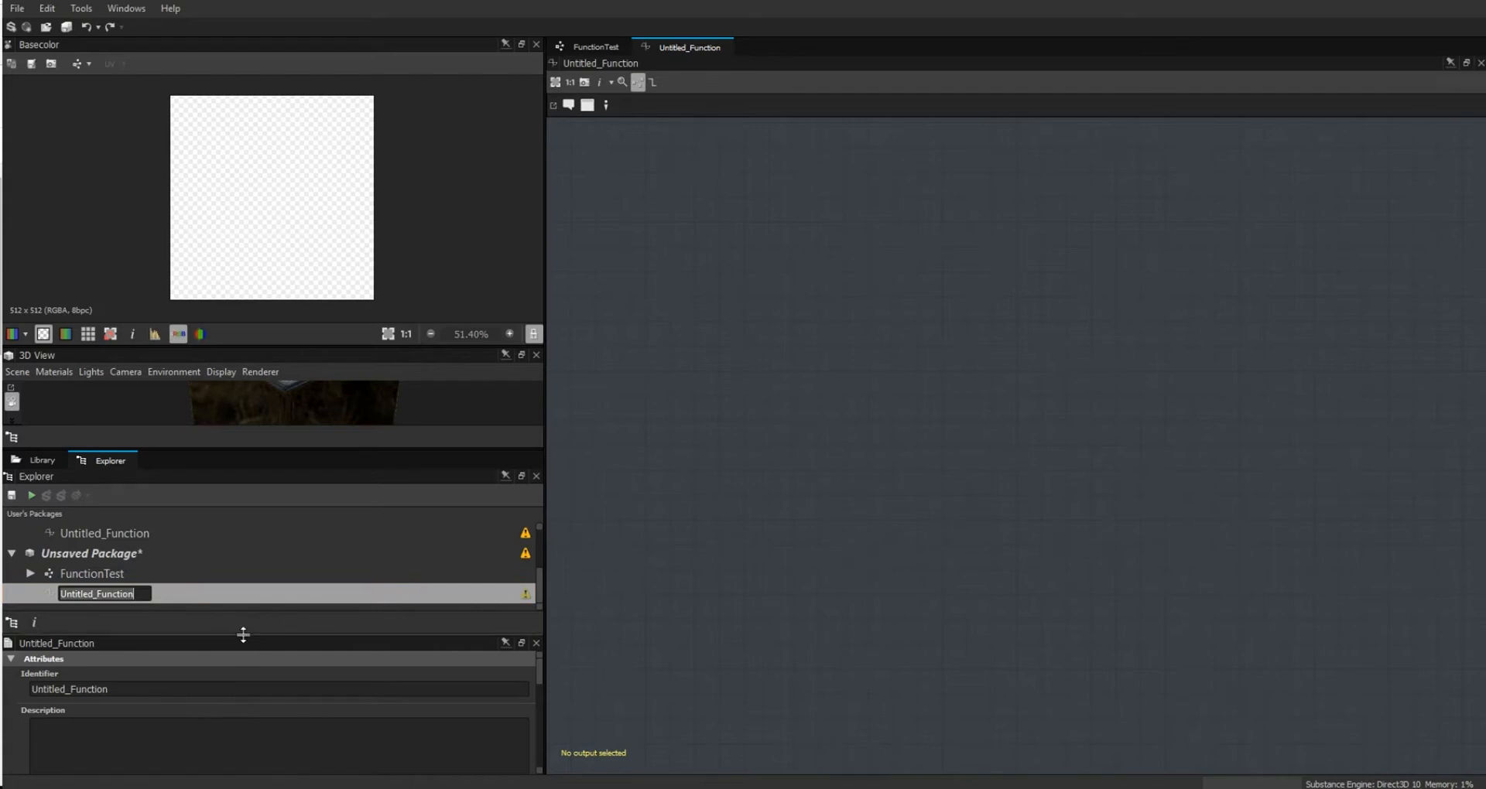
type("animationTimer")
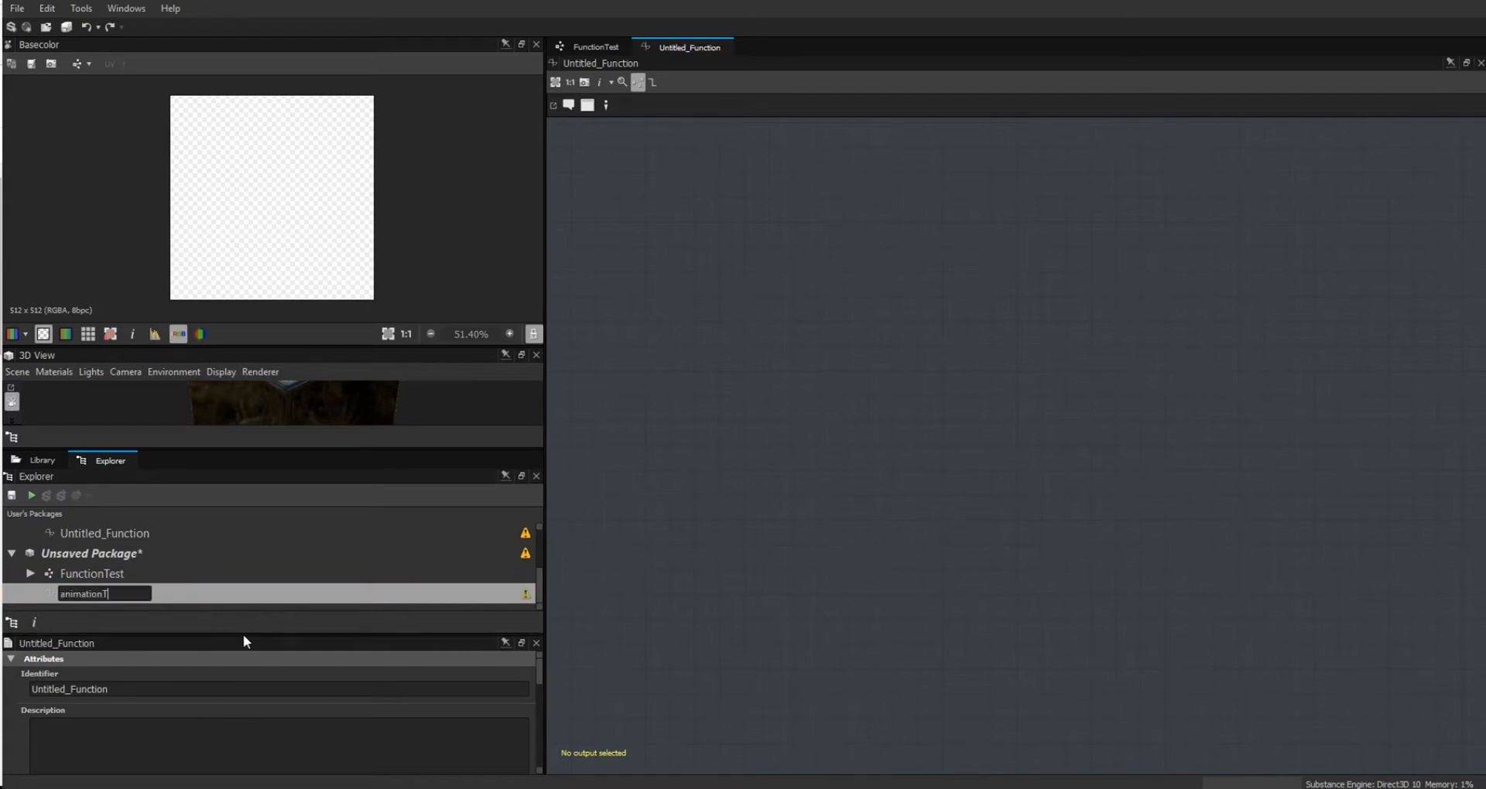
Save the unsaved package as FunctionTest in the DemoWorkspace folder.
left_click(136, 560)
key("ctrl+s")
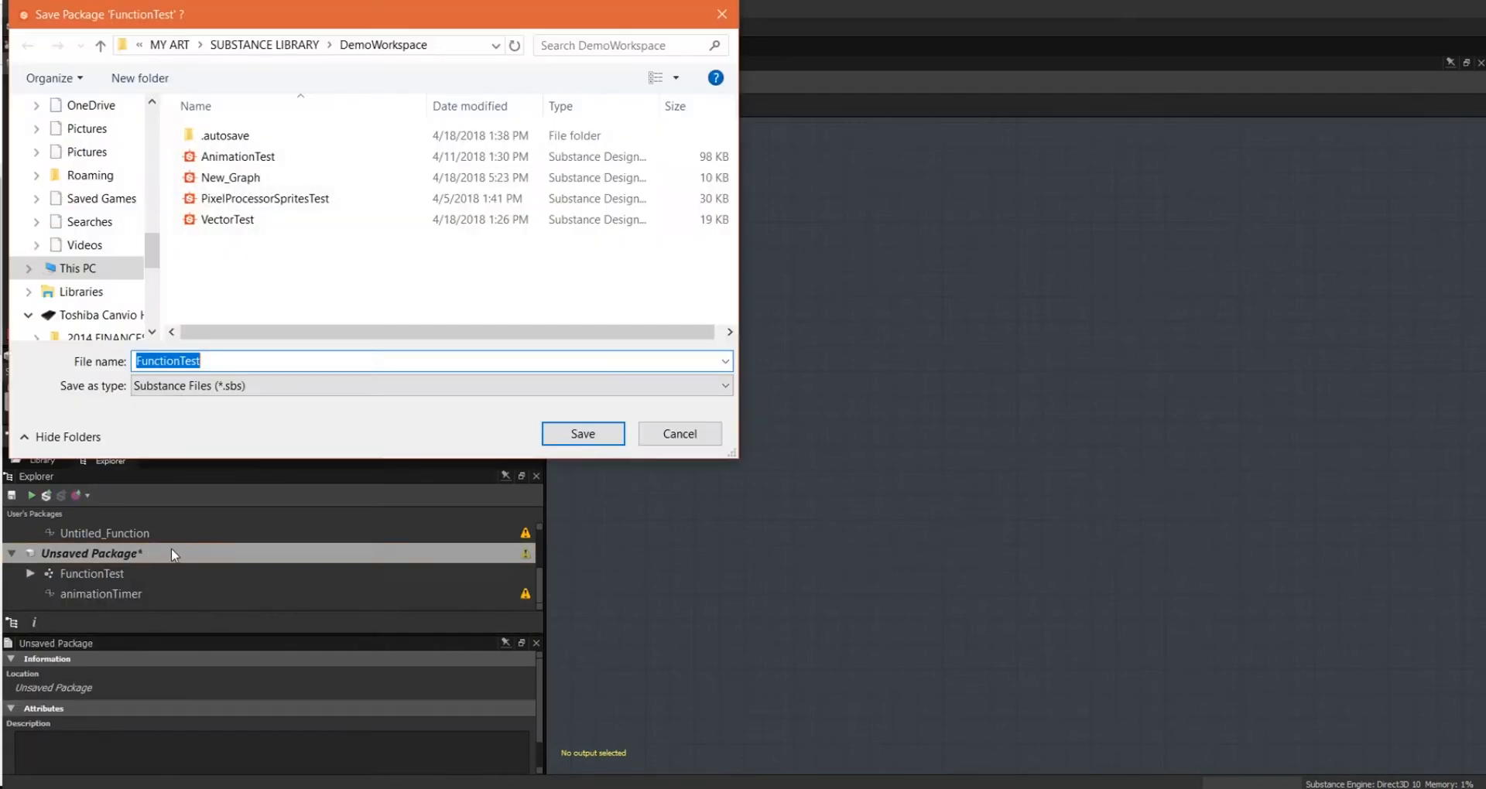
left_click(583, 435)
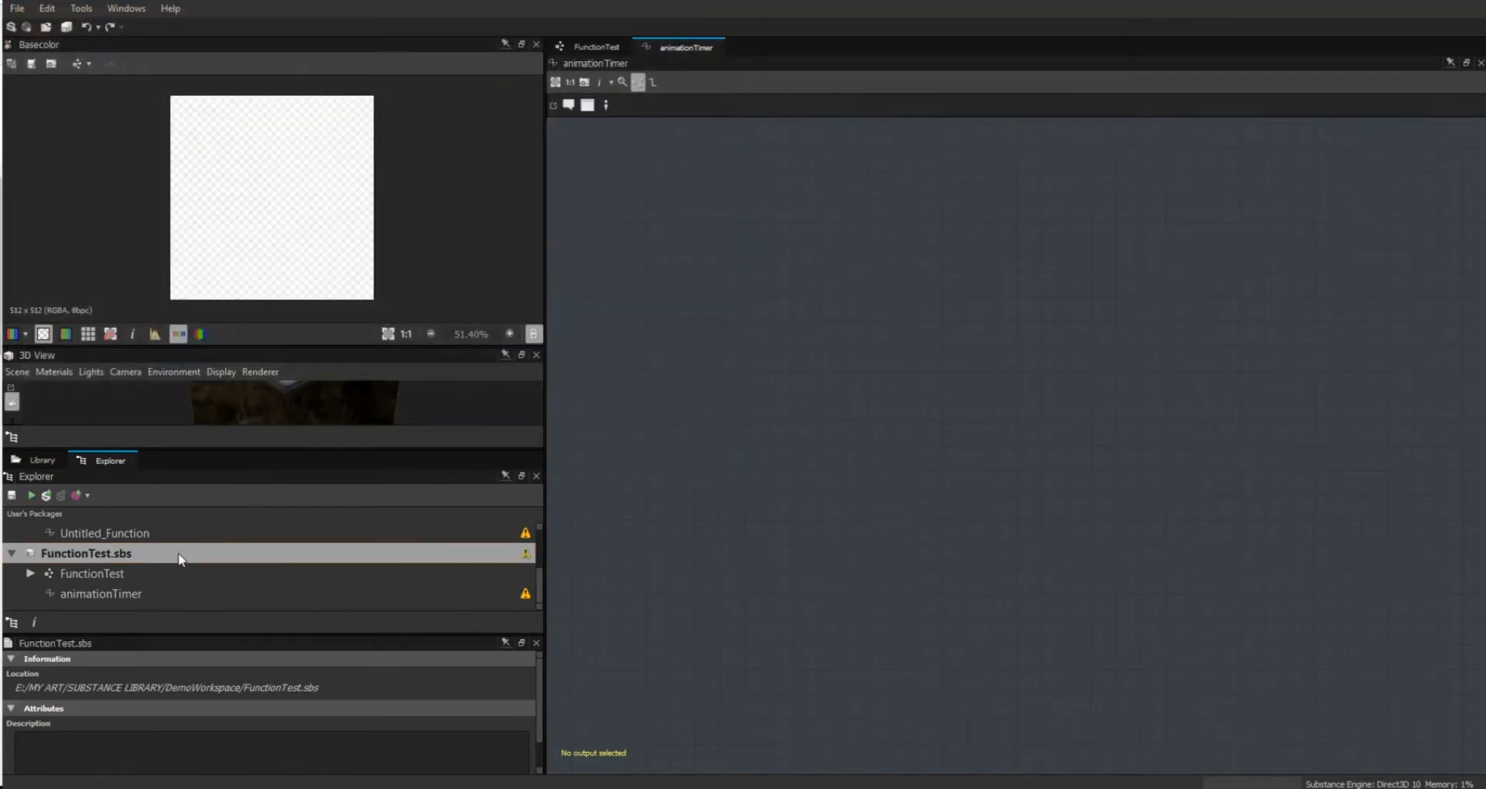
Add a Multiplication operator node to the animationTimer function graph.
left_click(118, 594)
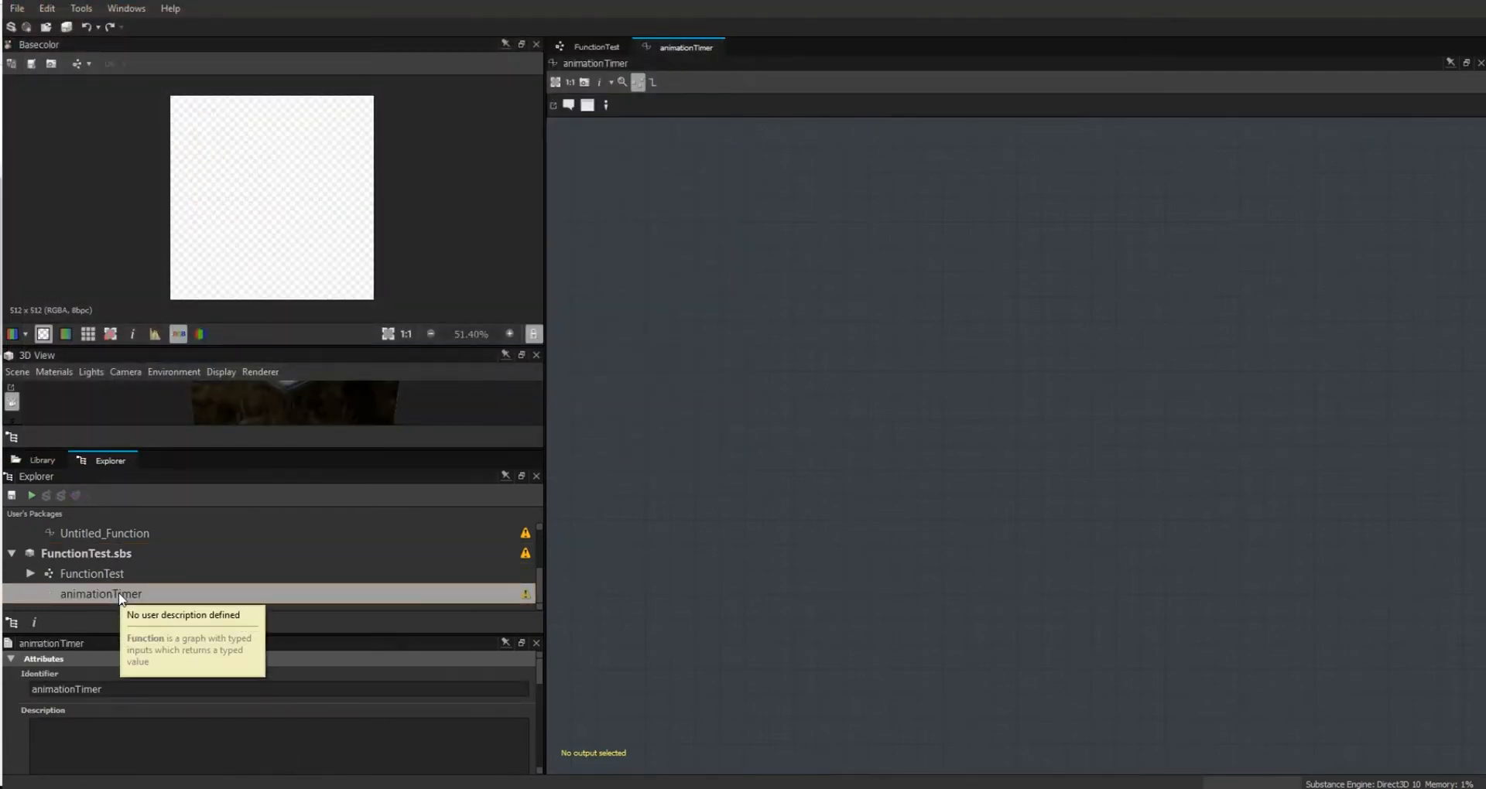
right_click(803, 280)
mouse_move(853, 288)
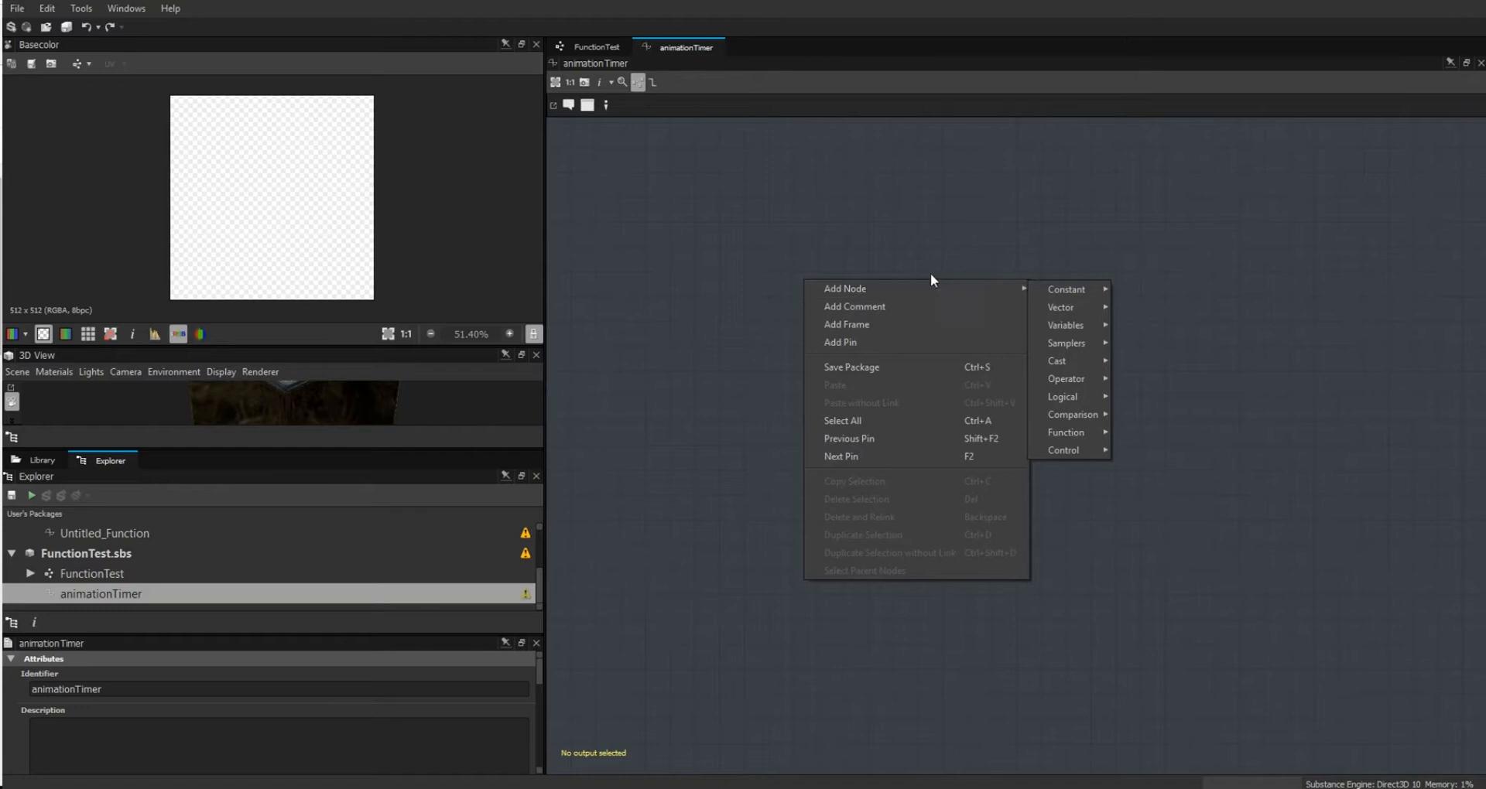
mouse_move(1081, 378)
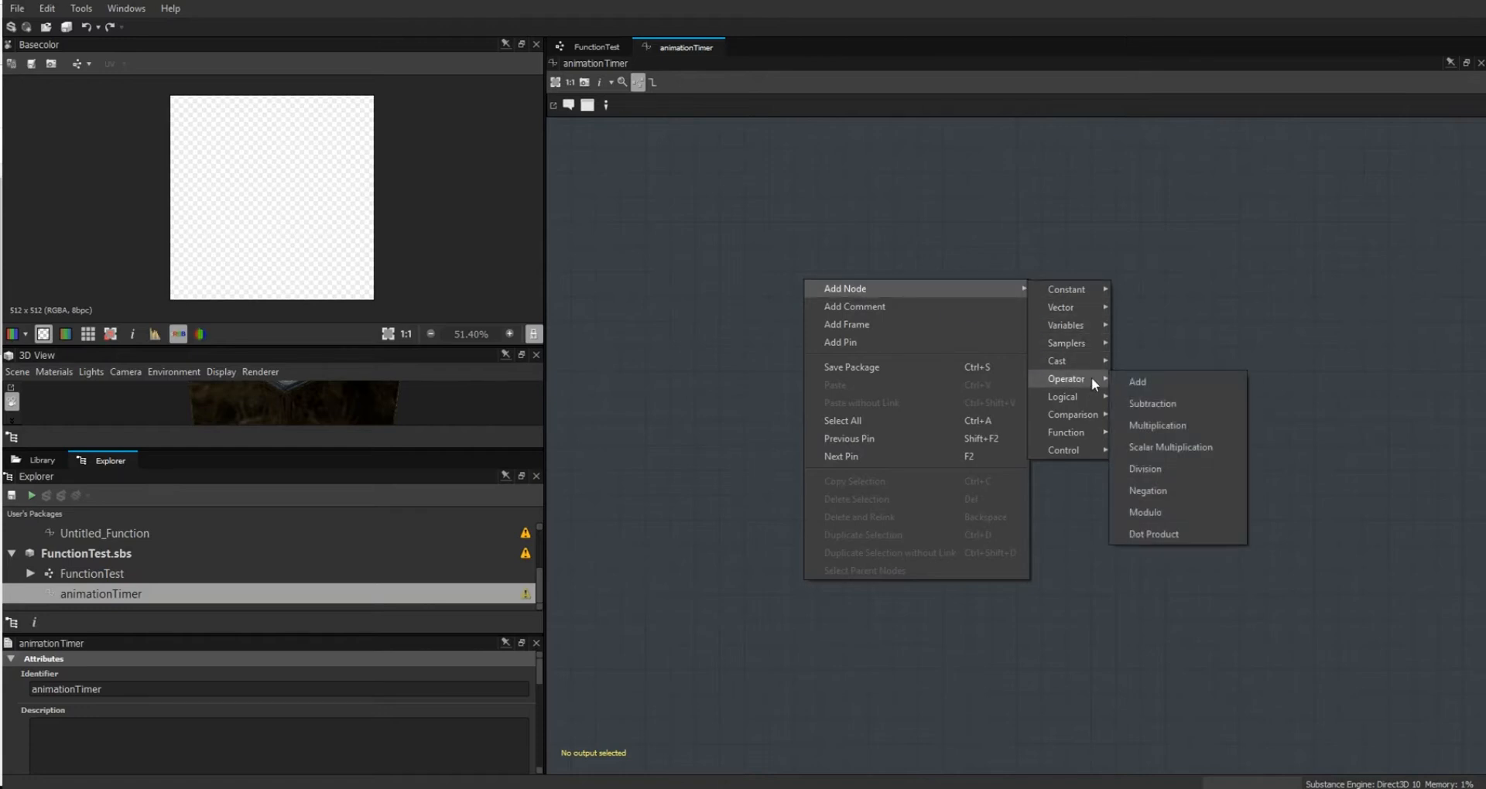
left_click(1185, 429)
Add a Get Float variable node to the animationTimer function graph.
right_click(969, 284)
mouse_move(1070, 308)
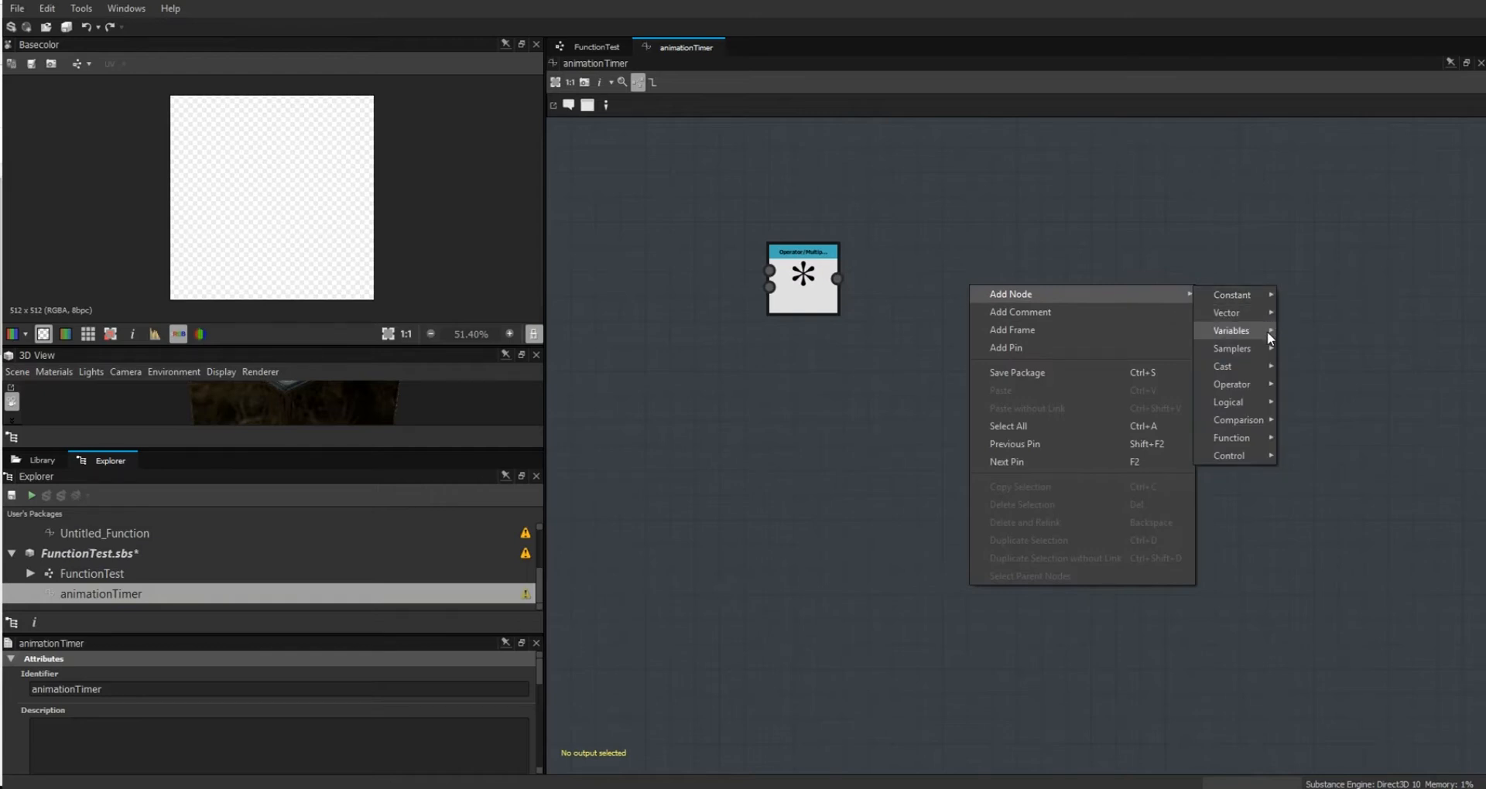
mouse_move(1266, 331)
left_click(1322, 359)
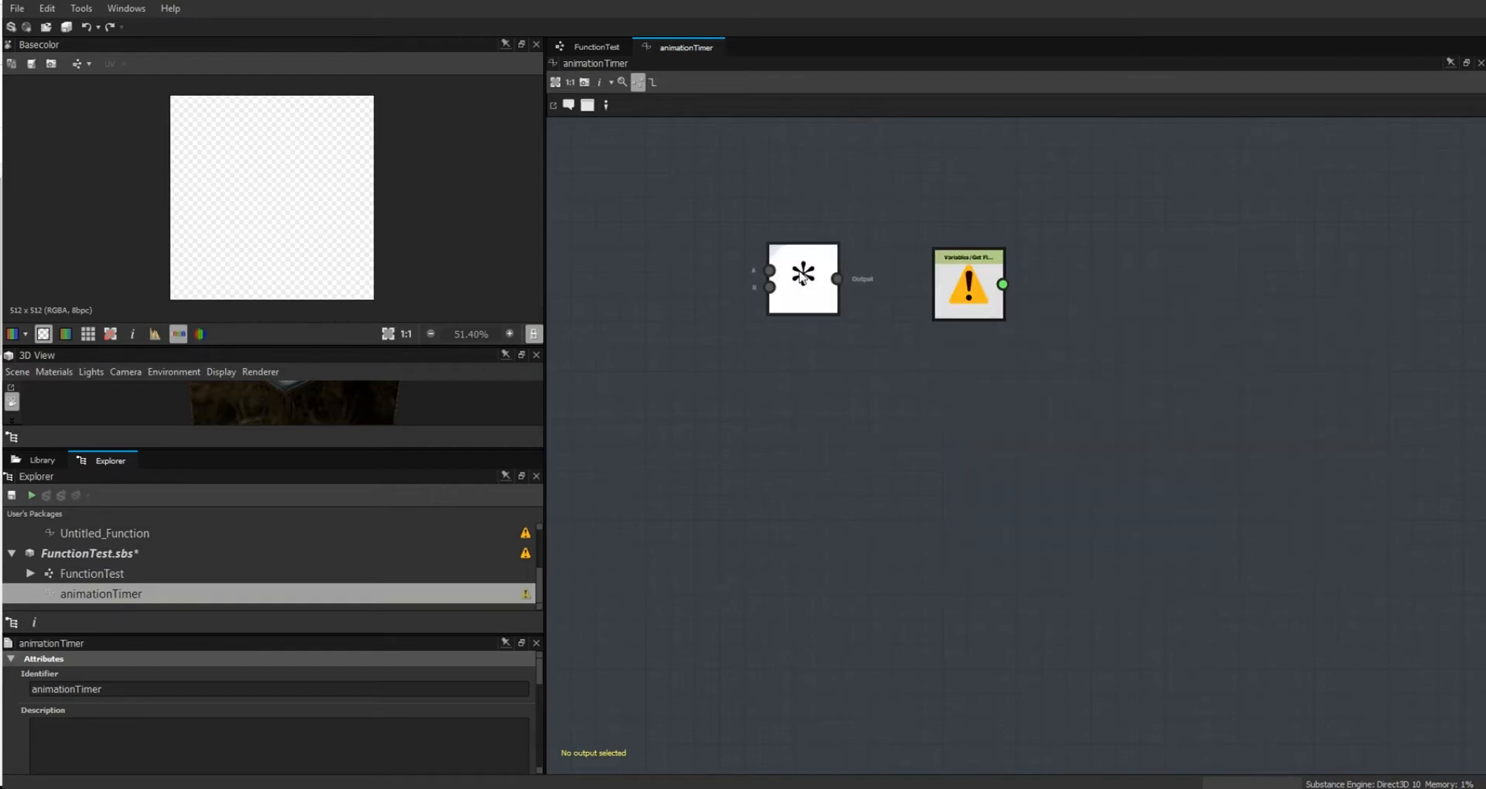
Rearrange the two nodes so Get Float sits to the upper left of the Multiplication node.
left_click_drag(808, 288, 1084, 492)
left_click(962, 304)
left_click_drag(962, 304, 838, 279)
left_click_drag(1060, 463, 1010, 350)
Set the Get Float node's variable to $time.
left_click(827, 251)
left_click(523, 676)
left_click(341, 704)
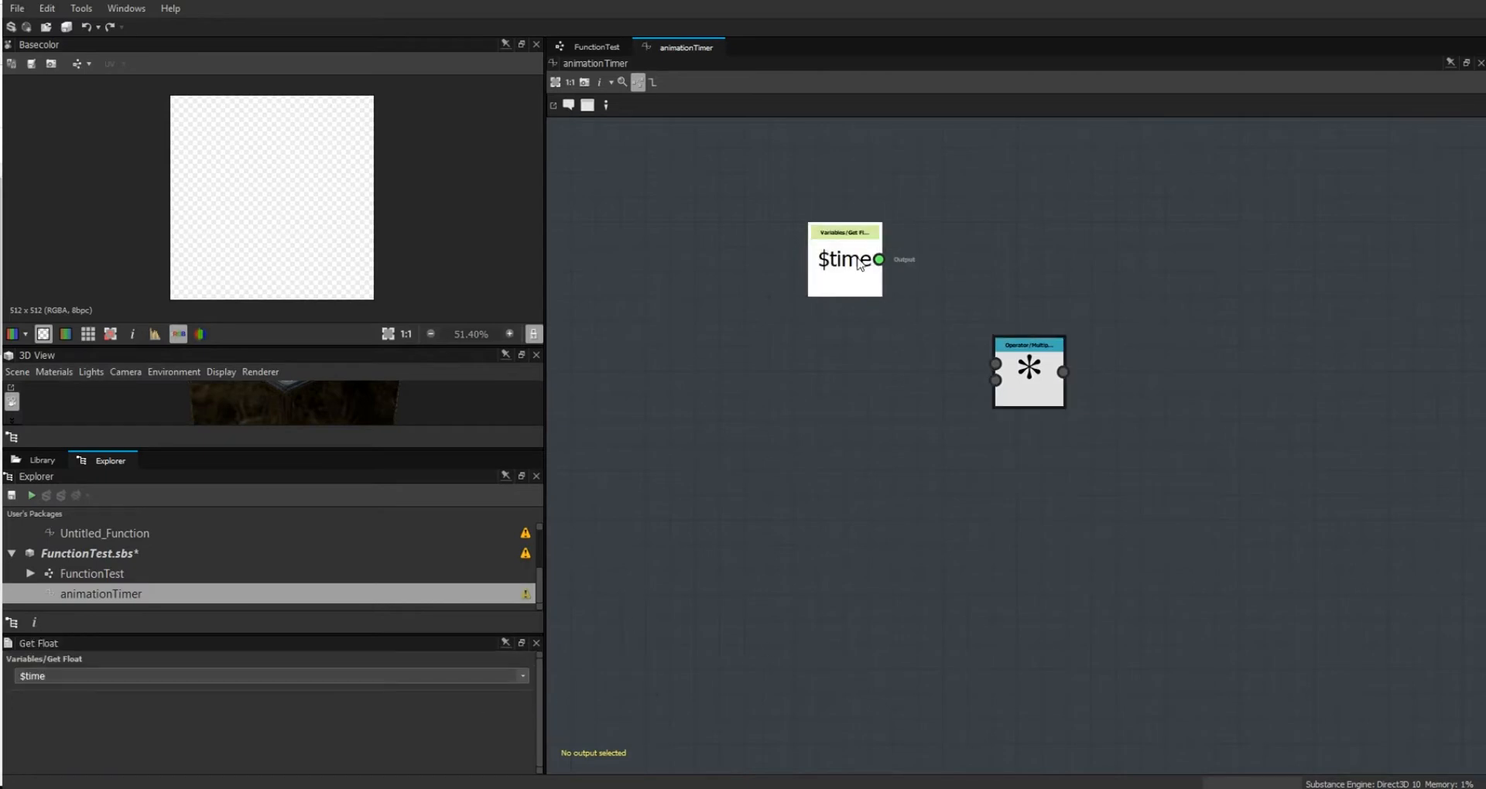
Connect the $time node's output to the first input of the Multiplication node and move the $time node closer to it.
left_click_drag(854, 260, 875, 260)
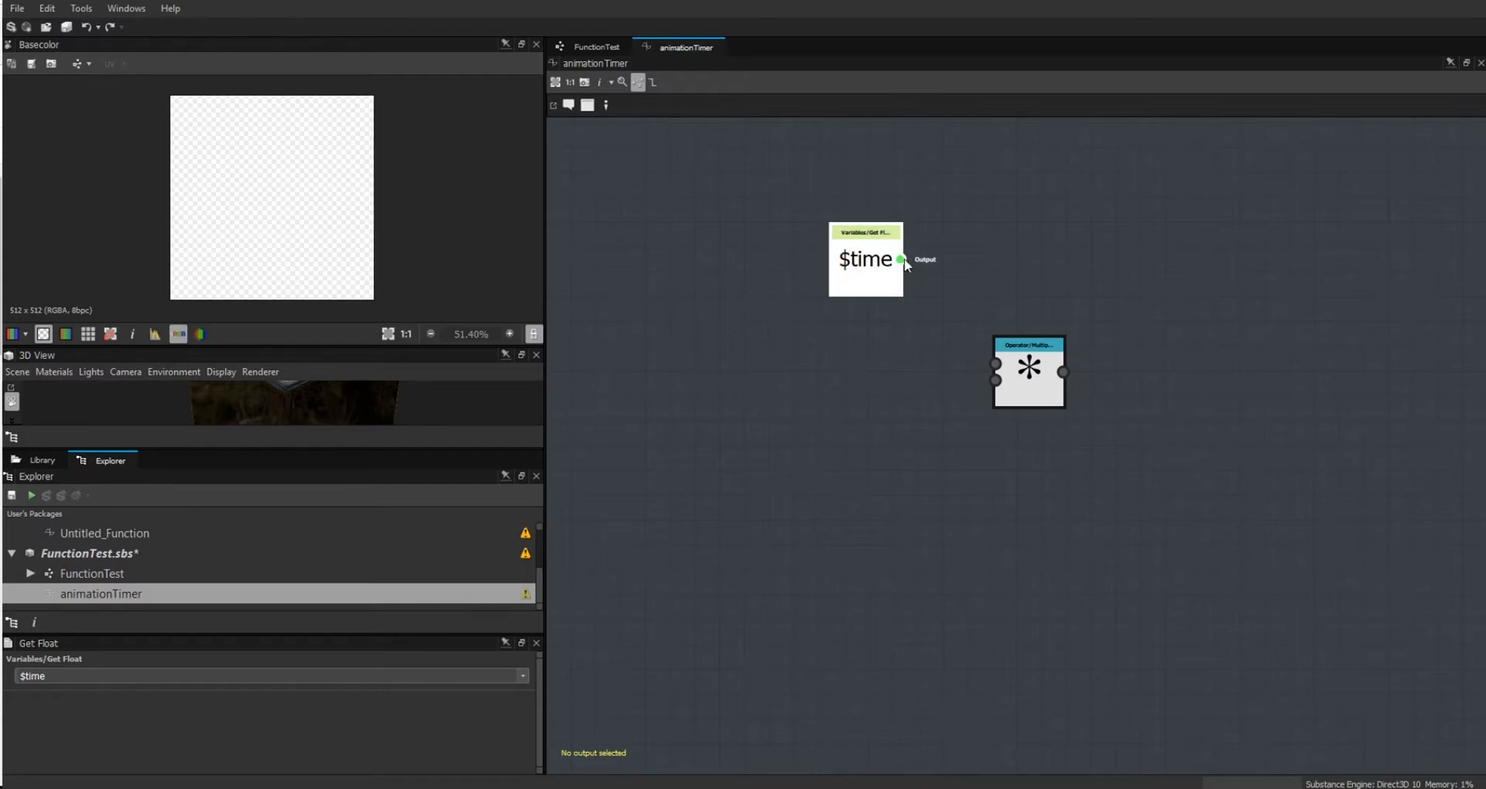
left_click_drag(901, 260, 1010, 367)
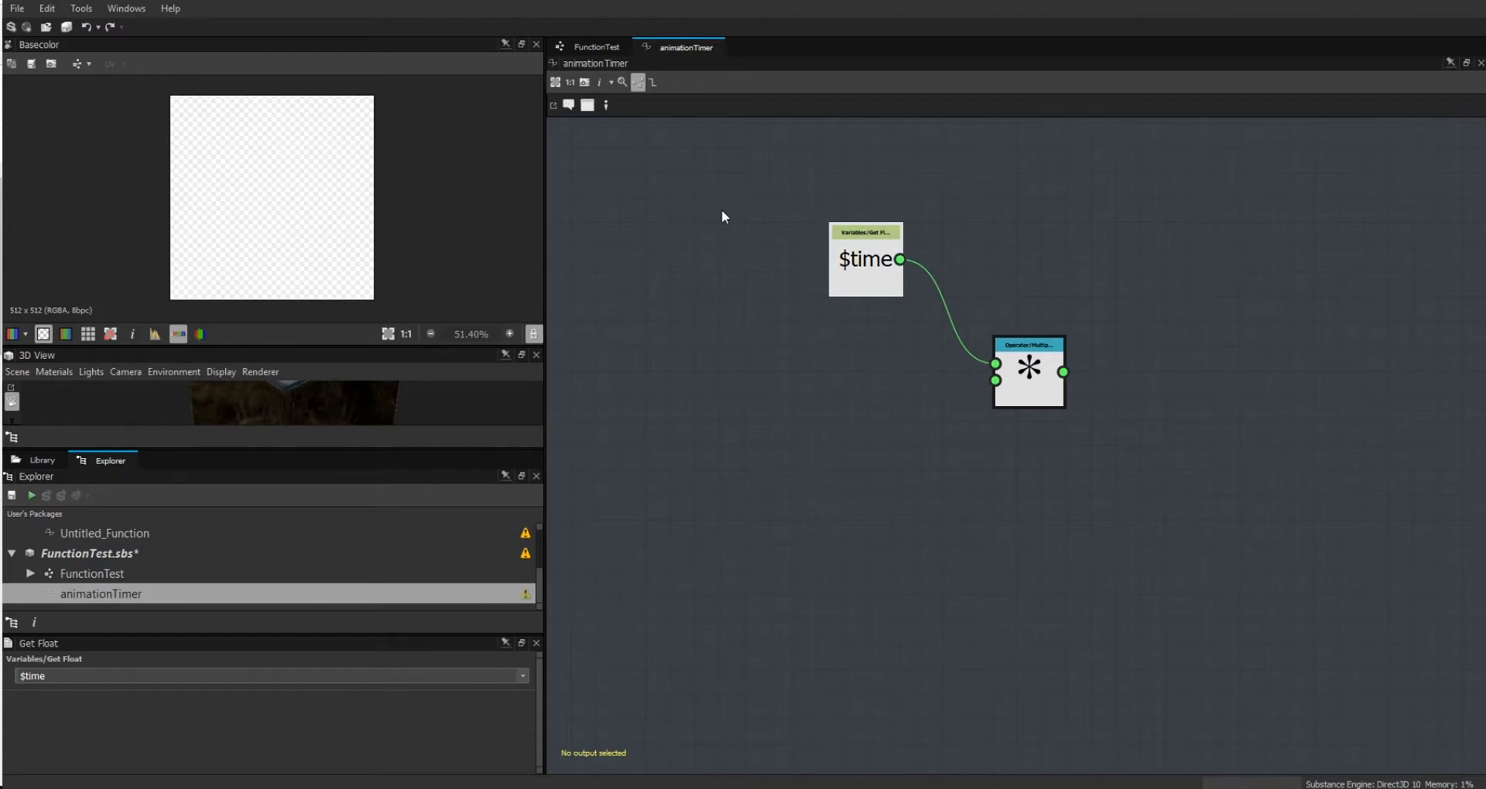
left_click_drag(852, 256, 893, 252)
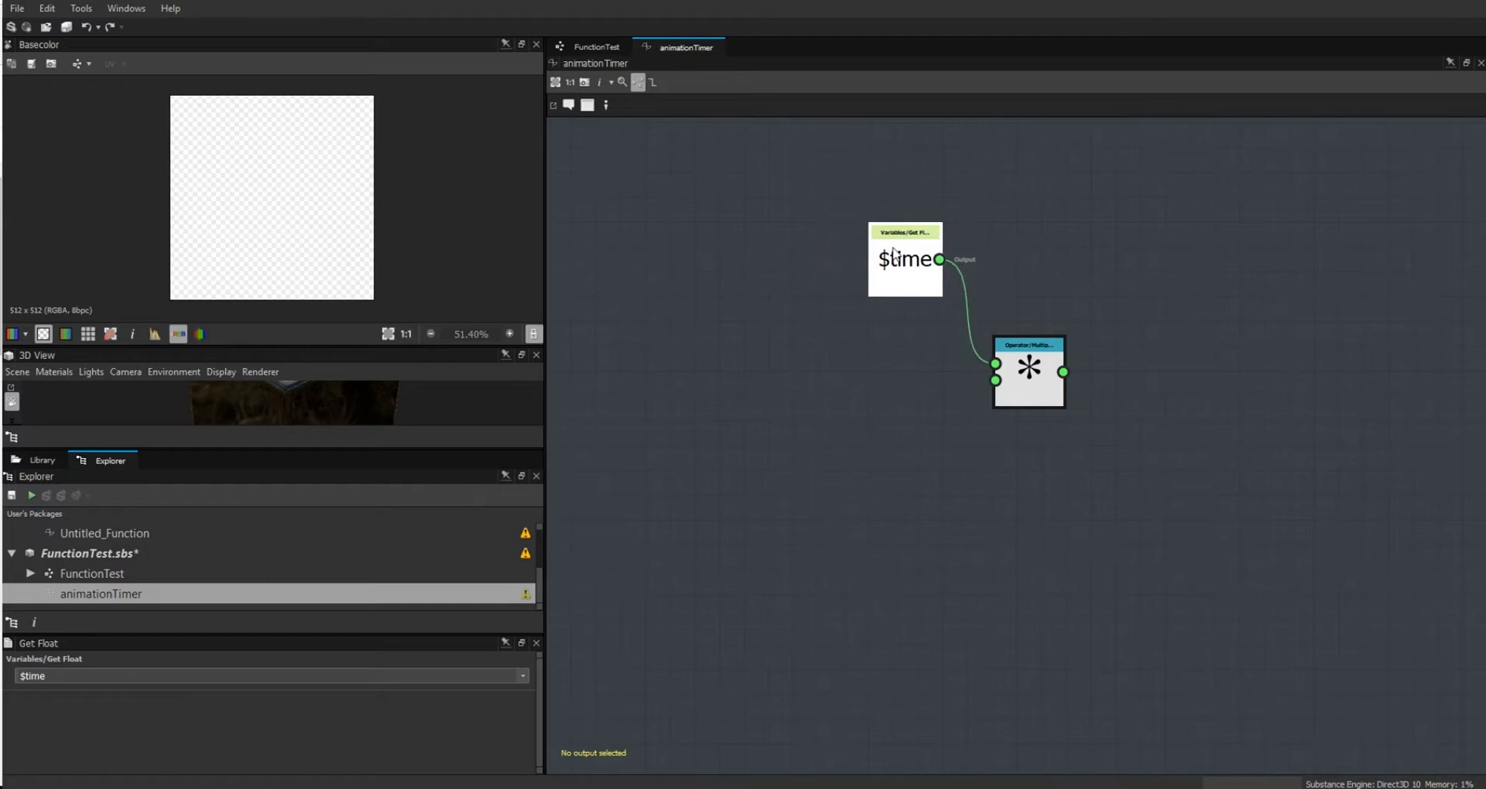
Add a Float1 input parameter to the animationTimer function with the identifier scale.
left_click(872, 464)
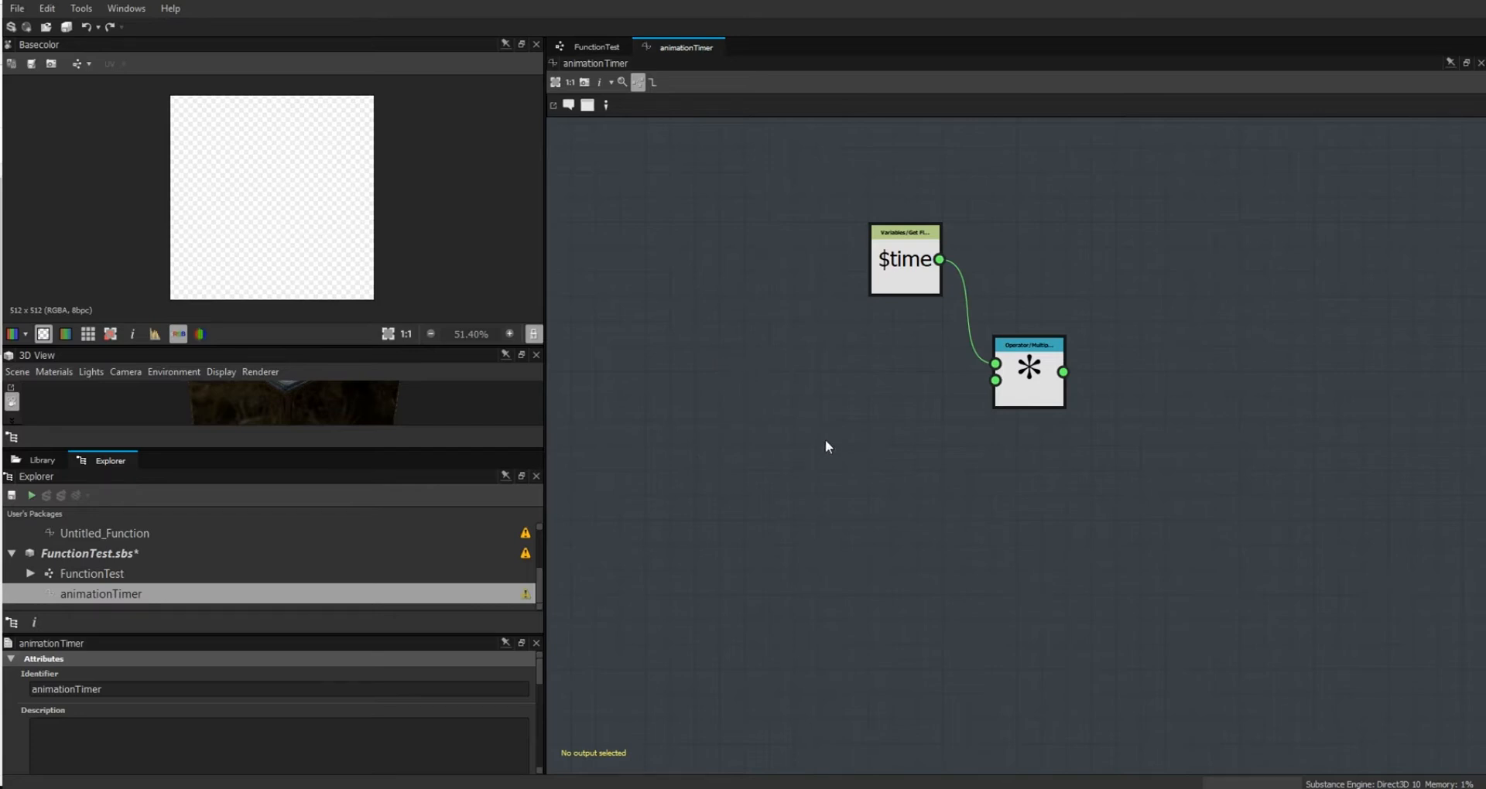
left_click_drag(540, 672, 544, 766)
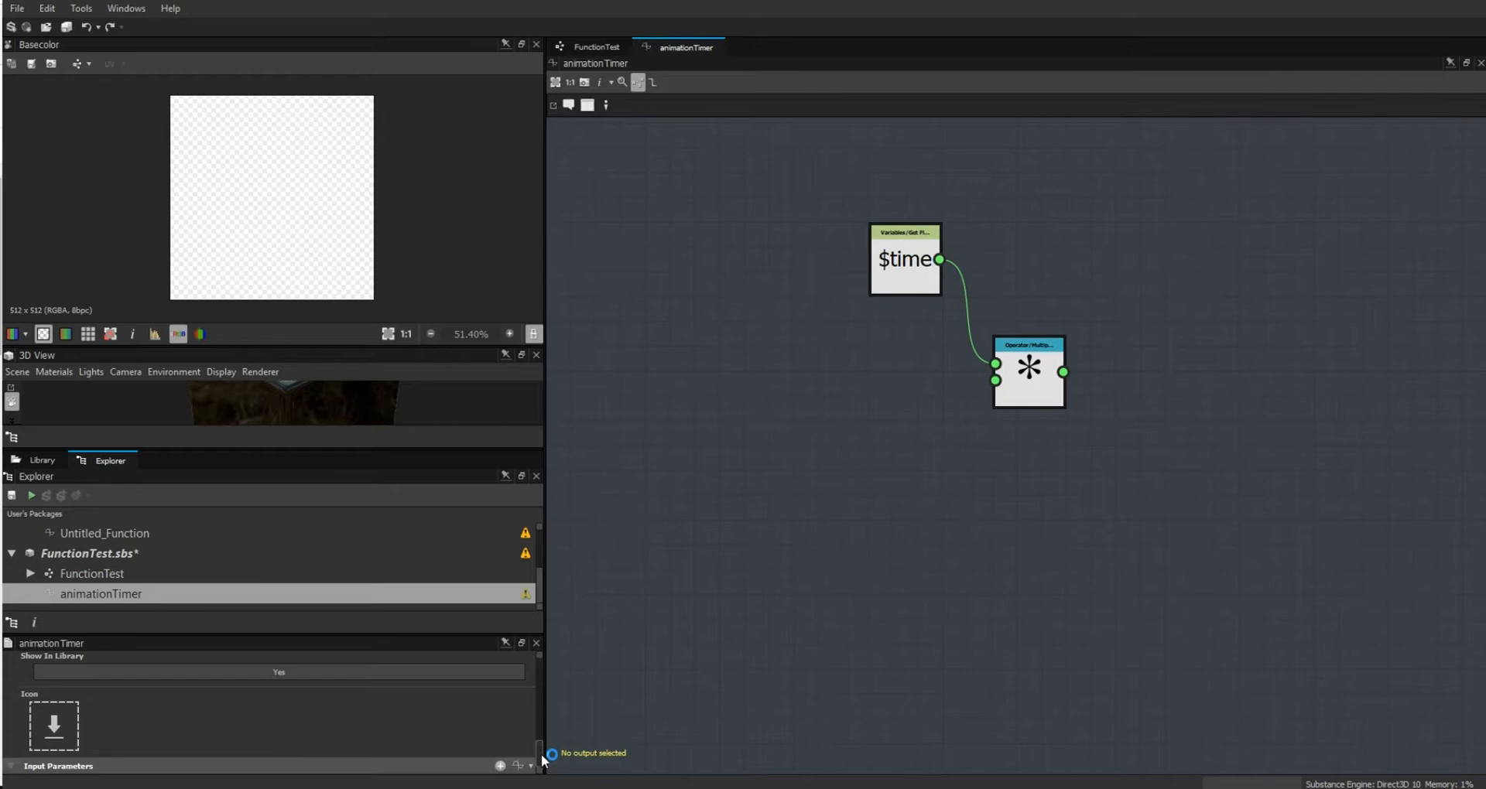
left_click(500, 767)
left_click_drag(540, 726, 545, 748)
double_click(91, 674)
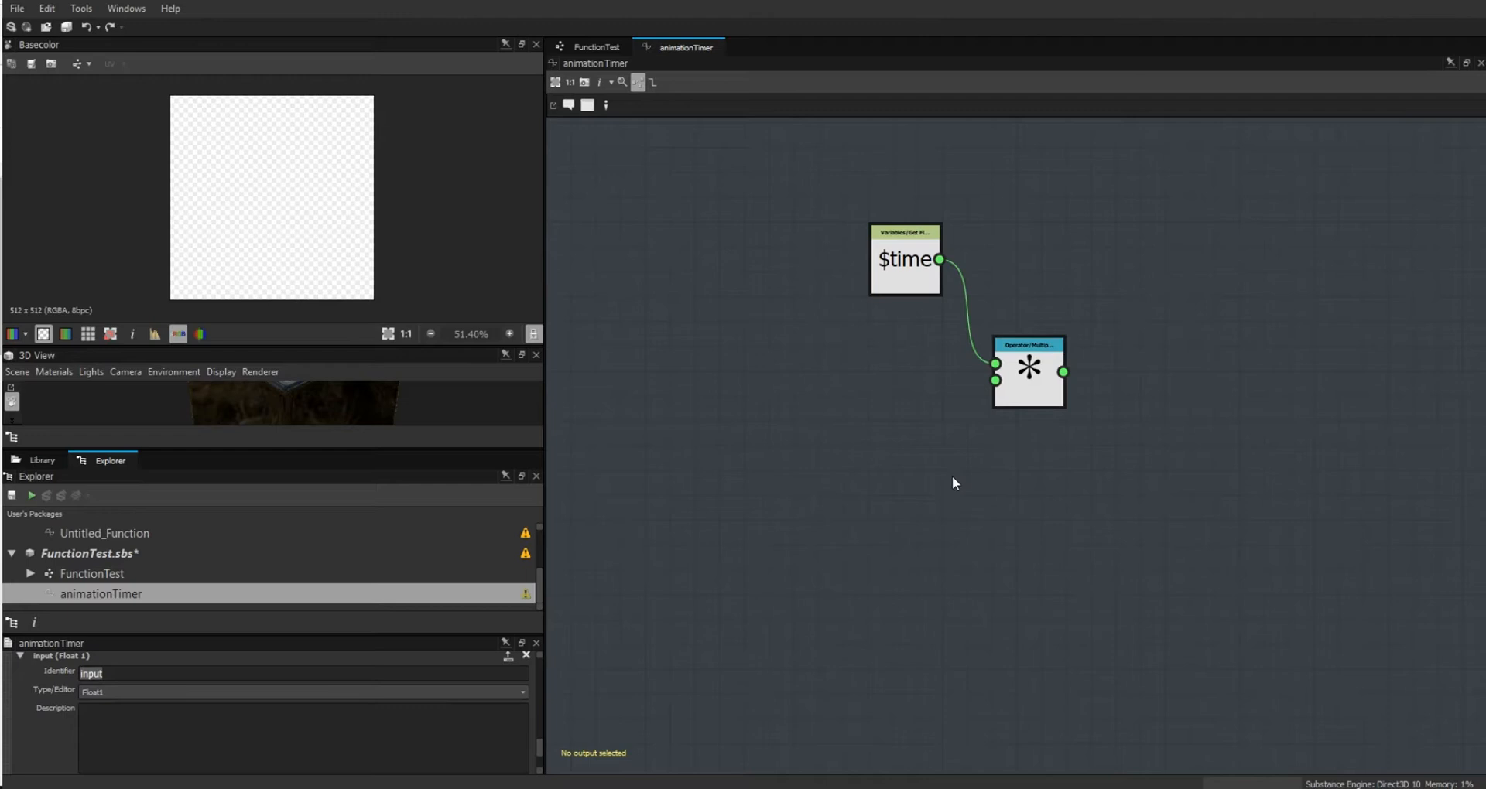
type("scale")
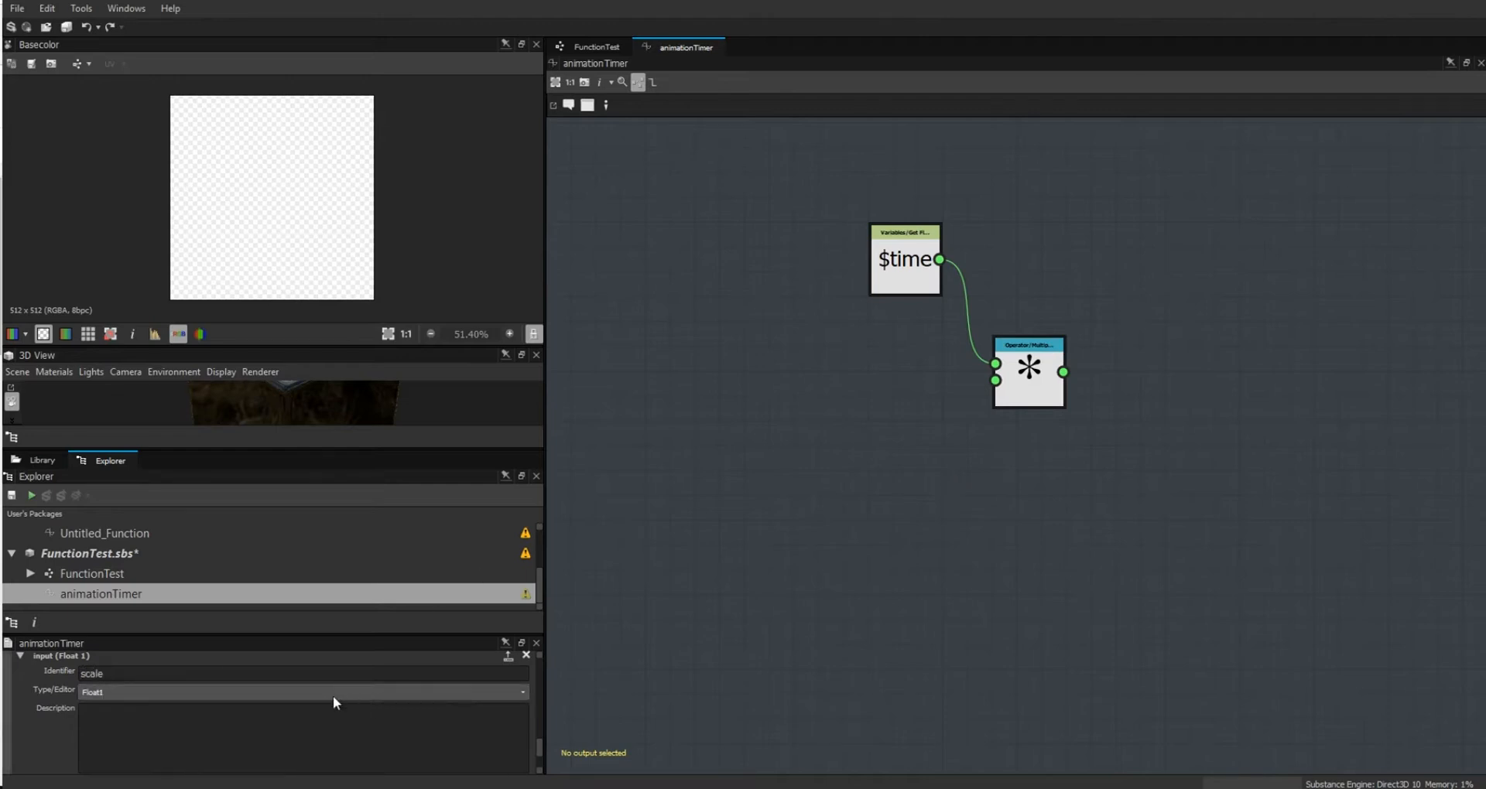
Give the input parameter the description "$time multiplier" and the label "scale".
left_click(315, 726)
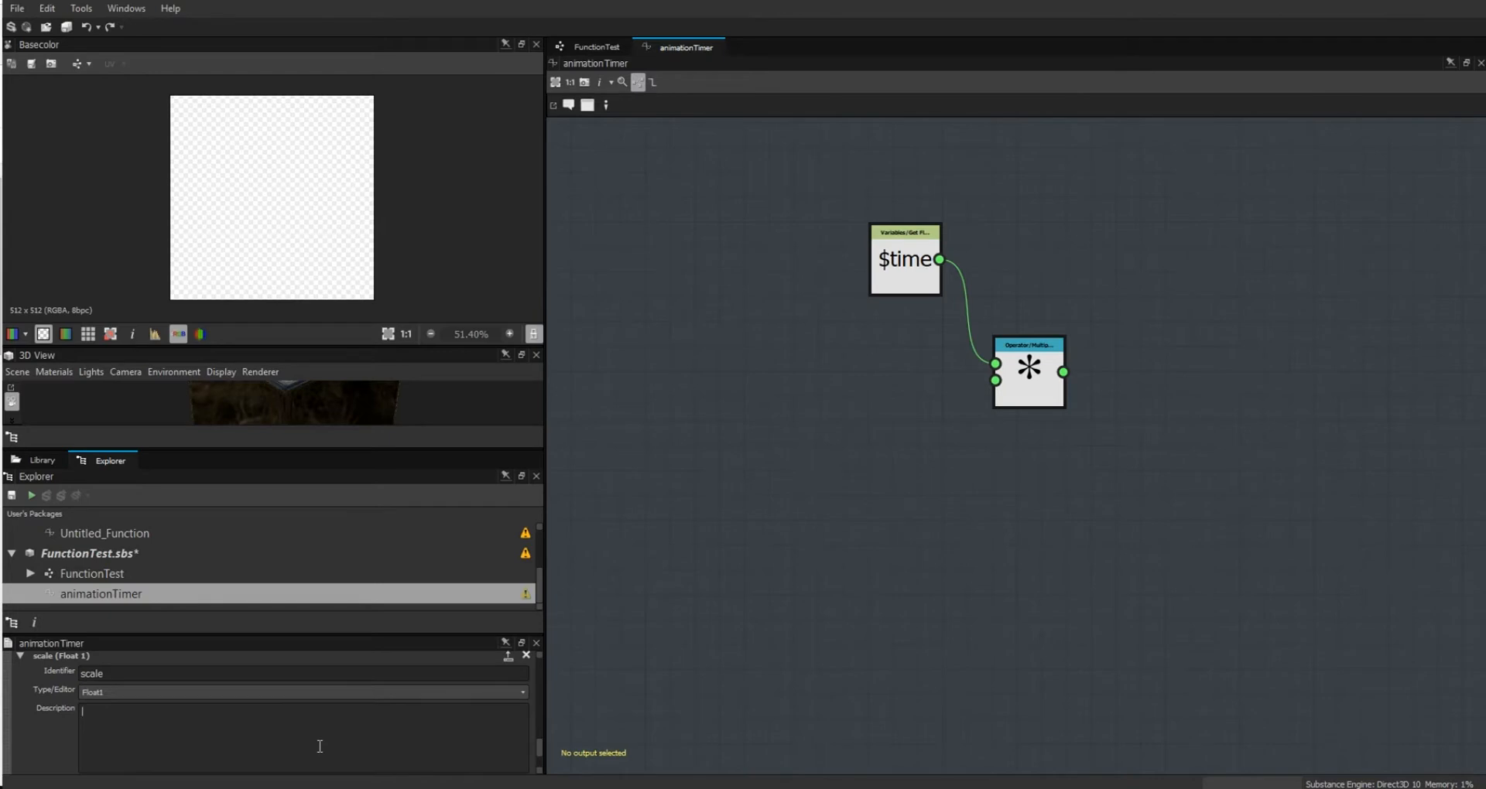
type("$time multiplier")
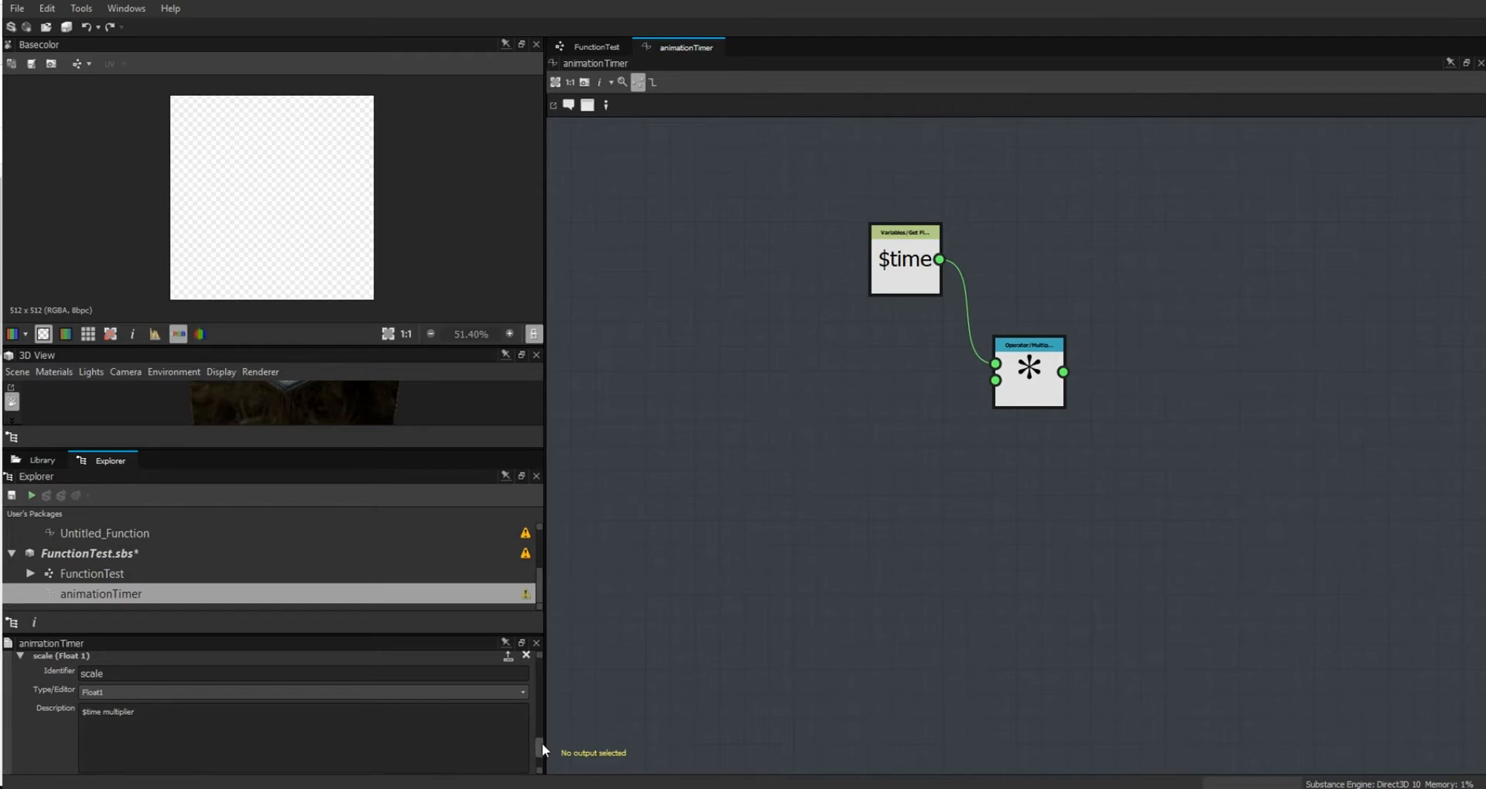
scroll(540, 744, "down", 2)
left_click(489, 746)
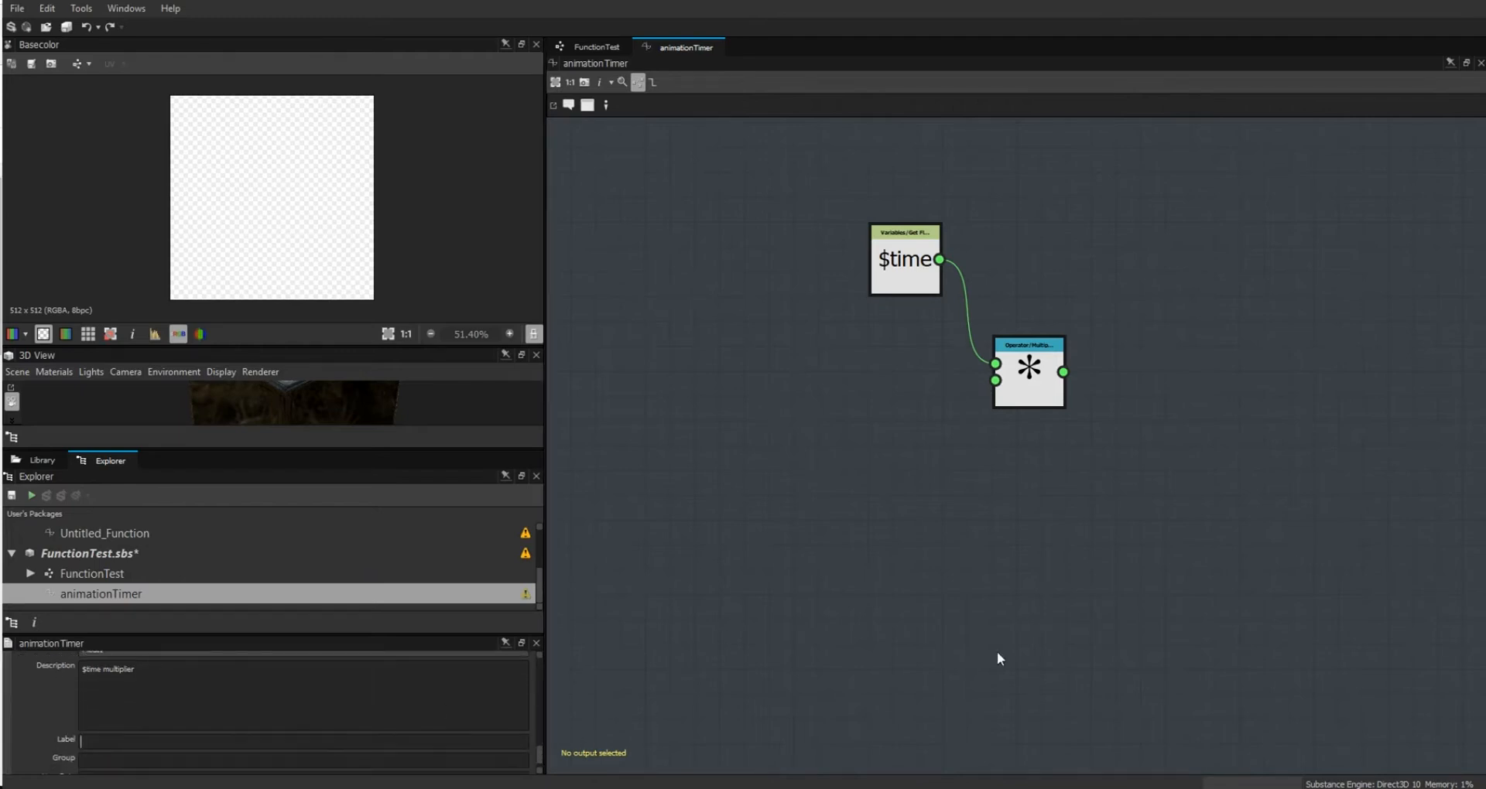
type("scale")
Change the input parameter's identifier to timeScale.
scroll(541, 746, "up", 3)
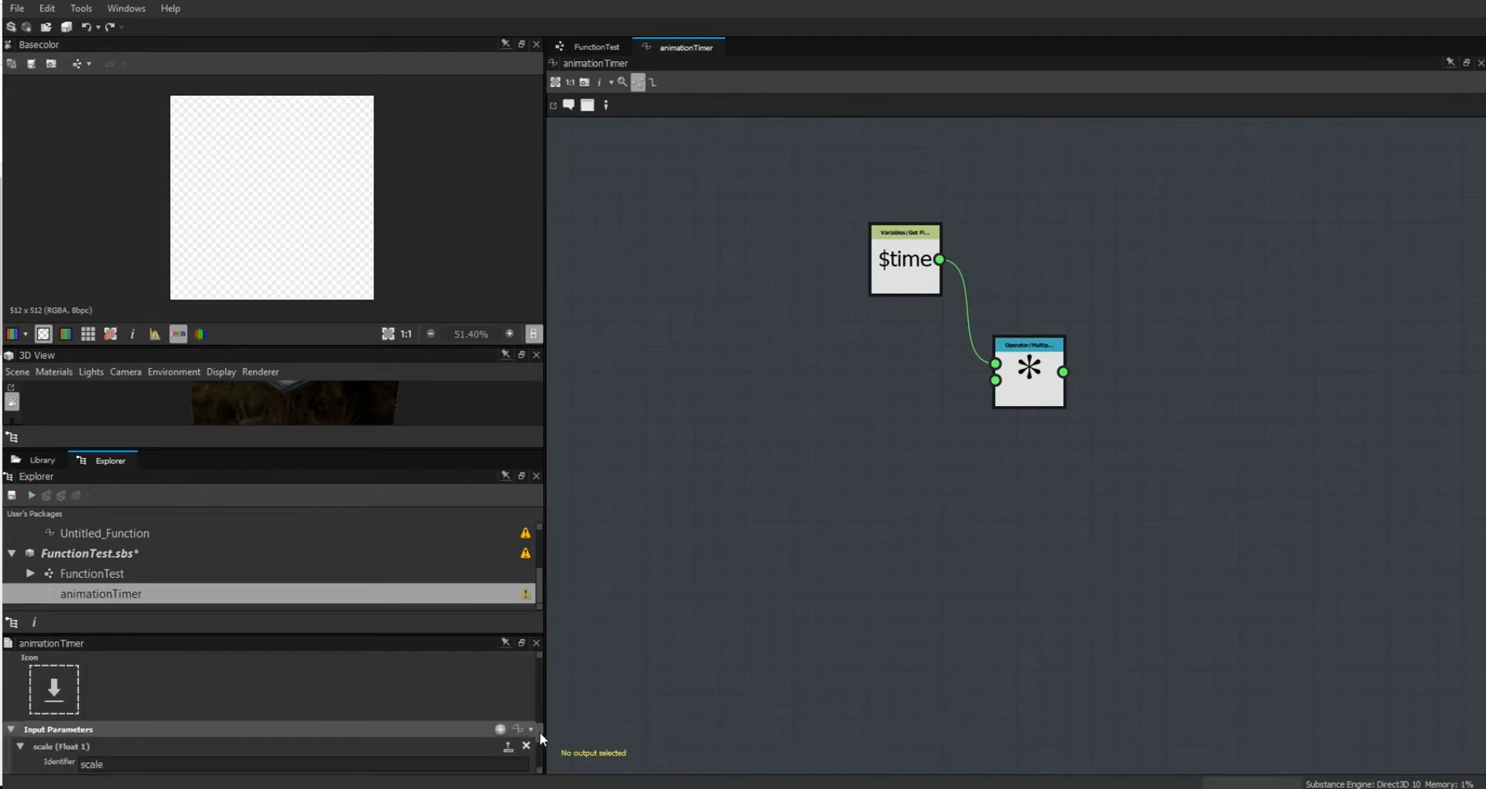
left_click(82, 765)
type("time")
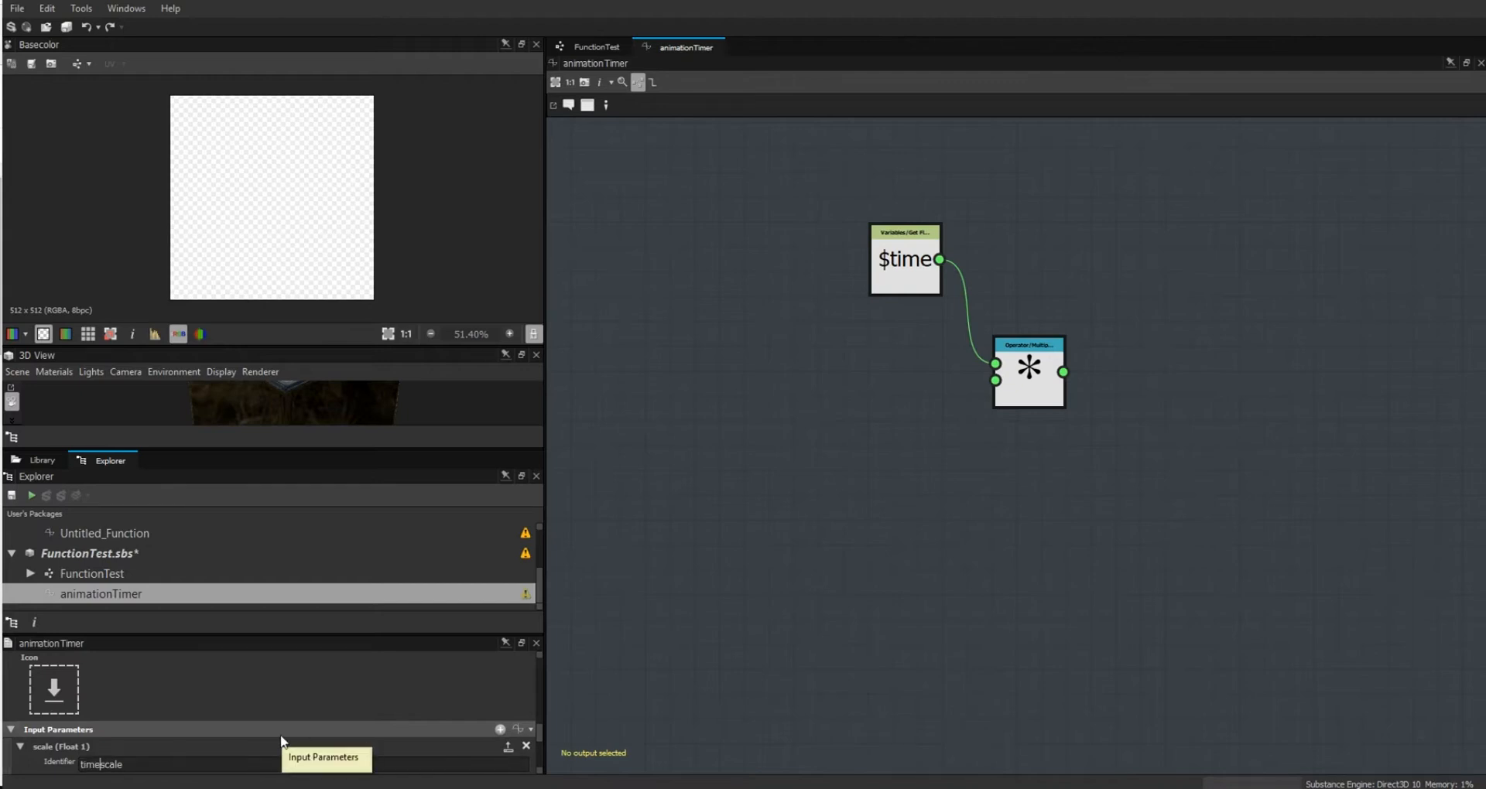
type("S")
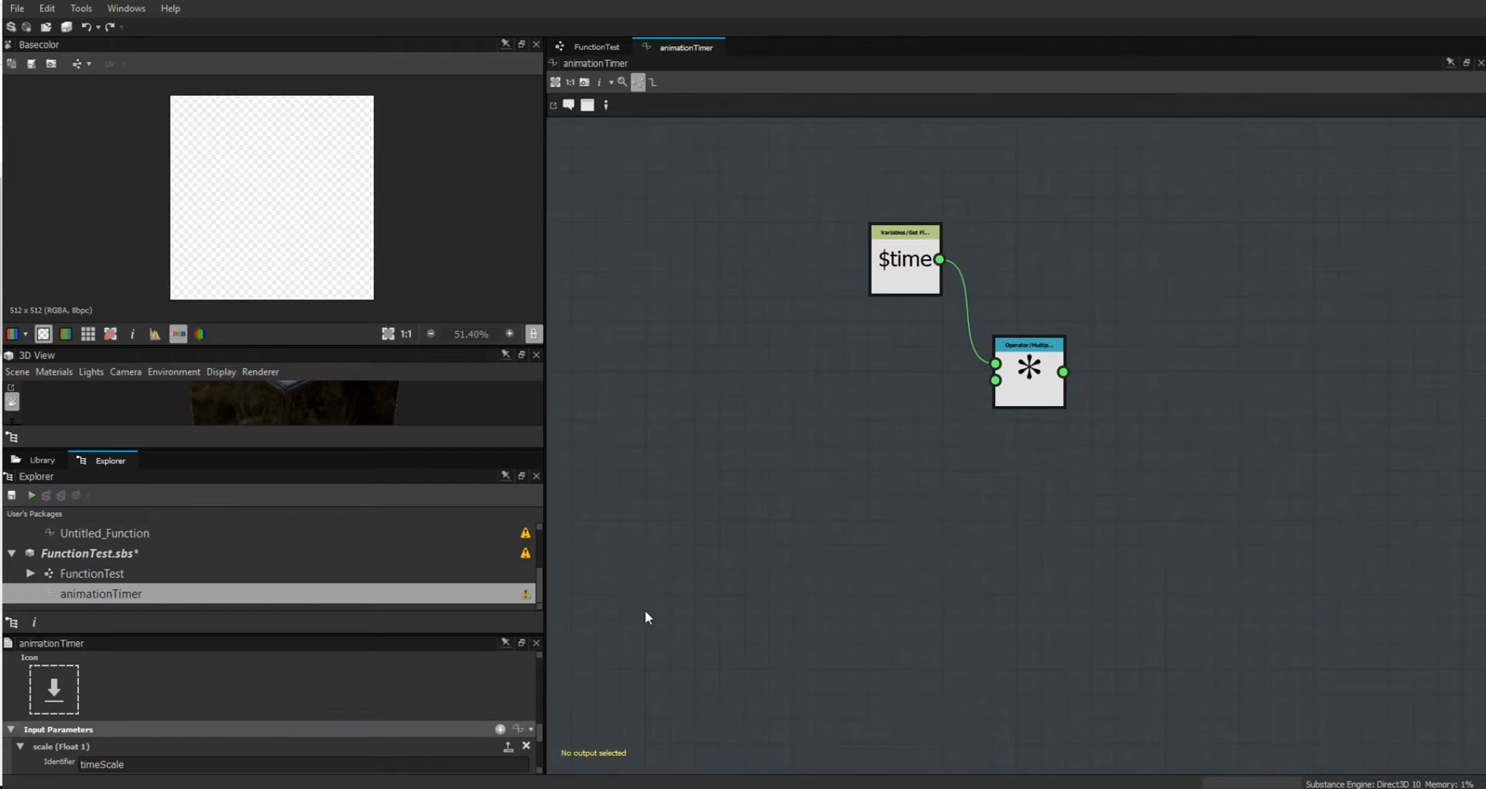
left_click_drag(540, 731, 541, 757)
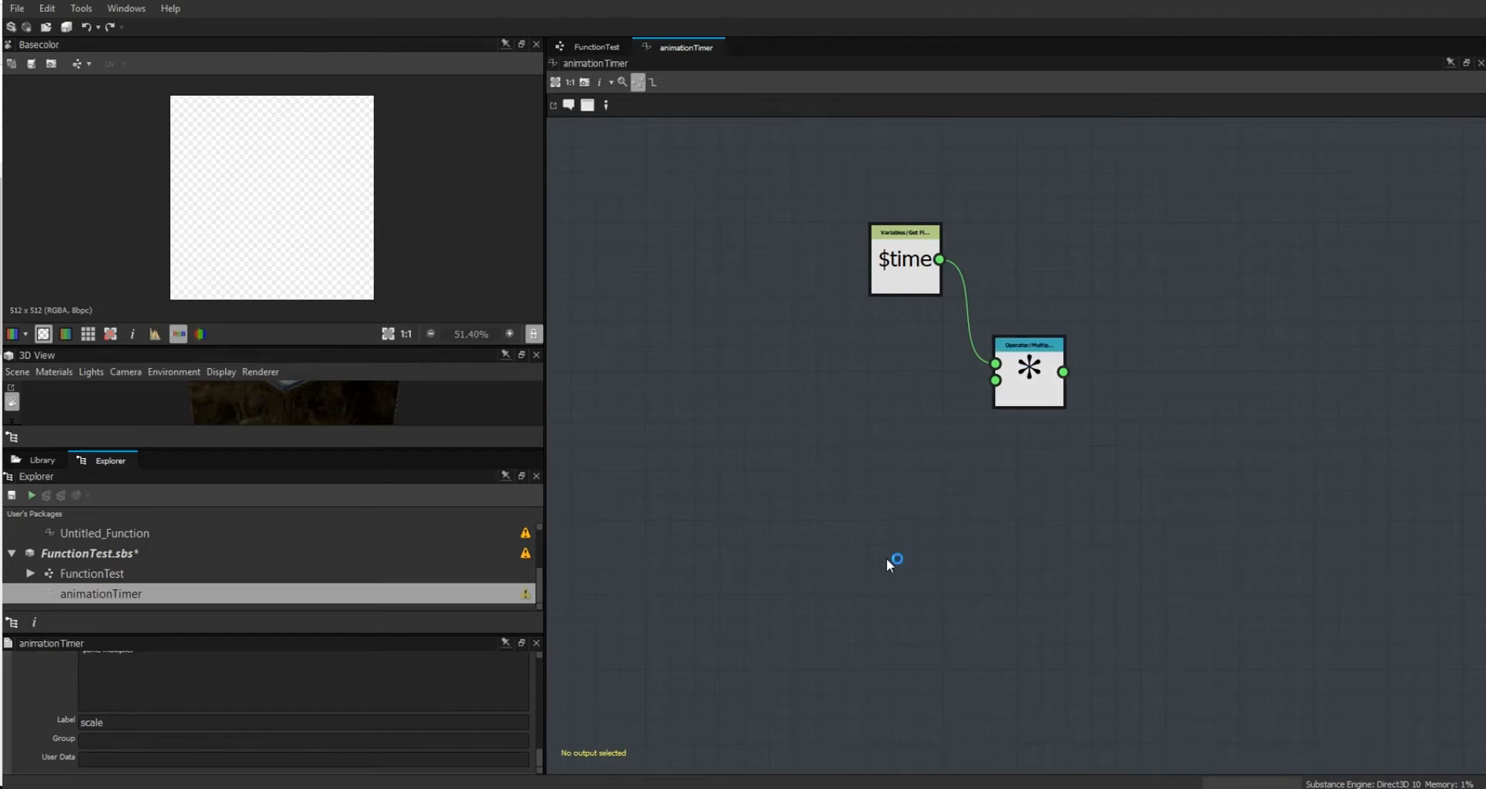
Add a second Get Float variable node below $time and connect it to the Multiplication node's second input.
right_click(788, 481)
mouse_move(890, 493)
mouse_move(1076, 525)
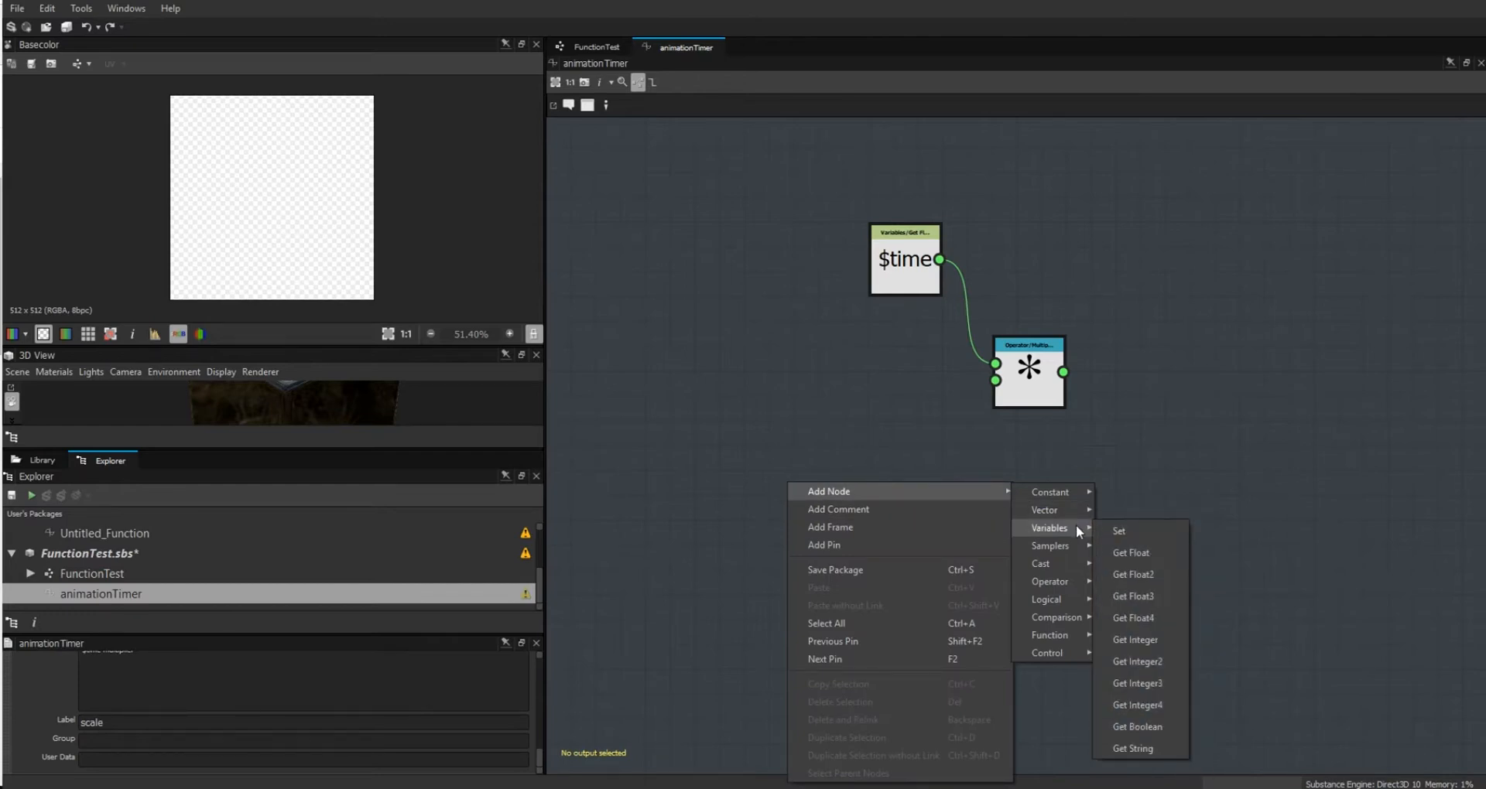
left_click(1140, 548)
left_click_drag(790, 482, 995, 380)
left_click(862, 430)
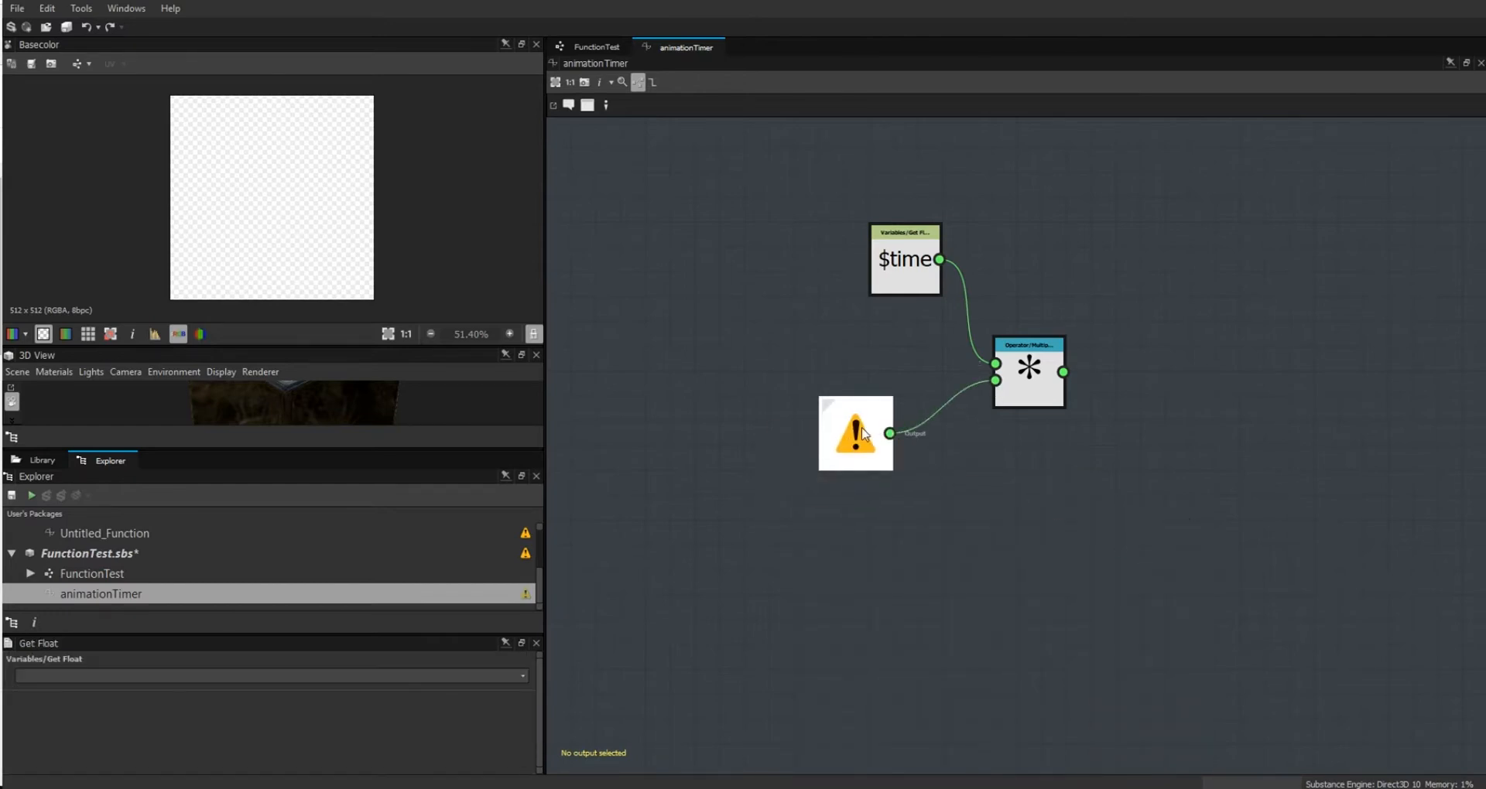
Set the new Get Float node's variable to timeScale and move the node closer to the Multiplication node.
left_click(524, 676)
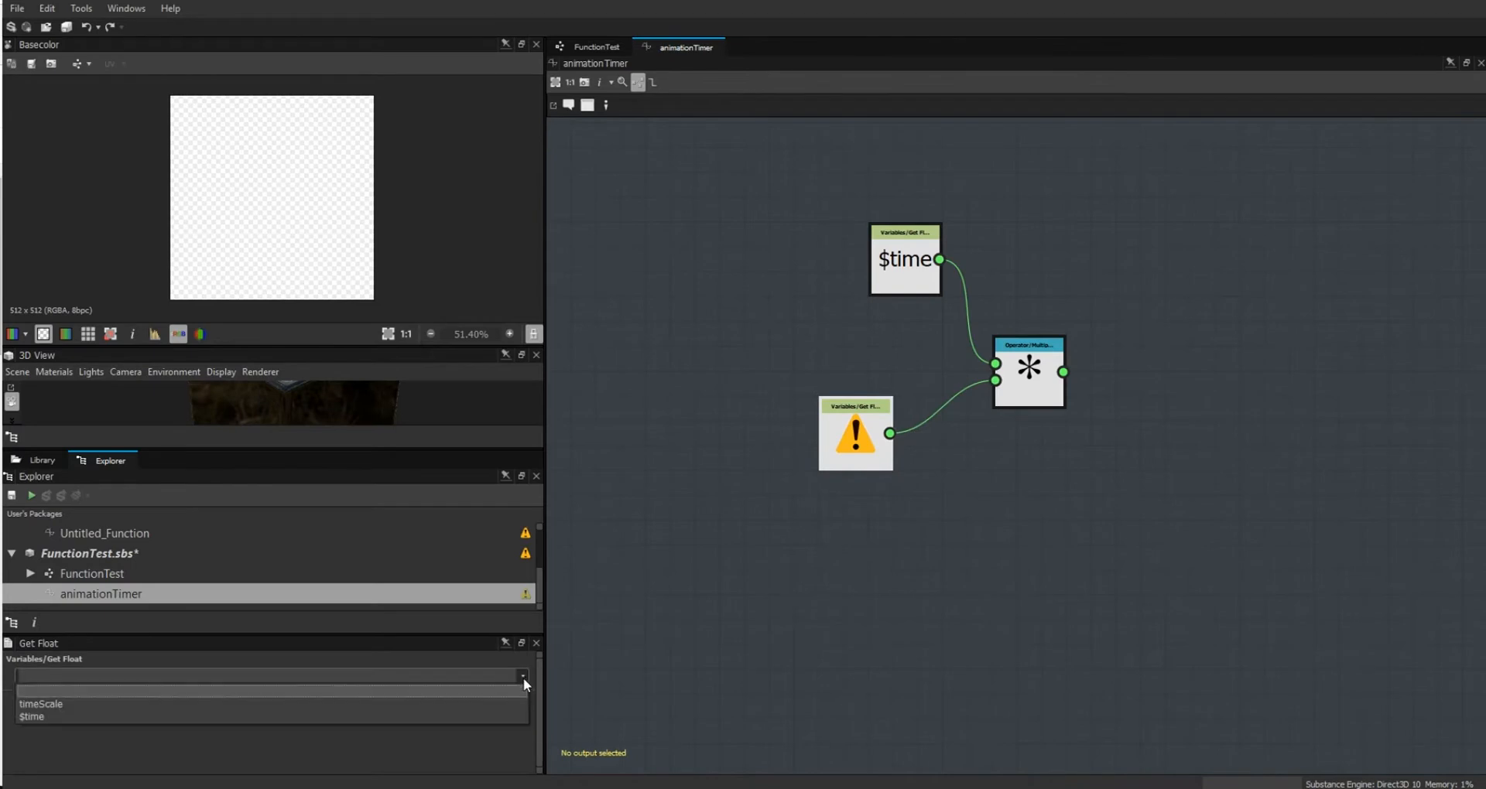
left_click(444, 704)
left_click(851, 623)
left_click_drag(858, 438, 895, 426)
Set the Multiplication node as the function's output and align the $time and timeScale nodes in a column beside it.
left_click(1021, 383)
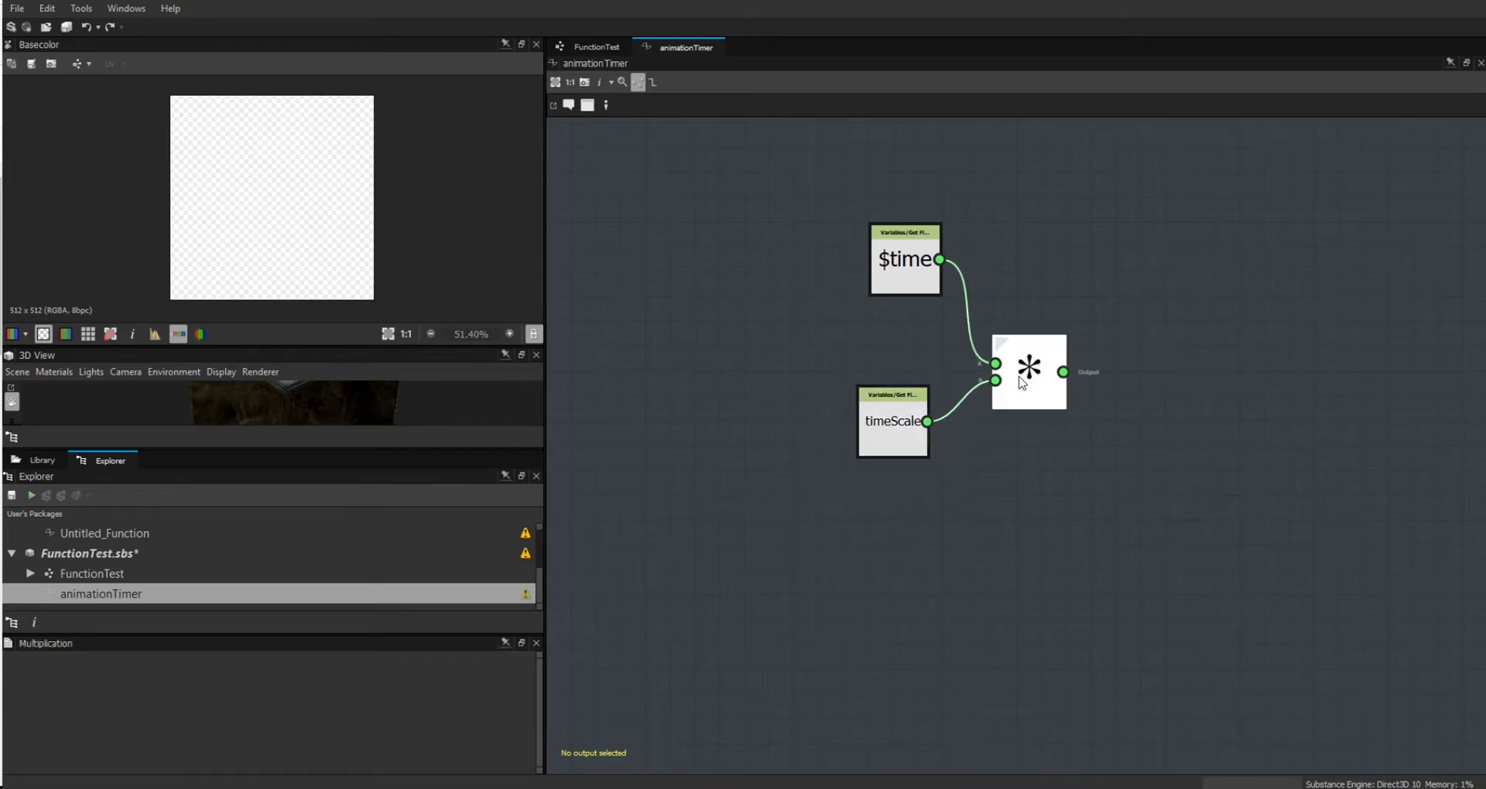
right_click(1022, 383)
left_click(1082, 434)
left_click_drag(929, 294, 929, 319)
left_click_drag(893, 446, 904, 431)
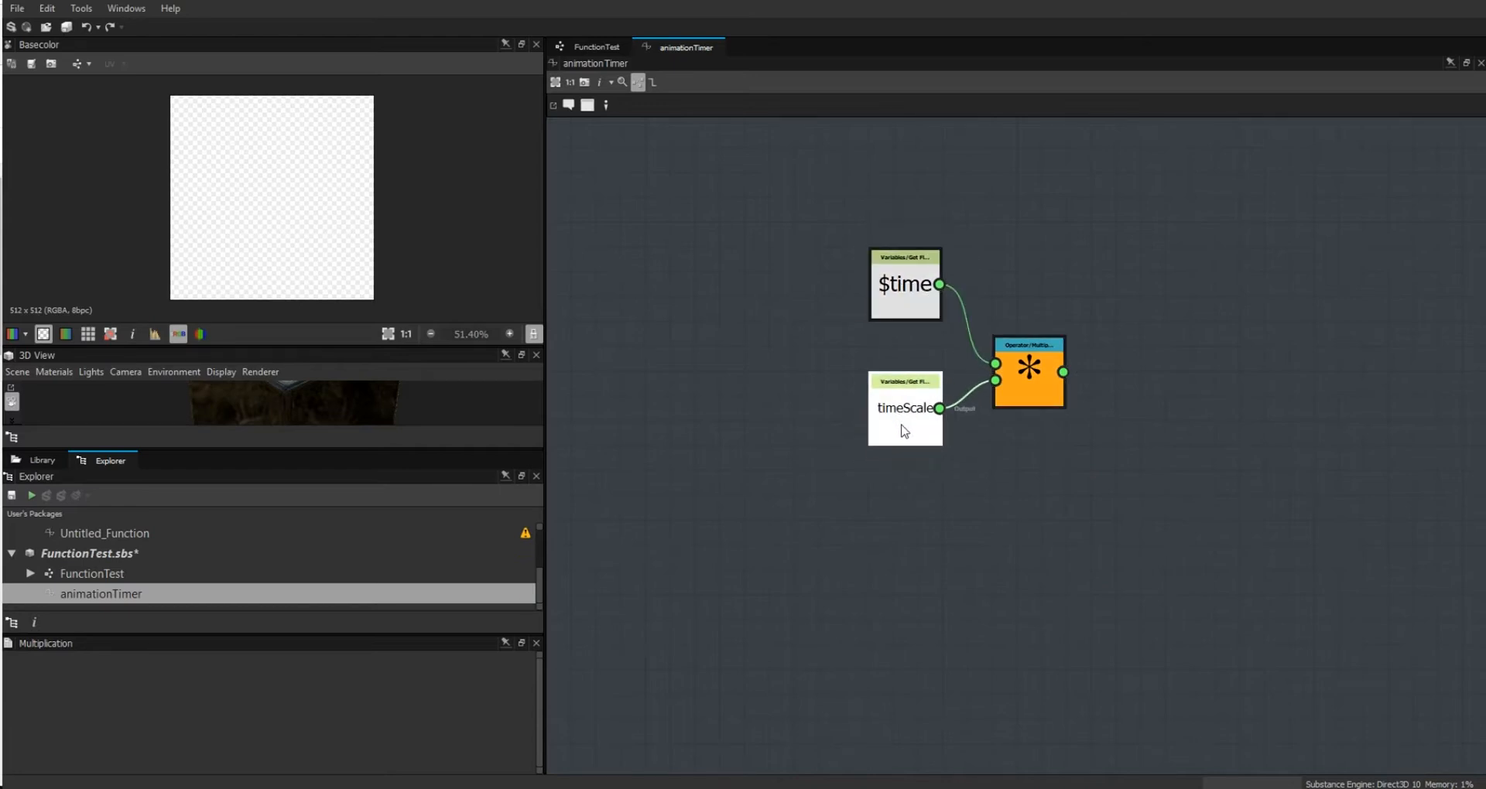
left_click(900, 285)
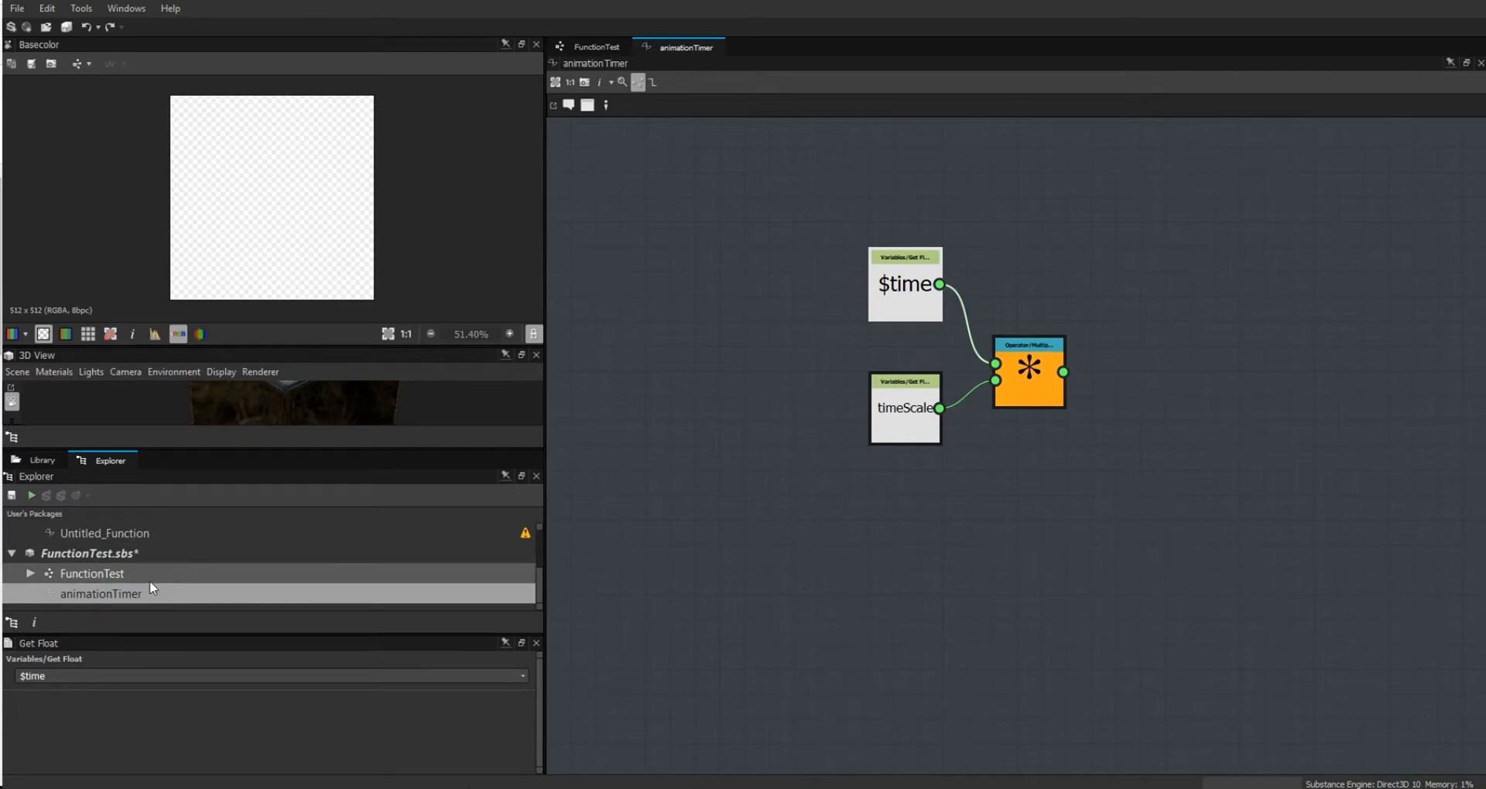
Open the FunctionTest graph and link the wheel bitmap as a resource of the FunctionTest.sbs package.
left_click(122, 574)
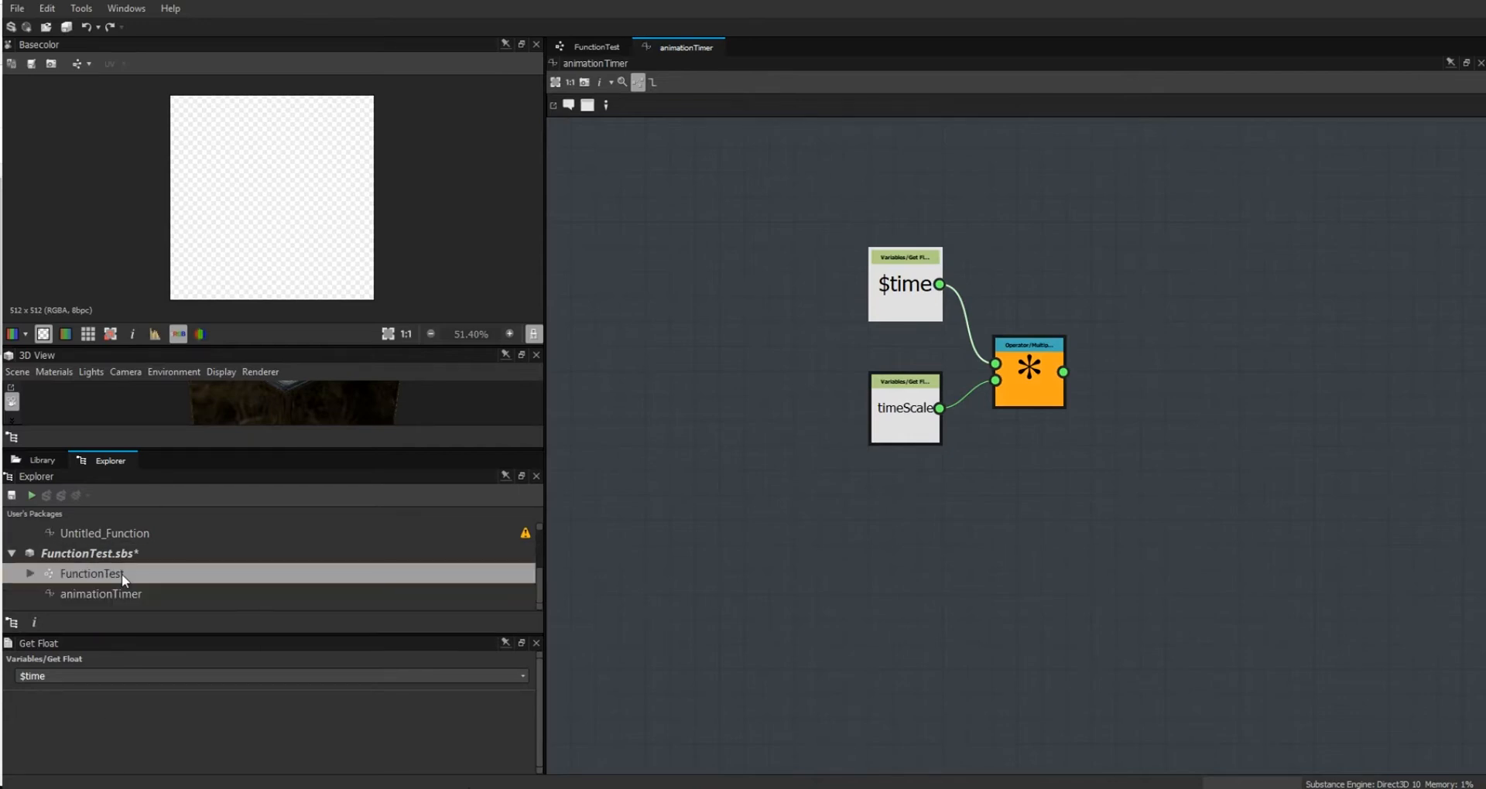
double_click(122, 574)
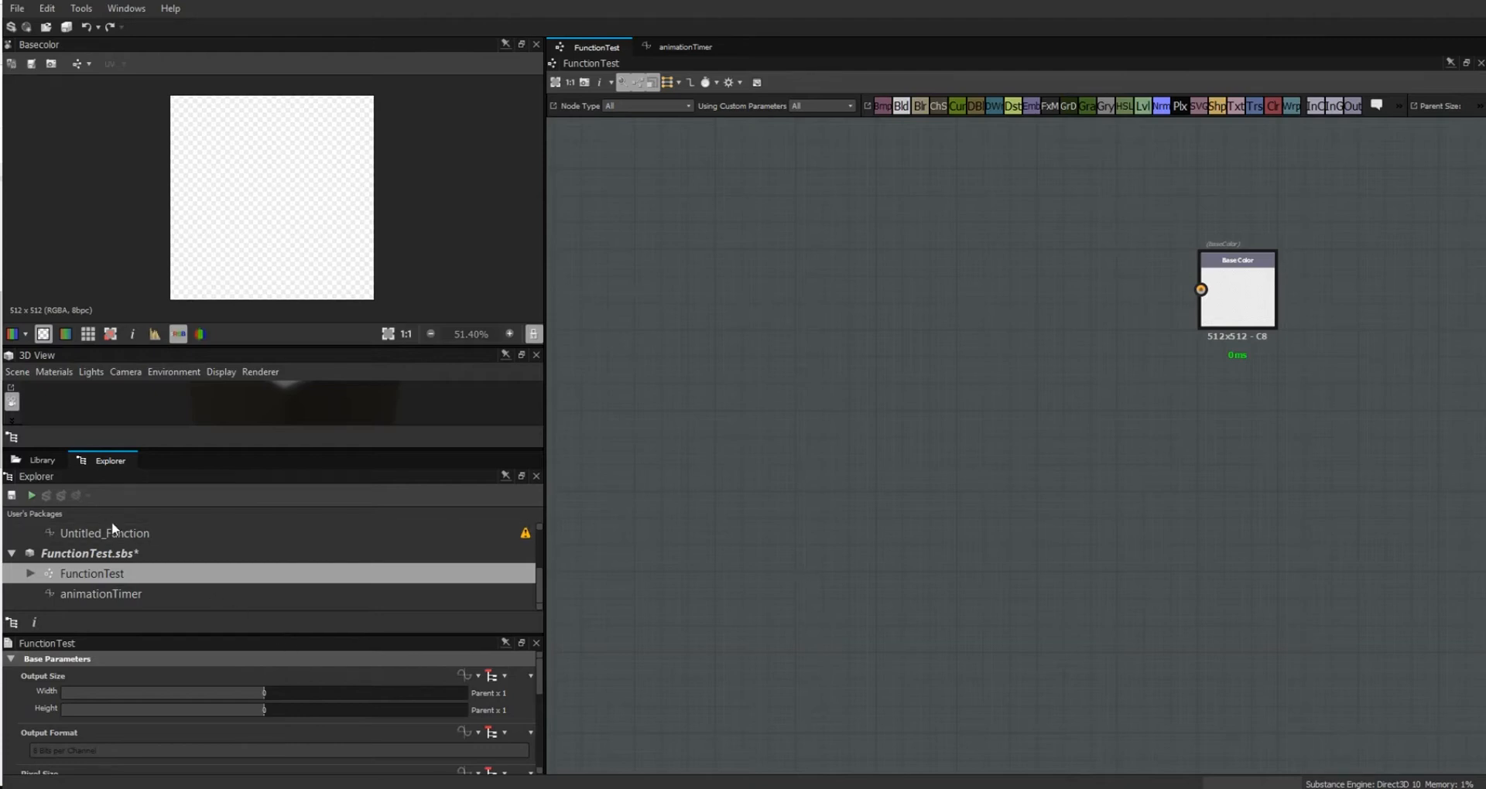
left_click(110, 555)
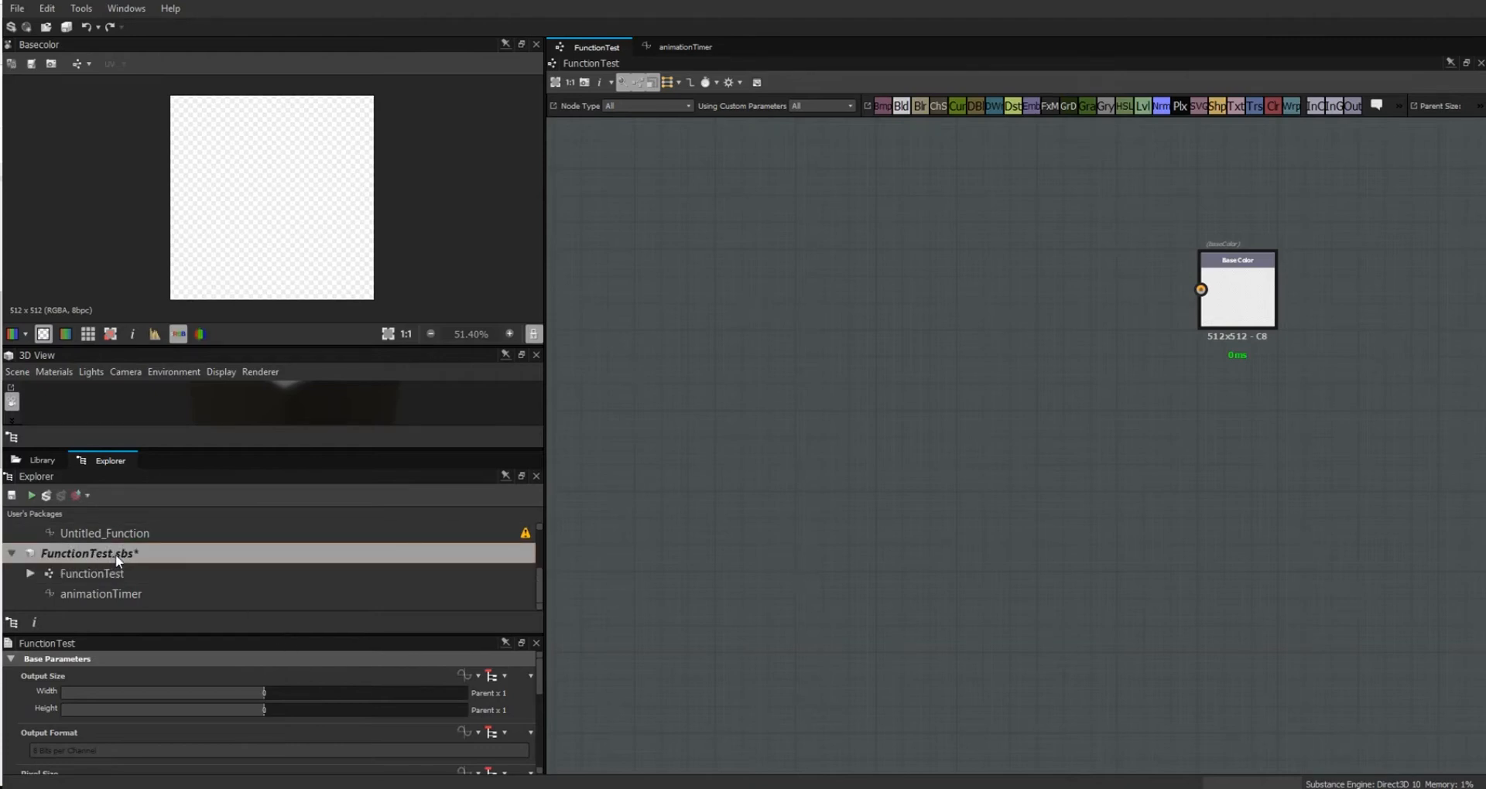
right_click(119, 553)
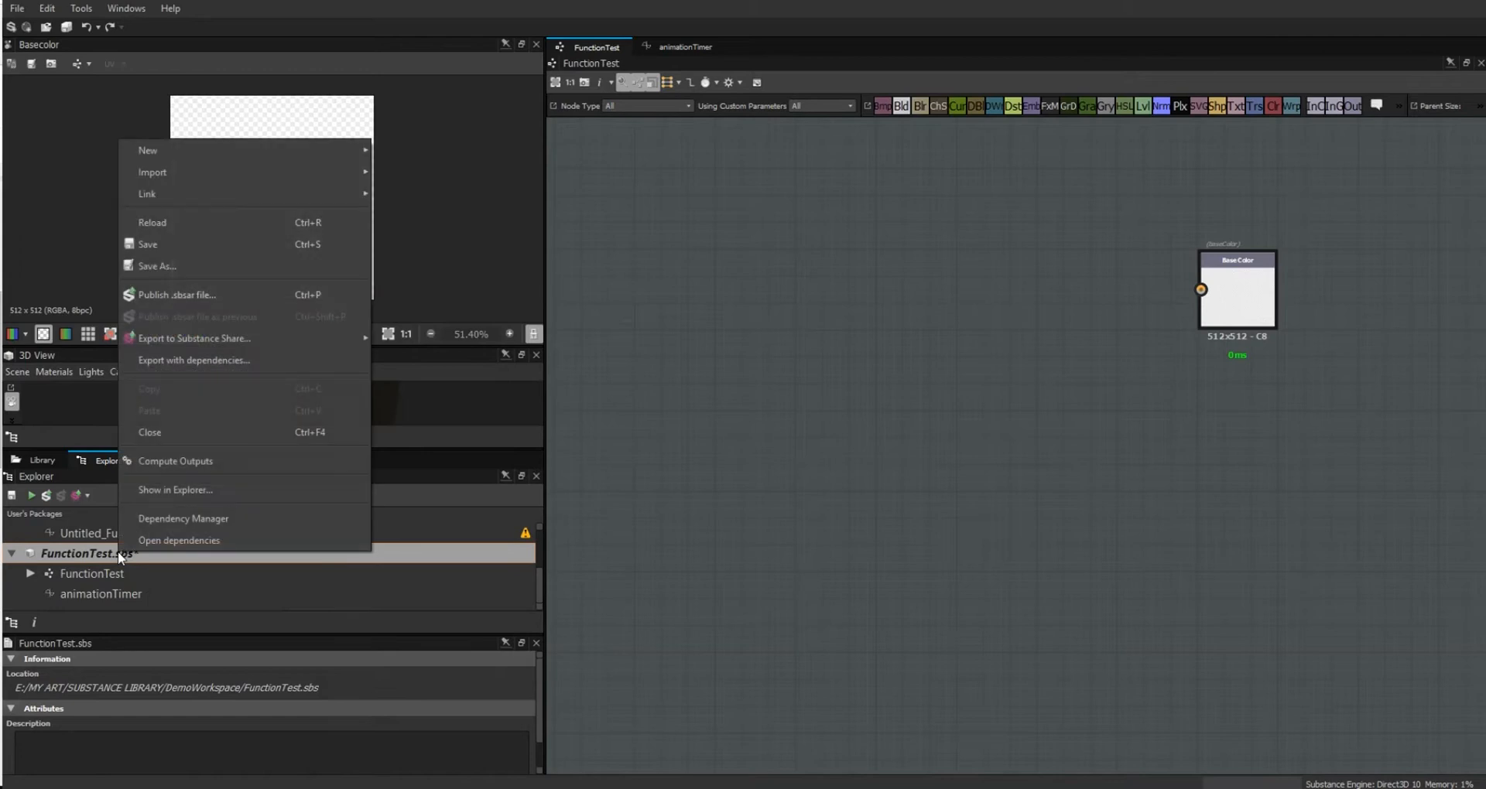
mouse_move(238, 202)
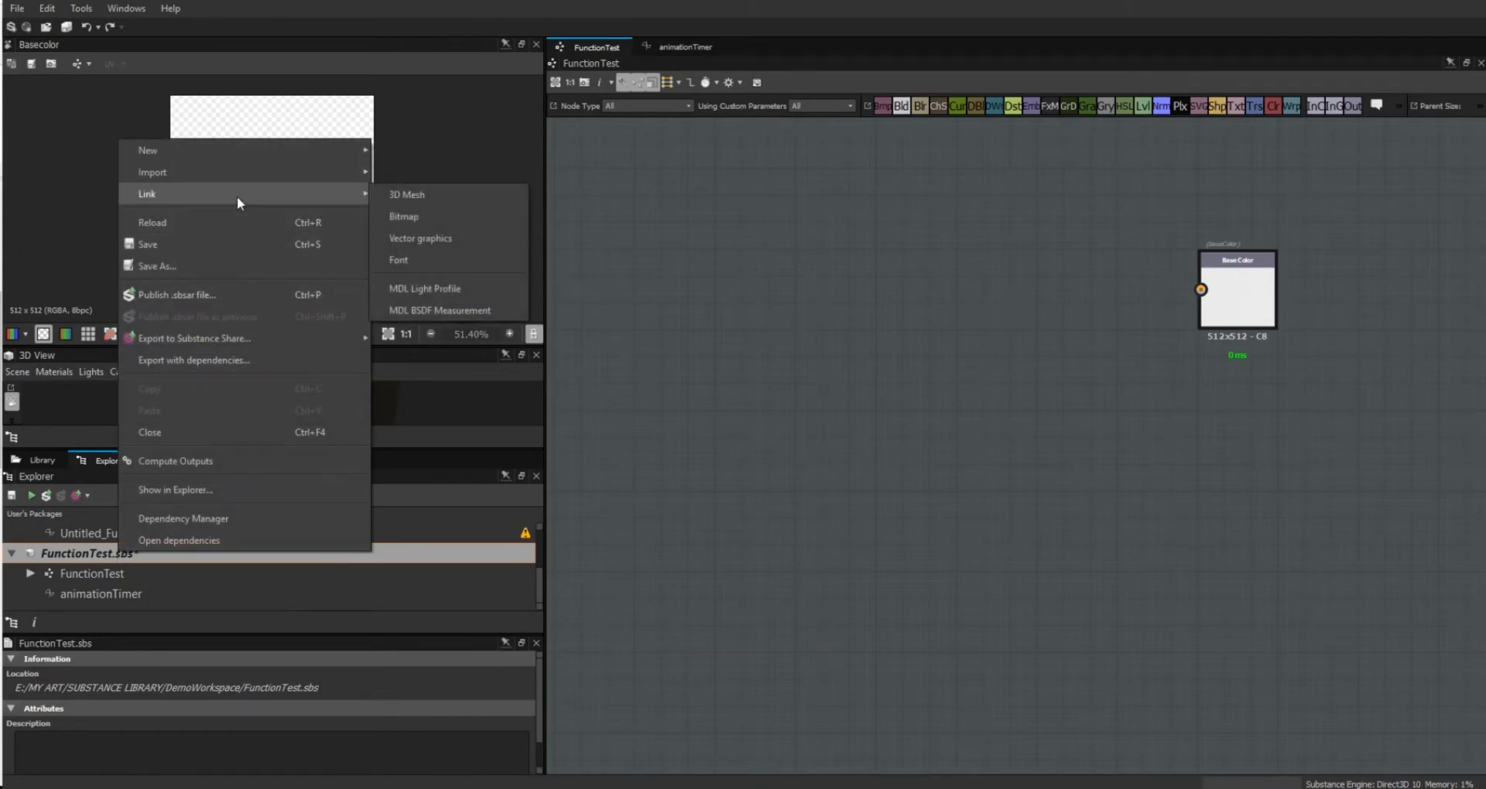
left_click(436, 214)
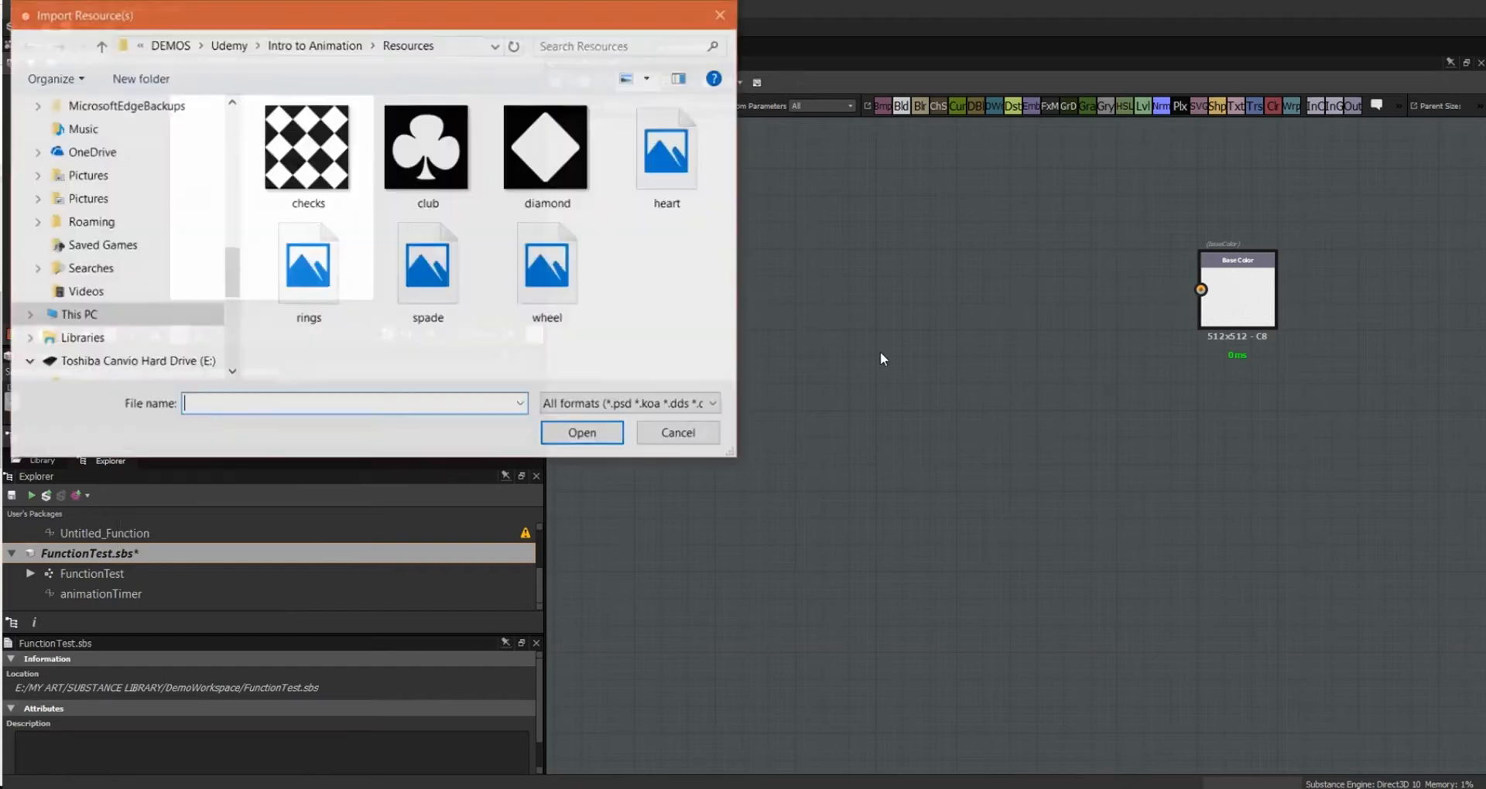
double_click(559, 260)
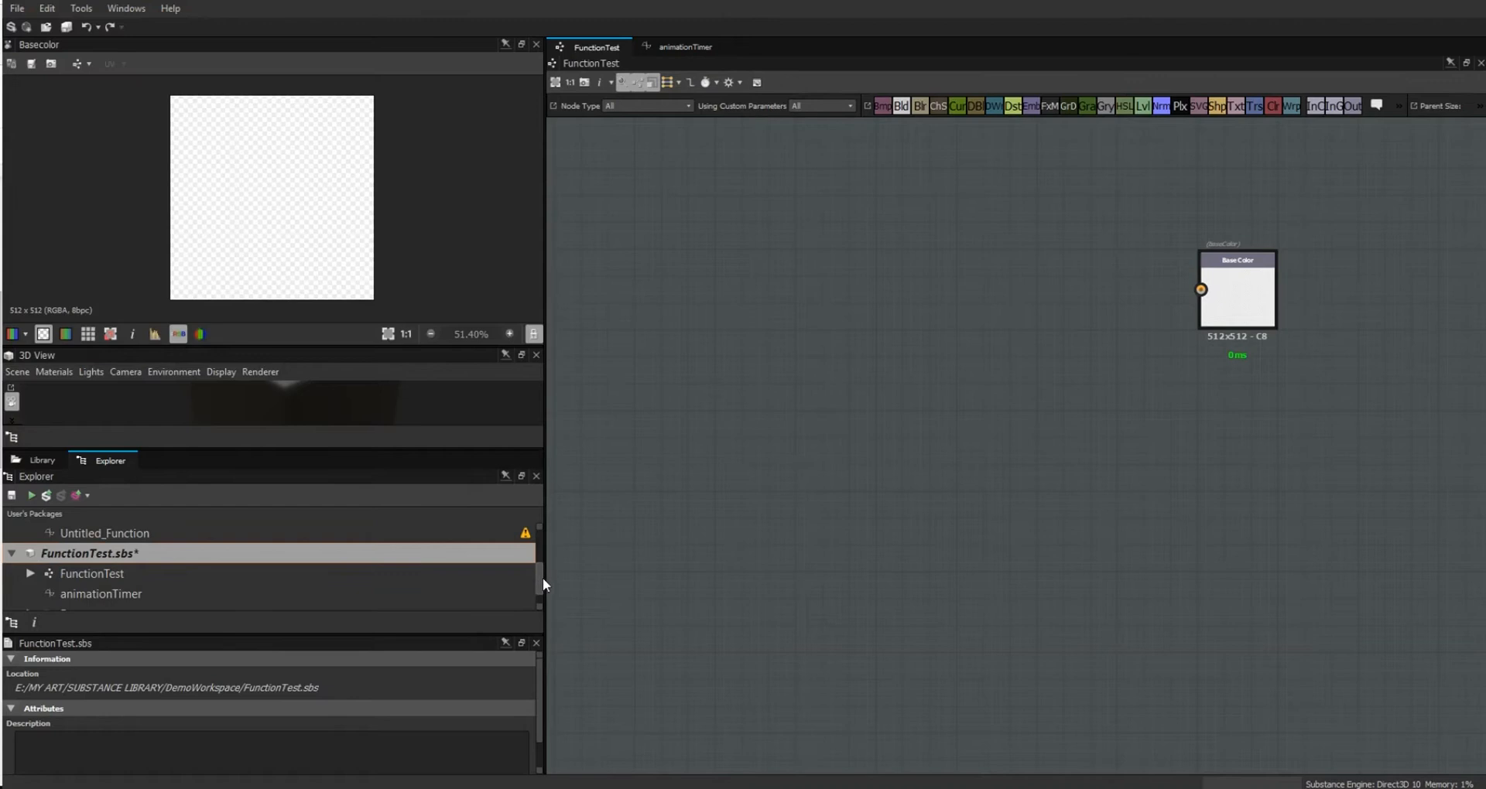
Place the wheel bitmap from the package's Resources folder into the FunctionTest graph, left of the Base Color output.
left_click_drag(540, 579, 540, 590)
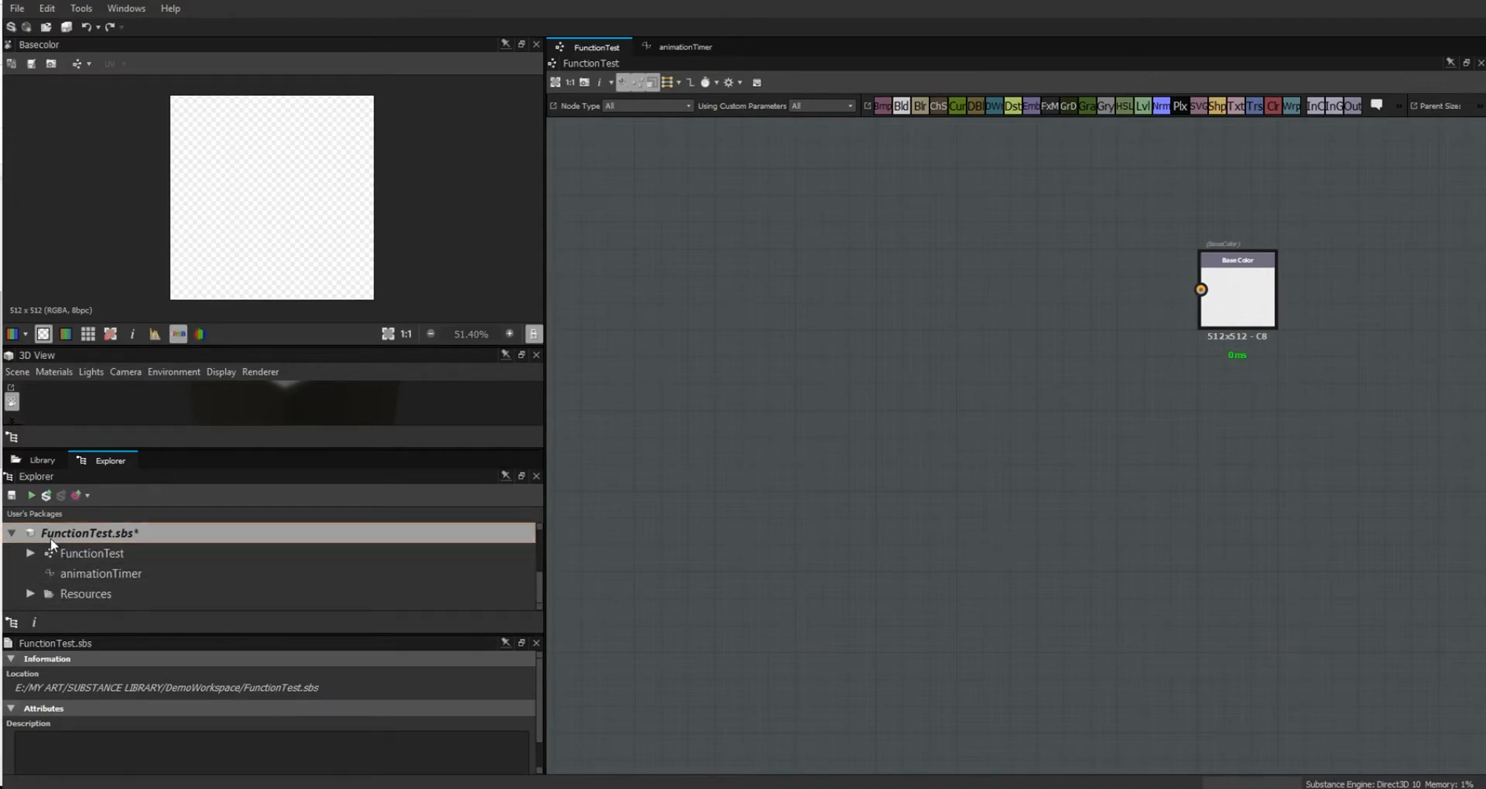
left_click(30, 594)
left_click_drag(541, 574, 540, 585)
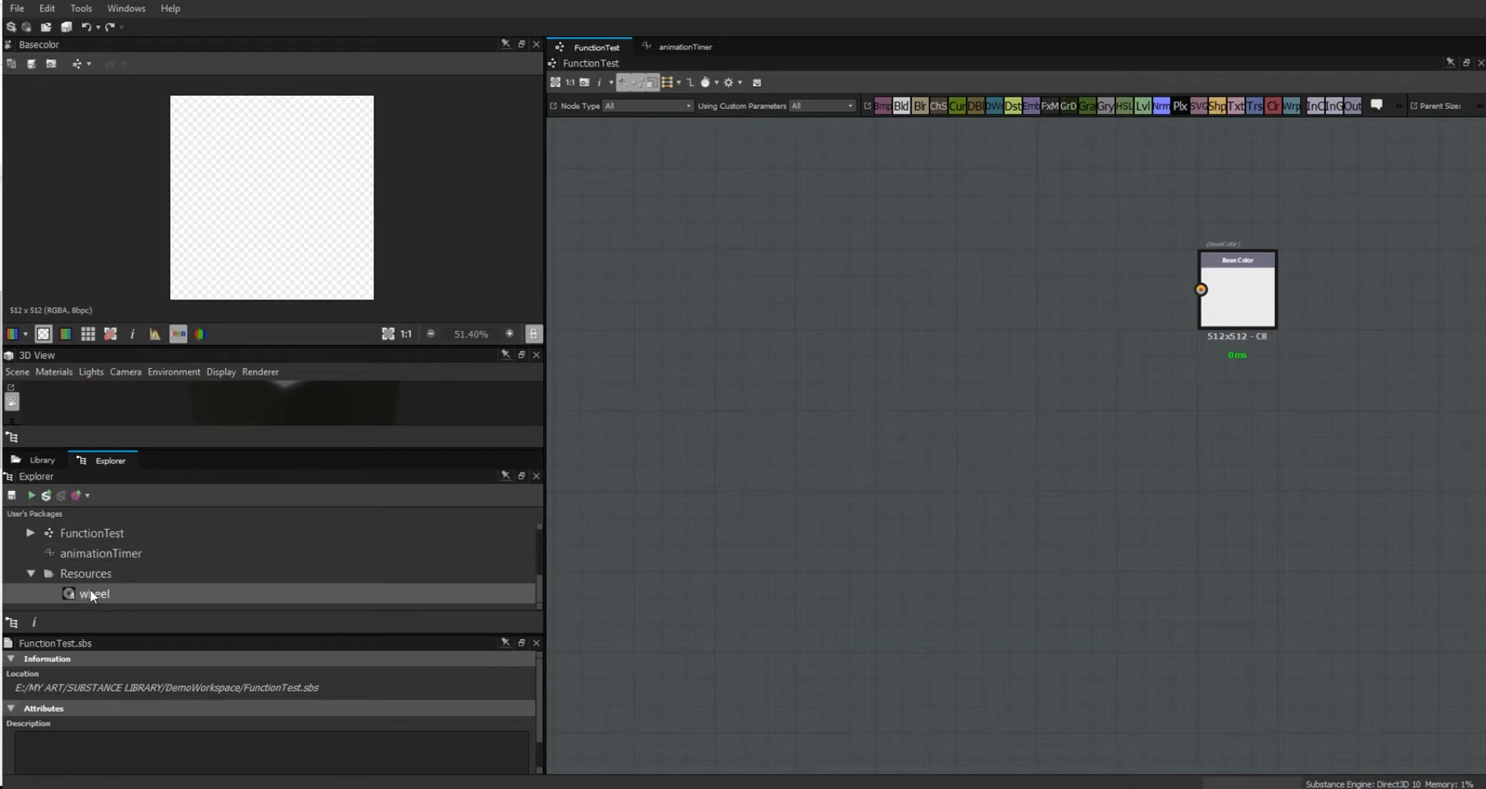
left_click_drag(90, 592, 861, 372)
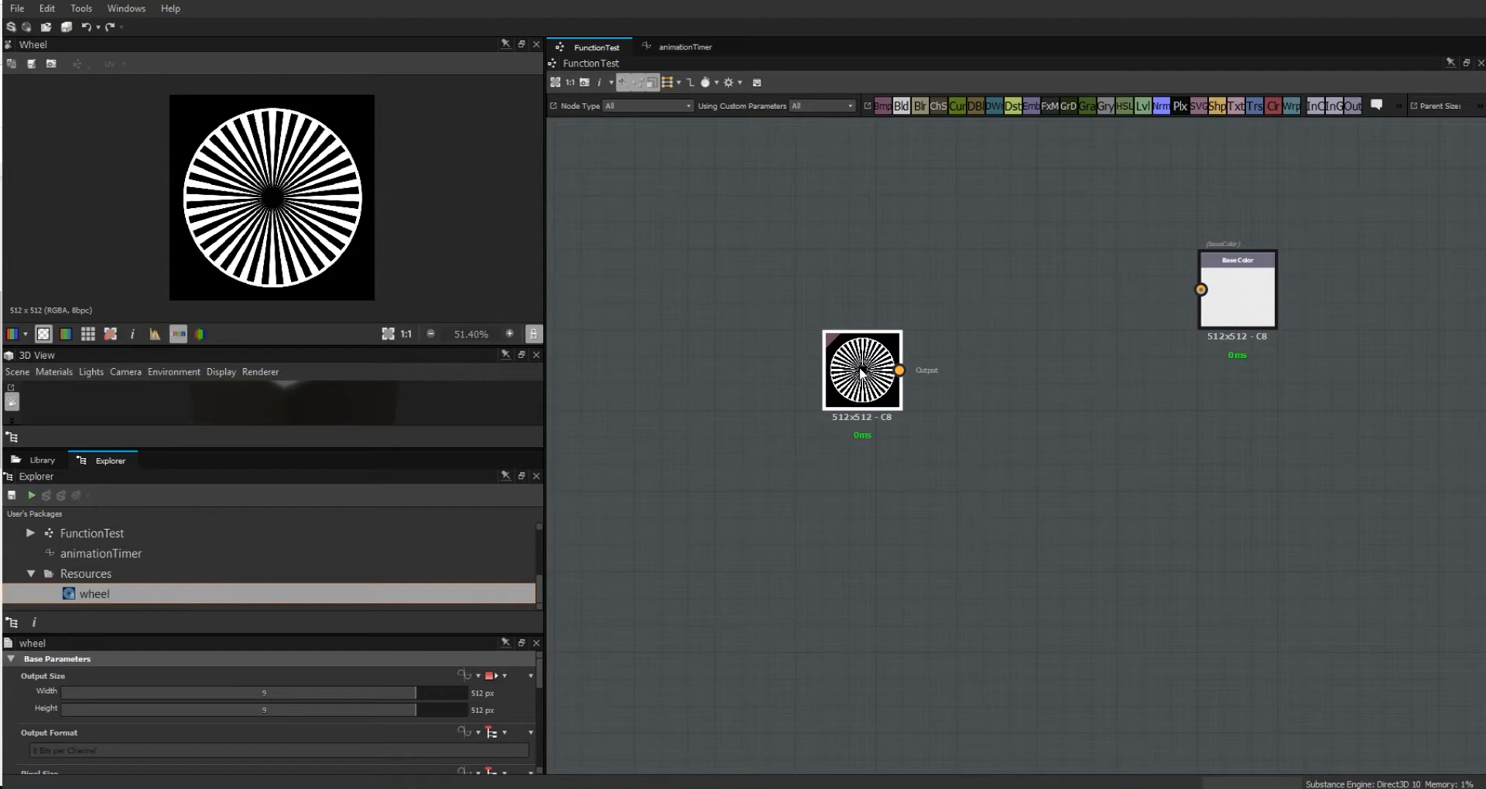
Set the wheel Bitmap node's color mode to Grayscale and move the node farther left of the Base Color output.
left_click_drag(539, 680, 545, 732)
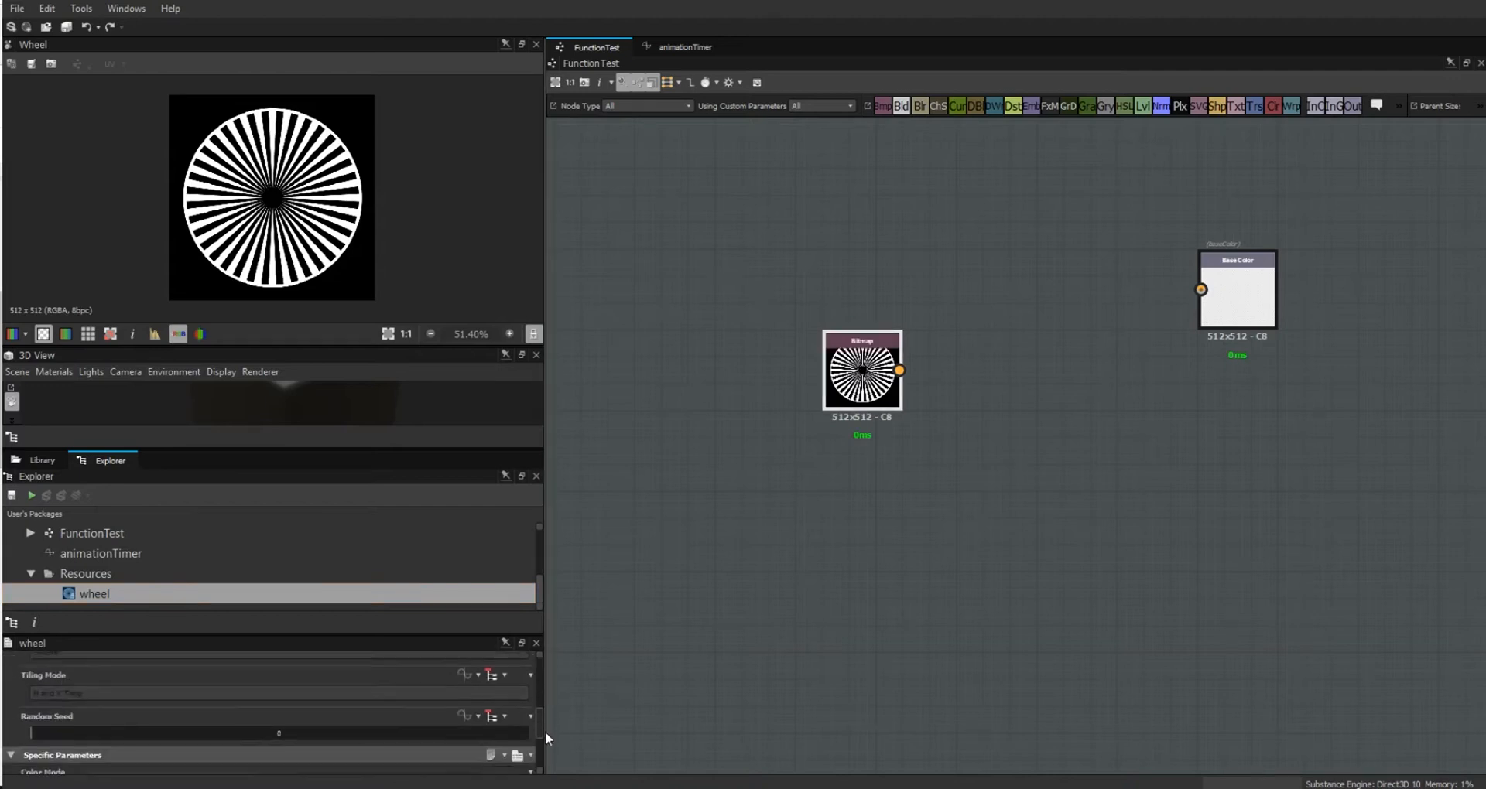
scroll(541, 735, "down", 2)
left_click(457, 708)
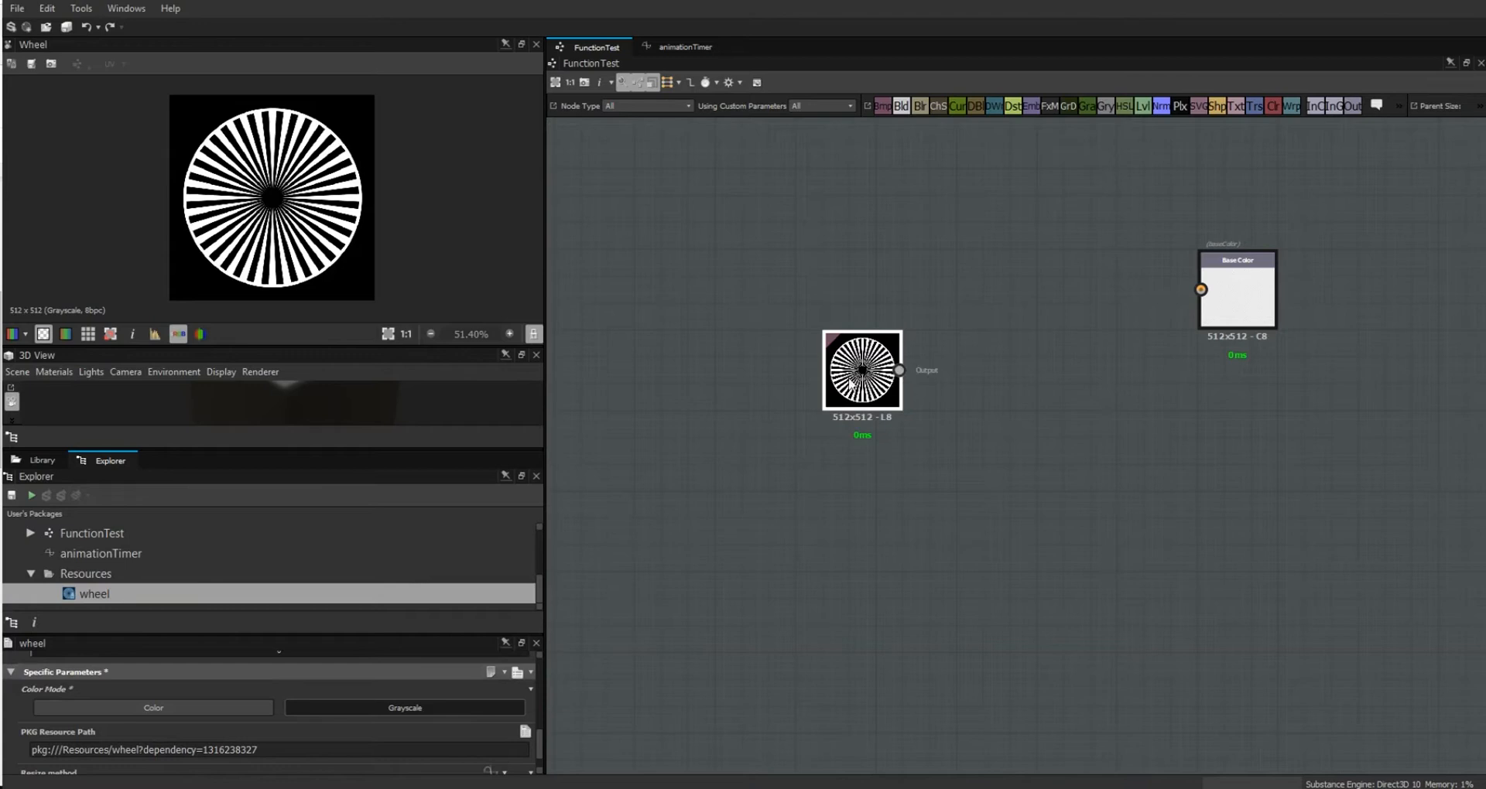
left_click_drag(849, 383, 716, 359)
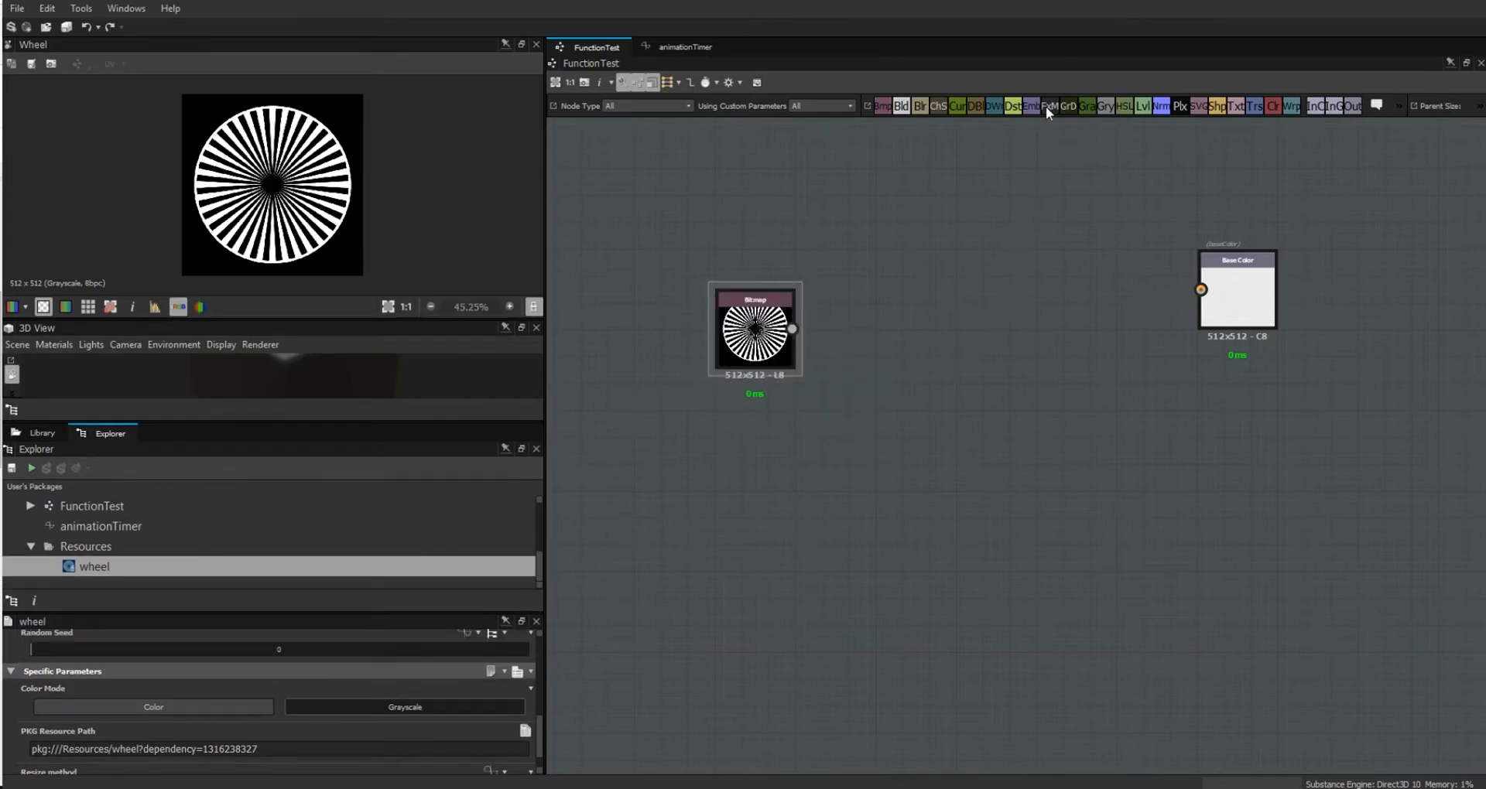
Add an FX-Map node between the Bitmap and Base Color nodes and set its color mode to Grayscale.
left_click_drag(987, 327, 989, 326)
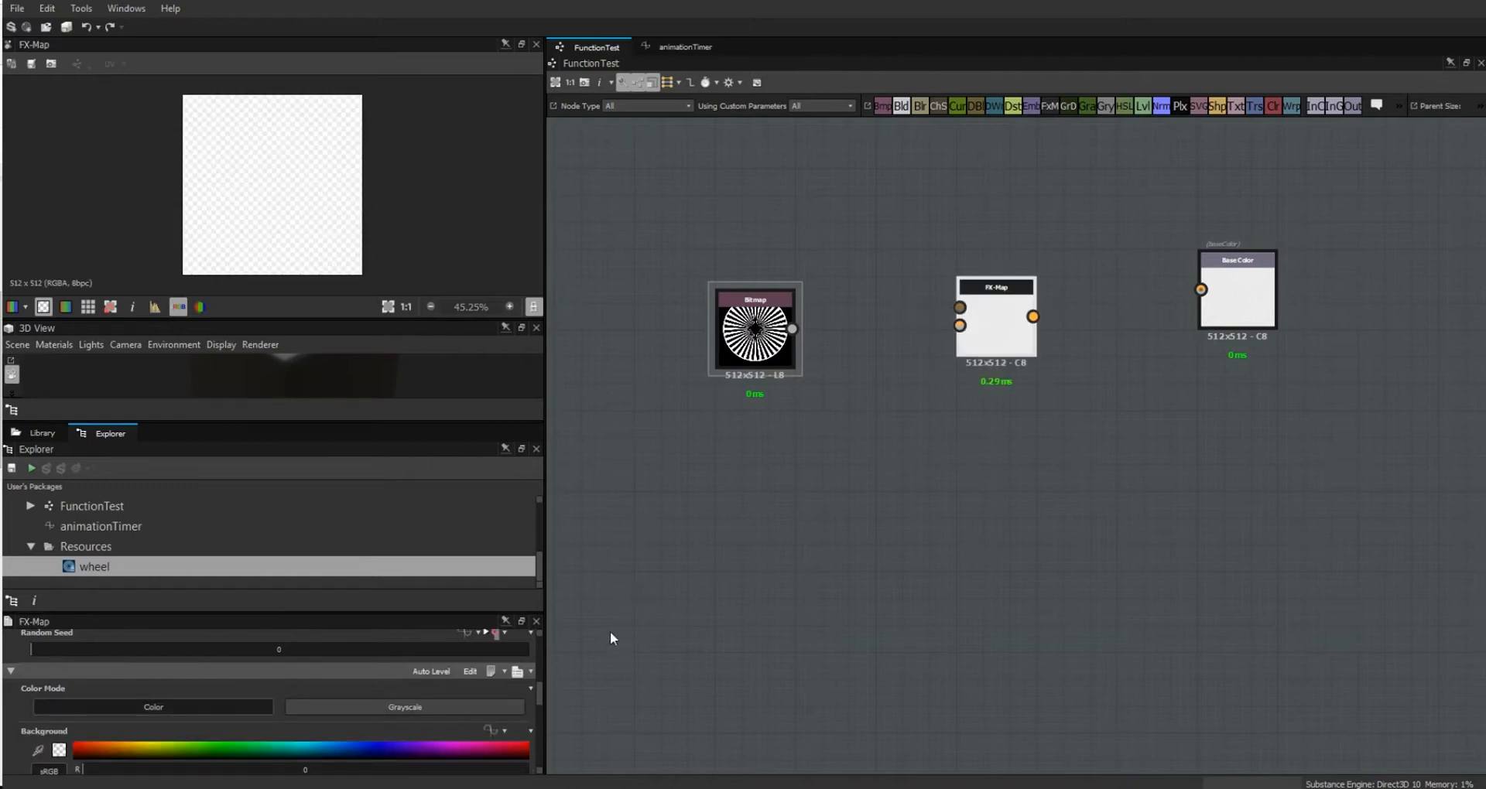
left_click(469, 708)
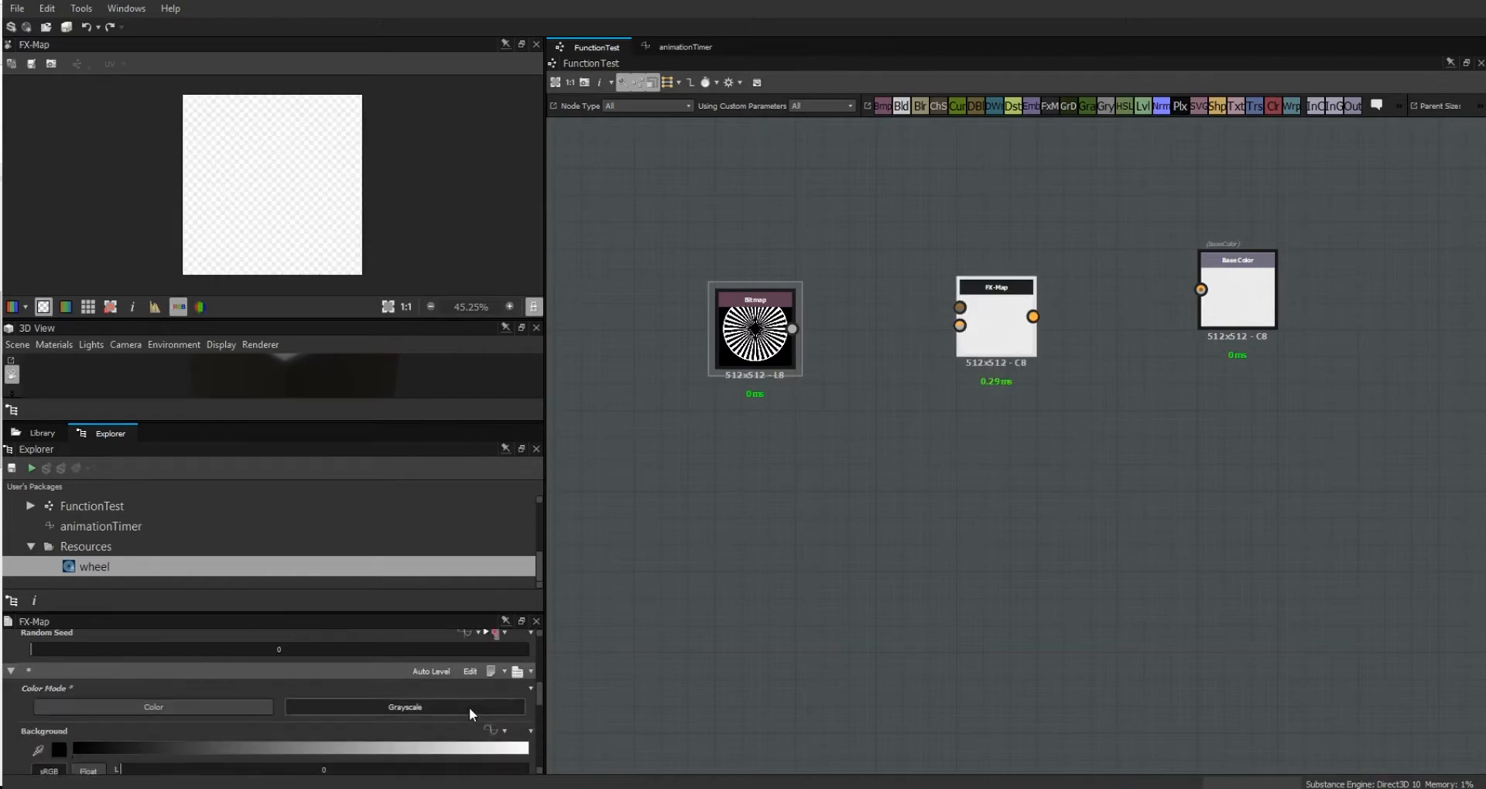
Connect the wheel Bitmap to the FX-Map's first input image and the FX-Map's output to the Base Color node.
left_click_drag(793, 329, 1200, 289)
left_click_drag(986, 319, 954, 337)
key("ctrl+z")
key("ctrl+z")
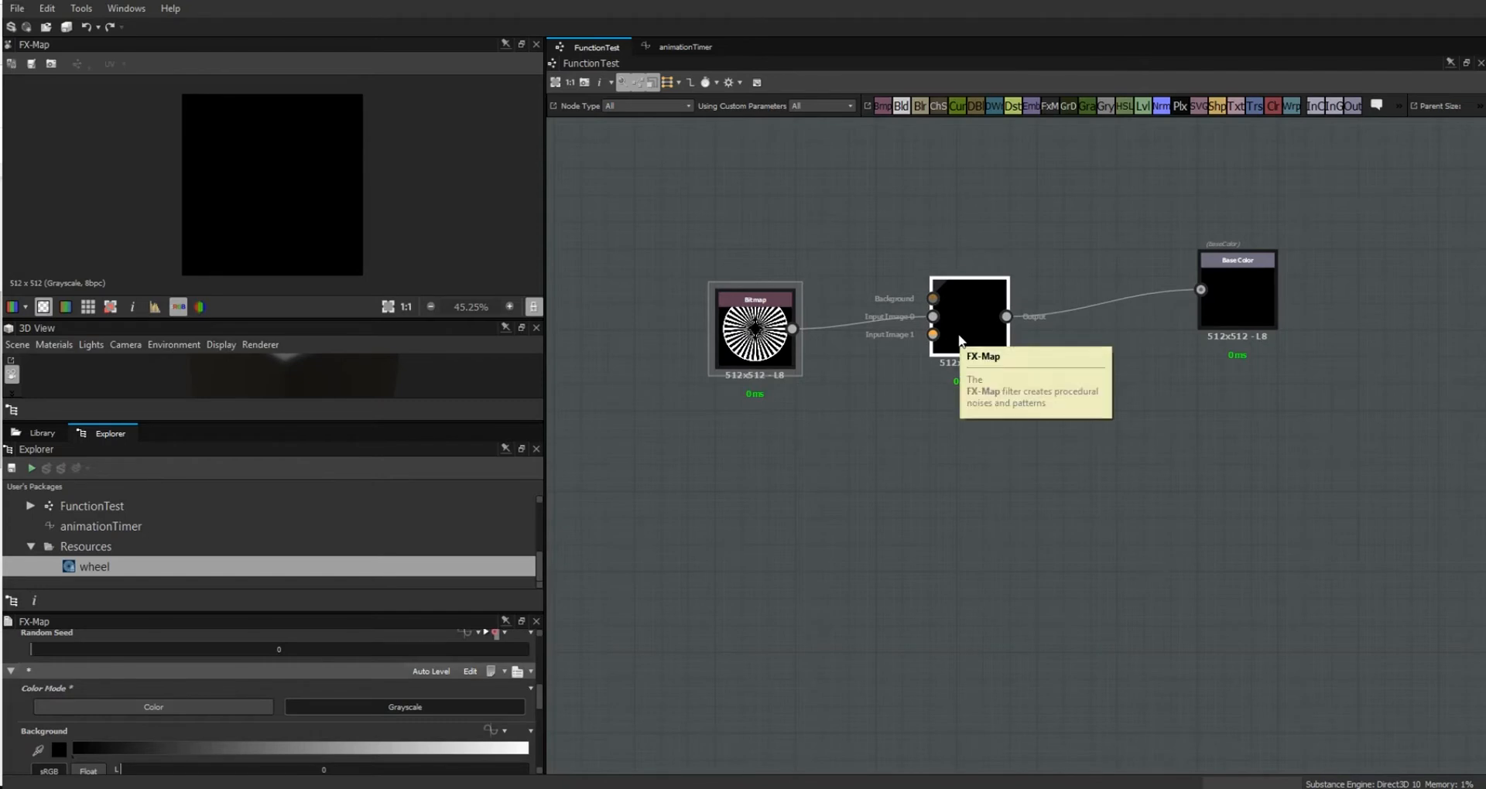
Open the FX-Map node's internal graph for editing.
right_click(959, 339)
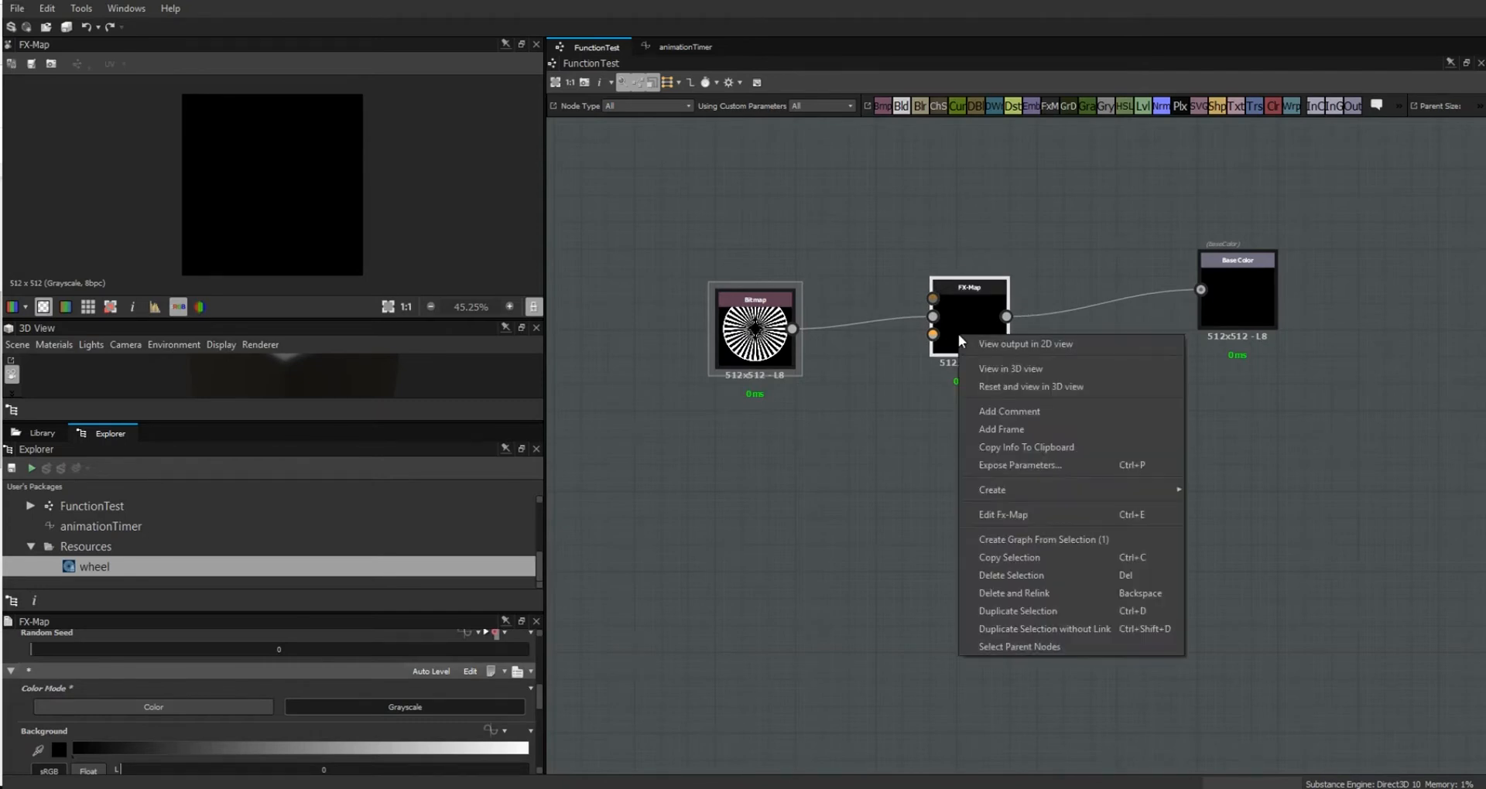
left_click(991, 515)
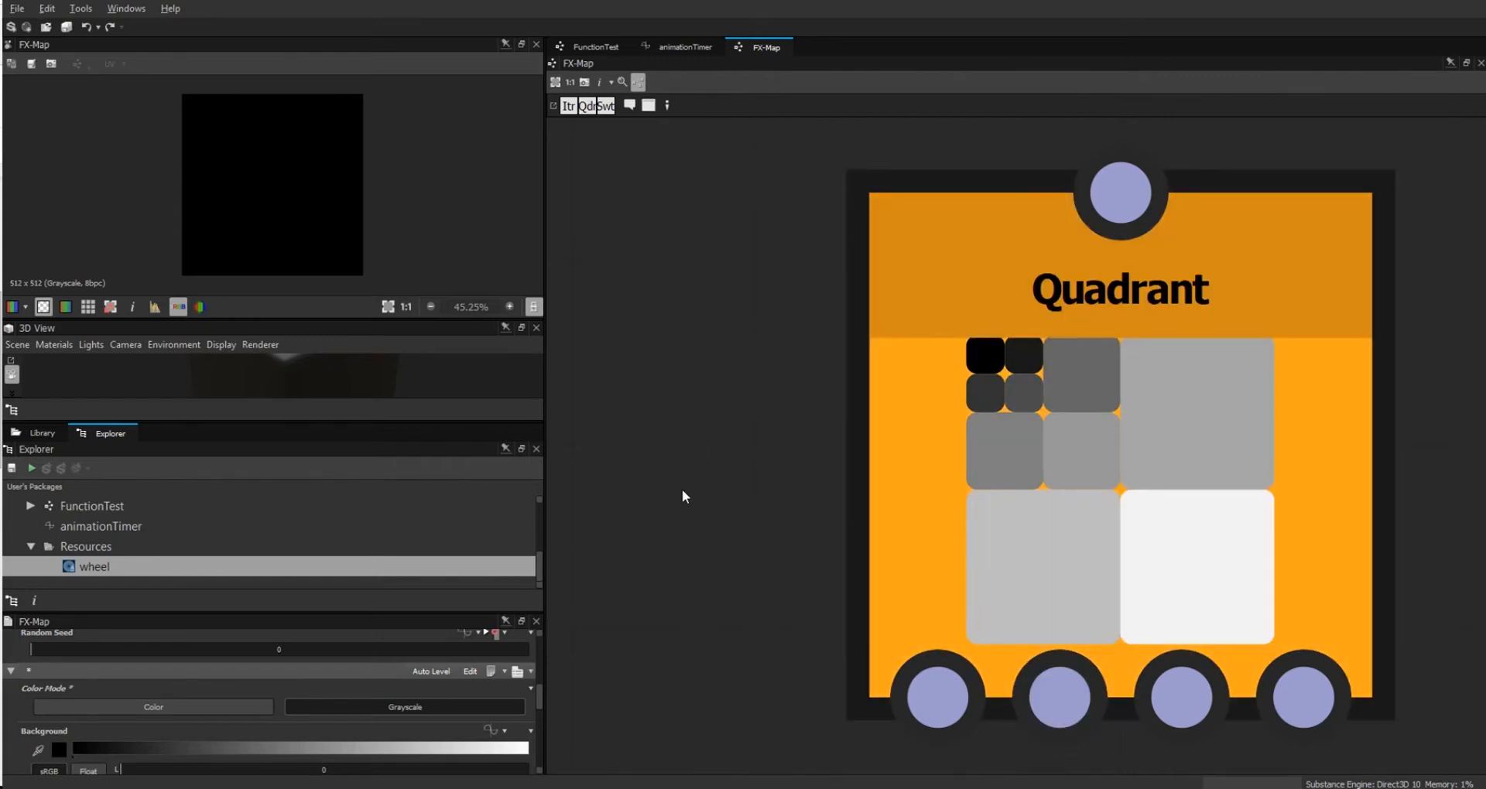
scroll(683, 496, "down", 3)
middle_click_drag(1117, 620, 1243, 548)
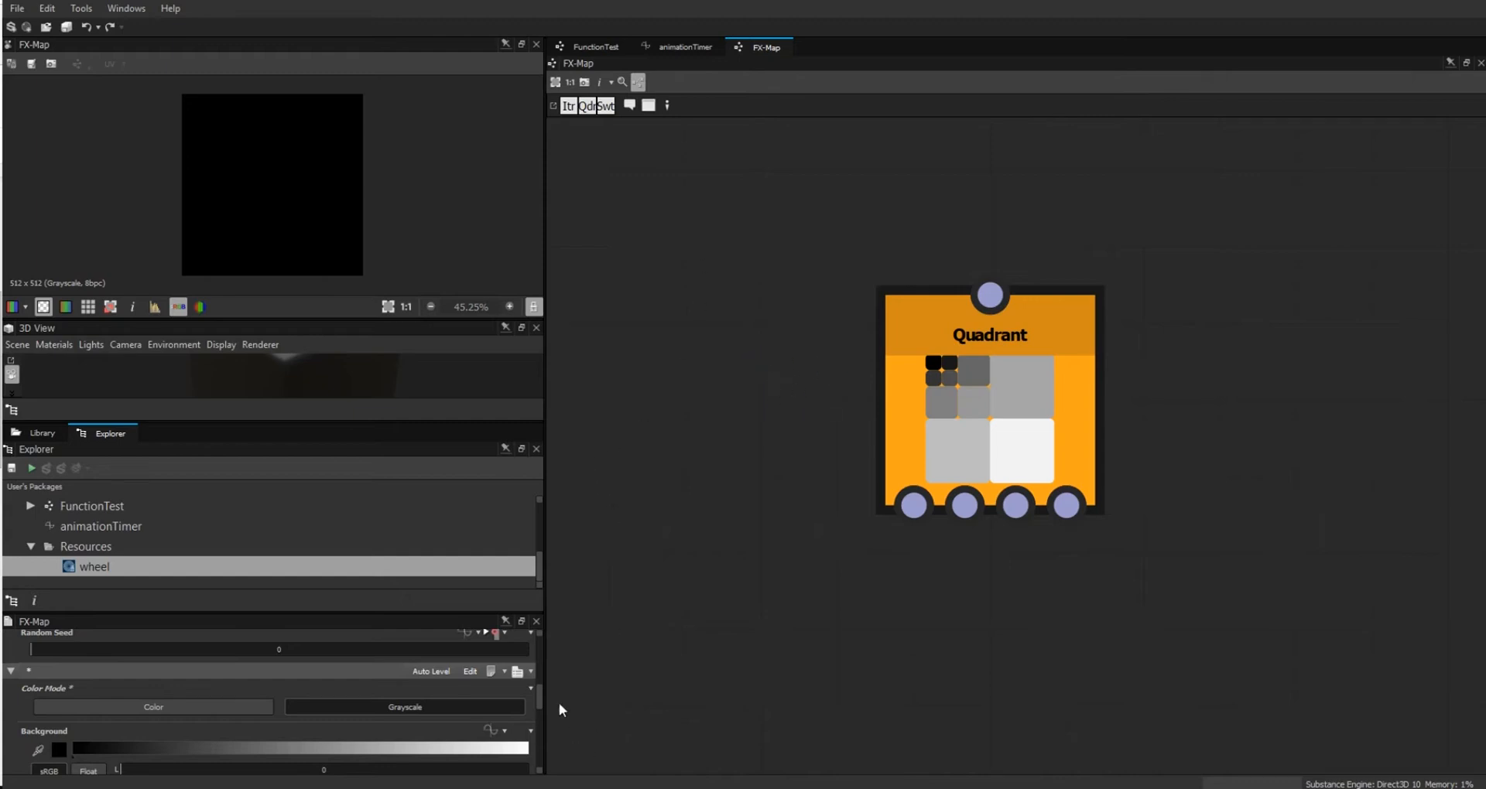
Set the Quadrant node's pattern to Input Image.
left_click_drag(548, 689, 543, 744)
left_click(1011, 426)
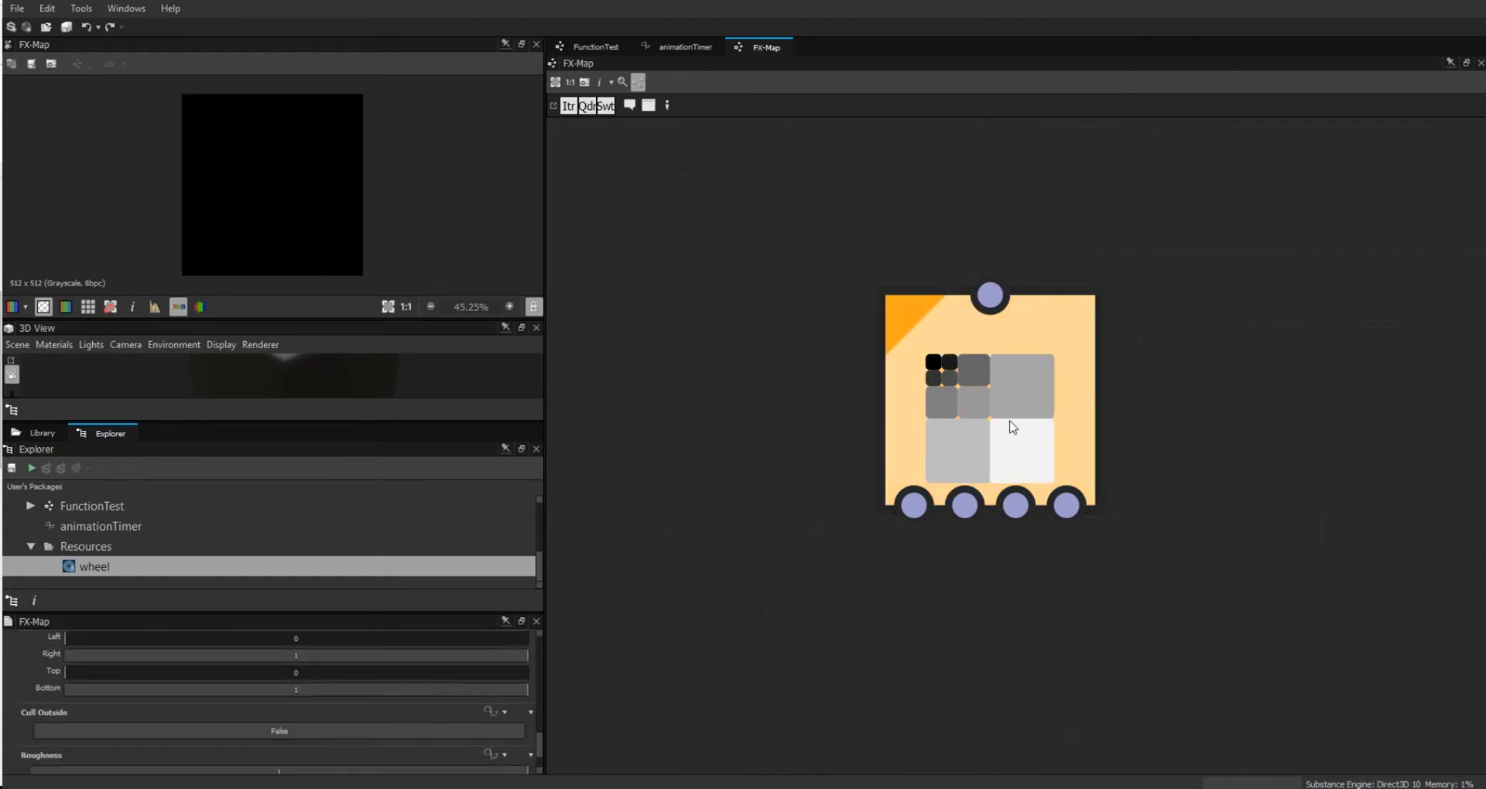
left_click_drag(388, 612, 411, 469)
left_click_drag(542, 698, 555, 540)
left_click(511, 629)
left_click(499, 654)
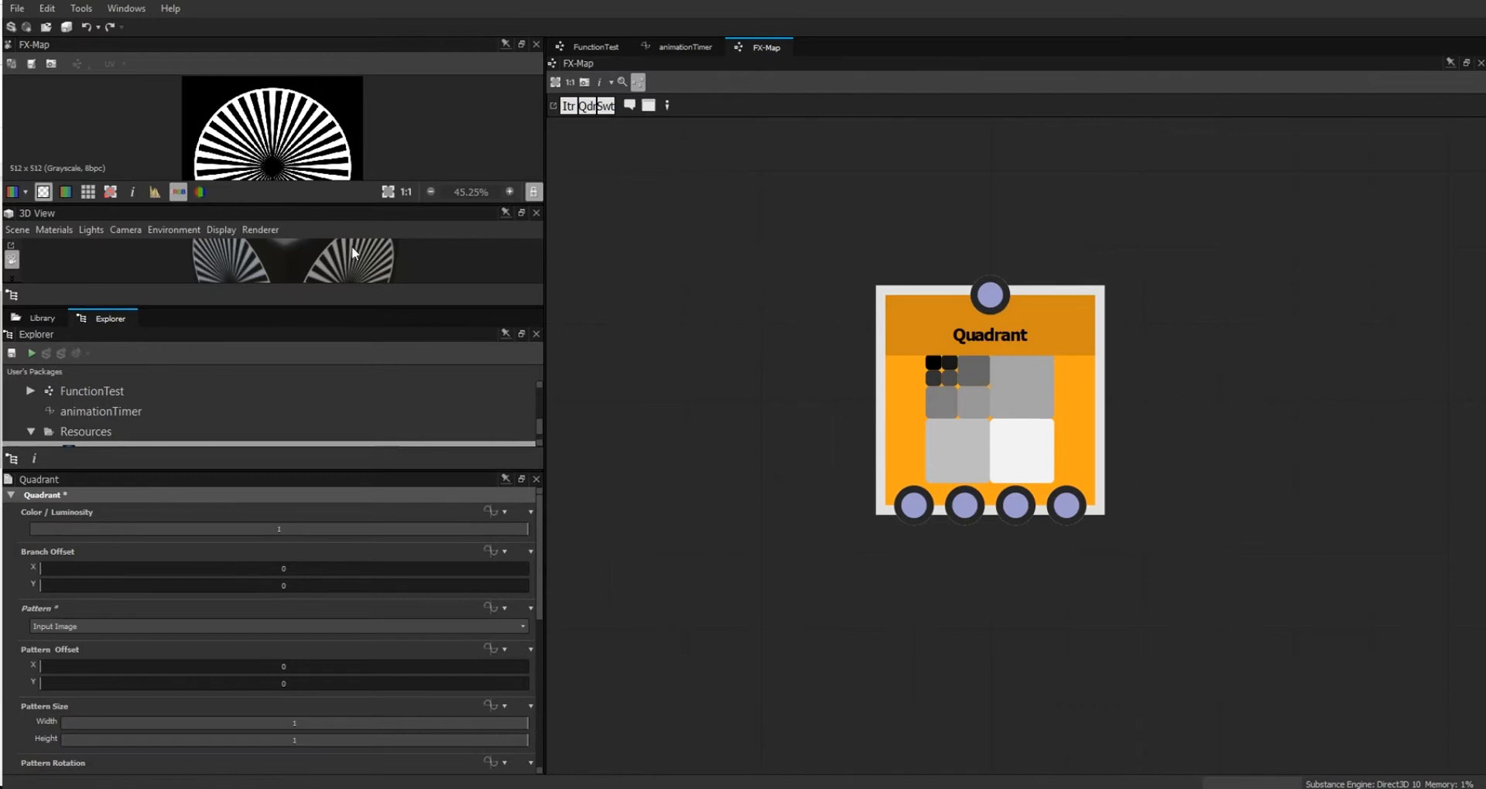
left_click_drag(326, 205, 326, 284)
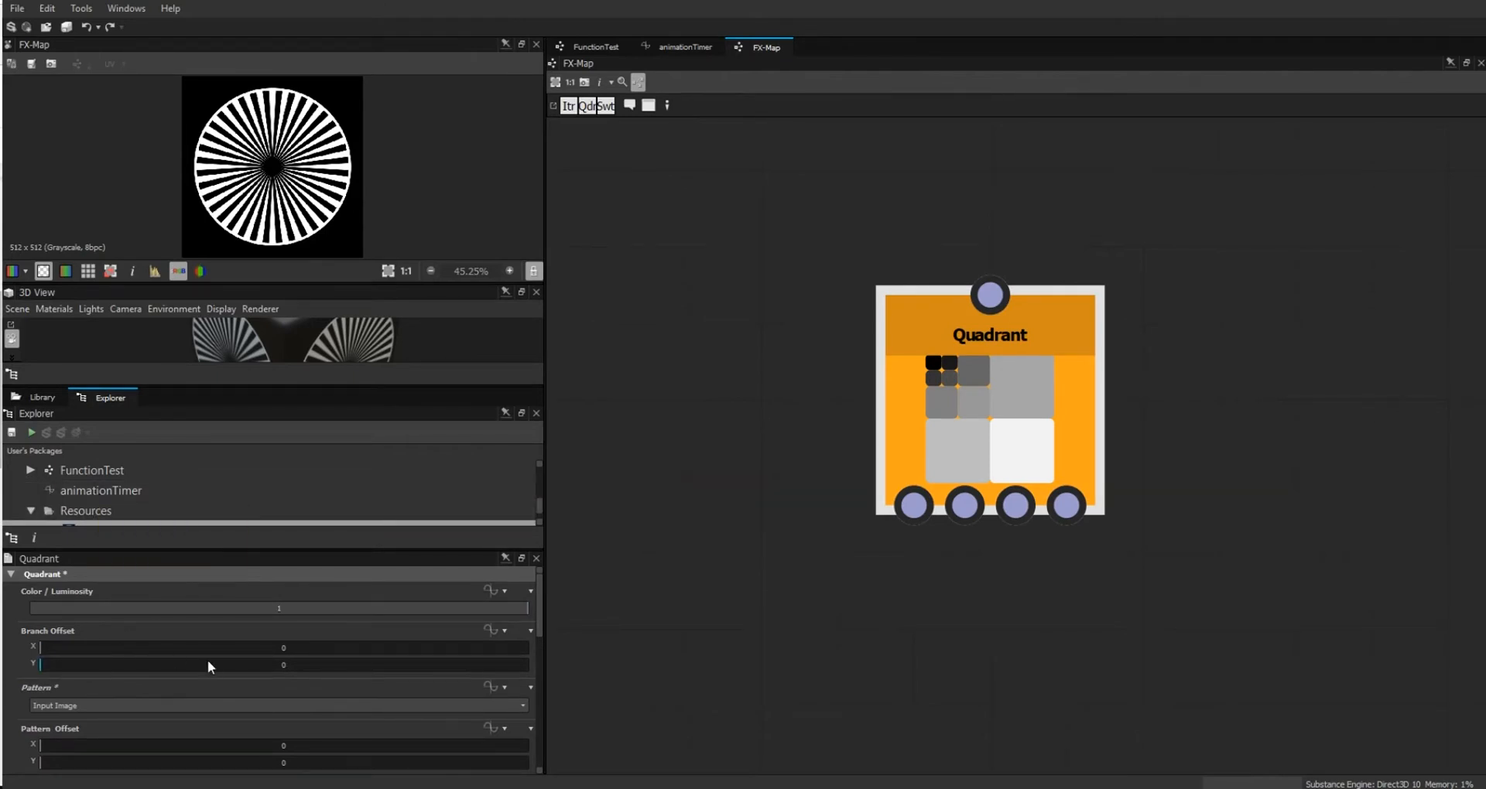
left_click_drag(541, 622, 541, 689)
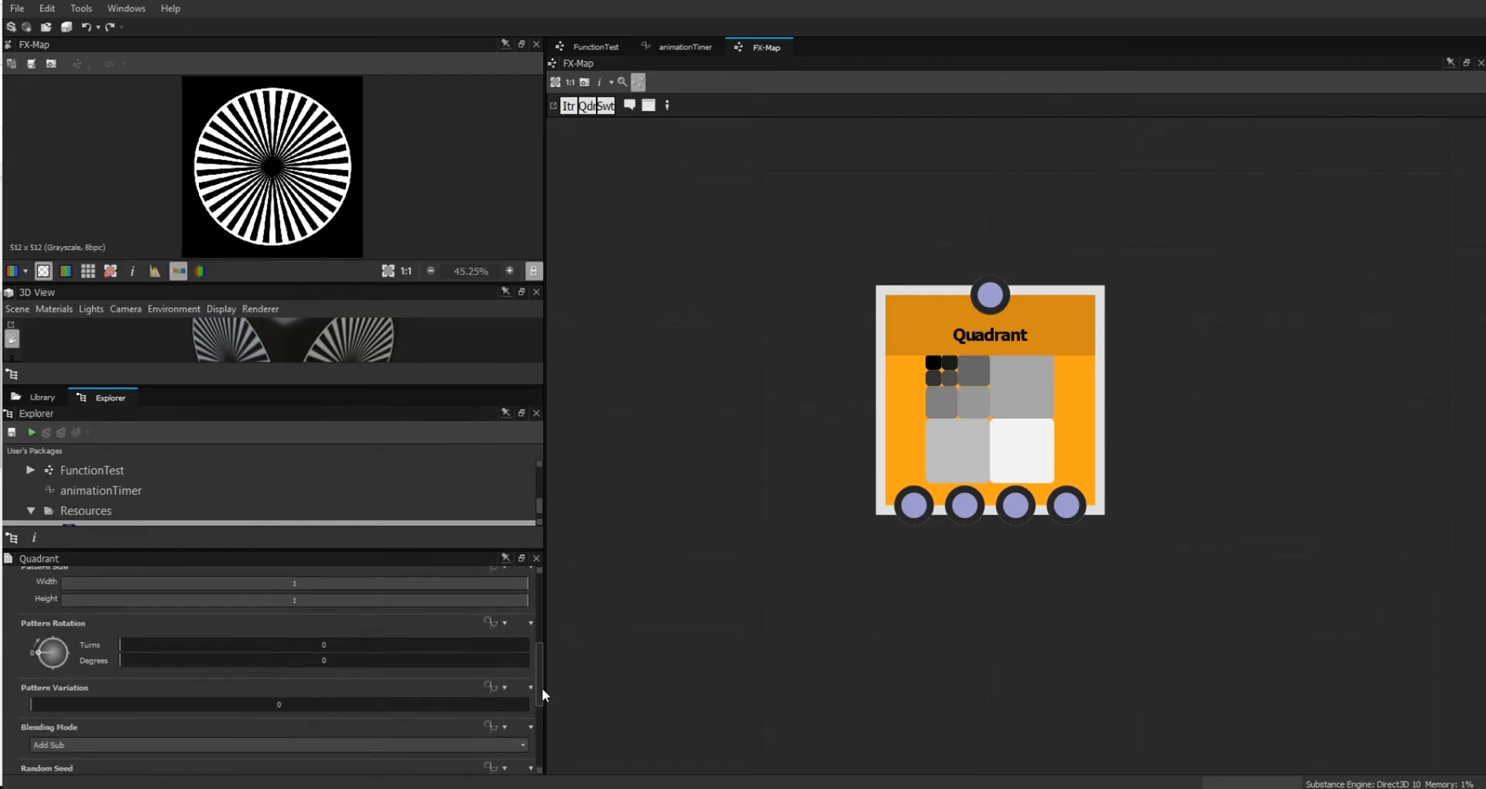
Add a Float1 input parameter to the FunctionTest graph with identifier animationSpeed and label "animation speed".
left_click(604, 47)
left_click(794, 589)
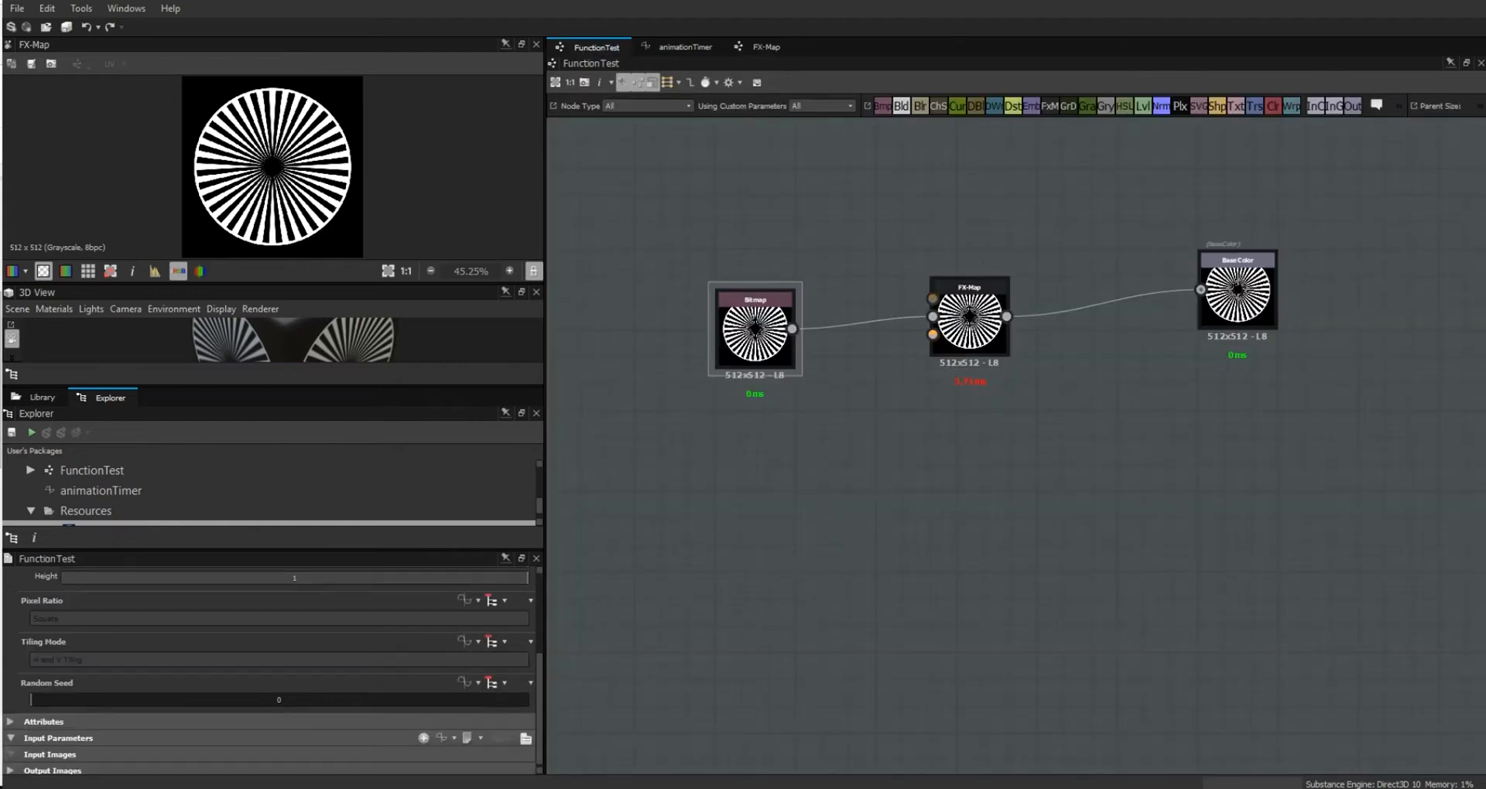
left_click(424, 738)
scroll(542, 697, "down", 3)
double_click(199, 654)
type("animationSpeed")
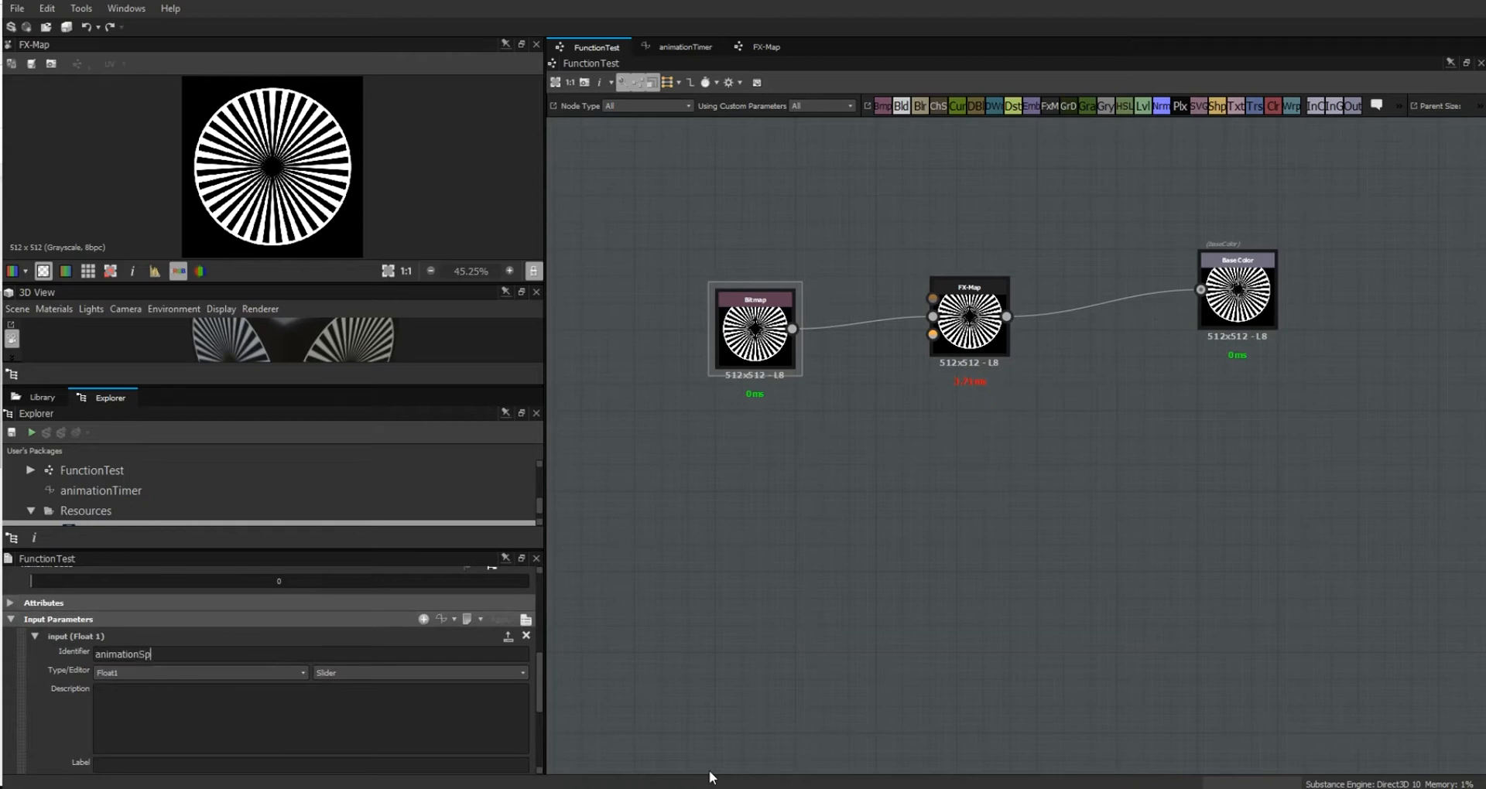
key("Return")
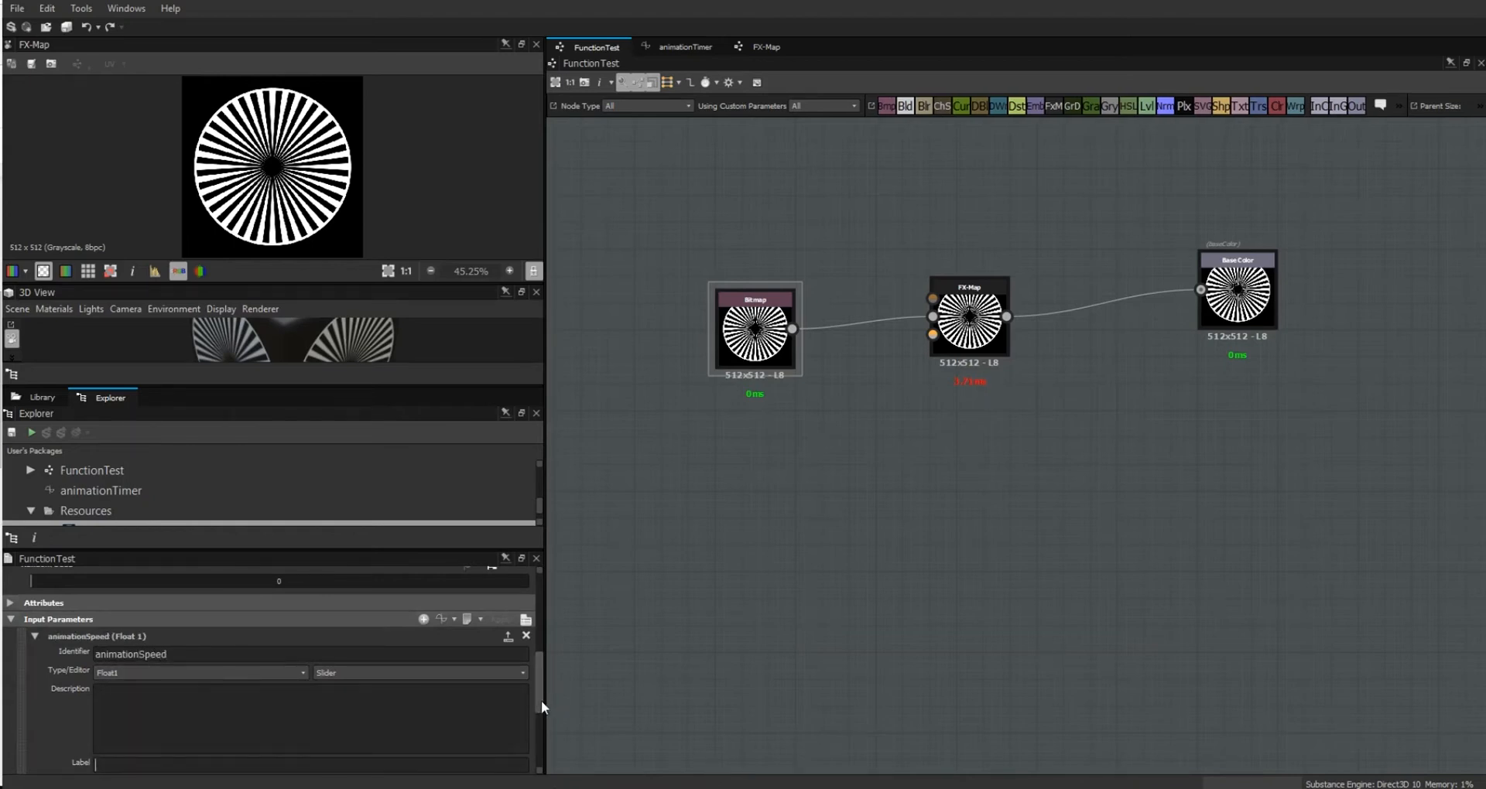
scroll(541, 699, "down", 1)
left_click(361, 726)
type("animation speed")
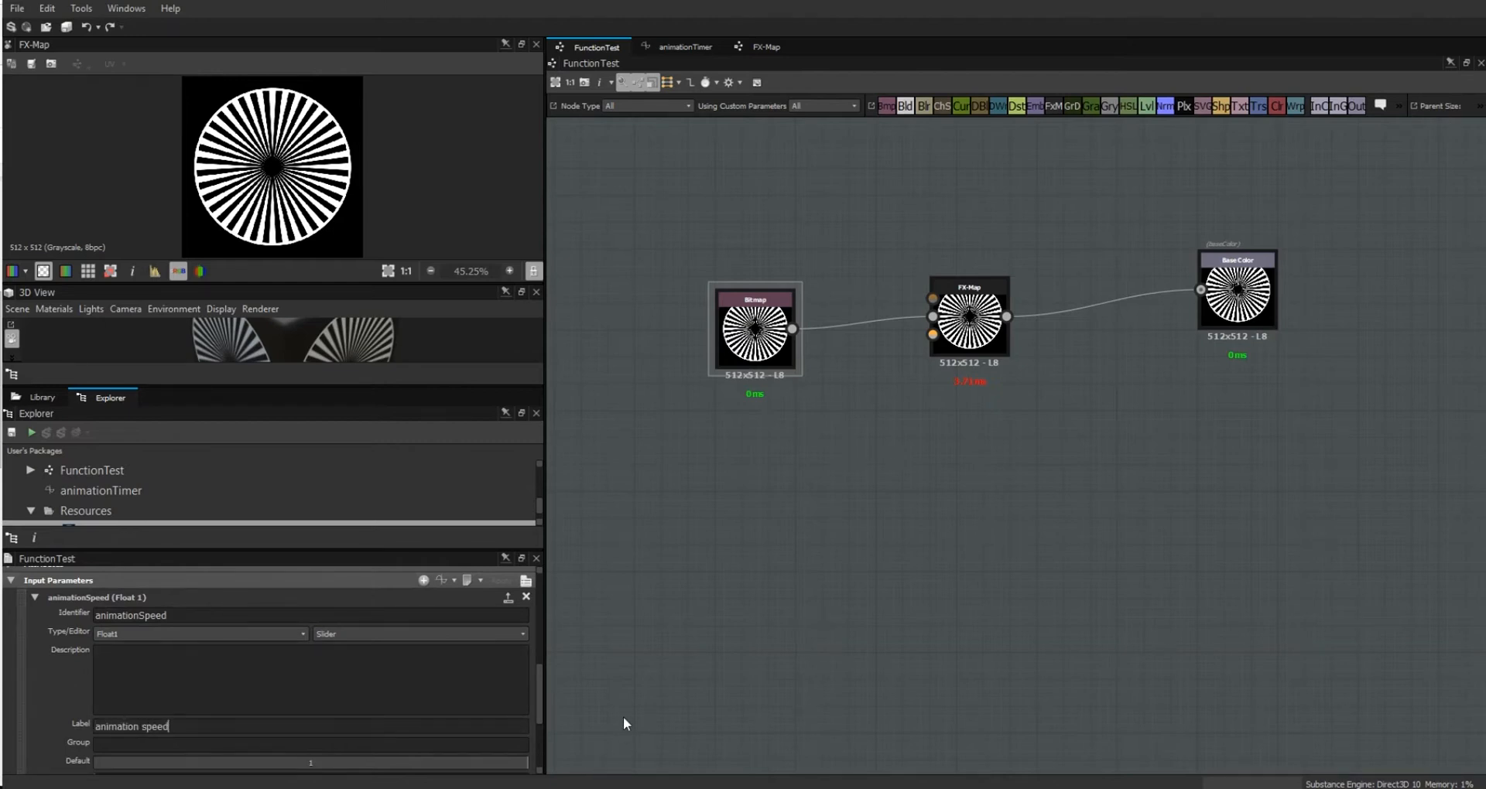
key("Return")
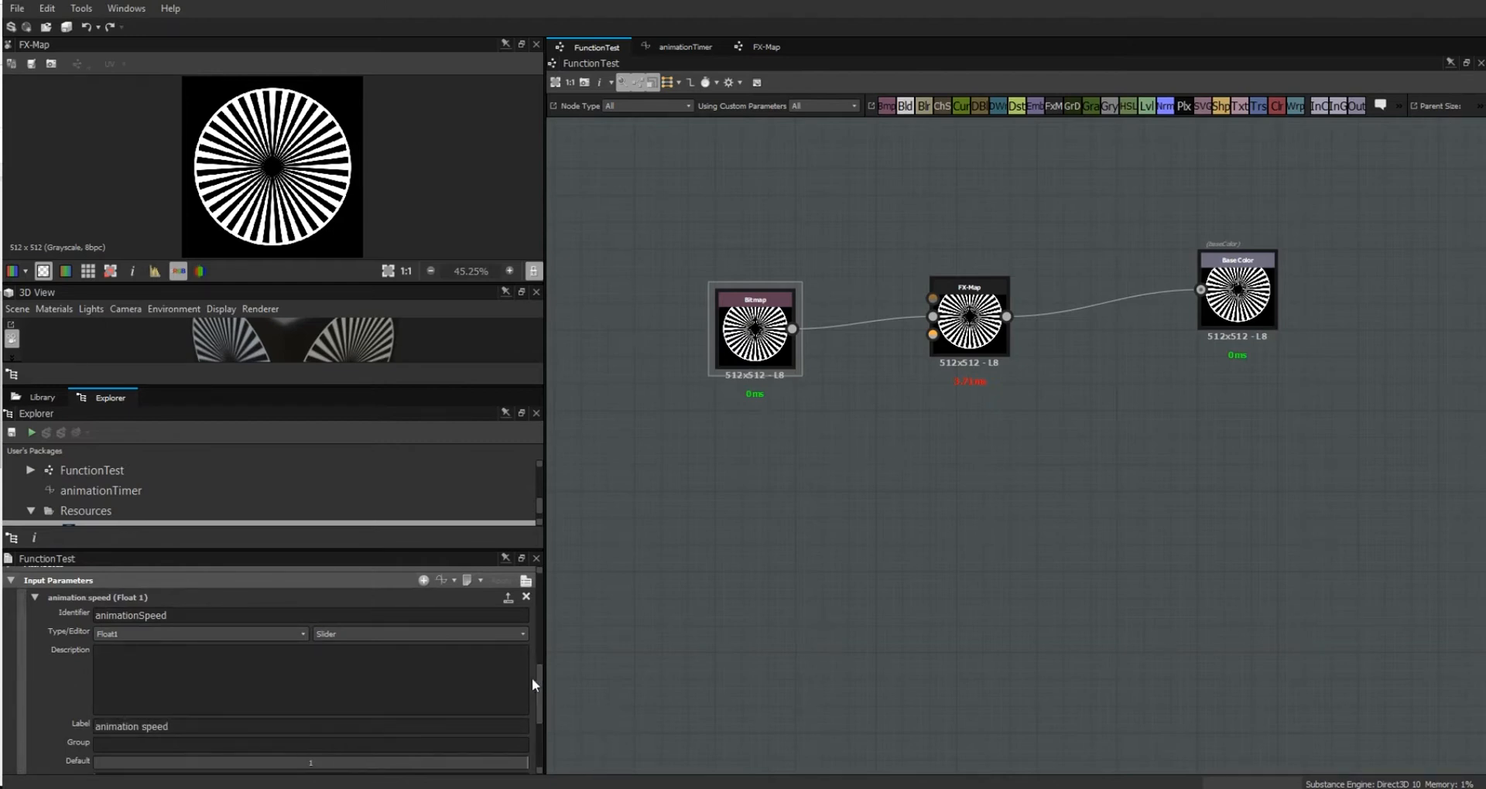
Set the animation speed parameter's default to 0 and minimum to -1, and collapse its settings.
scroll(541, 675, "down", 1)
scroll(486, 707, "down", 1)
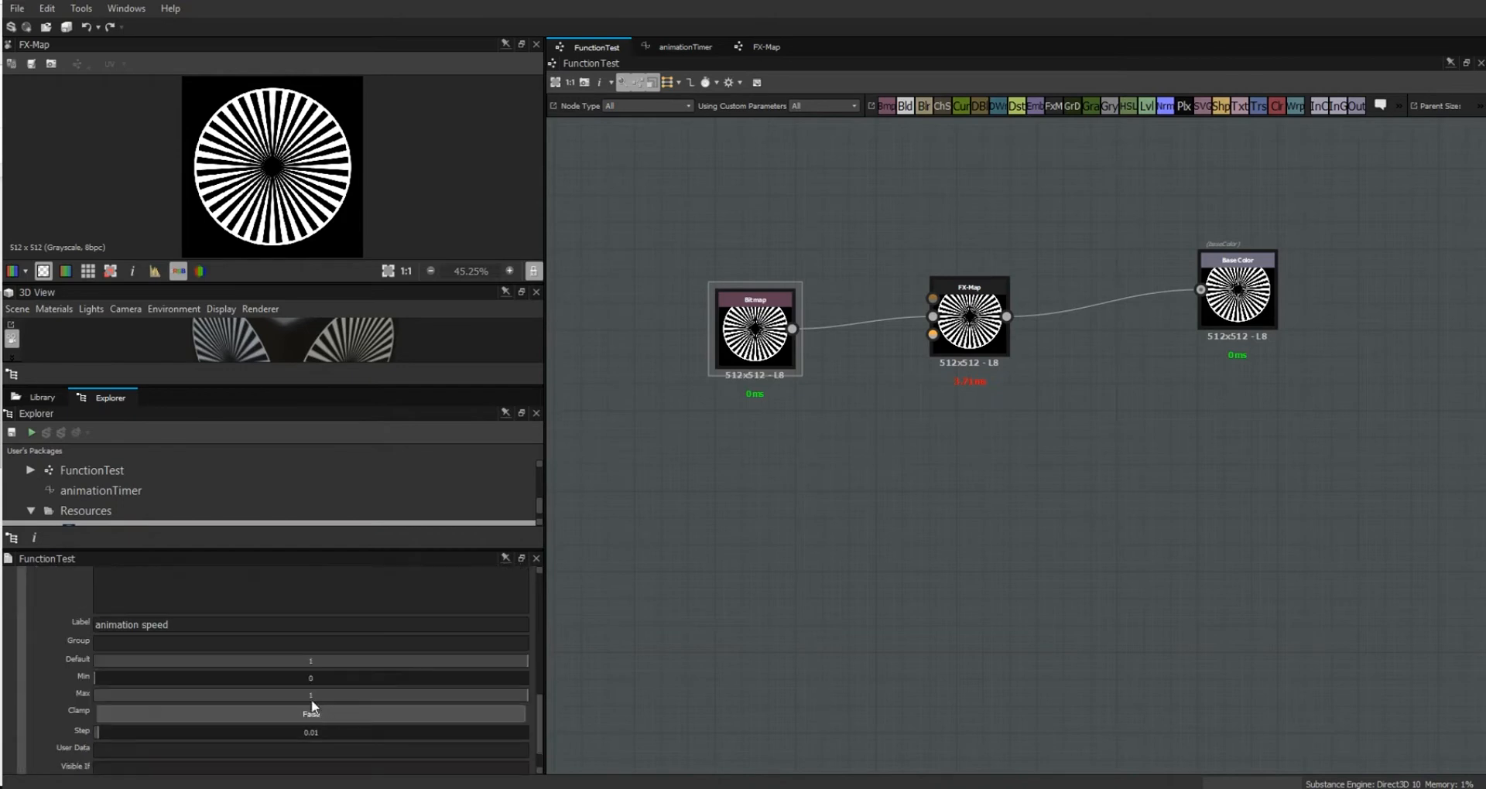
double_click(308, 662)
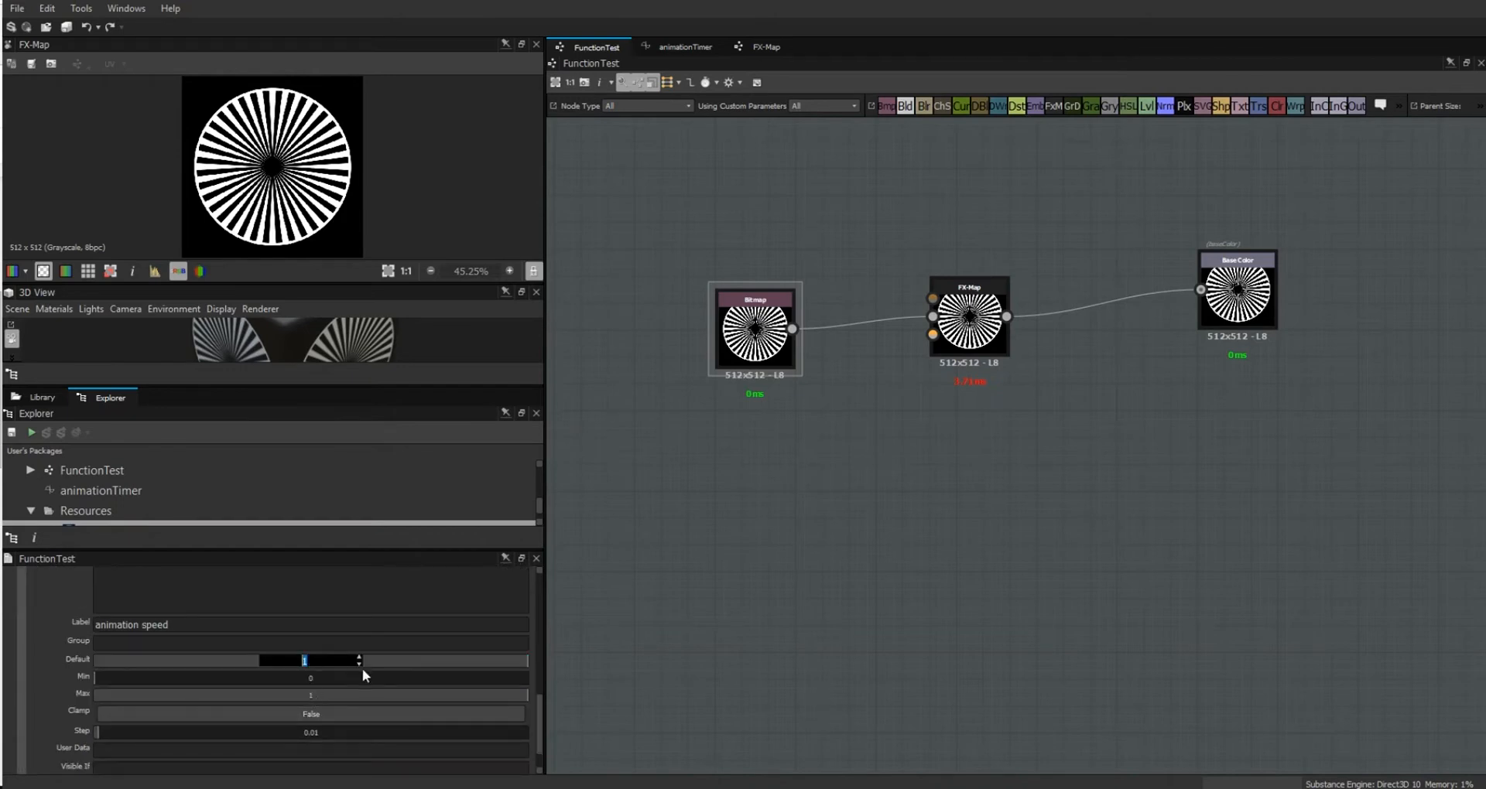
double_click(316, 681)
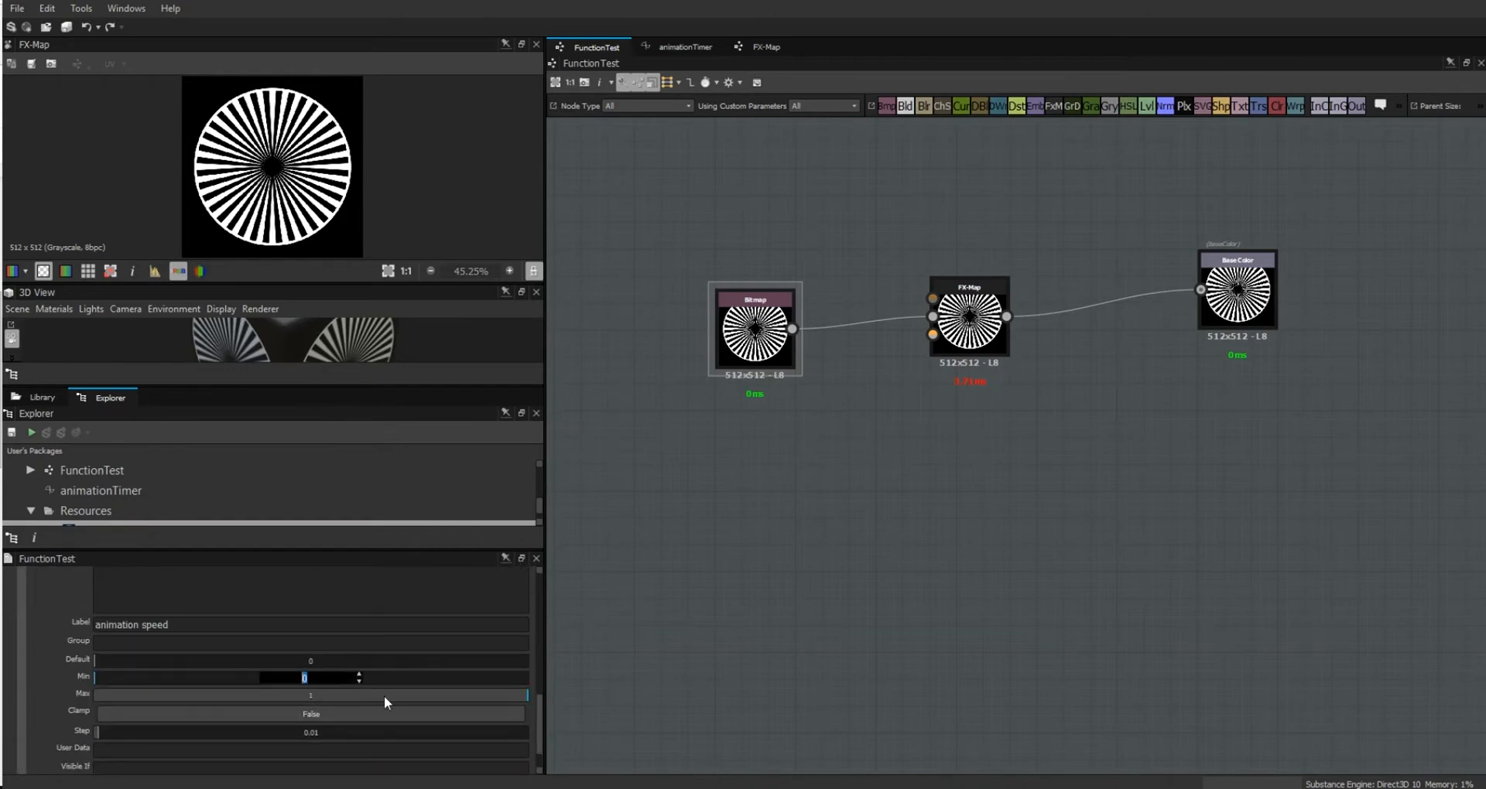
type("-1")
left_click(671, 681)
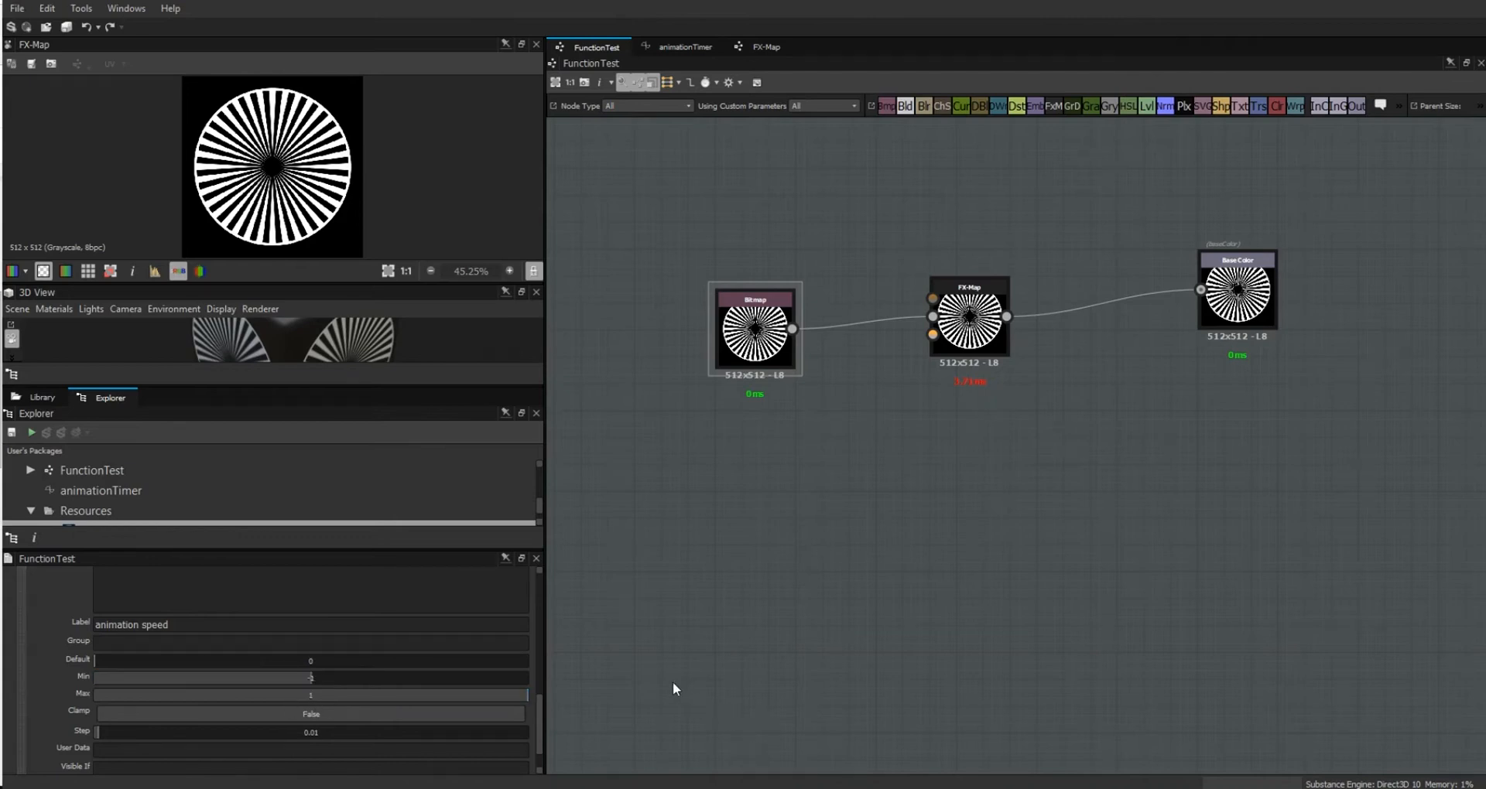
left_click(689, 718)
left_click_drag(540, 702, 537, 661)
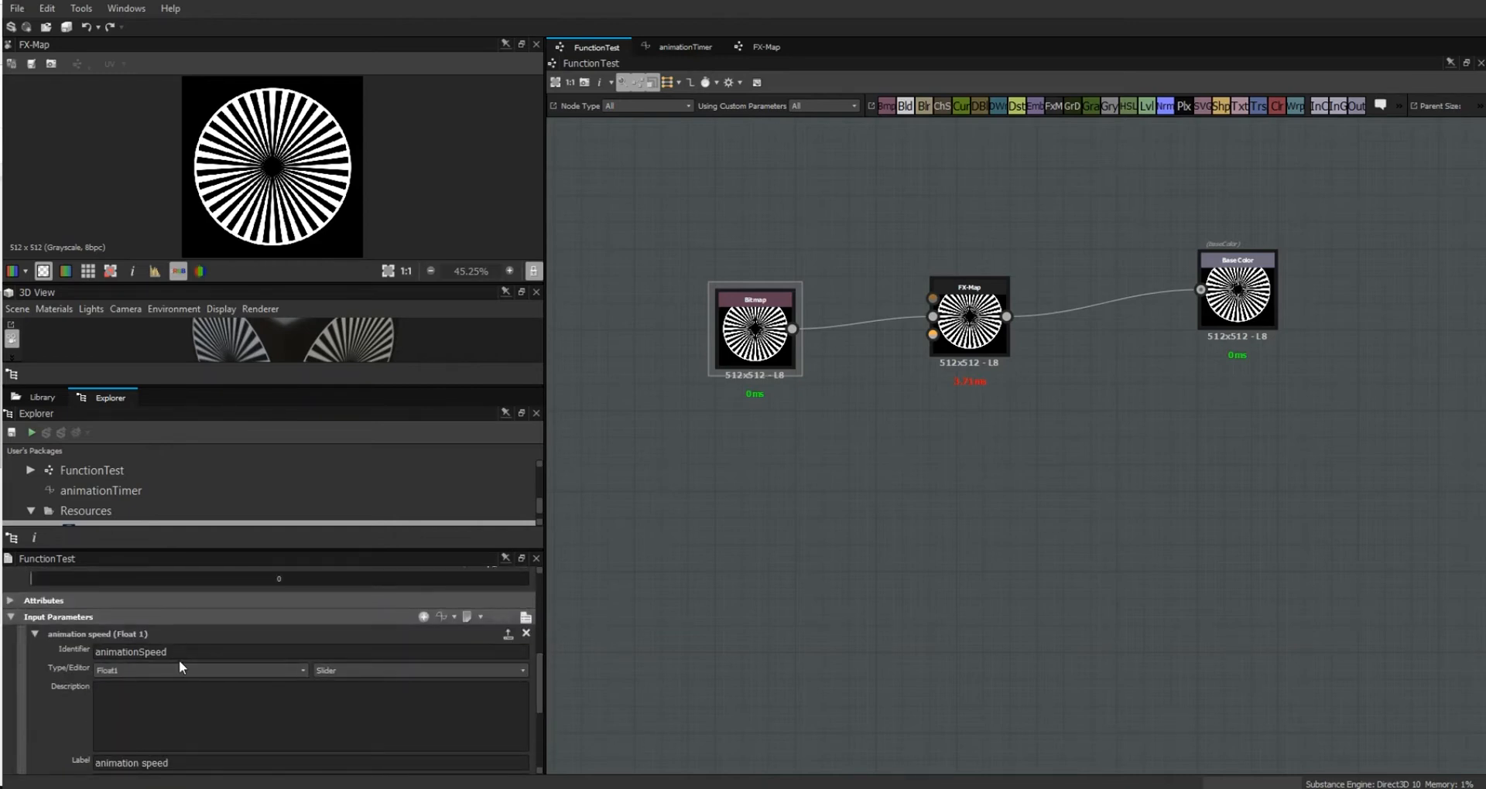
left_click(34, 637)
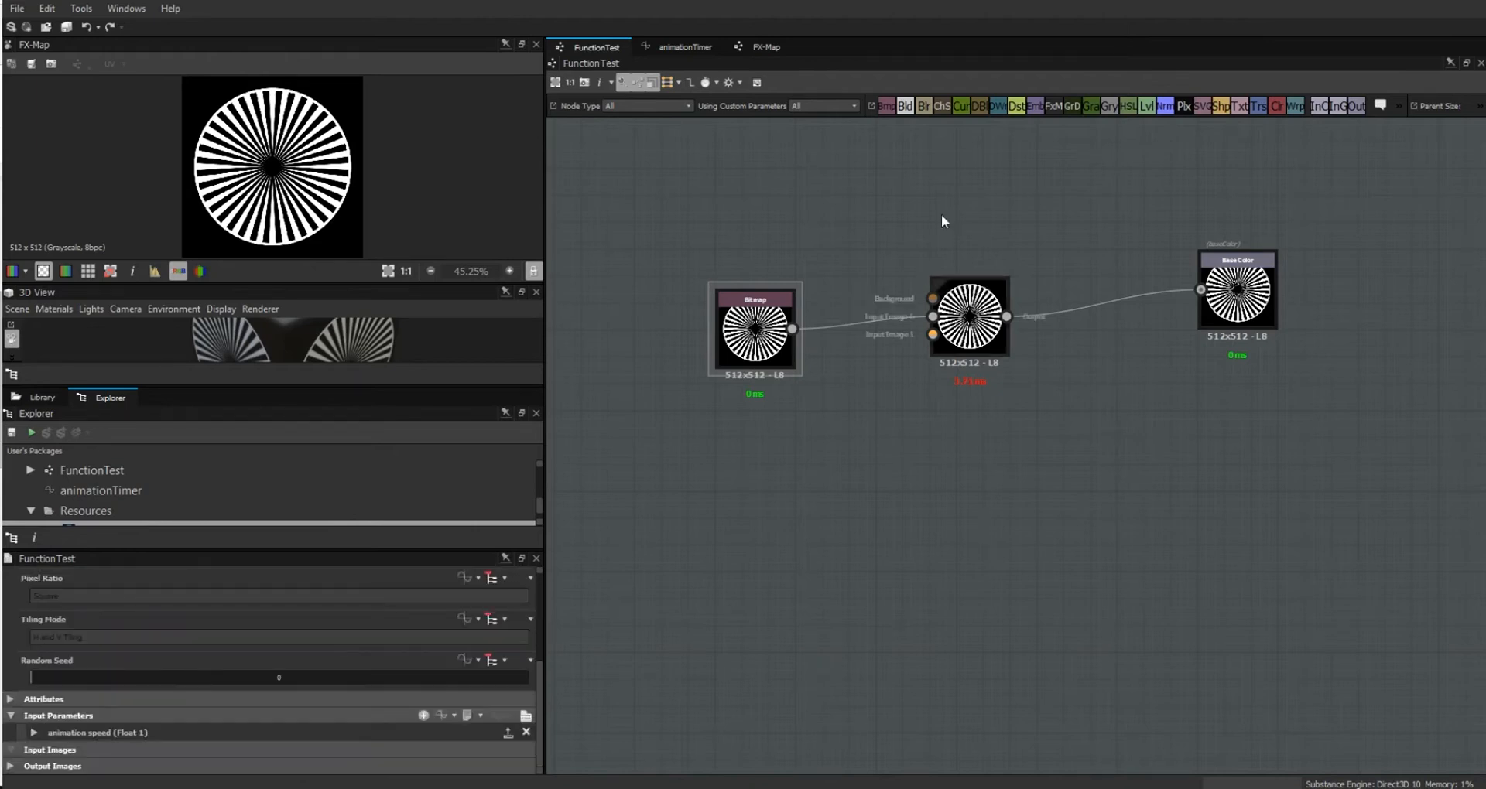
Assign an empty function to the Pattern Rotation of the FX-Map's Quadrant node and open that function graph.
left_click(763, 48)
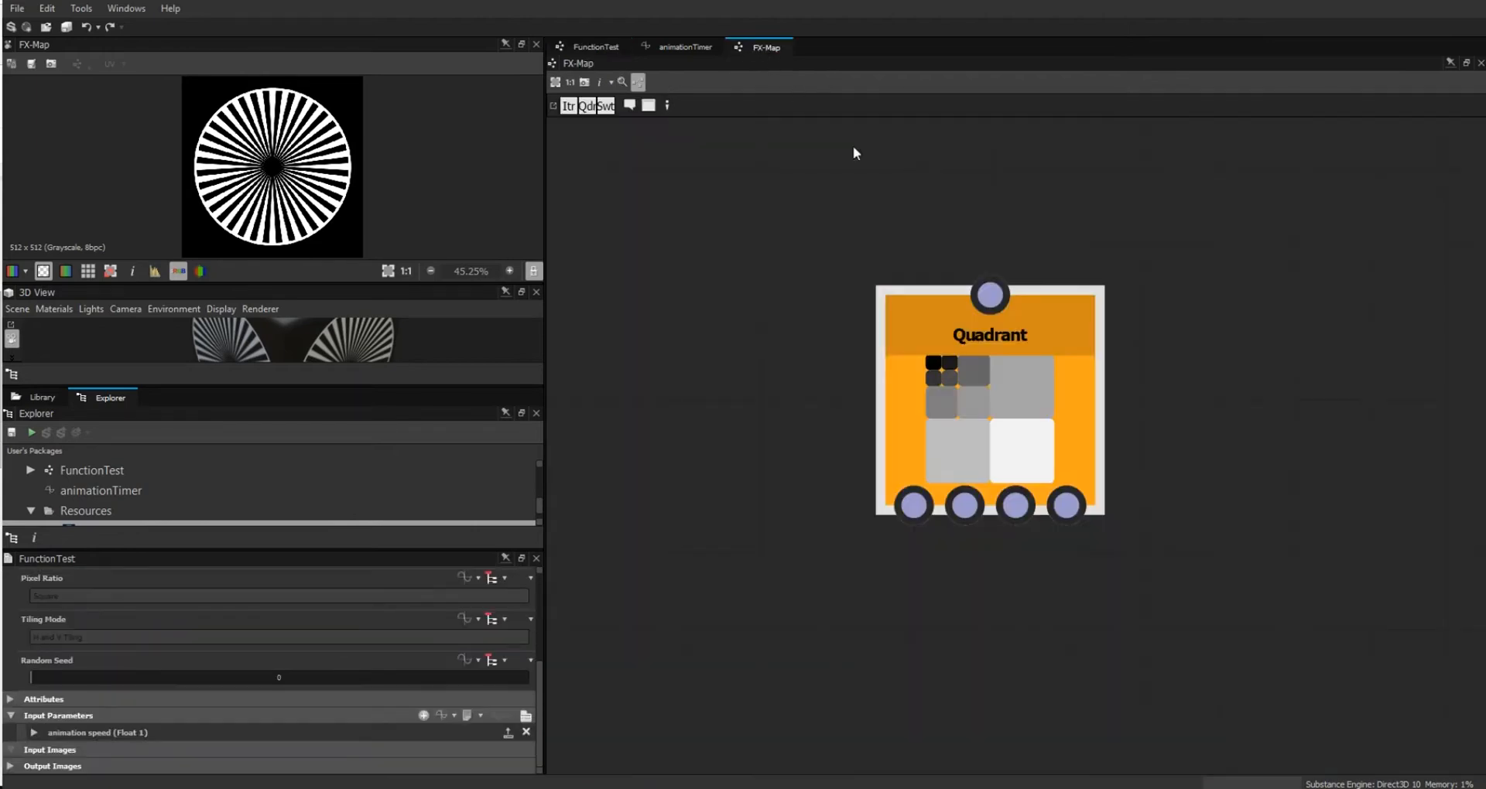
left_click(997, 408)
mouse_move(541, 650)
left_mouse_down()
mouse_move(549, 596)
mouse_move(538, 644)
left_mouse_up()
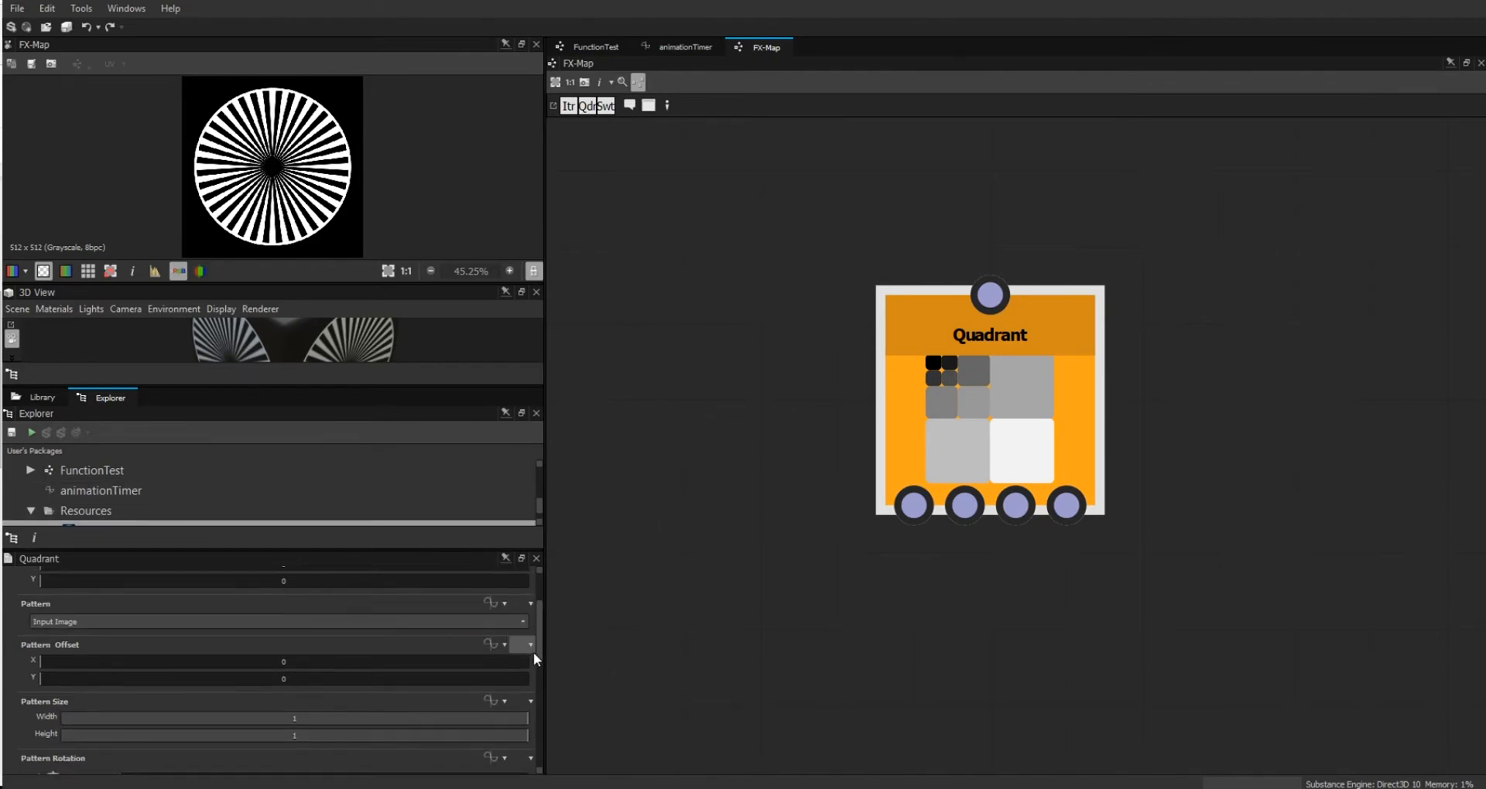
left_click_drag(541, 644, 540, 680)
left_click(490, 643)
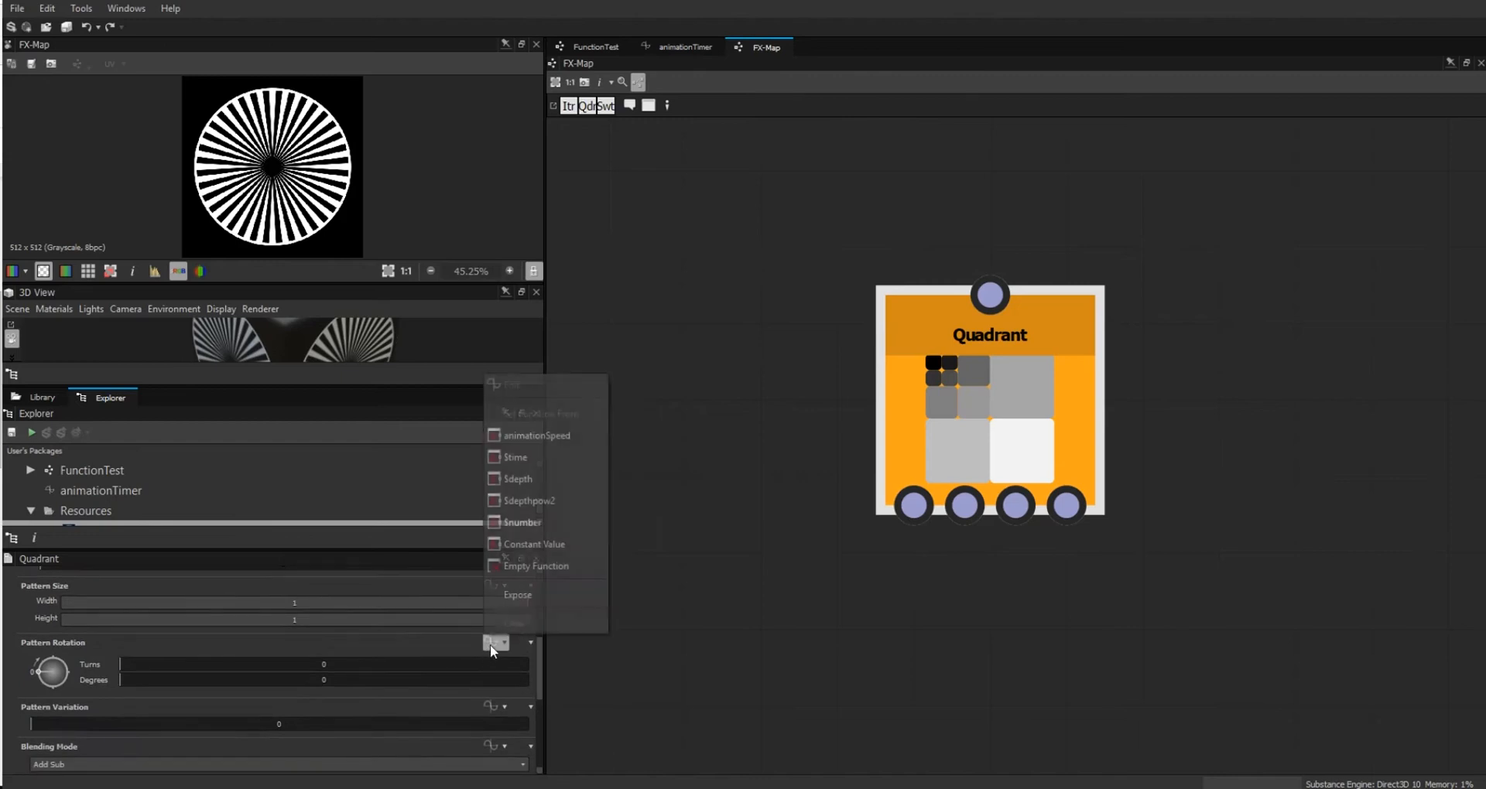
left_click(522, 565)
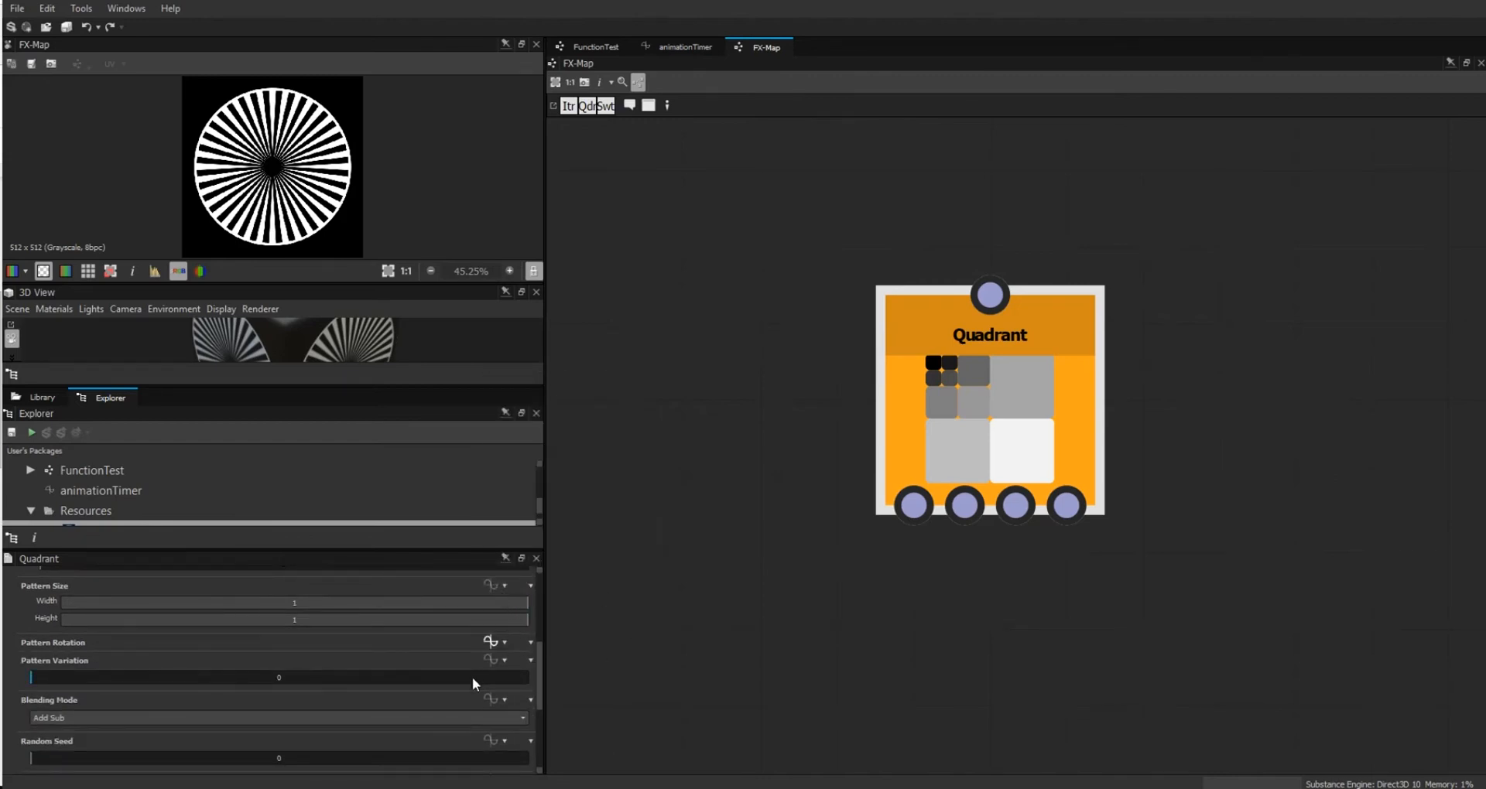
left_click(490, 641)
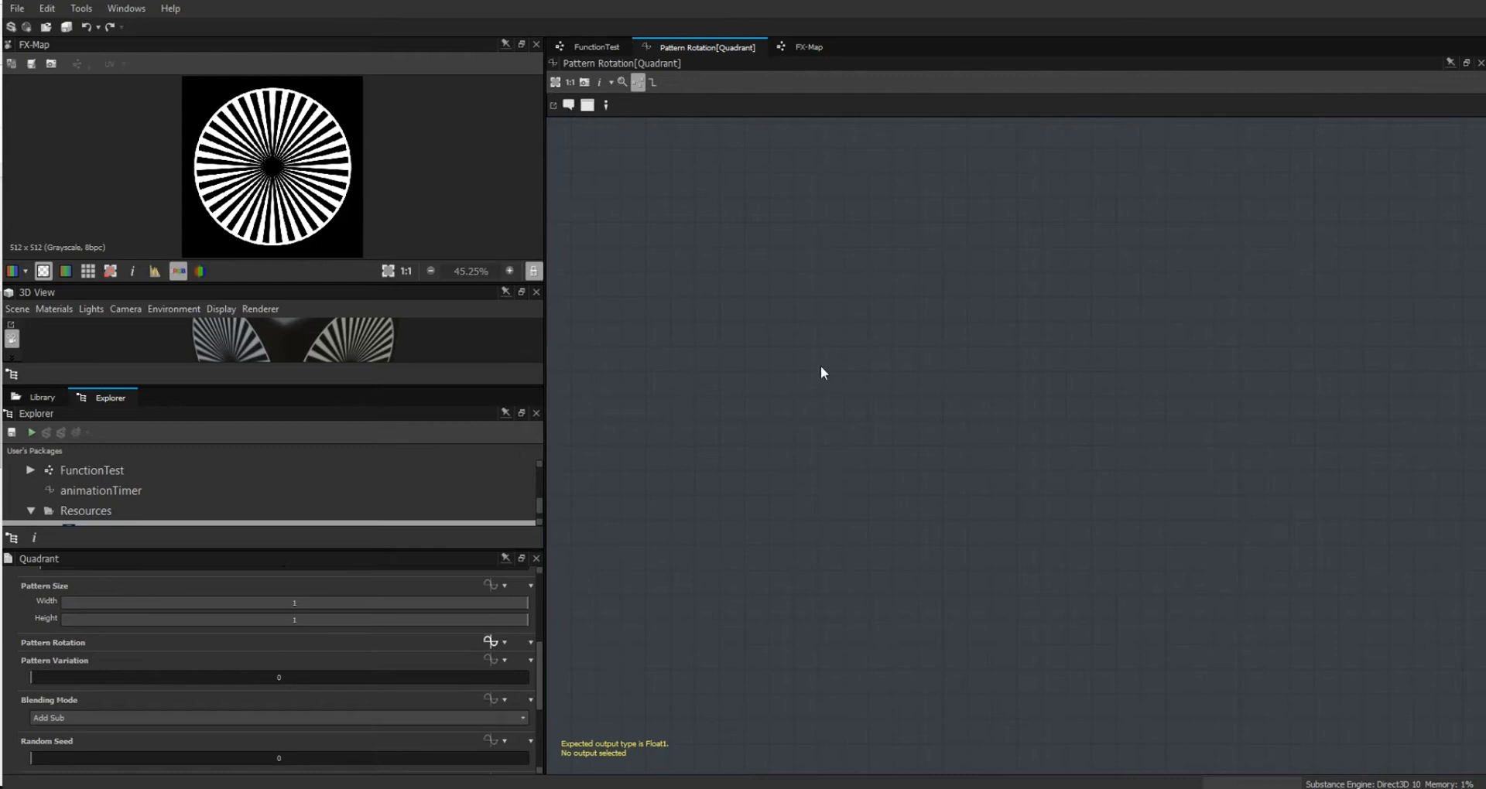
Place the animationTimer function in the Pattern Rotation graph and add a Float constant node to its left.
left_click_drag(99, 486, 809, 373)
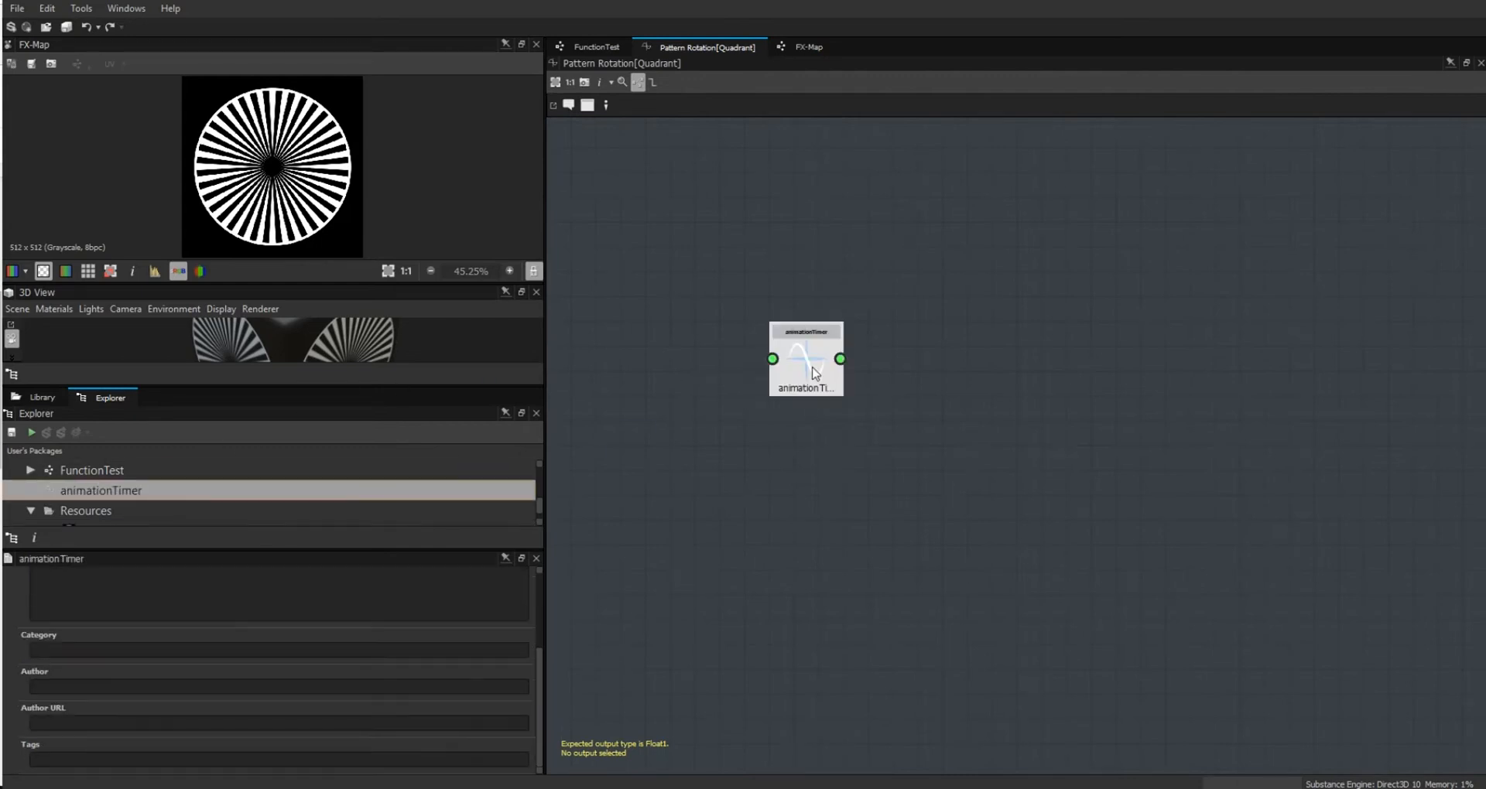
right_click(731, 316)
mouse_move(774, 319)
mouse_move(983, 320)
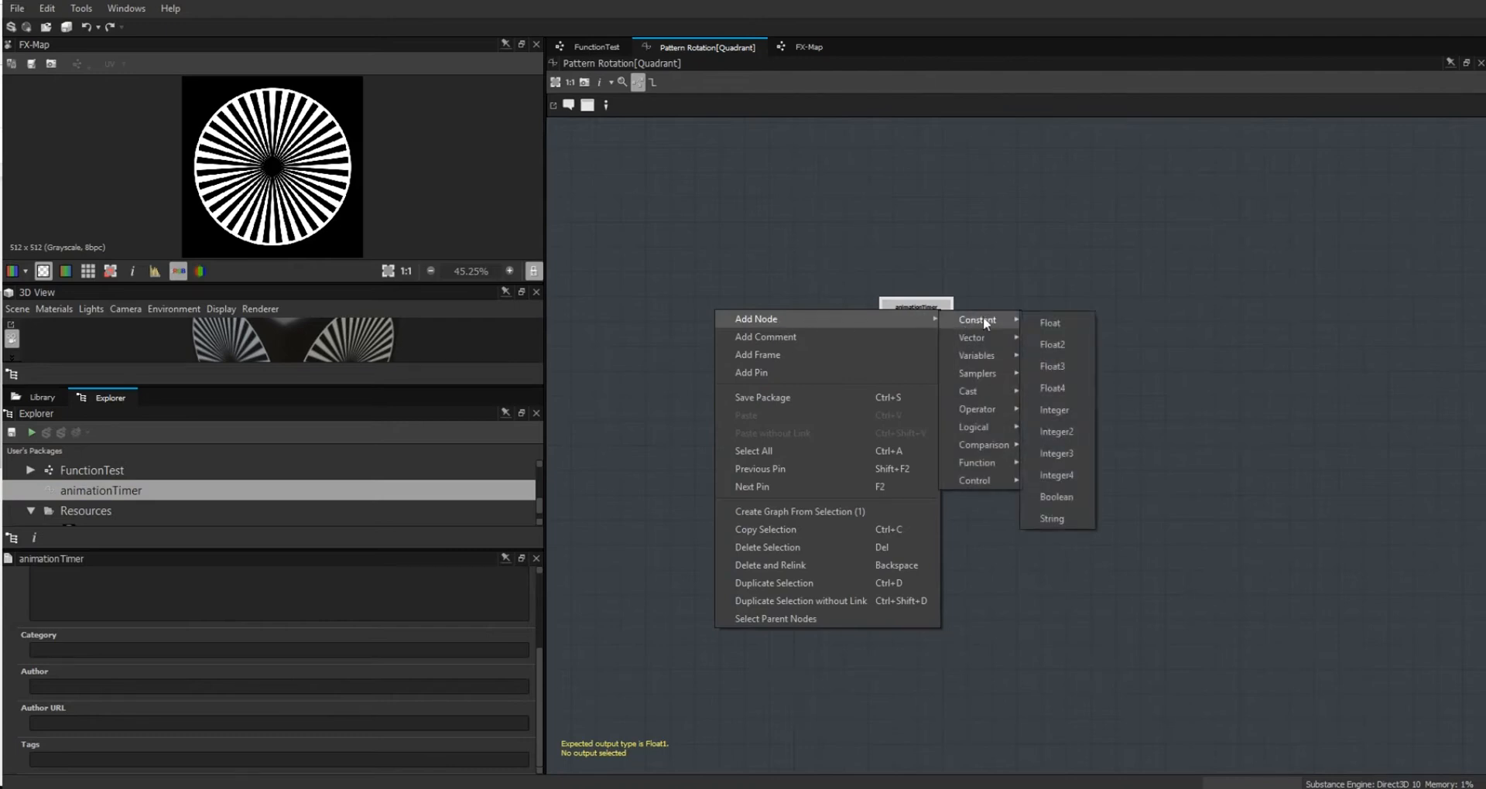
left_click(1062, 322)
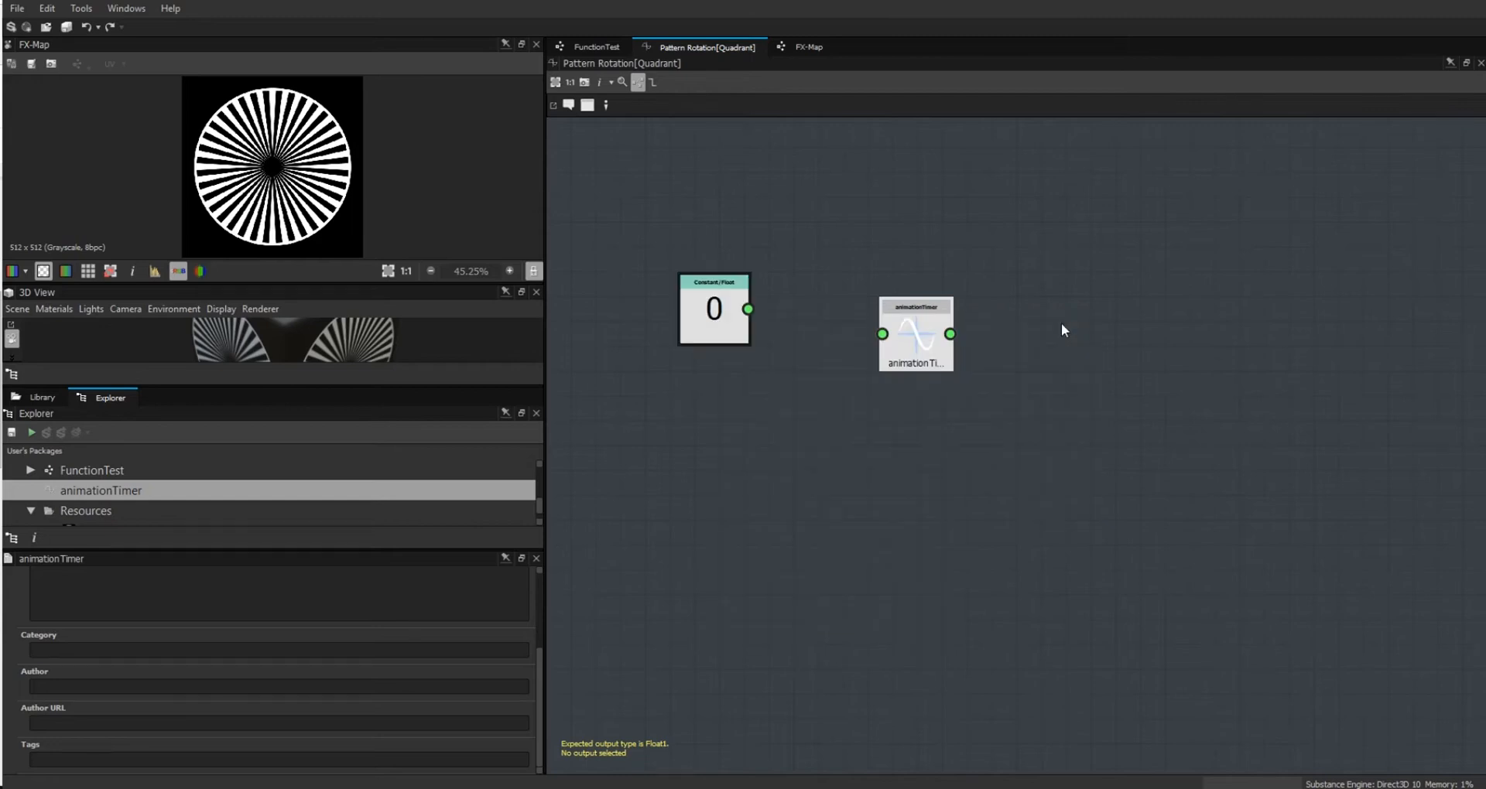
Add a Get Float node reading the animationSpeed variable and connect it to the animationTimer node's input.
right_click(786, 441)
mouse_move(882, 454)
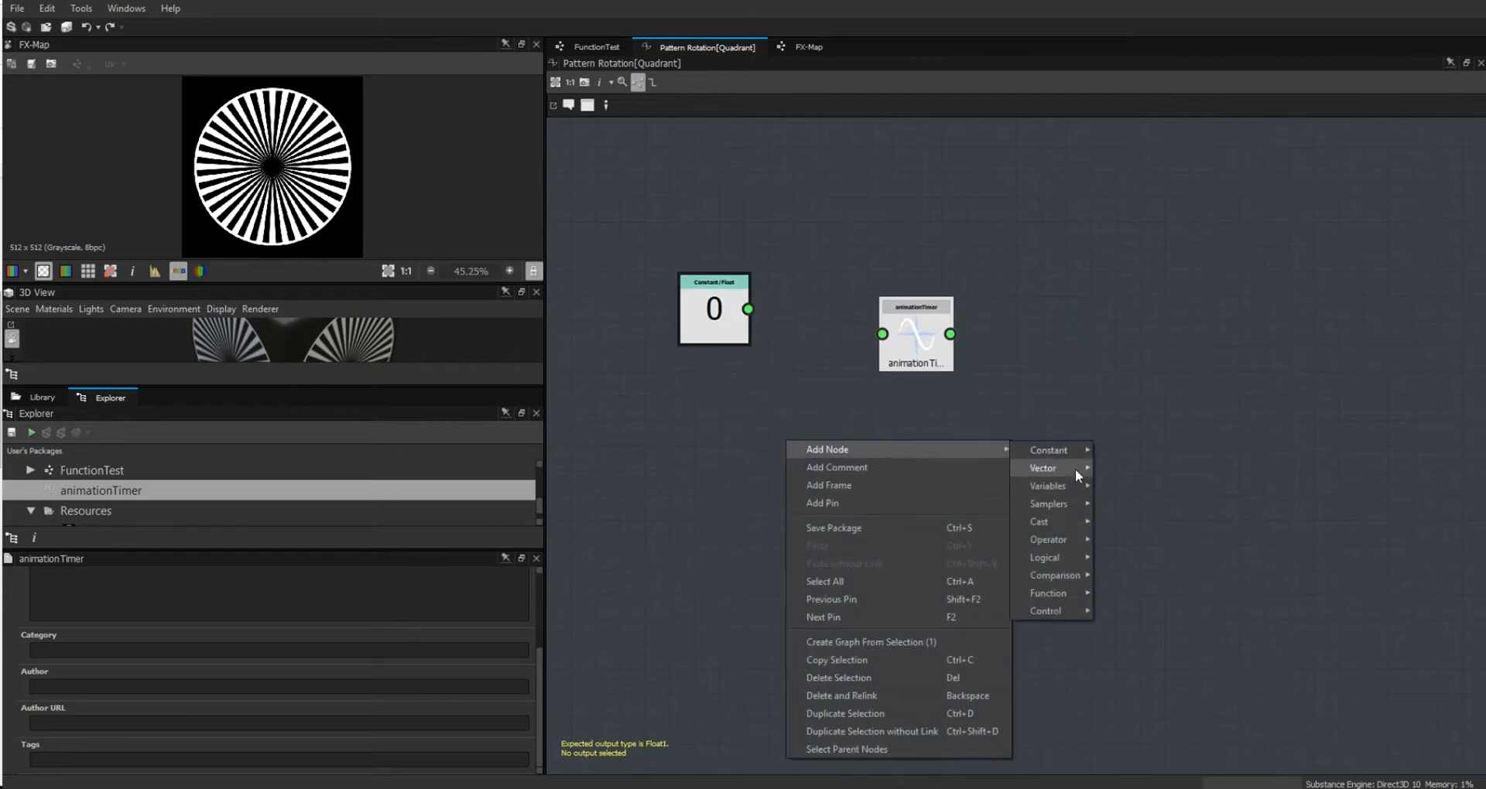
mouse_move(1074, 487)
left_click(1145, 510)
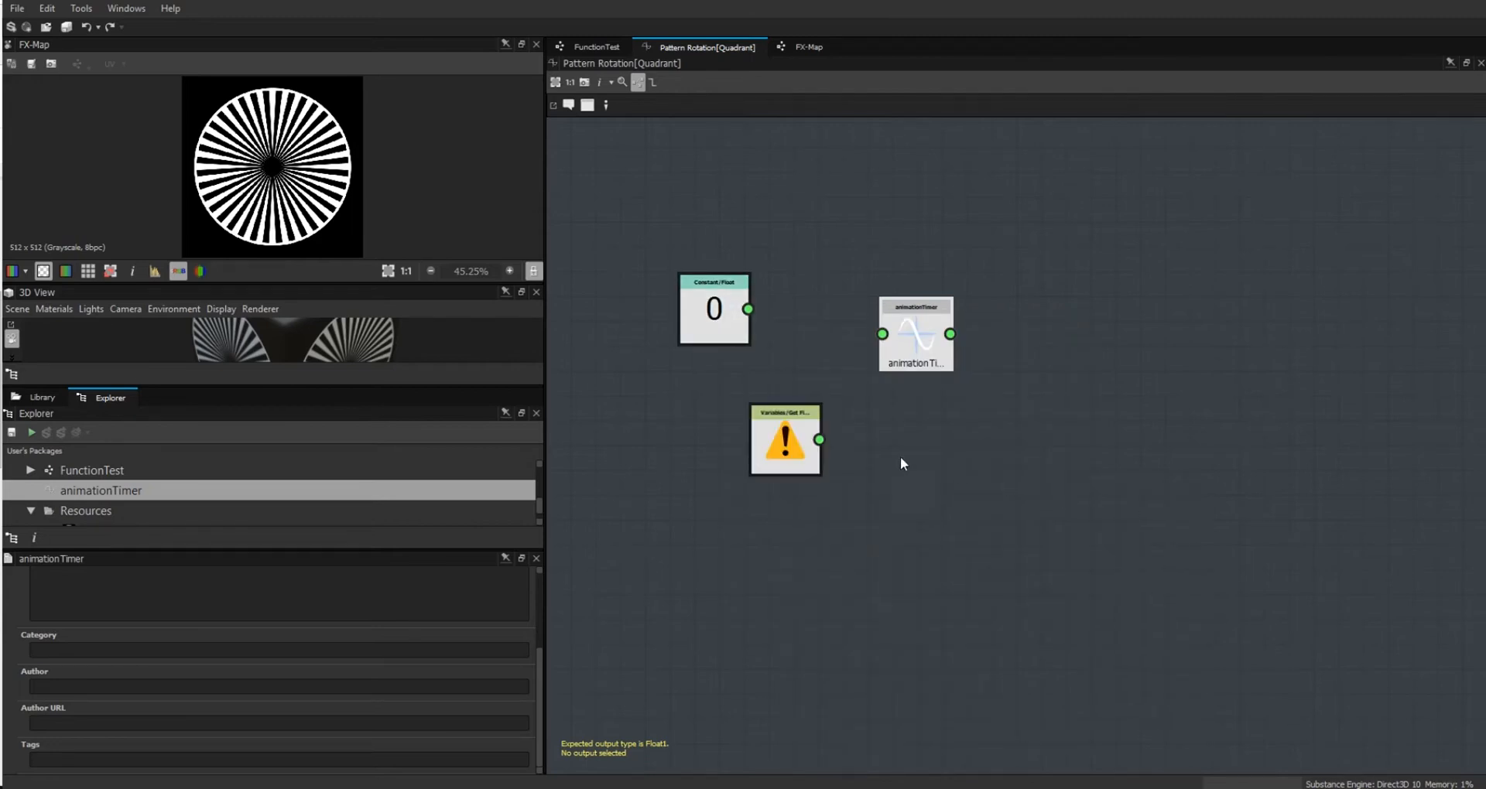
left_click(517, 596)
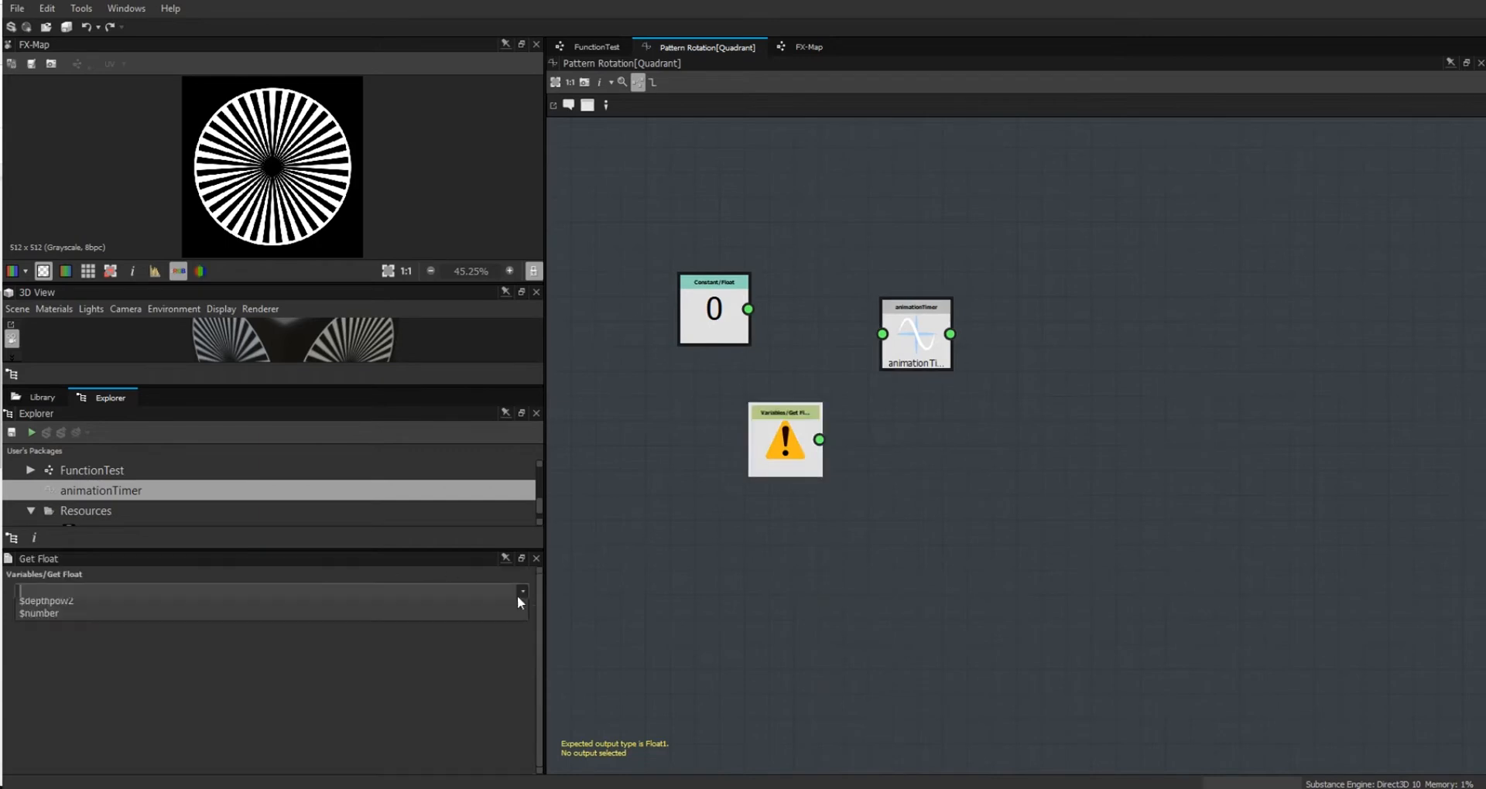
left_click(356, 617)
left_click_drag(819, 439, 882, 335)
Delete all the nodes from the Pattern Rotation function graph.
left_click_drag(1084, 228, 596, 644)
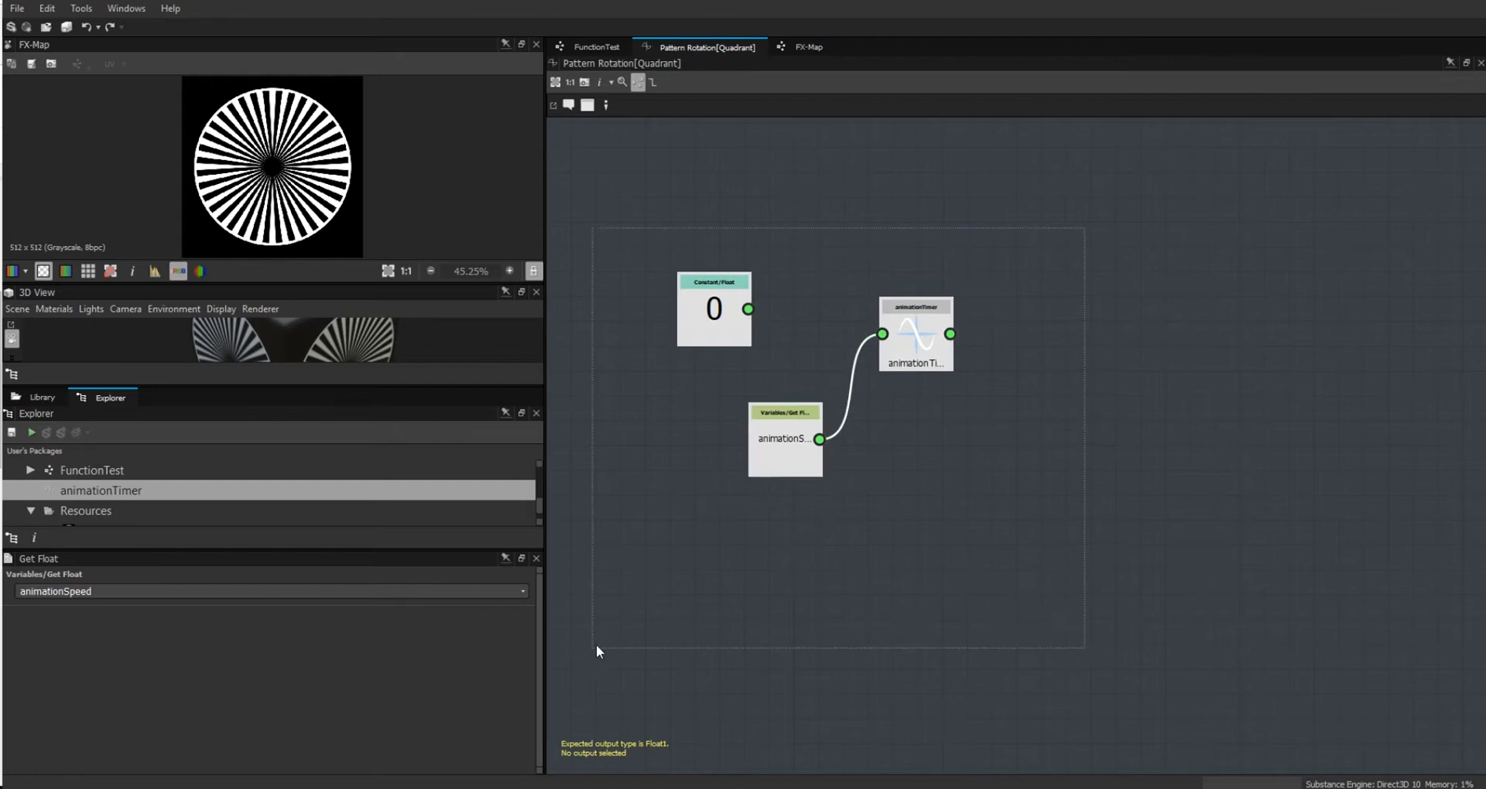
key("Delete")
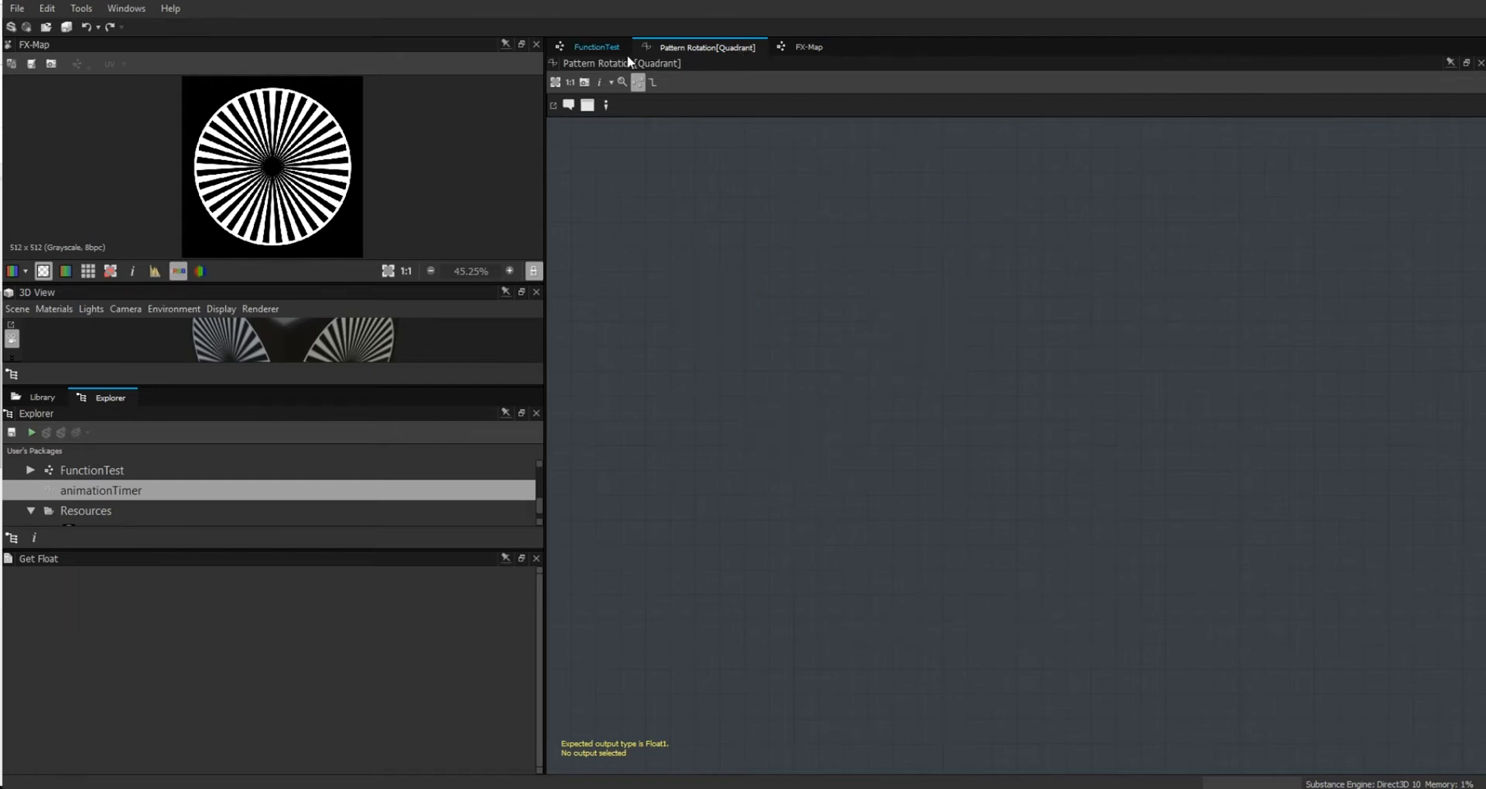
Clear the function from the Pattern Rotation parameter of the FX-Map's Quadrant node.
left_click(807, 47)
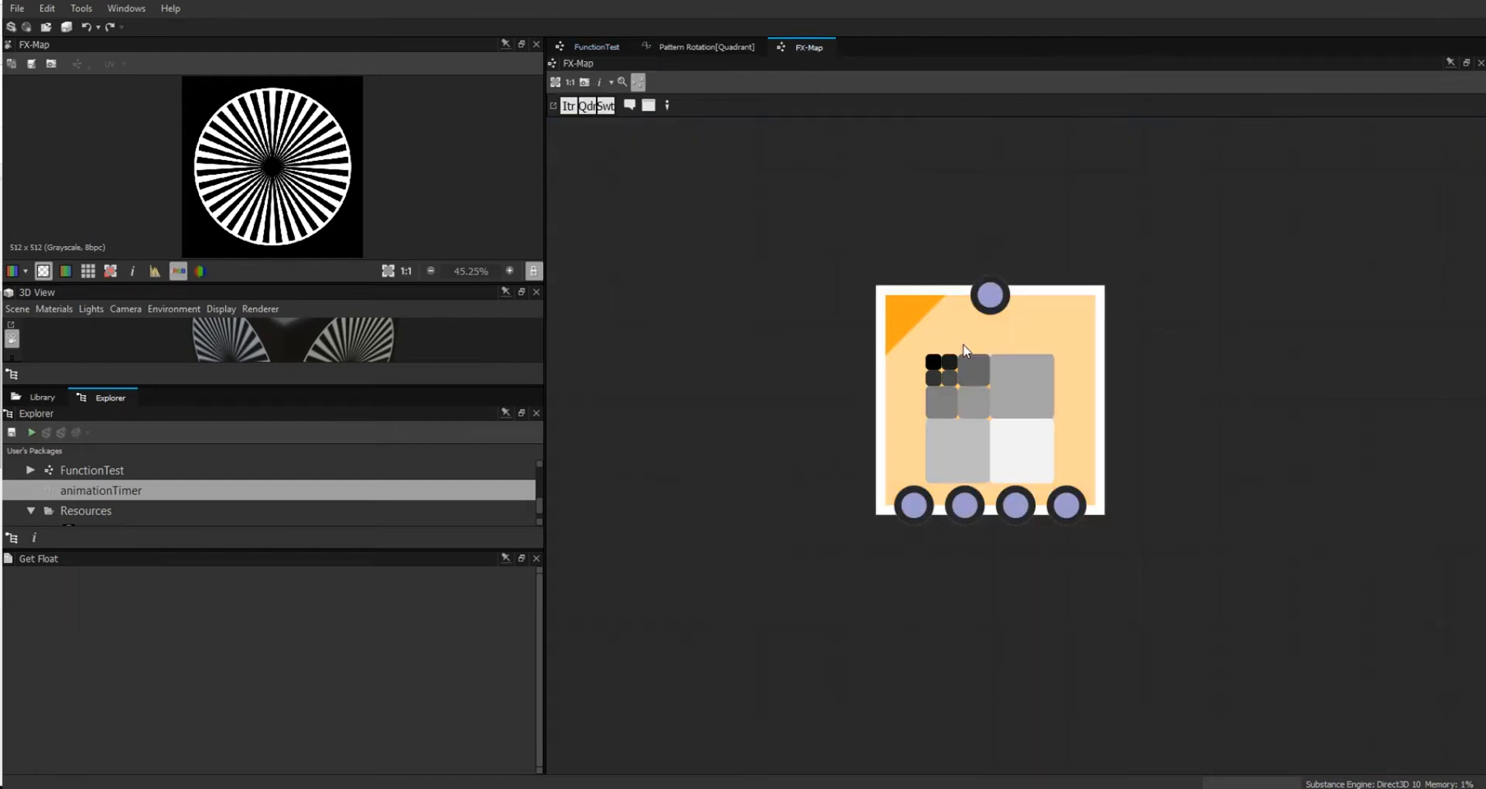
left_click(964, 351)
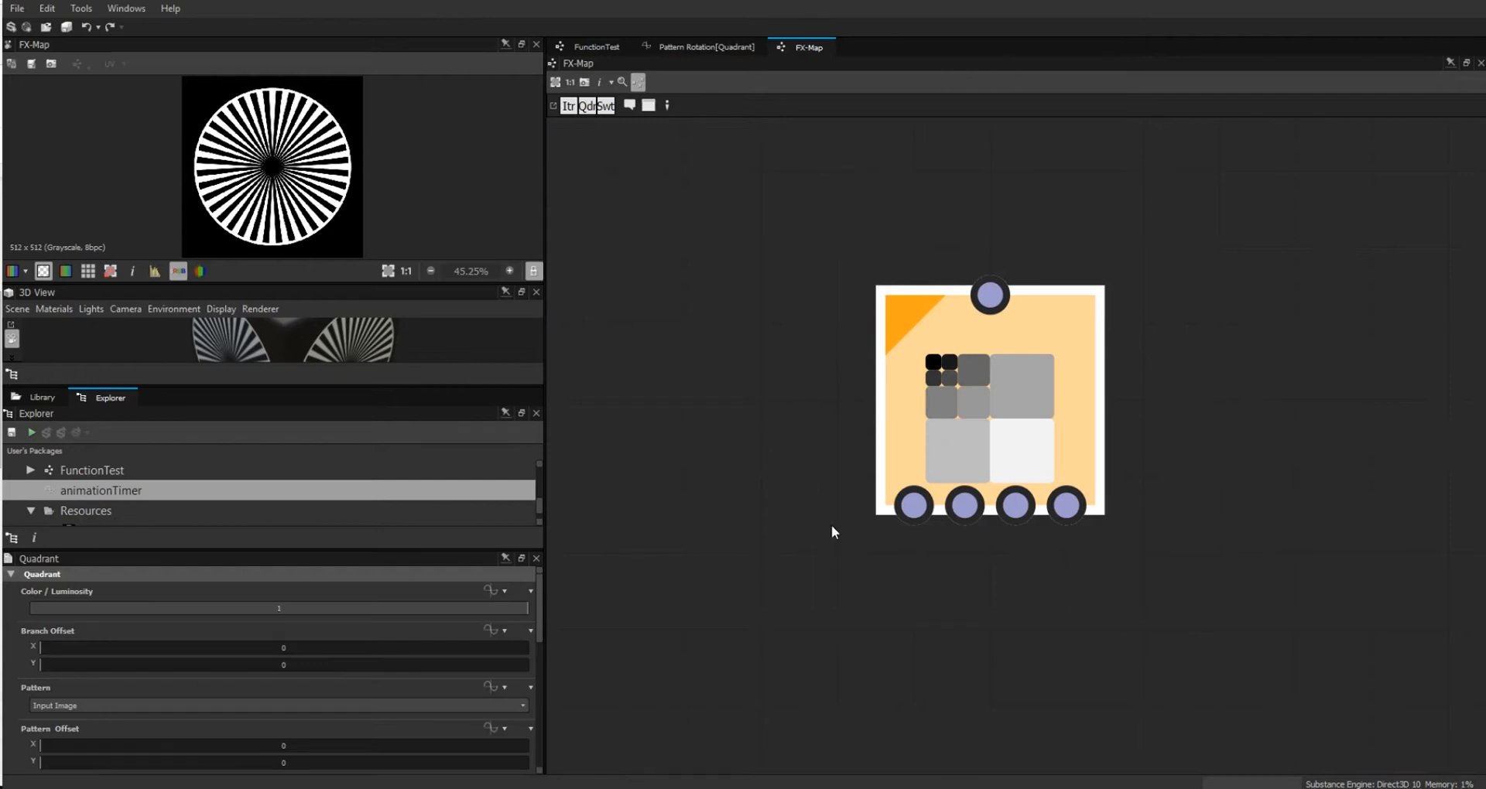
left_click_drag(540, 620, 545, 709)
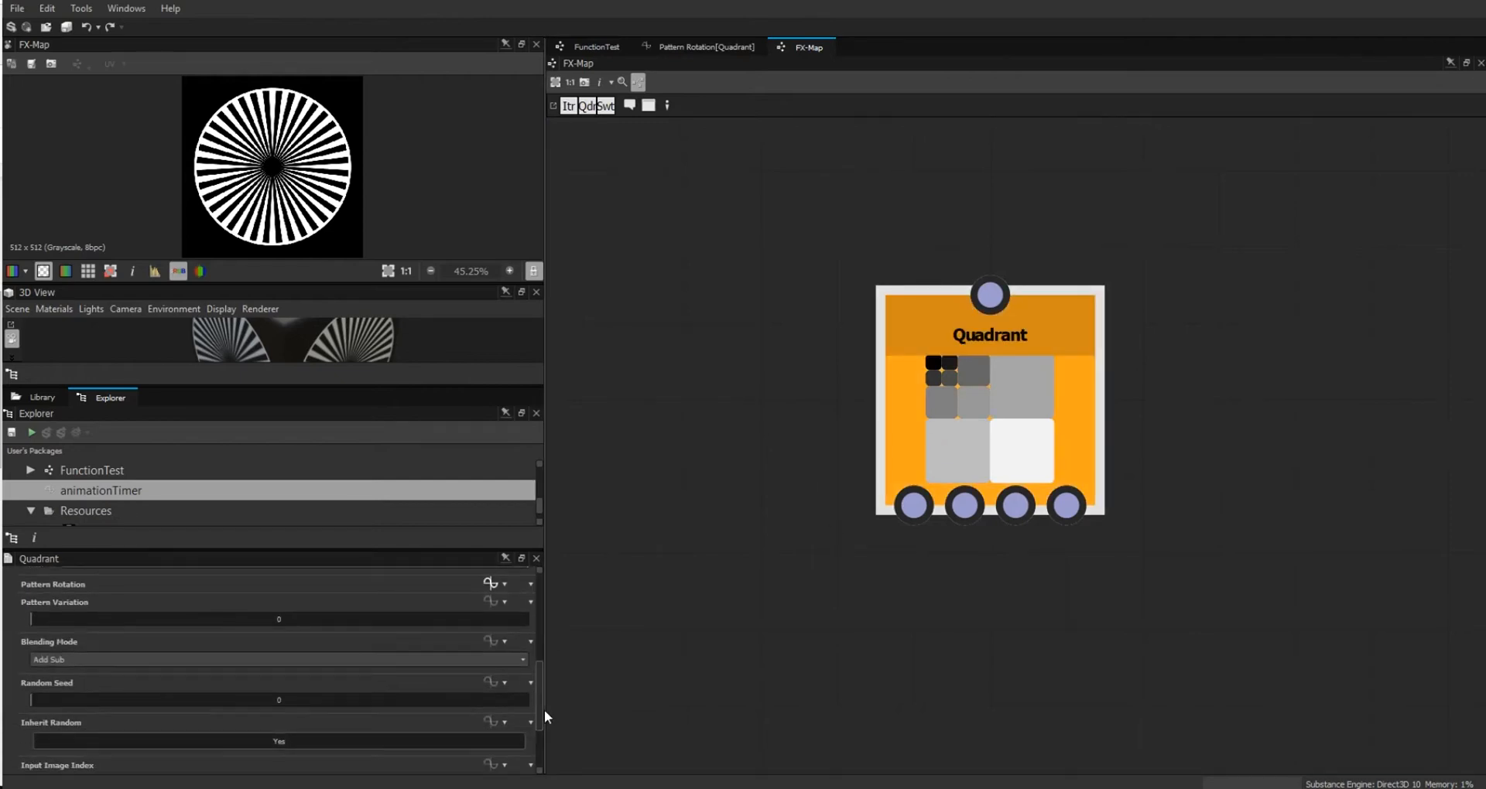
left_click(500, 583)
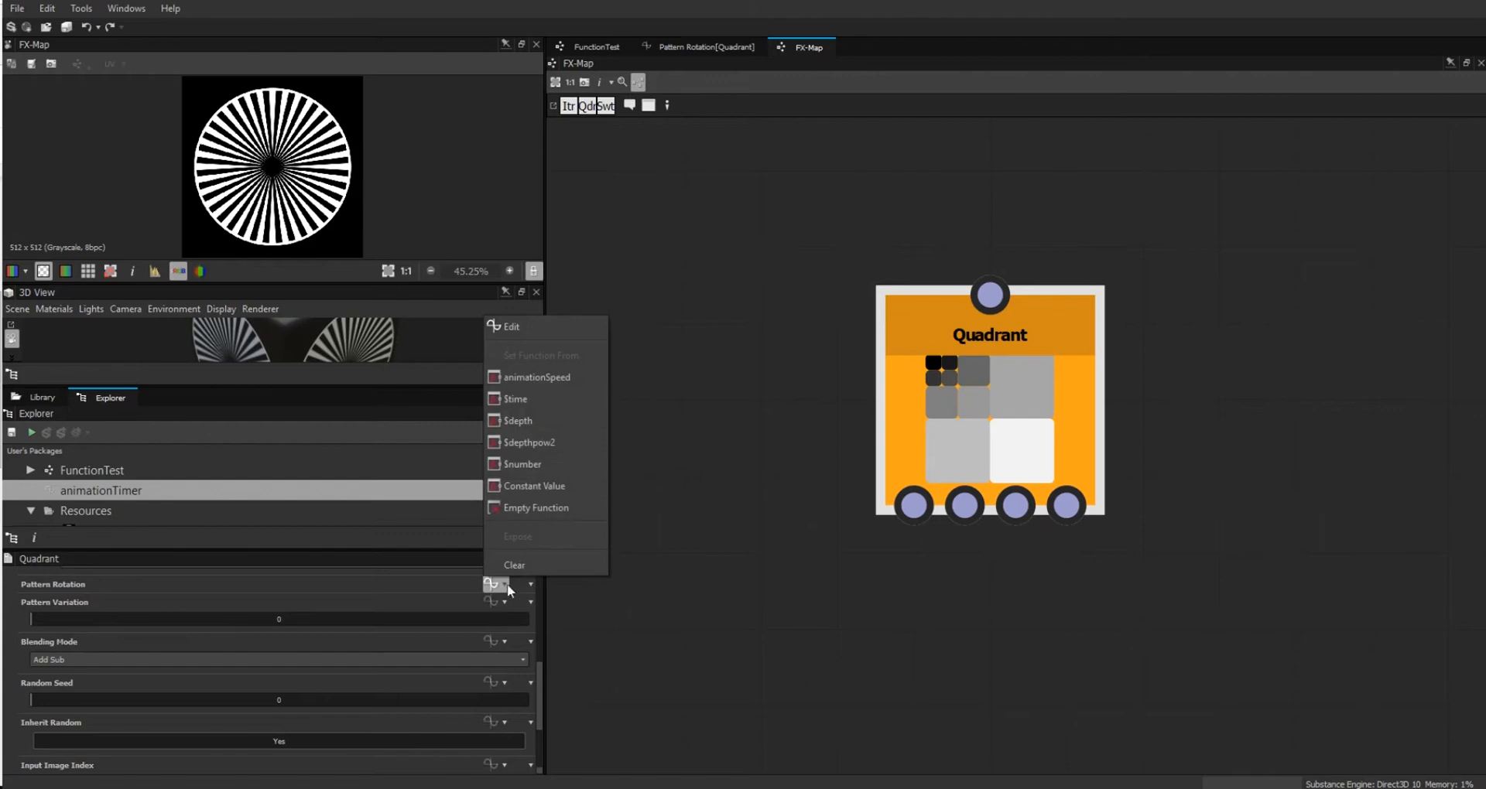
left_click(509, 564)
Assign an empty function to the Quadrant node's Color / Luminosity parameter and open its function graph.
left_click_drag(541, 696, 541, 604)
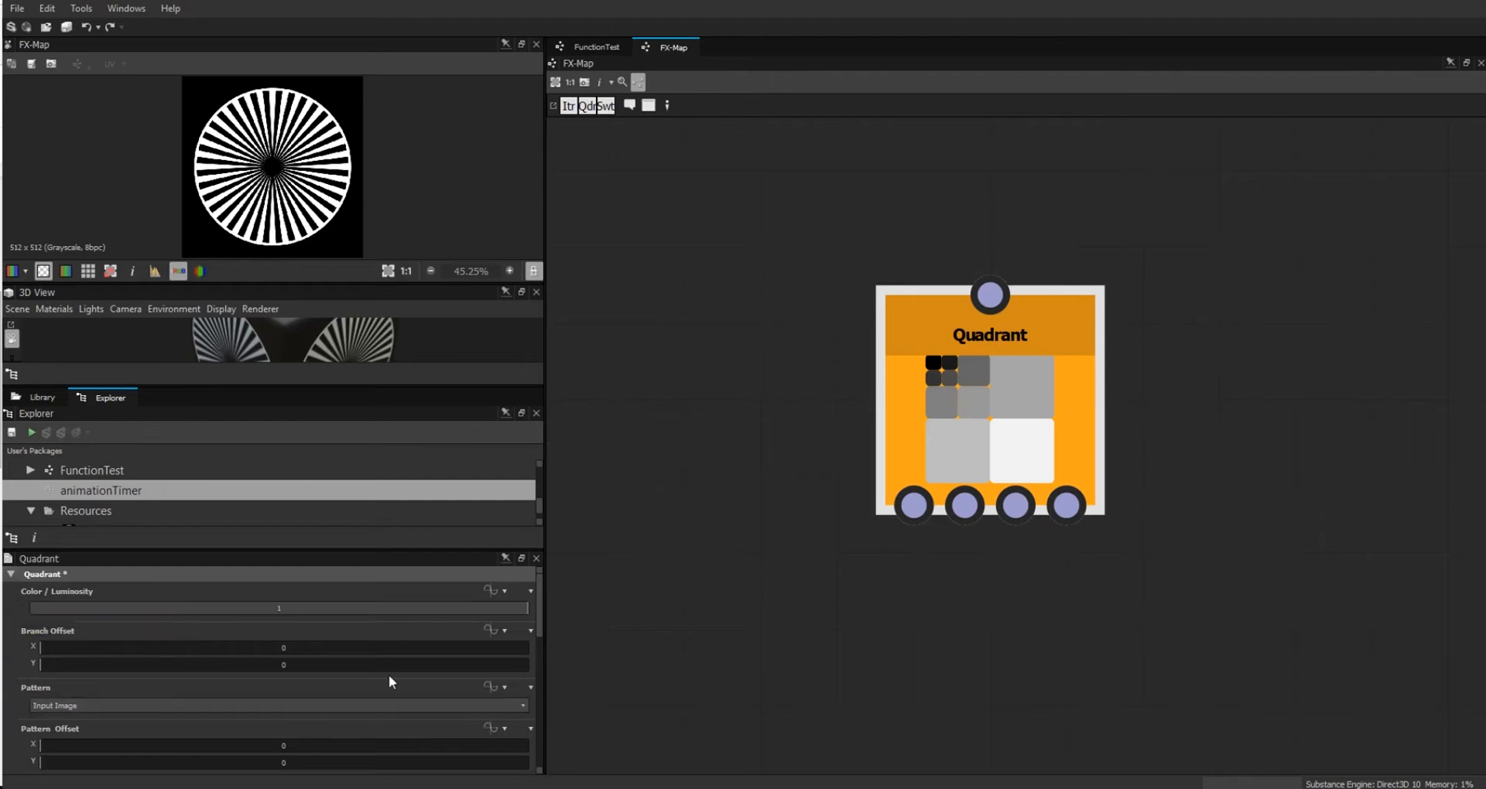
left_click_drag(537, 624, 540, 709)
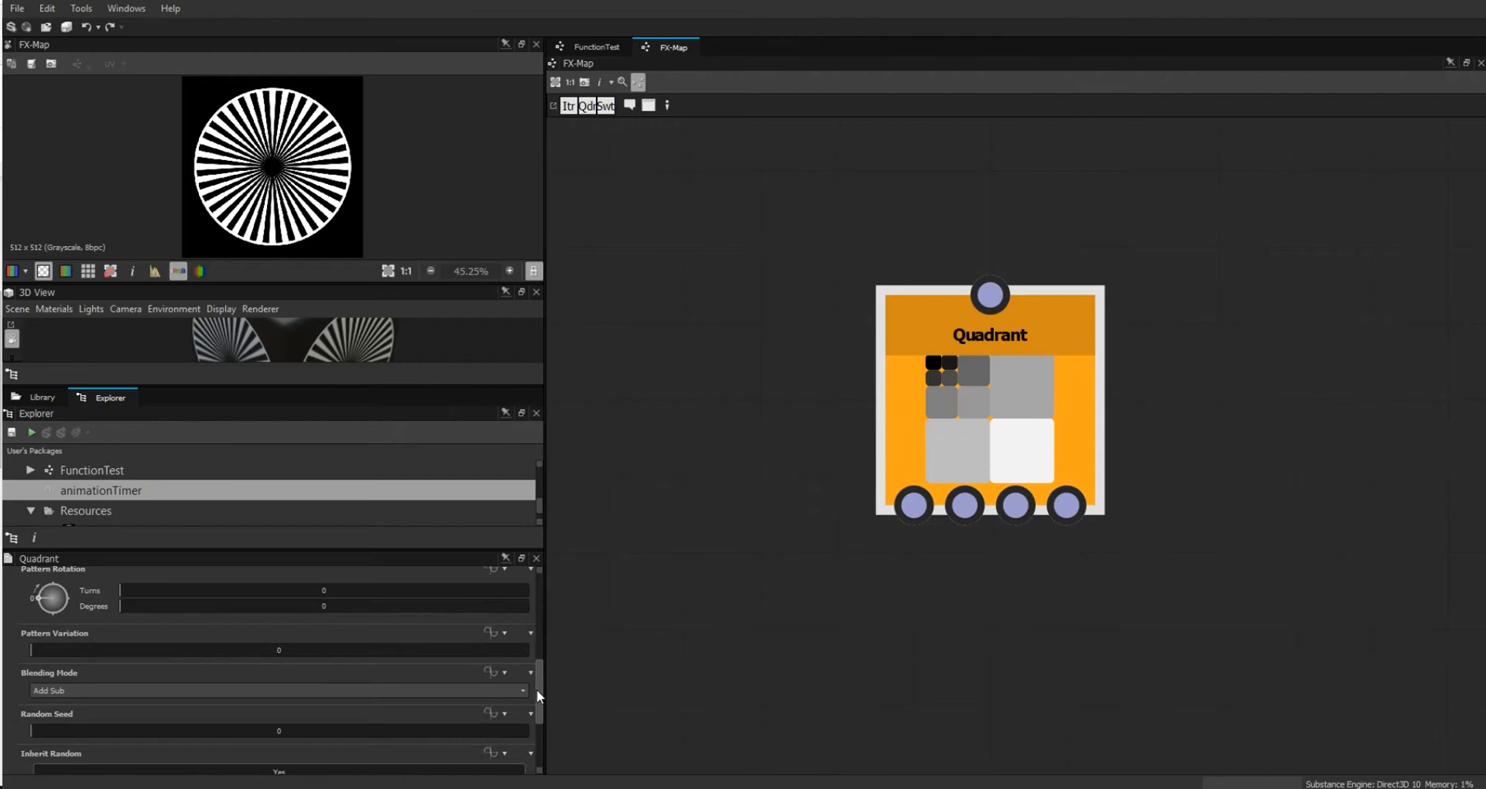
left_click_drag(541, 698, 547, 664)
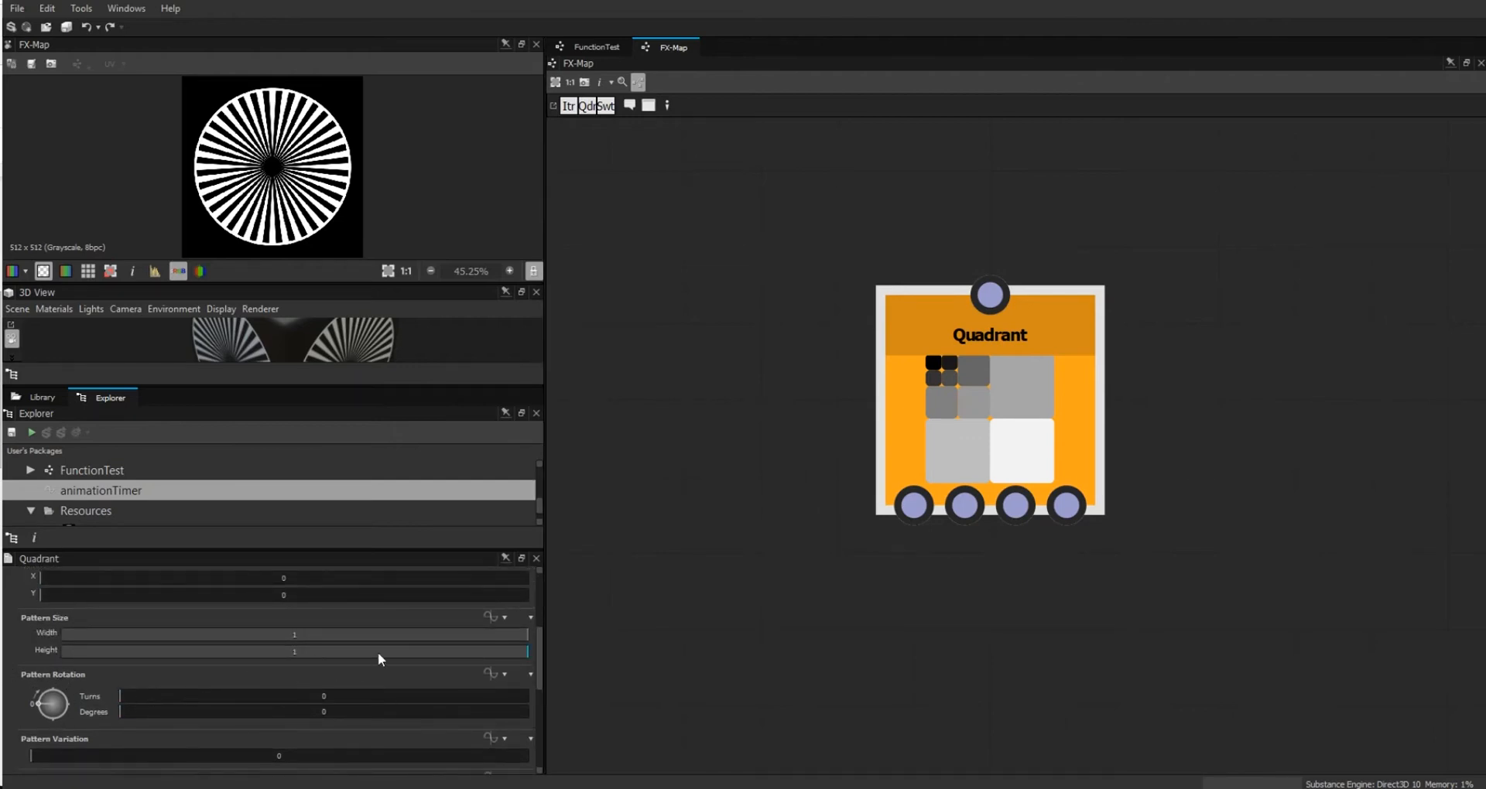
left_click_drag(542, 658, 532, 596)
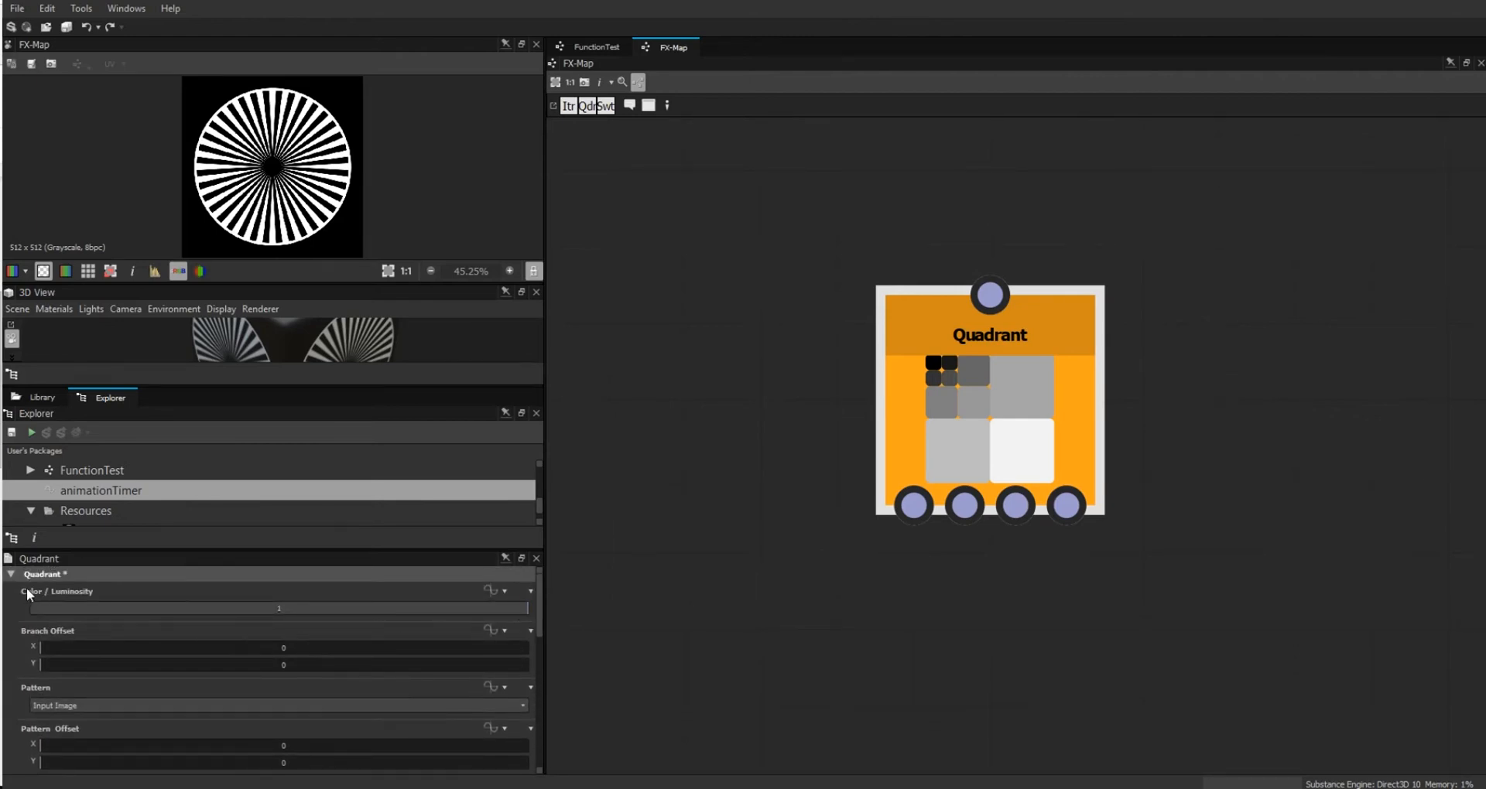
left_click(489, 589)
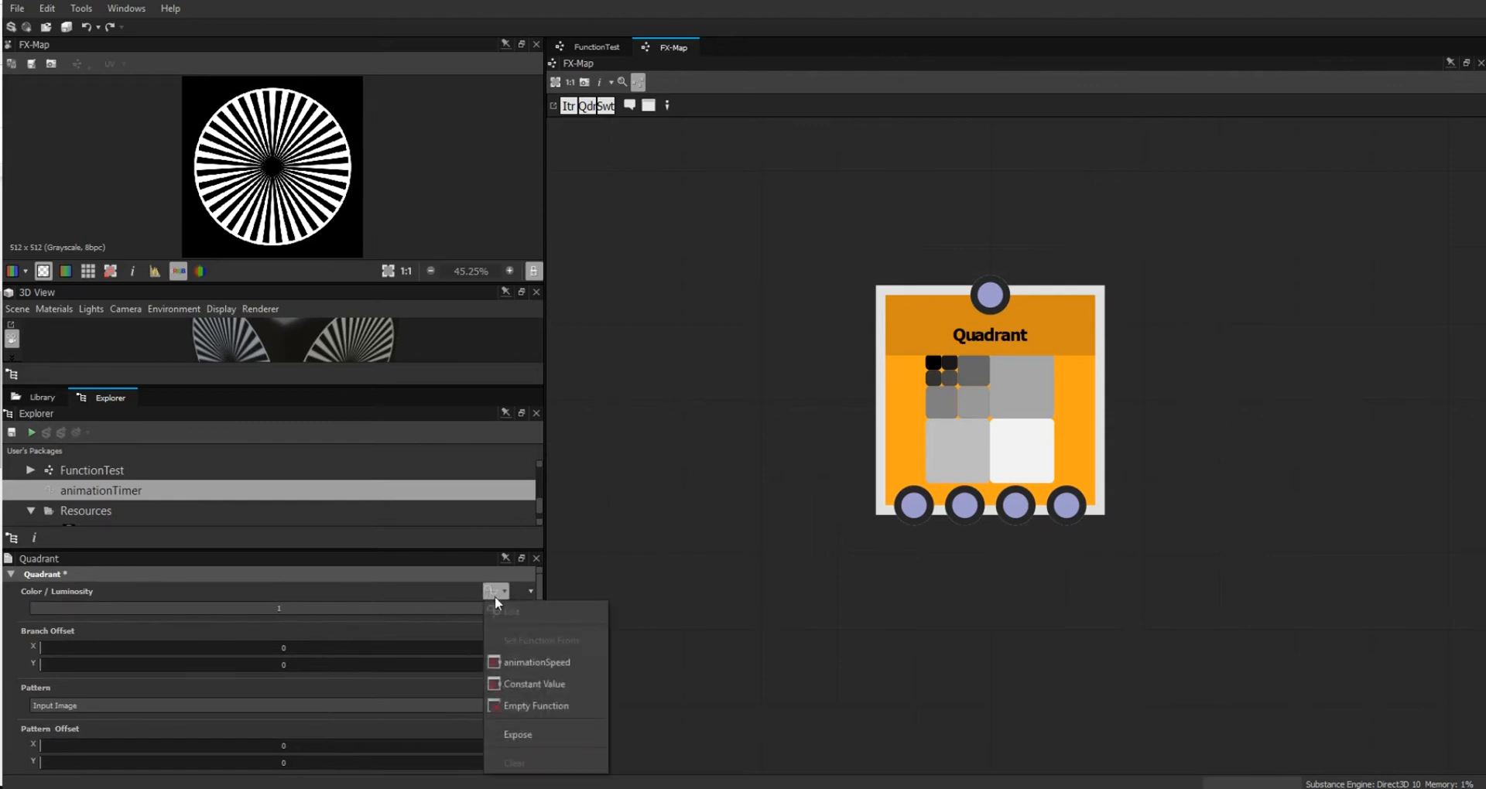
left_click(548, 705)
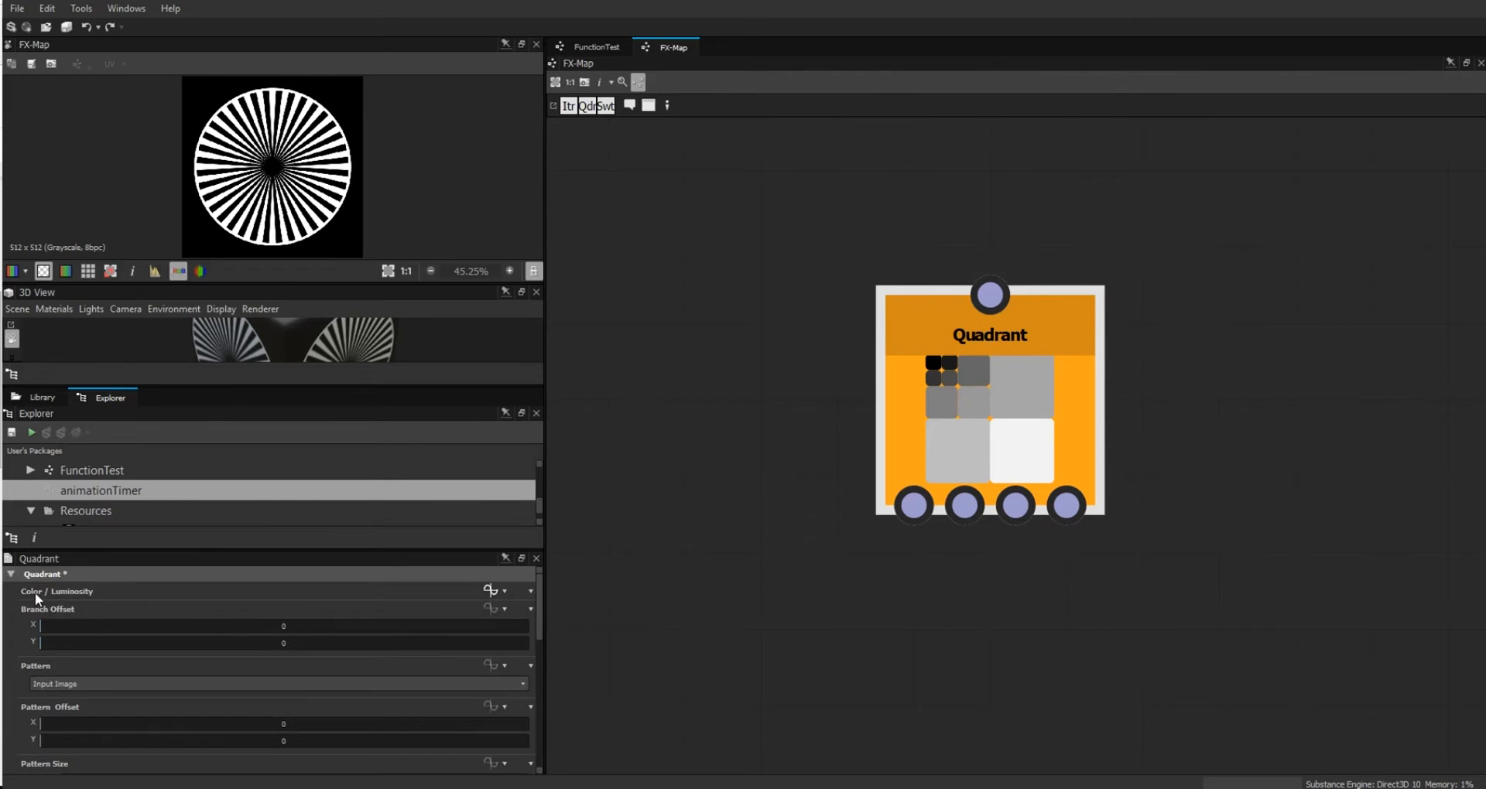
left_click(488, 590)
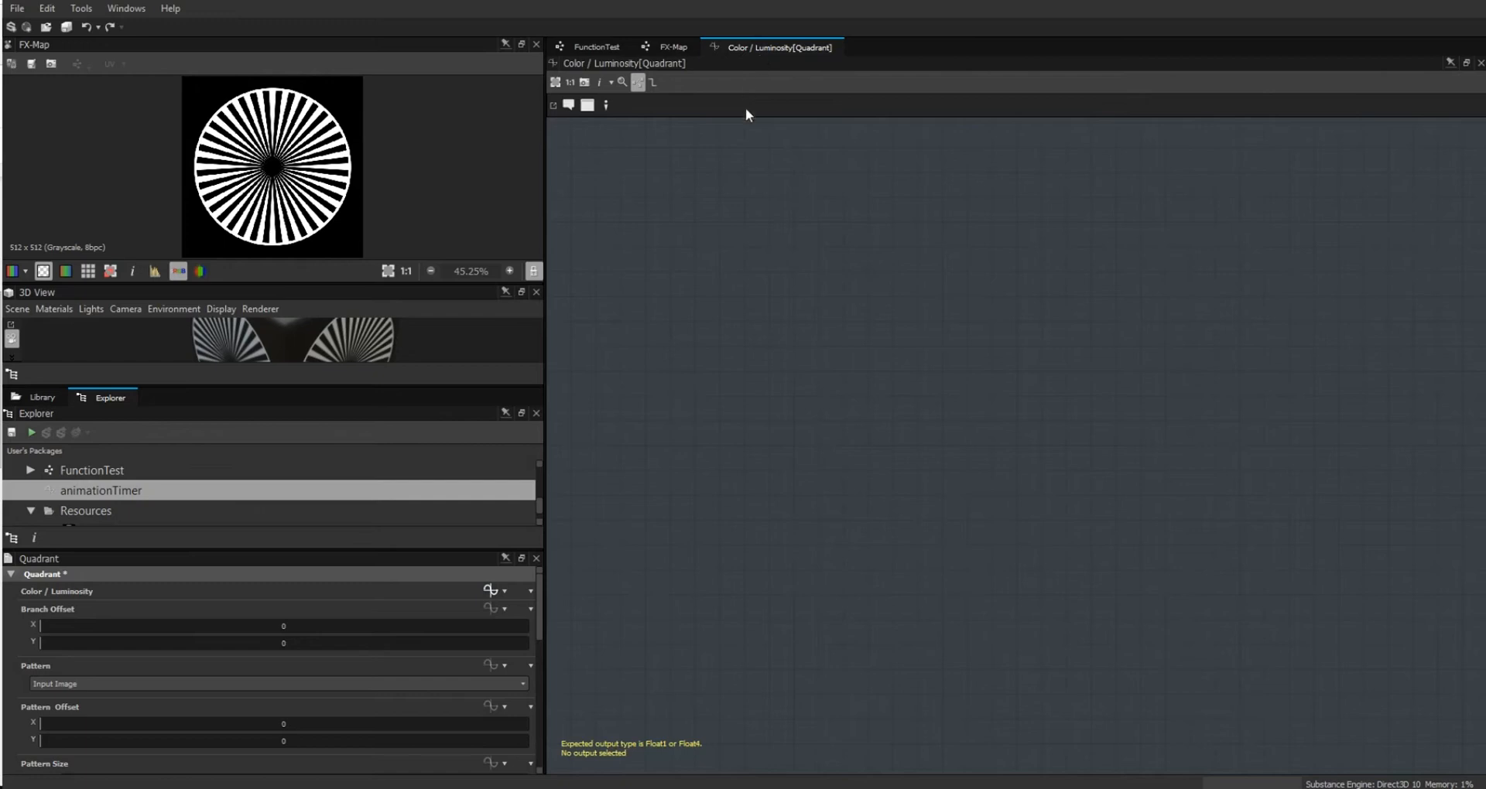
Place the animationTimer function from the FunctionTest package in the Color / Luminosity function graph.
left_click_drag(541, 625, 543, 642)
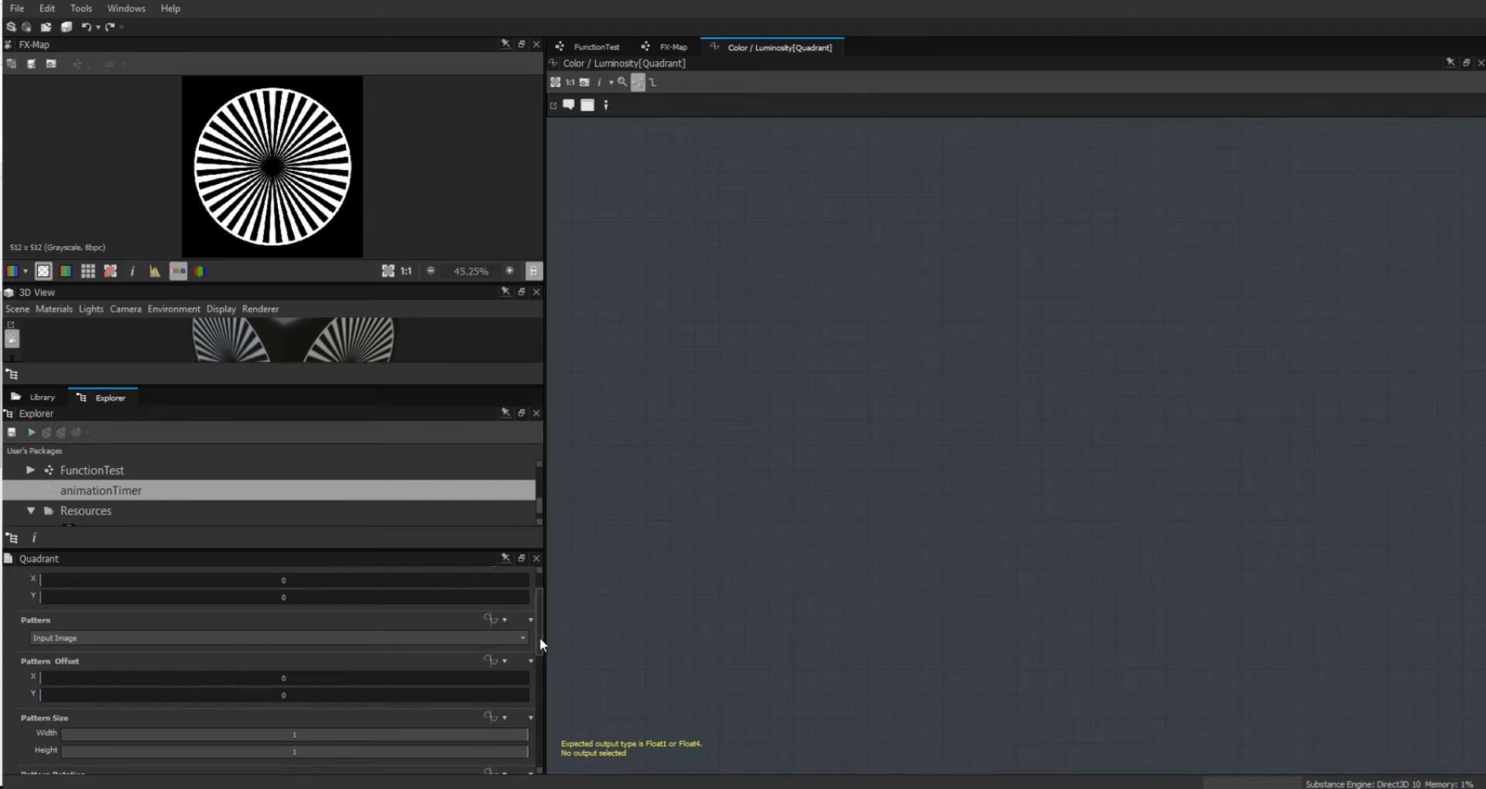
left_click_drag(541, 638, 542, 670)
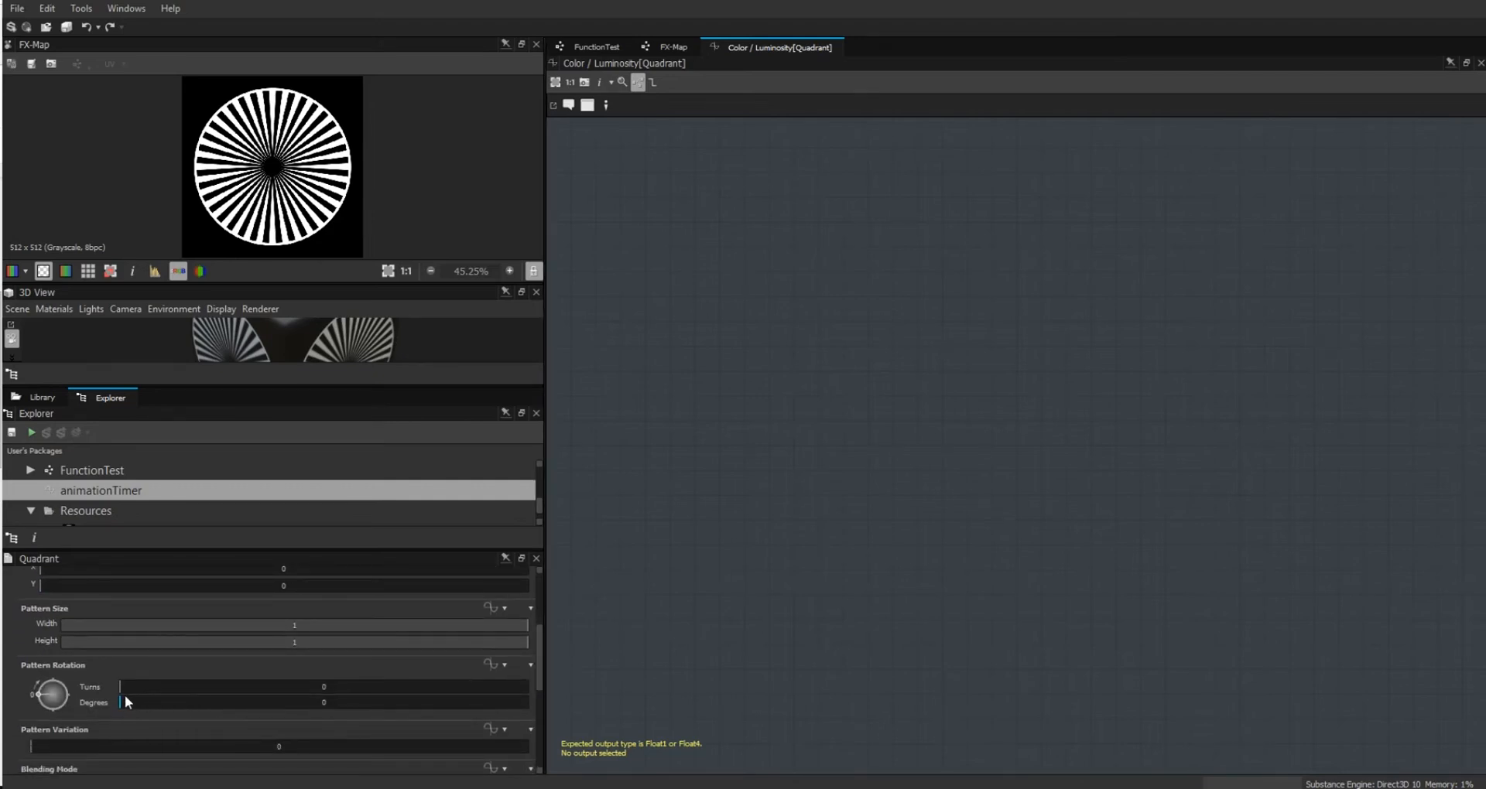
left_click_drag(541, 673, 544, 606)
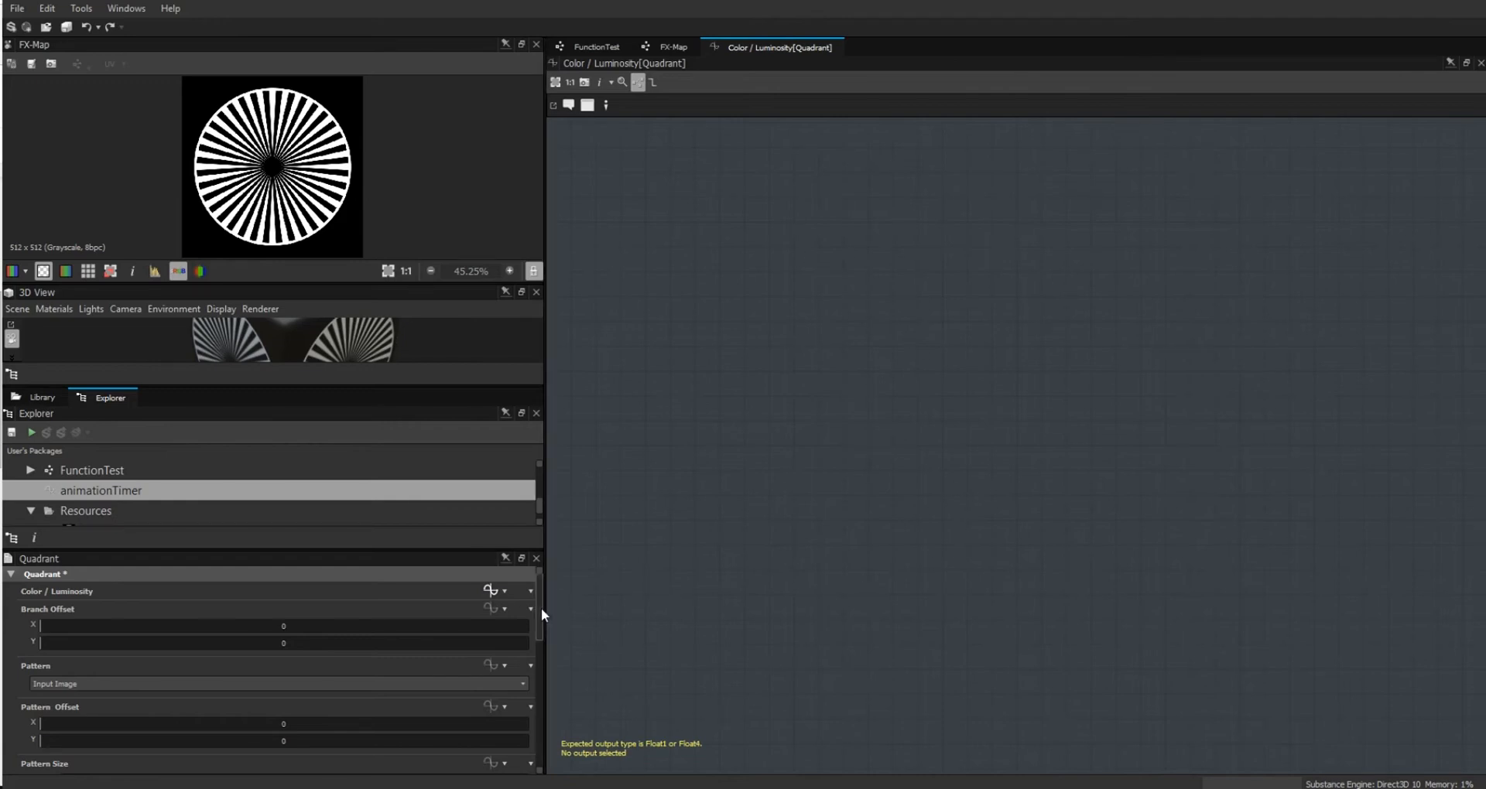
left_click_drag(542, 607, 547, 632)
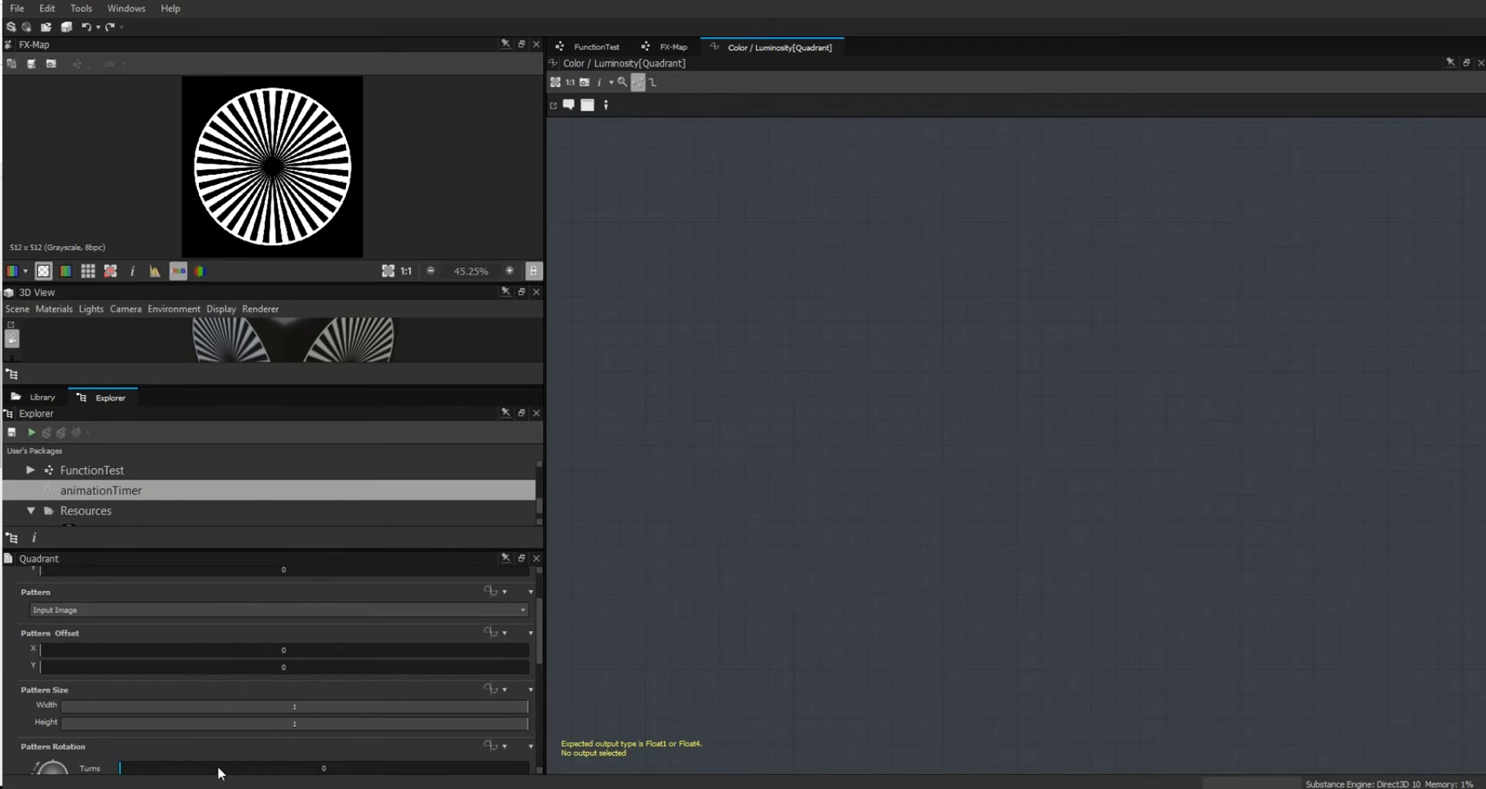
left_click_drag(541, 630, 541, 588)
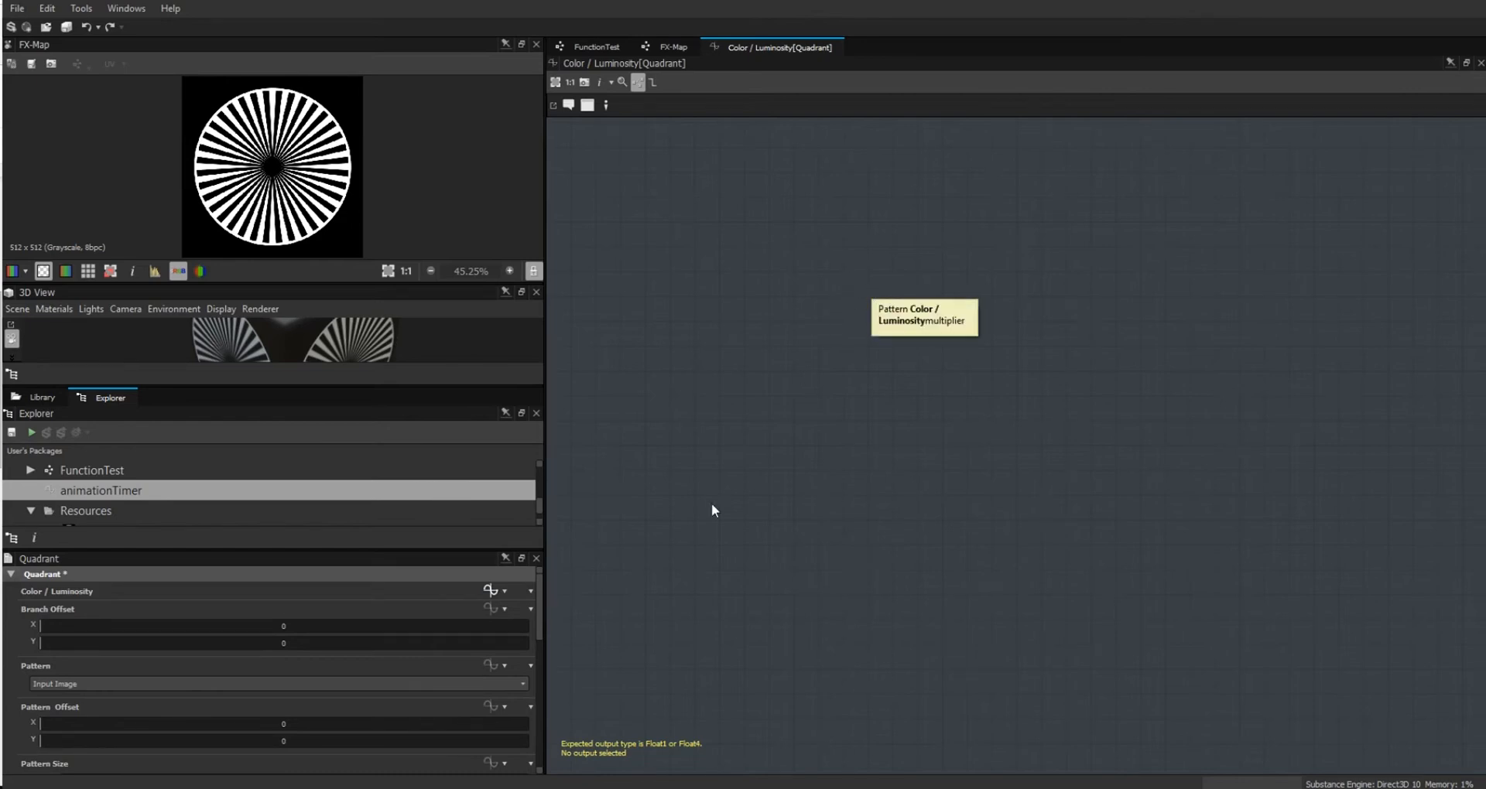
left_click_drag(114, 492, 880, 353)
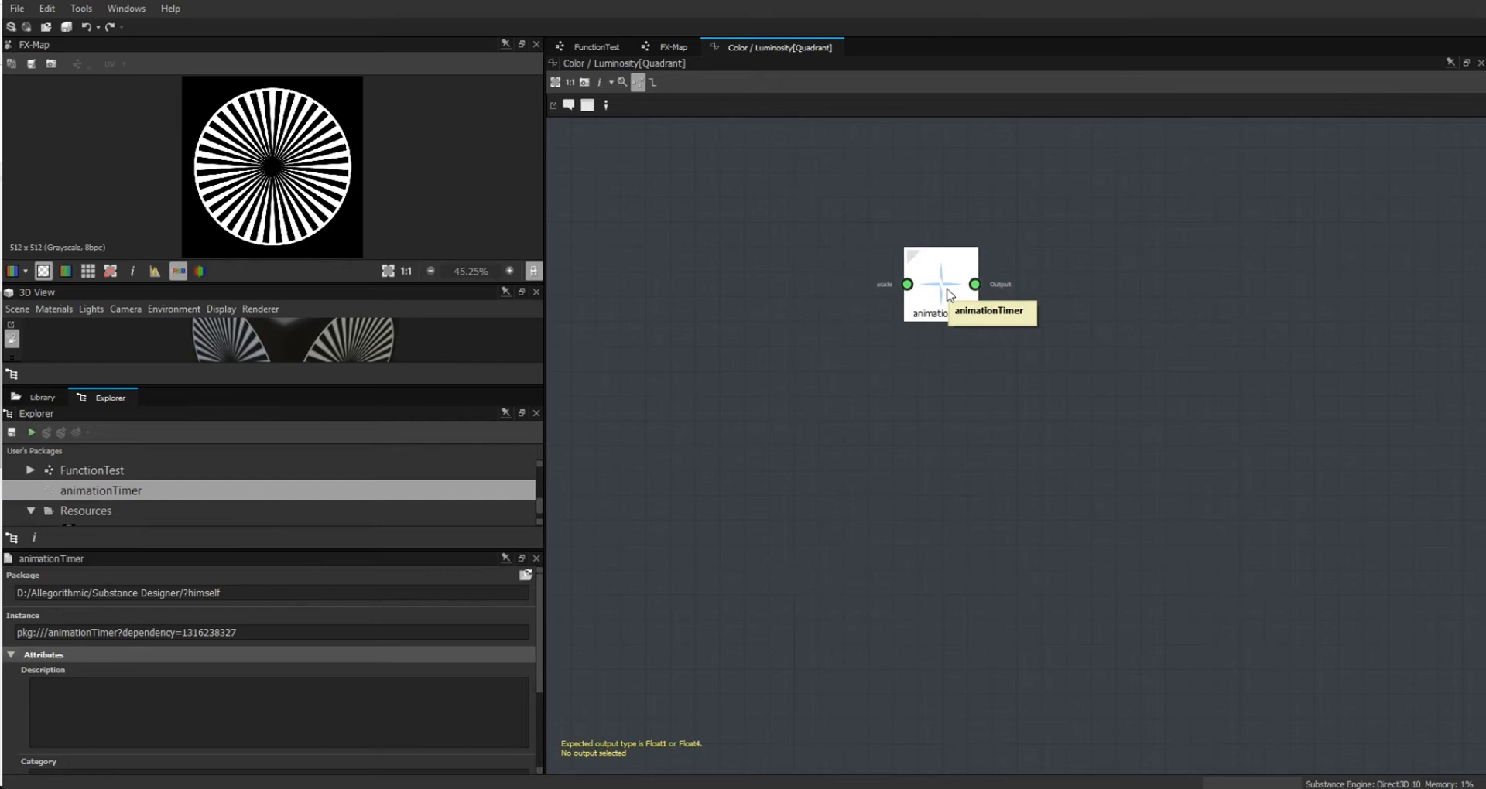
Add a Get Float node reading the animationSpeed variable and connect it to the animationTimer node's input.
right_click(740, 272)
mouse_move(892, 278)
mouse_move(1006, 313)
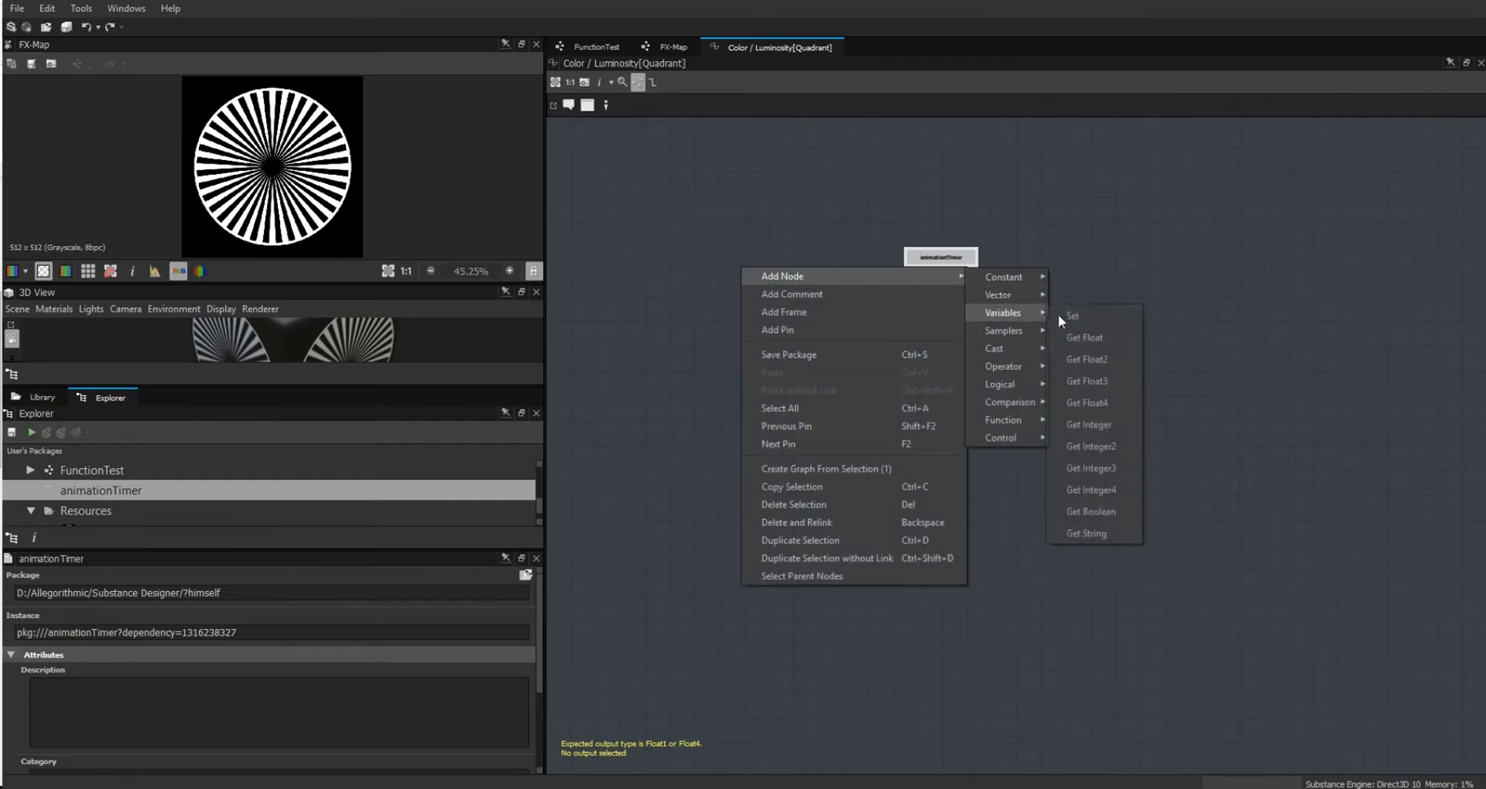
left_click(1120, 338)
left_click(743, 279)
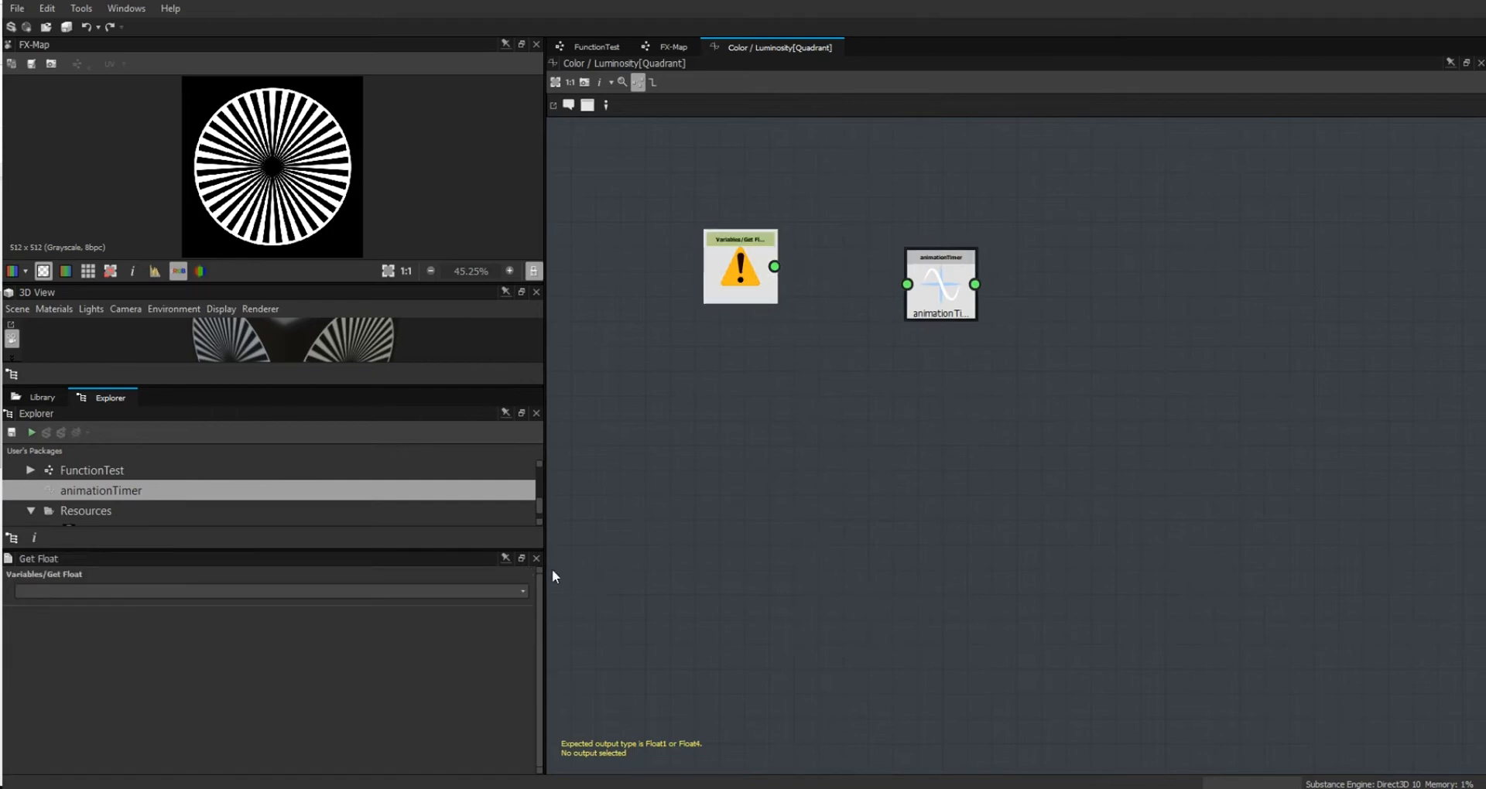
left_click(524, 590)
left_click(483, 624)
left_click_drag(755, 290, 941, 358)
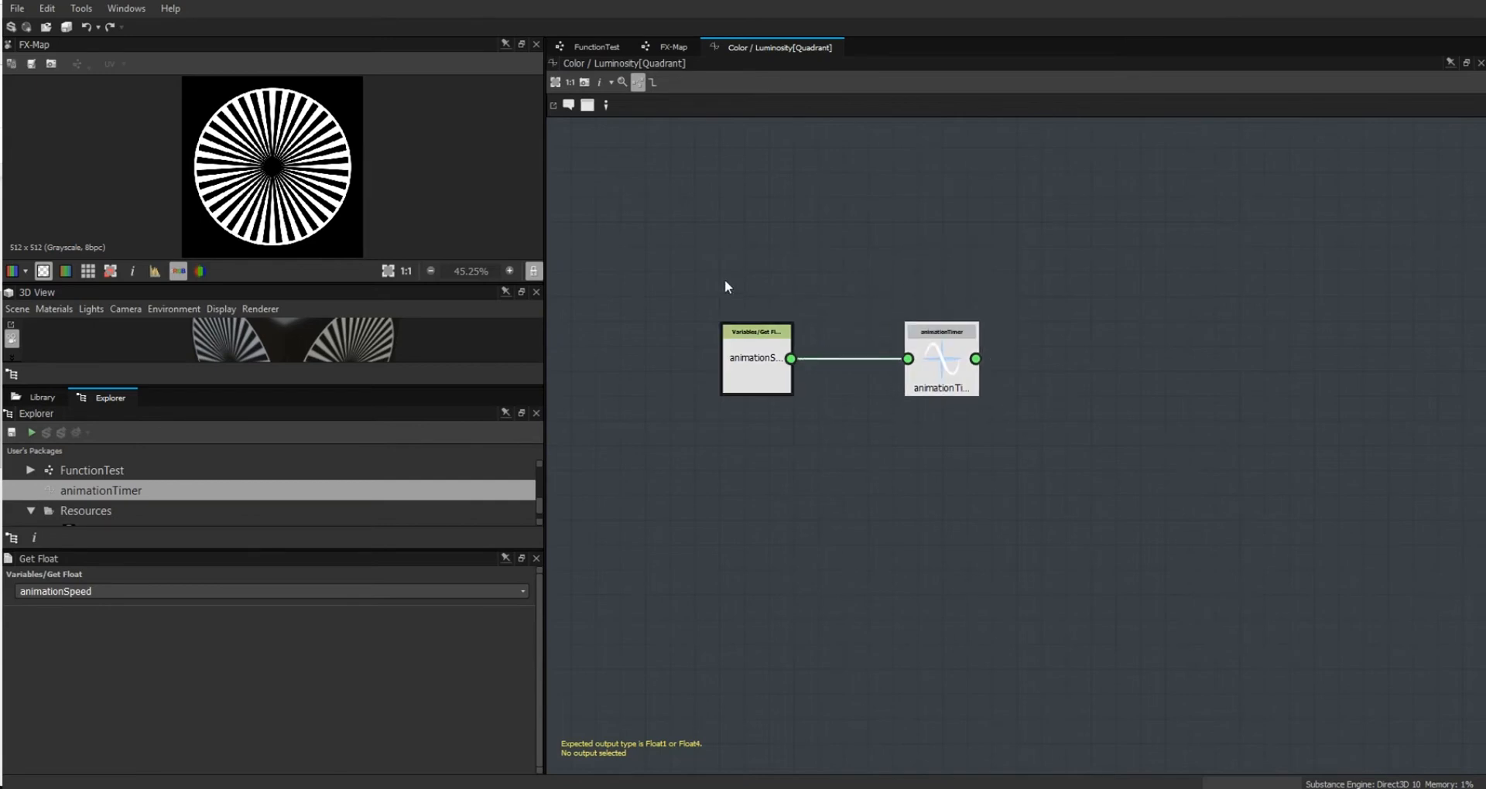
Line up the Get Float node level with the animationTimer node, keeping the two close together.
left_click_drag(766, 371, 791, 322)
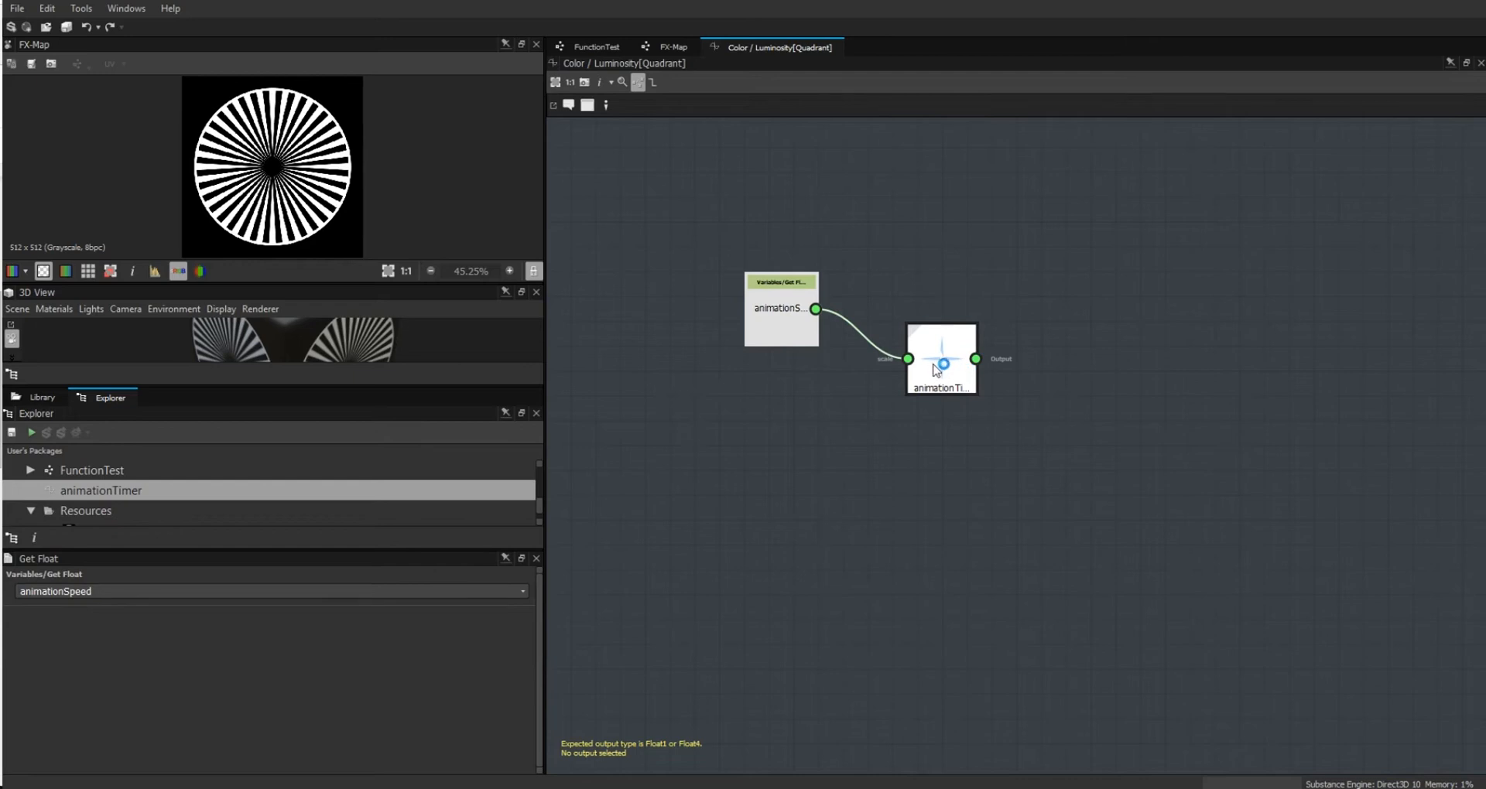
left_click_drag(766, 311, 766, 360)
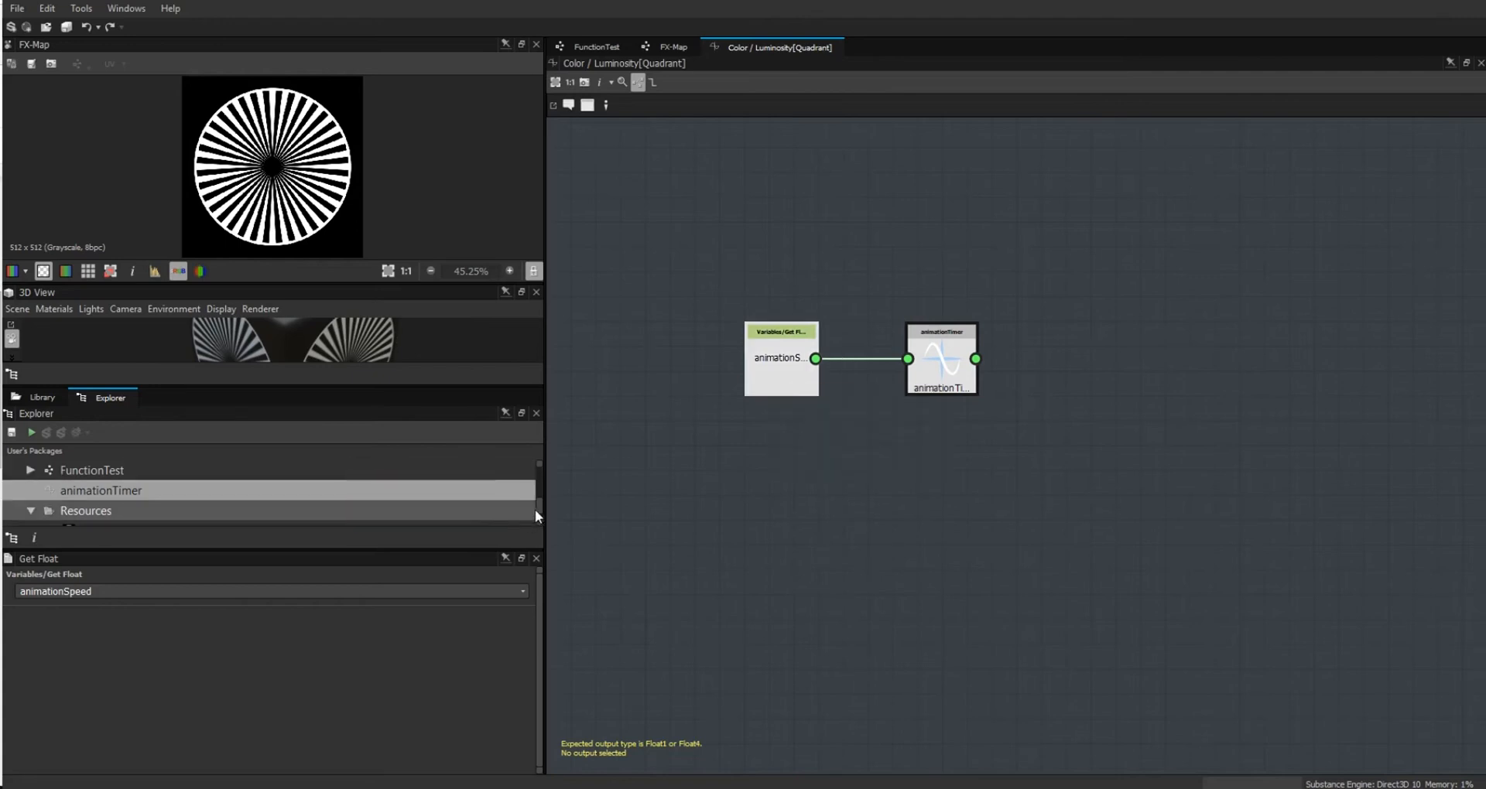
scroll(540, 501, "up", 1)
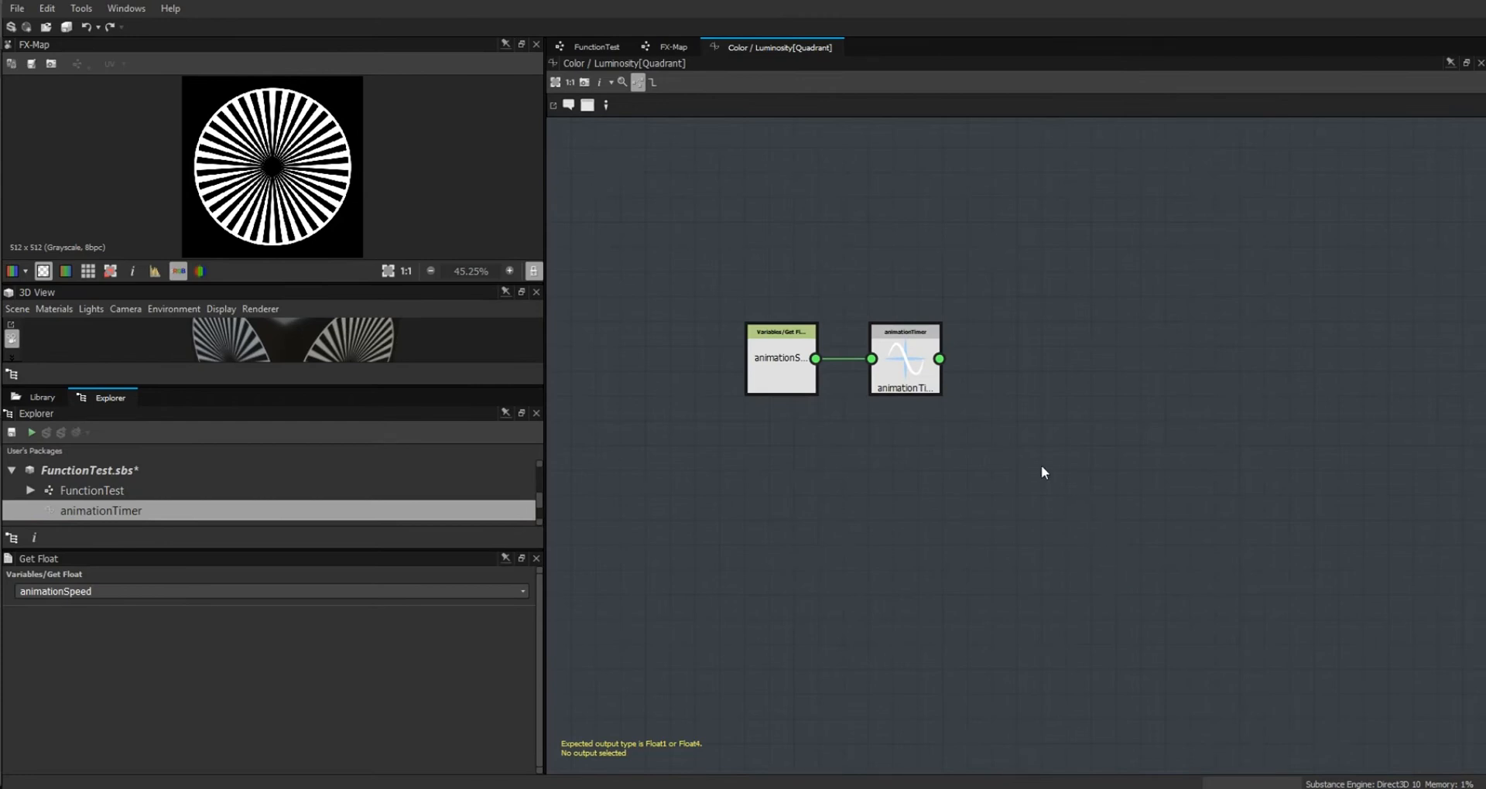
Add a Swizzle Float2 vector node after animationTimer and connect the animationTimer output to it.
right_click(1038, 356)
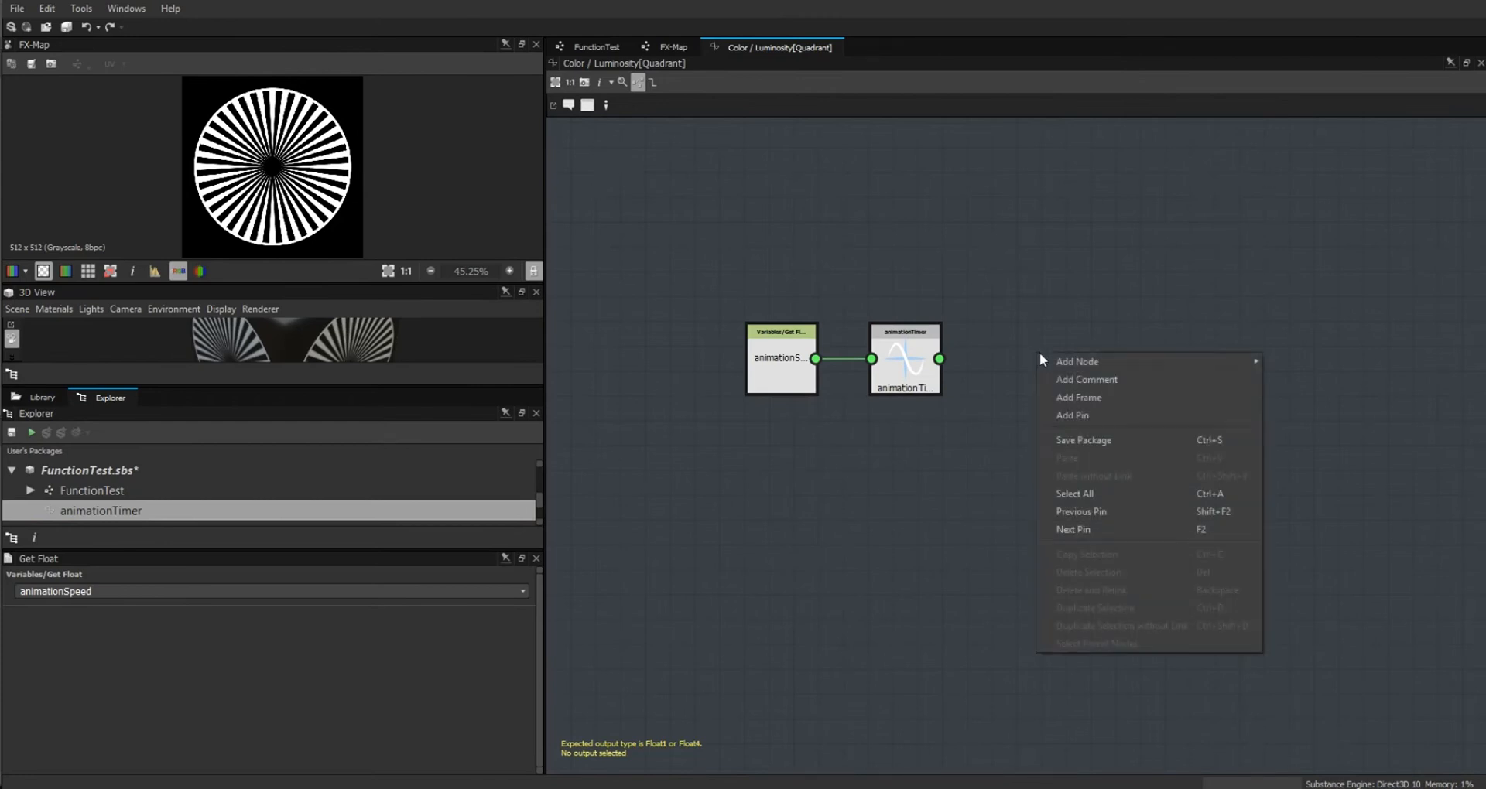
mouse_move(1068, 361)
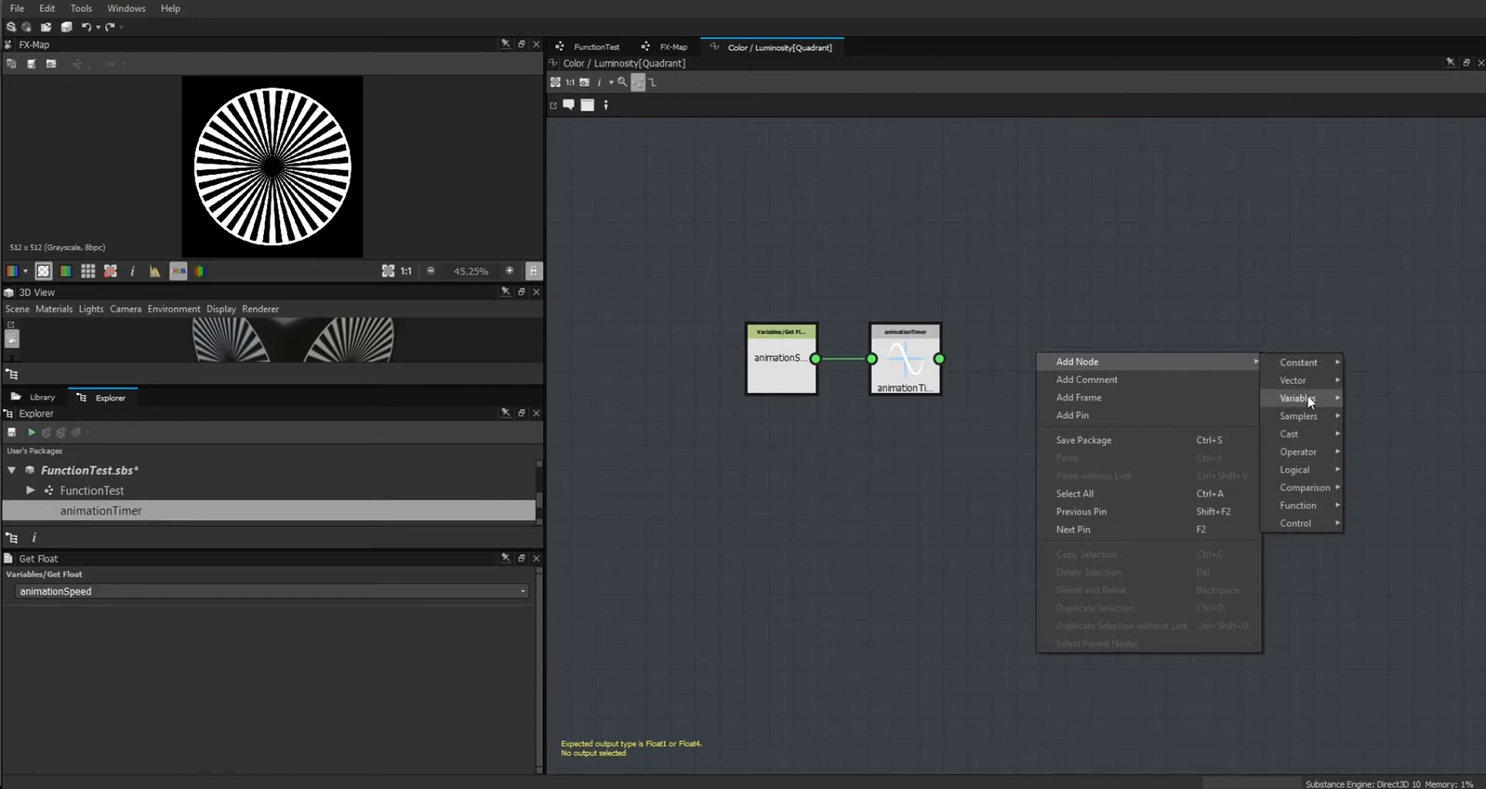
mouse_move(1301, 379)
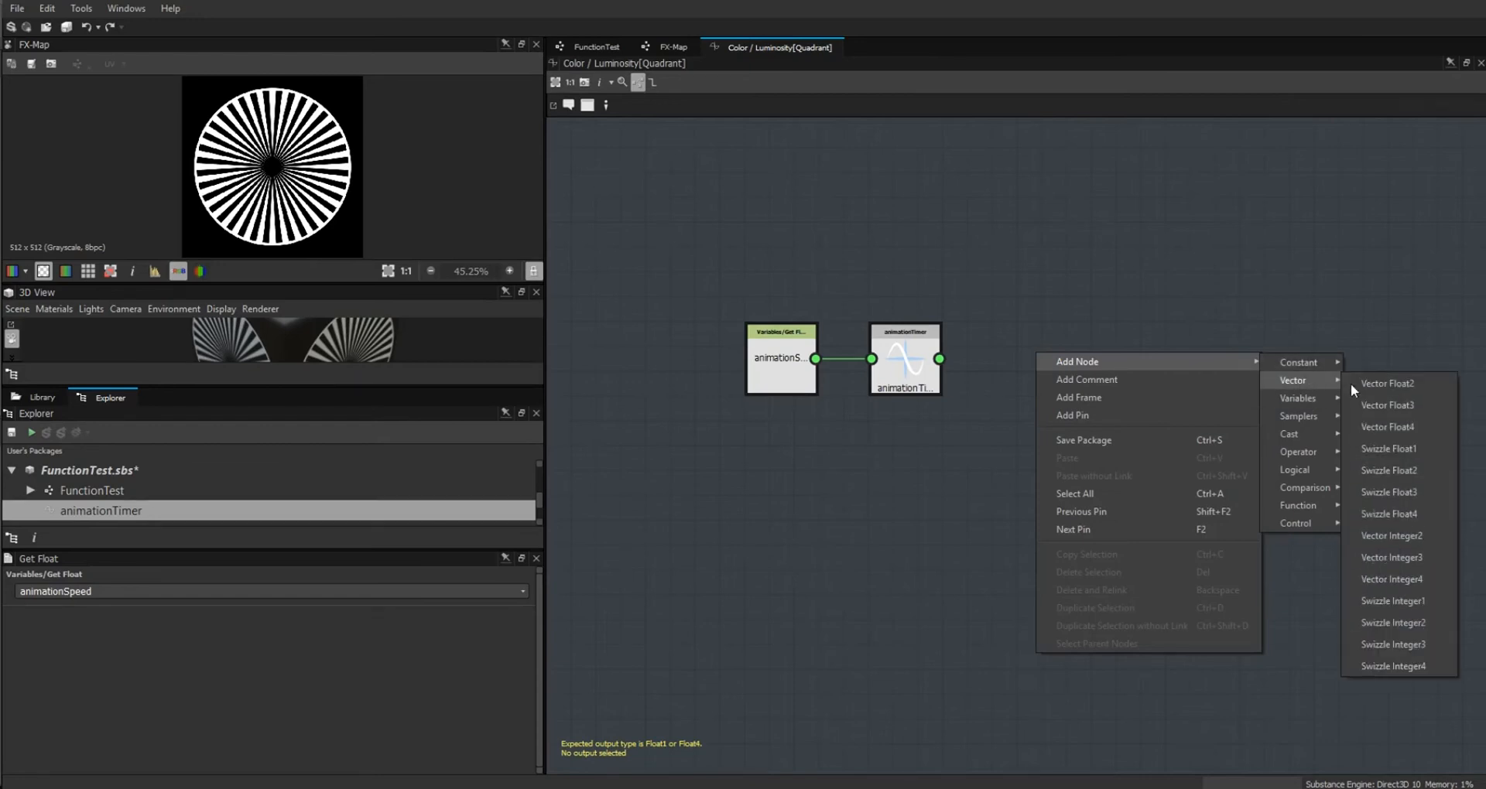
left_click(1405, 467)
left_click(1083, 441)
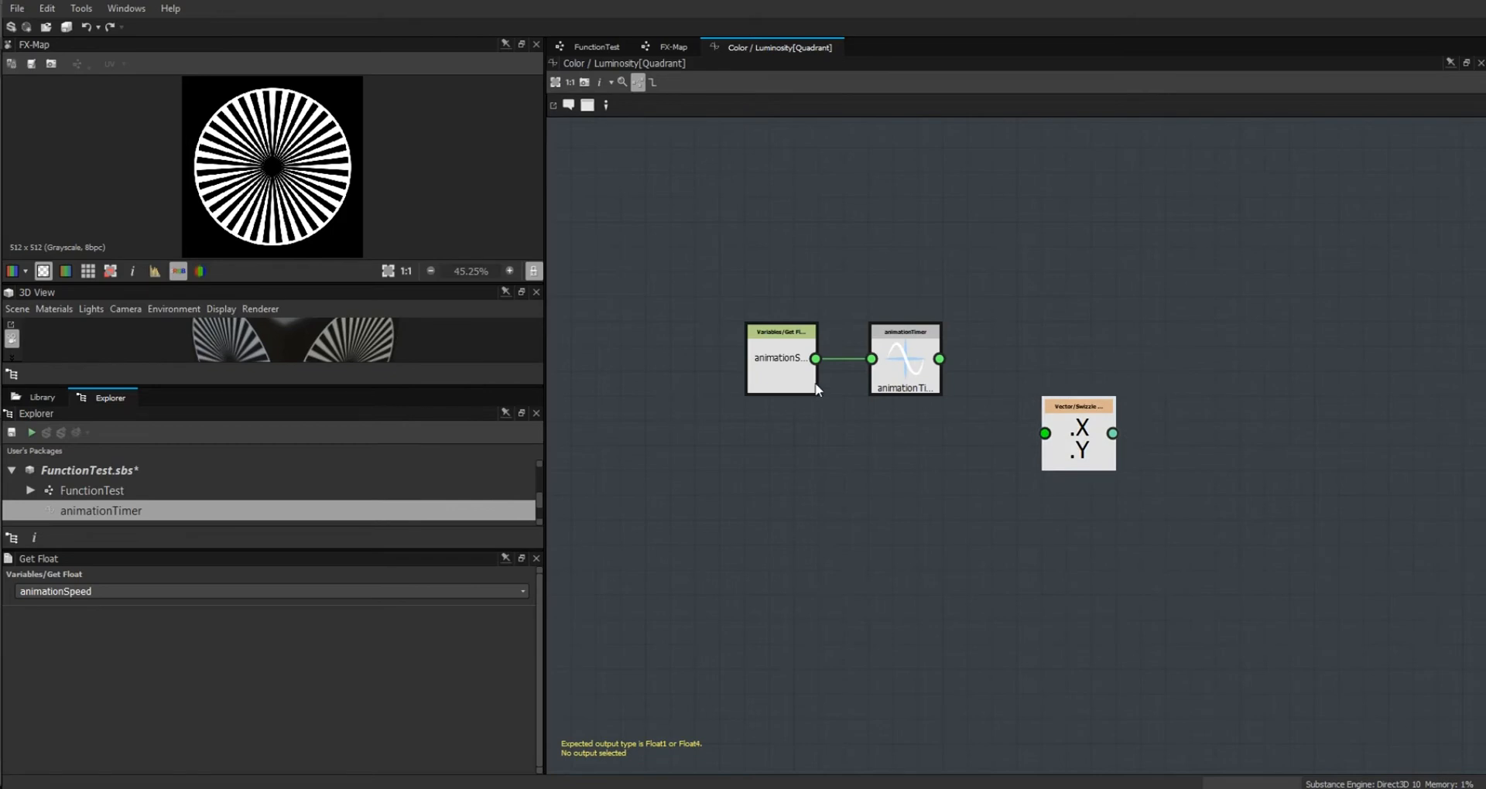
left_click_drag(939, 358, 1050, 376)
Examine the Swizzle Float2 node's X component options and move the node slightly closer to animationTimer.
left_click(1076, 451)
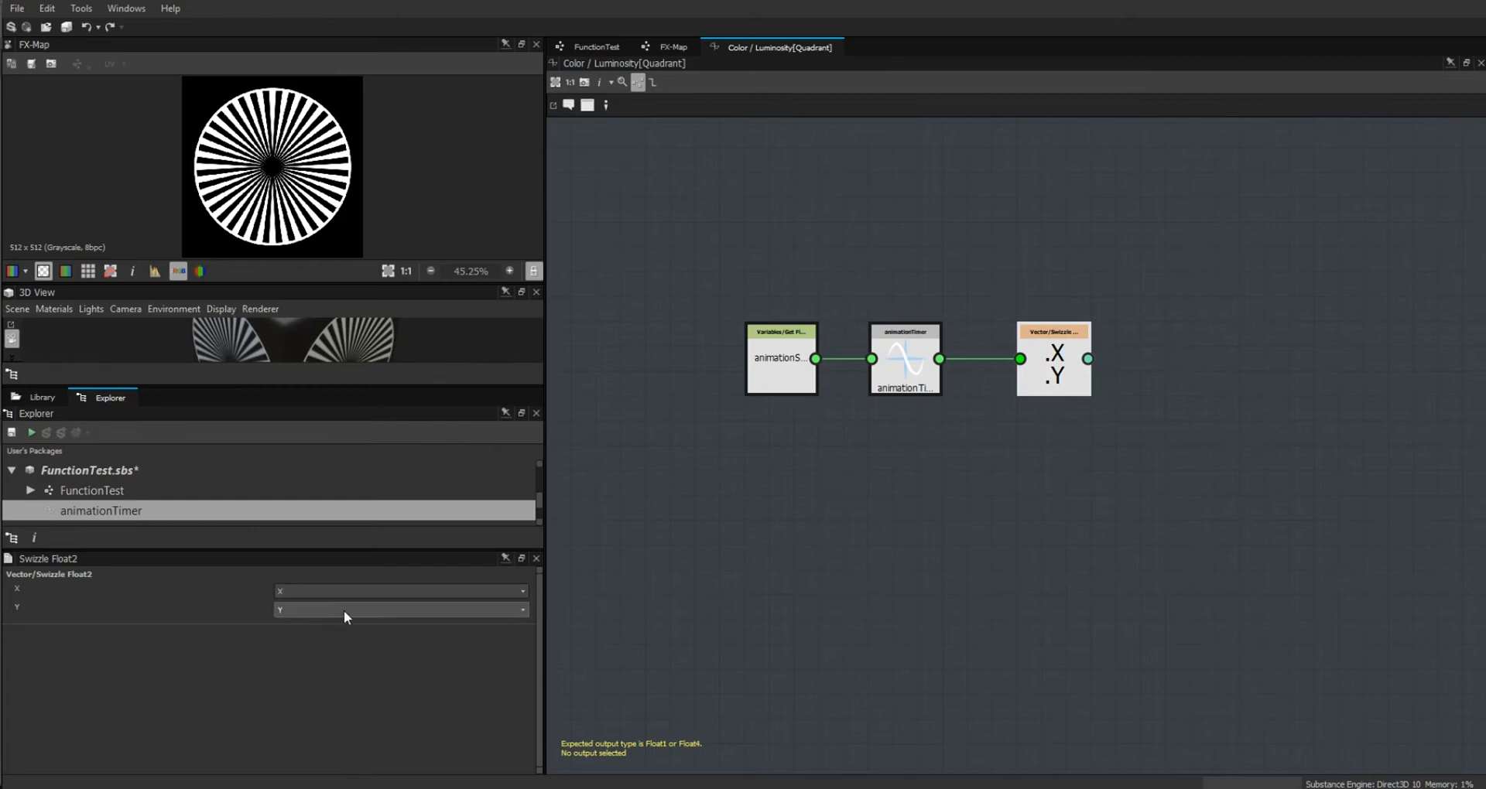
left_click(526, 591)
left_click(526, 590)
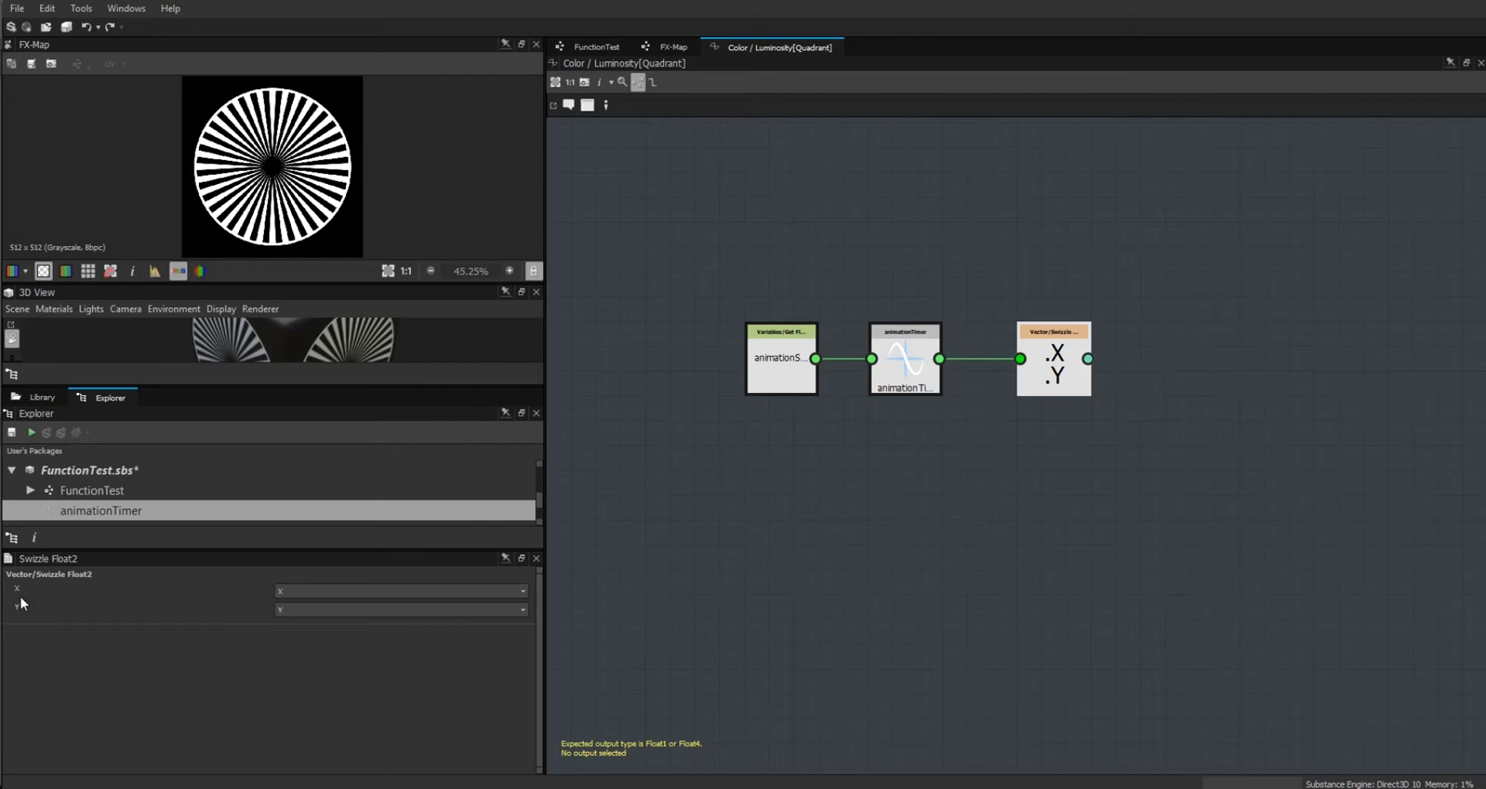
left_click_drag(1058, 377, 1043, 374)
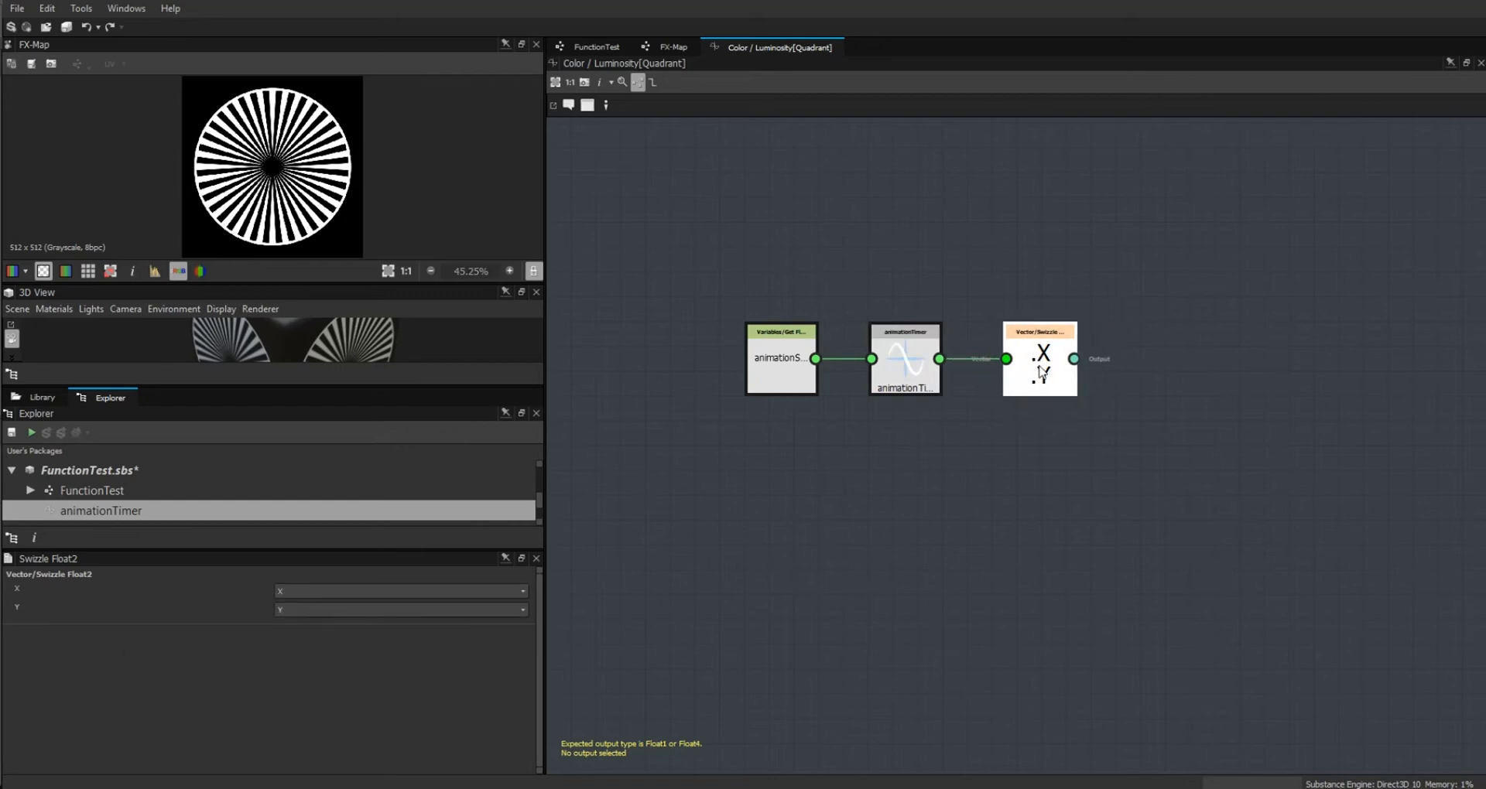
scroll(1182, 511, "down", 1)
middle_click_drag(1182, 510, 1022, 489)
scroll(1023, 487, "up", 1)
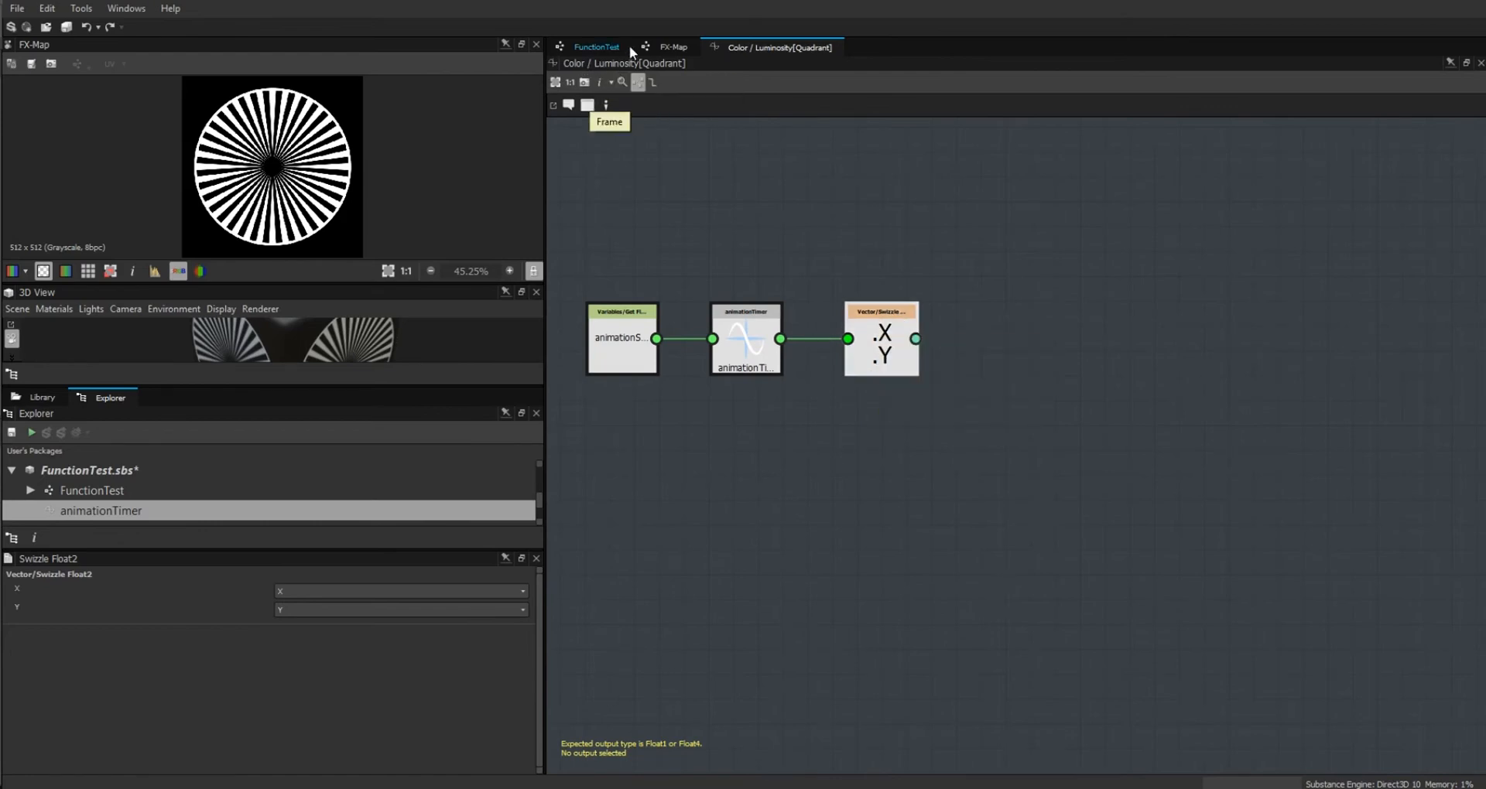
Check the Color / Luminosity parameter on the FX-Map's Quadrant node and return to its function graph.
left_click(670, 50)
left_click(955, 398)
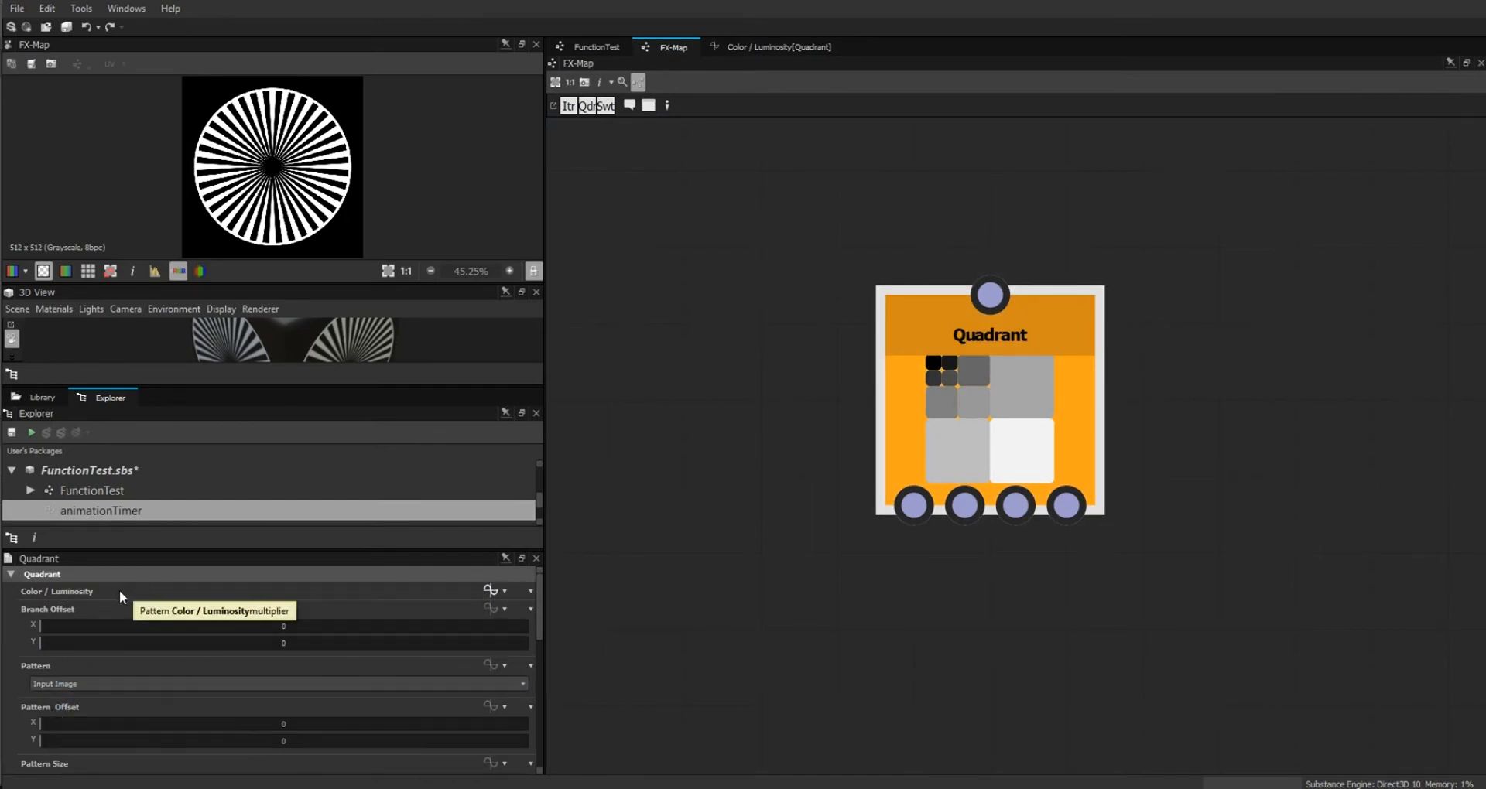
left_click(801, 45)
Add a Set variable node after the Swizzle Float2 node and connect the swizzle output to its value input.
right_click(1064, 324)
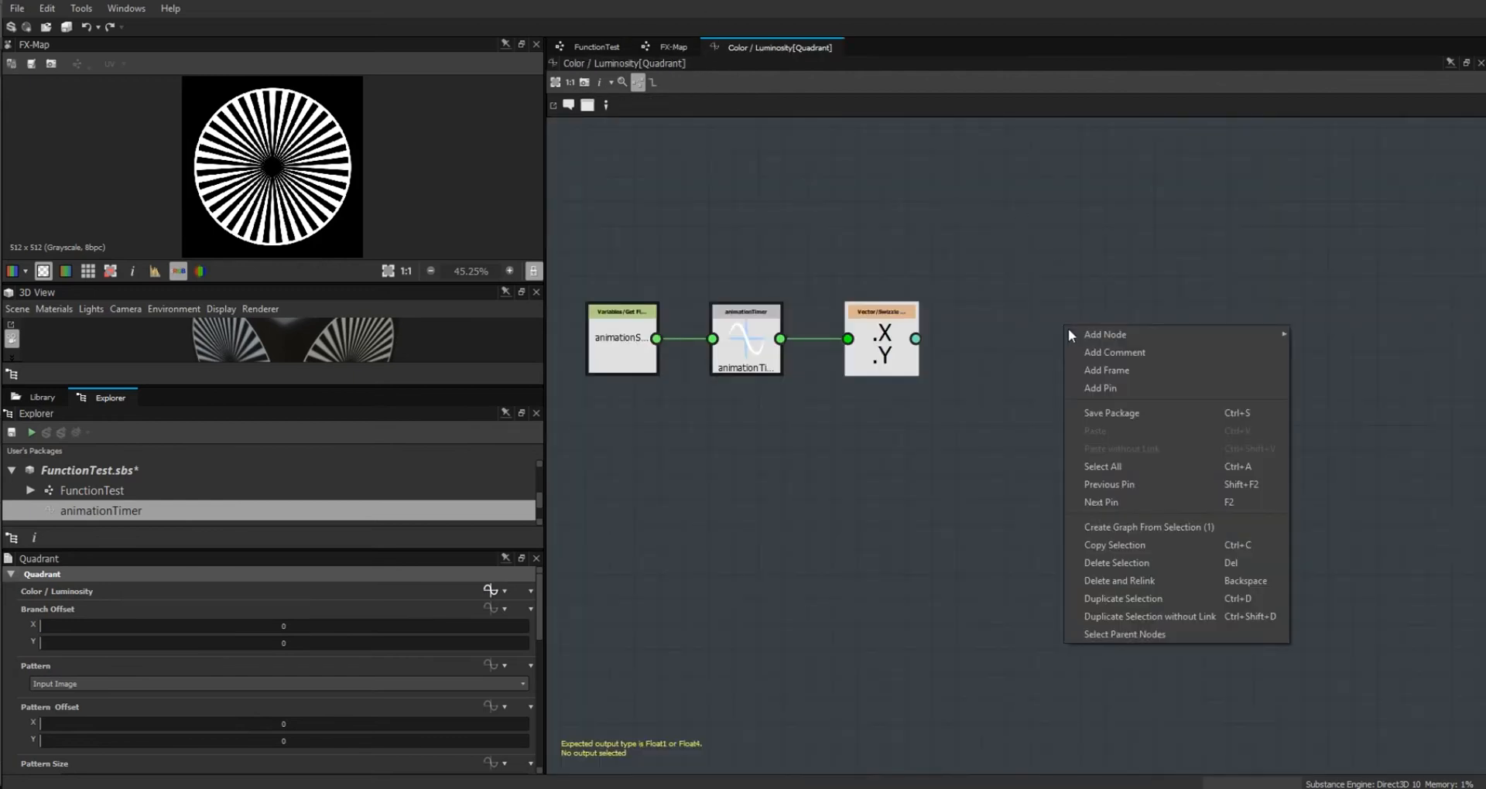
mouse_move(1108, 339)
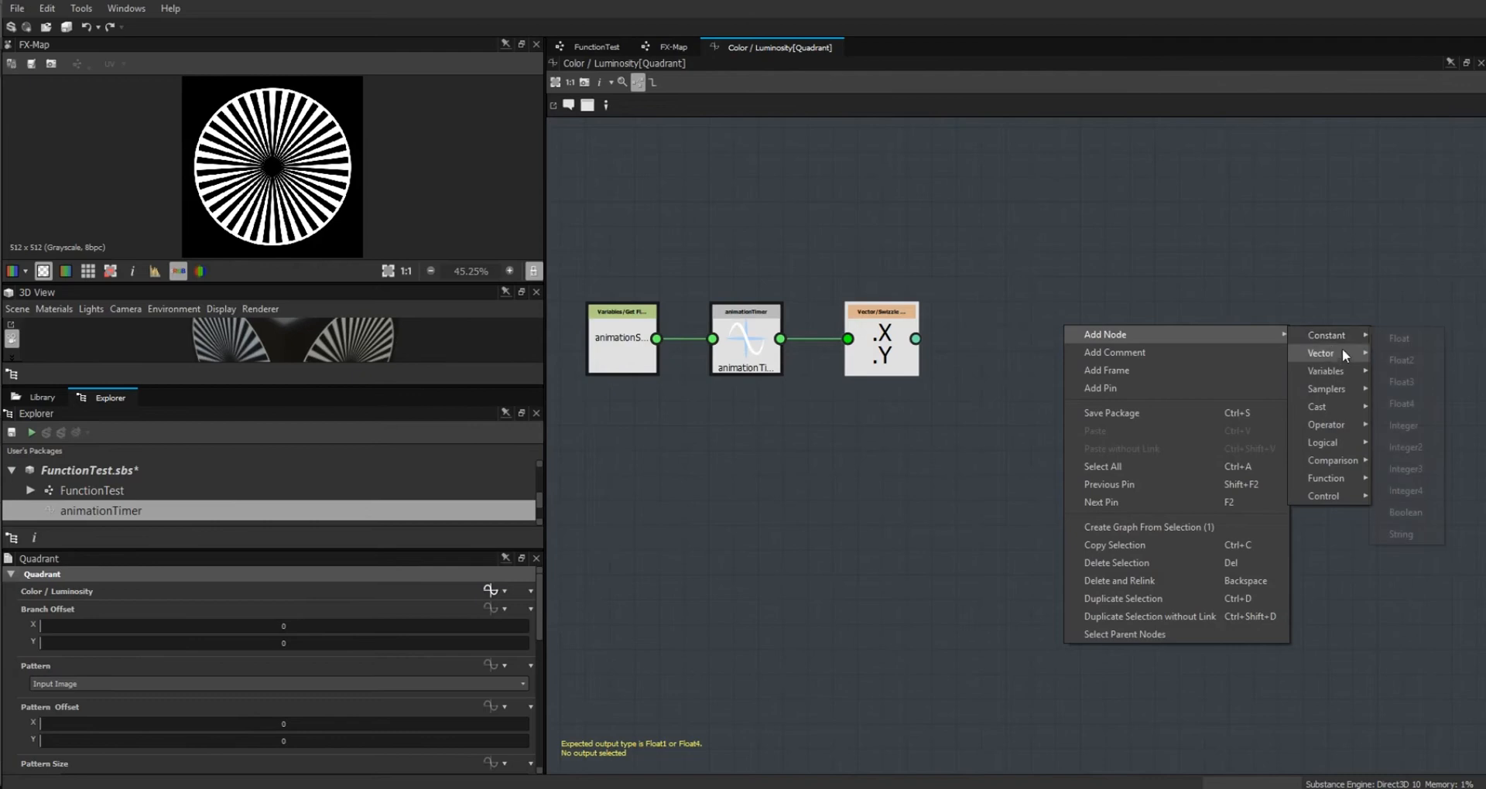
mouse_move(1344, 368)
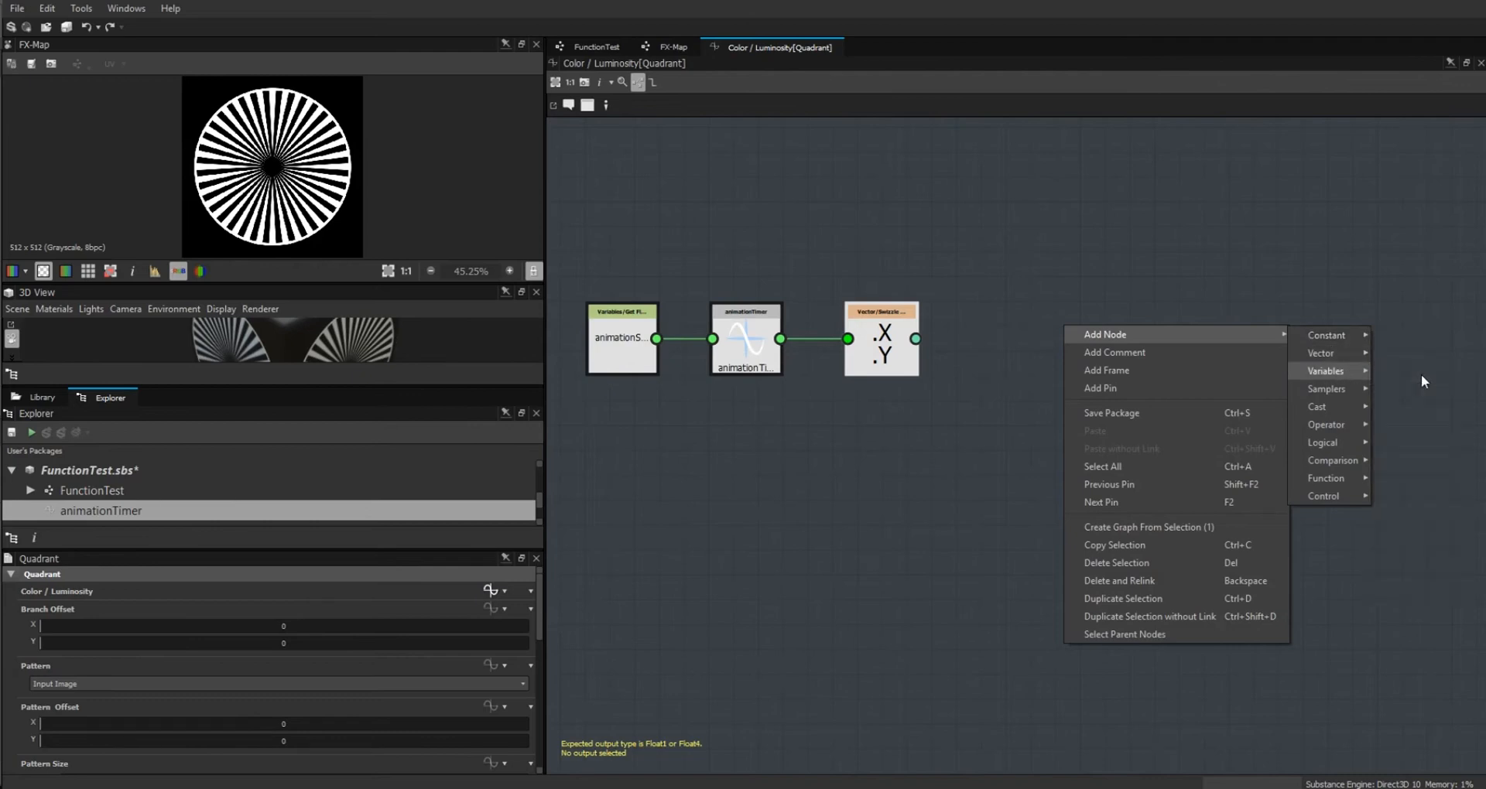
left_click(1421, 375)
left_click(1092, 348)
left_click(852, 352)
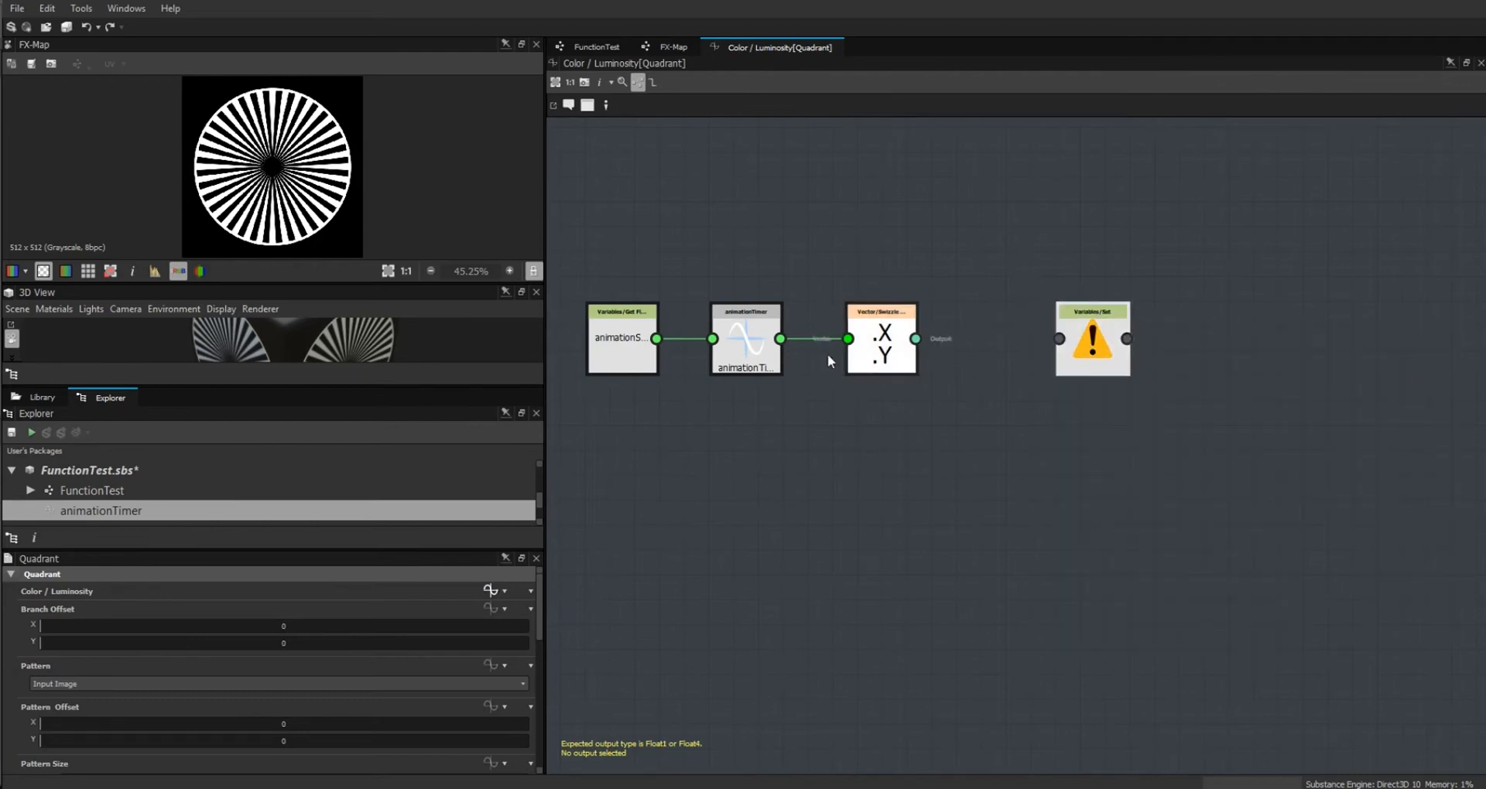
left_click_drag(915, 339, 1059, 339)
left_click(1087, 341)
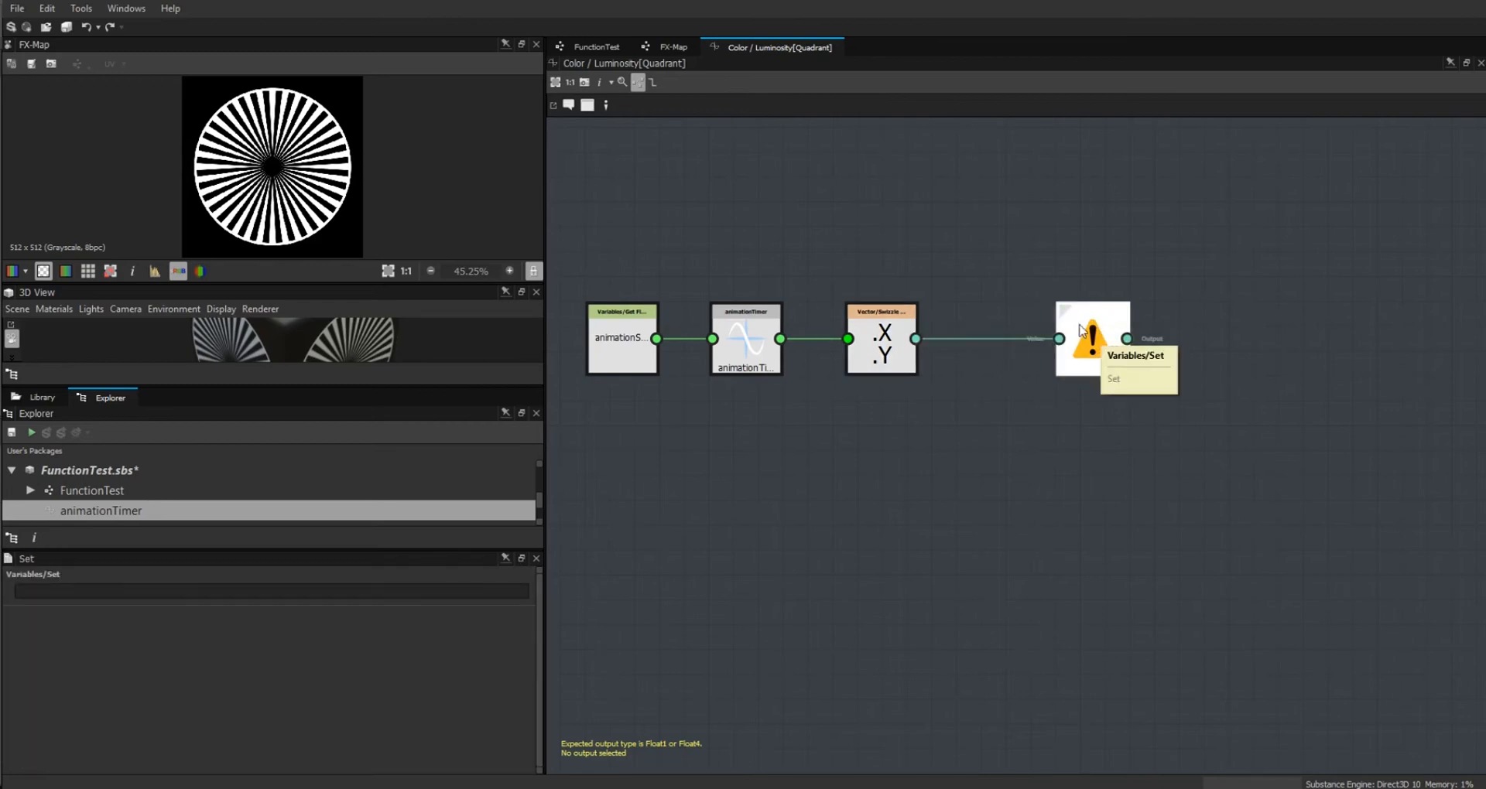
left_click_drag(1082, 346, 1042, 344)
key("ctrl+z")
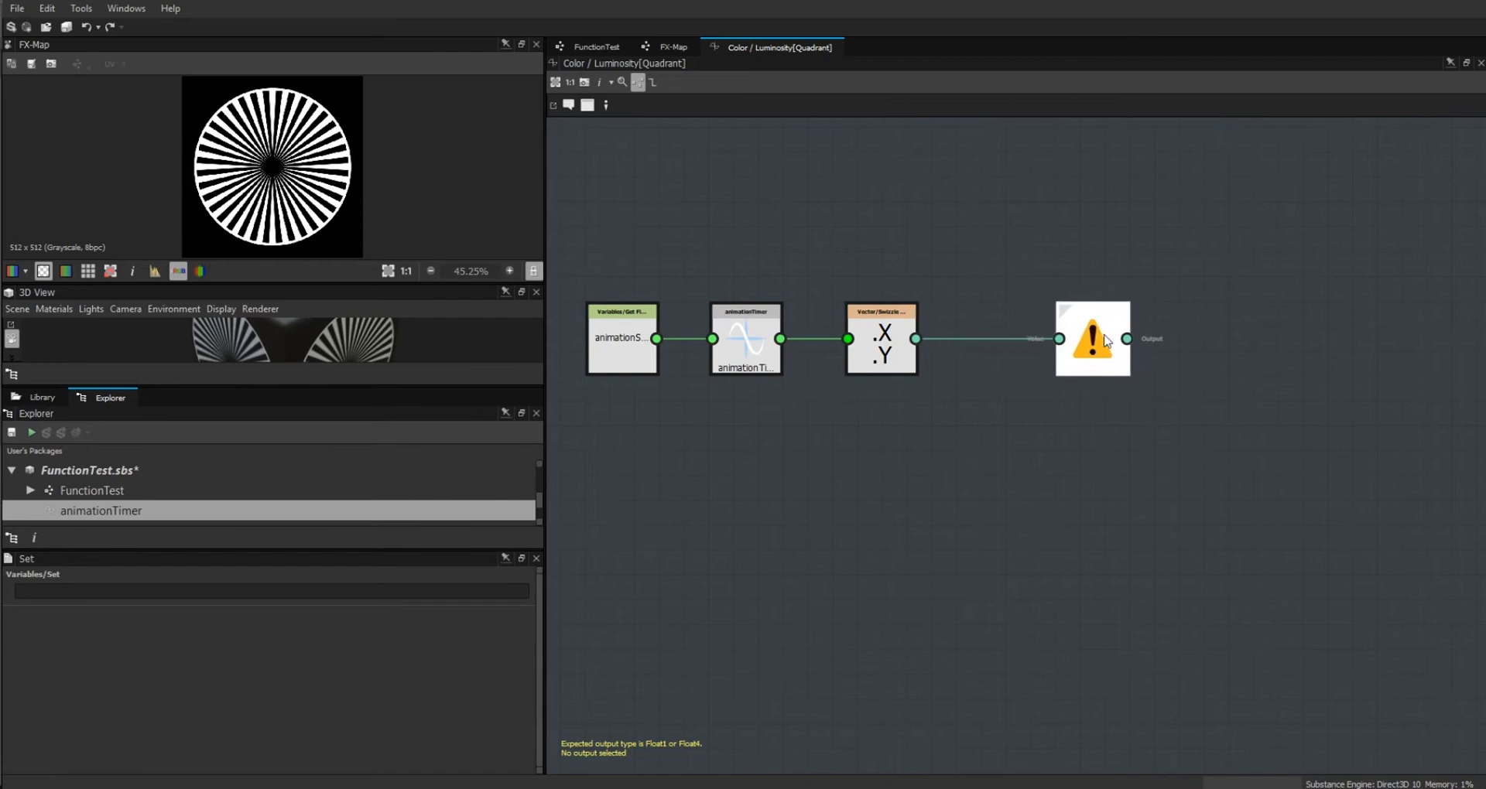
left_click_drag(974, 239, 977, 415)
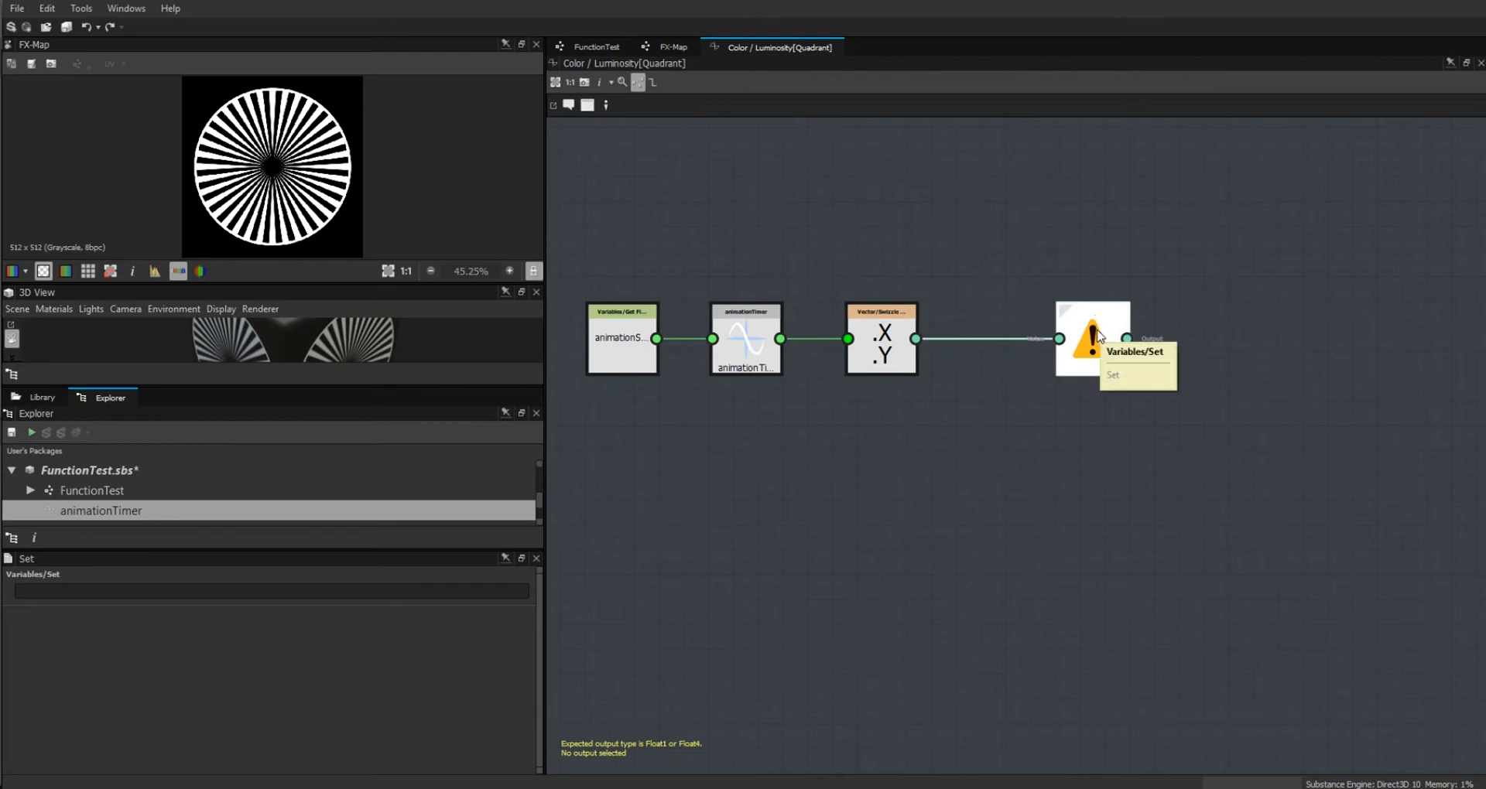
Name the Set node's variable panSpeed.
left_click(167, 595)
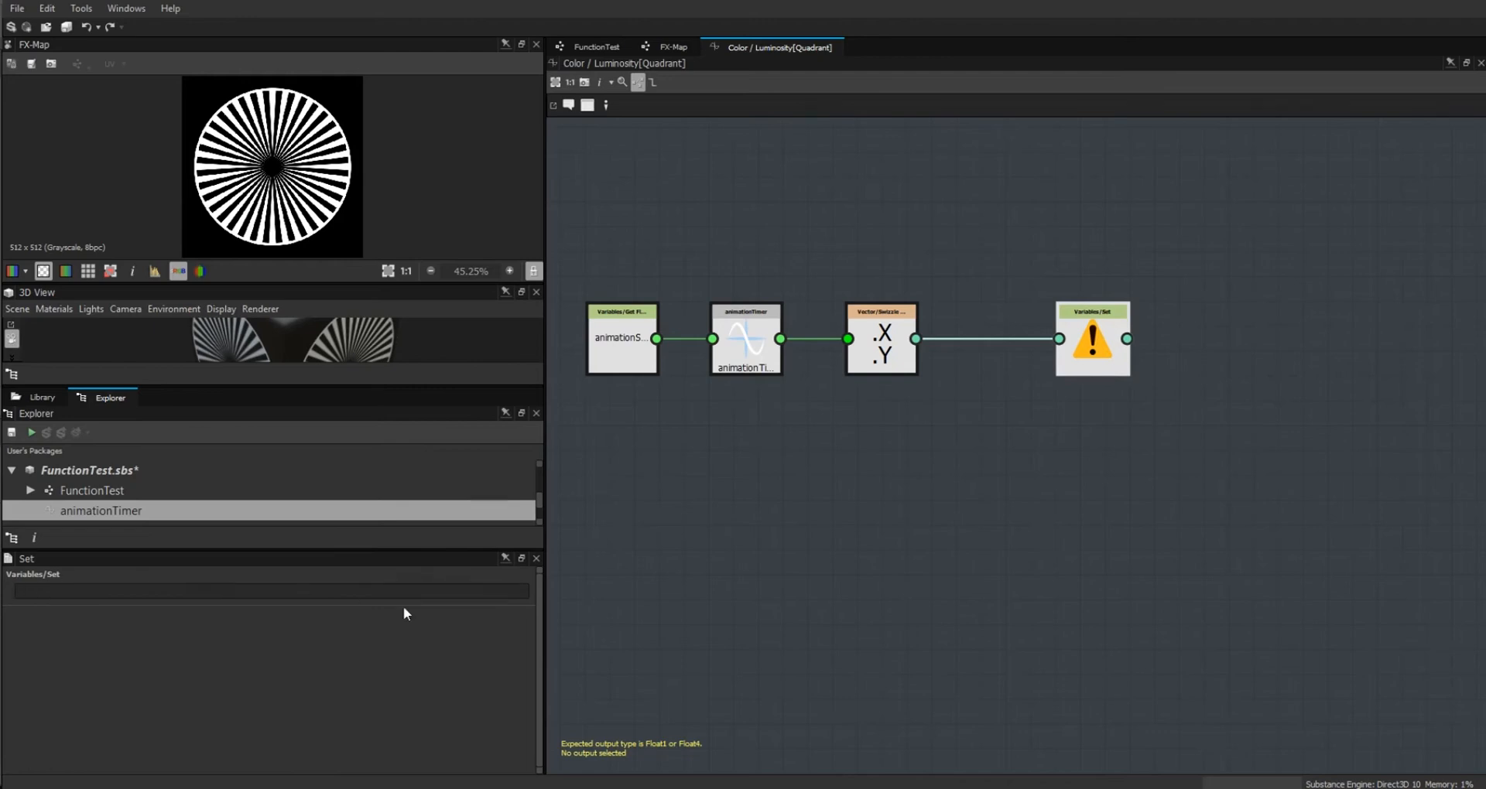
type("pan")
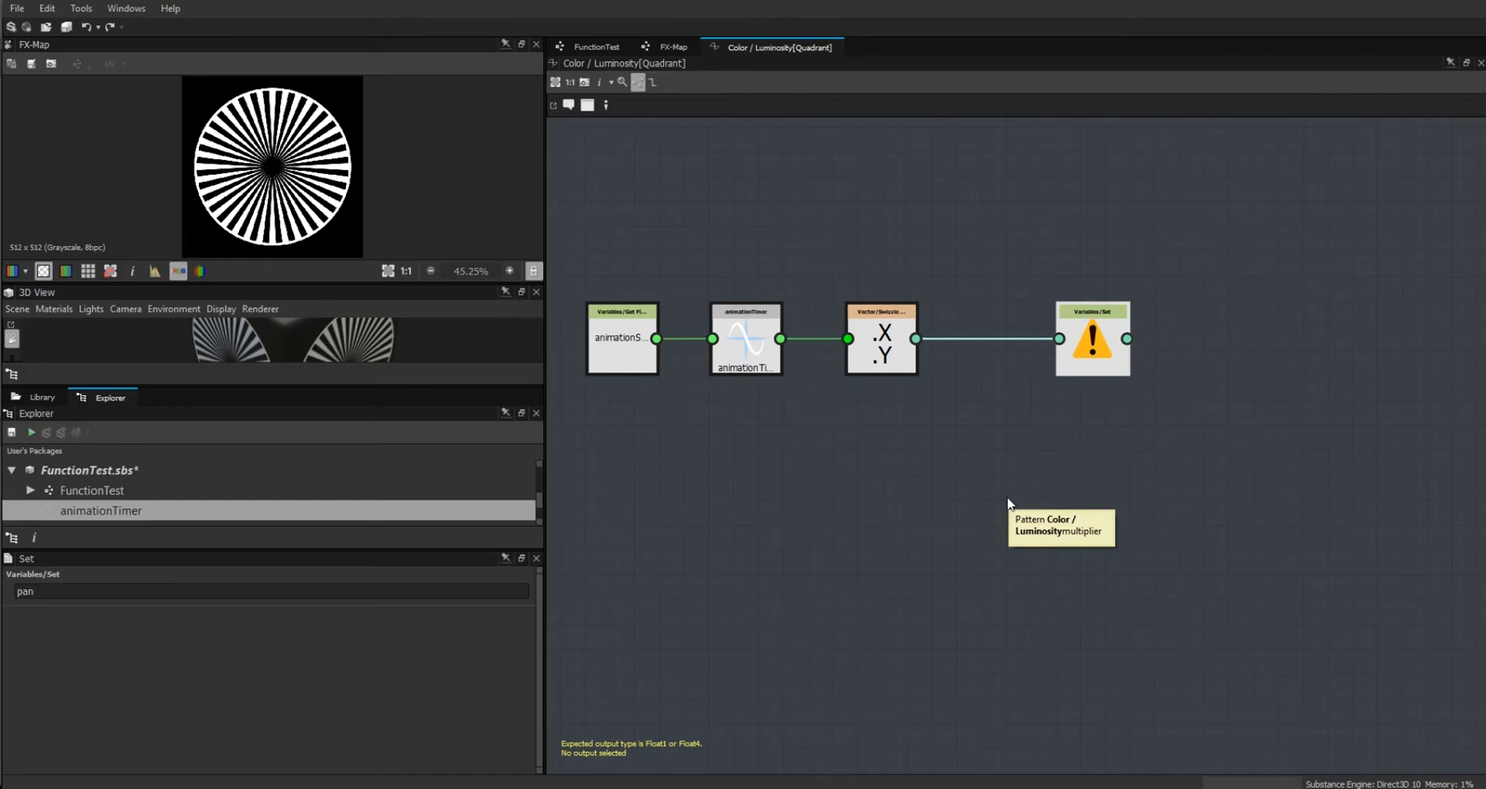
type("Speed")
left_click_drag(86, 593, 1, 593)
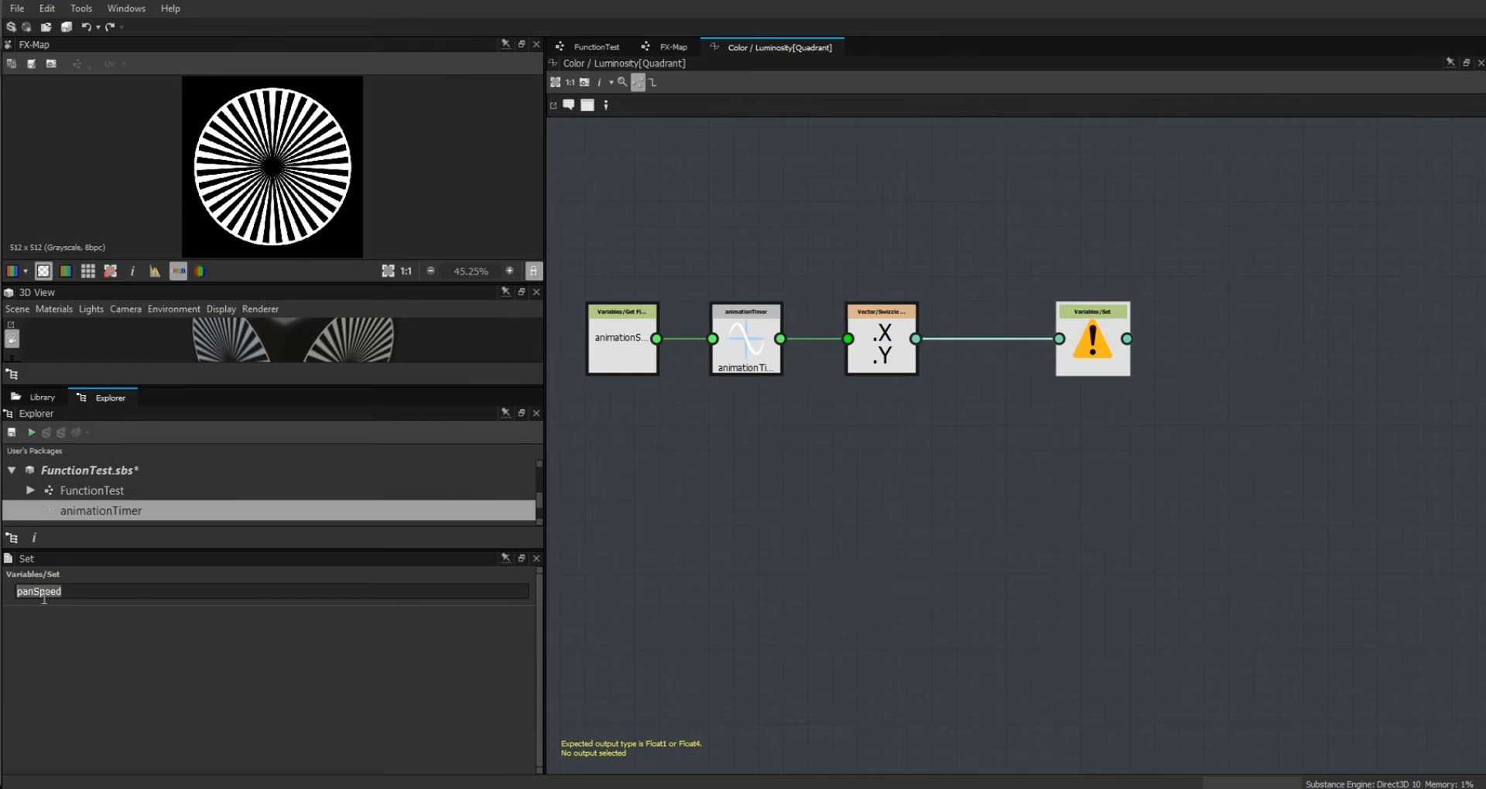
left_click(684, 585)
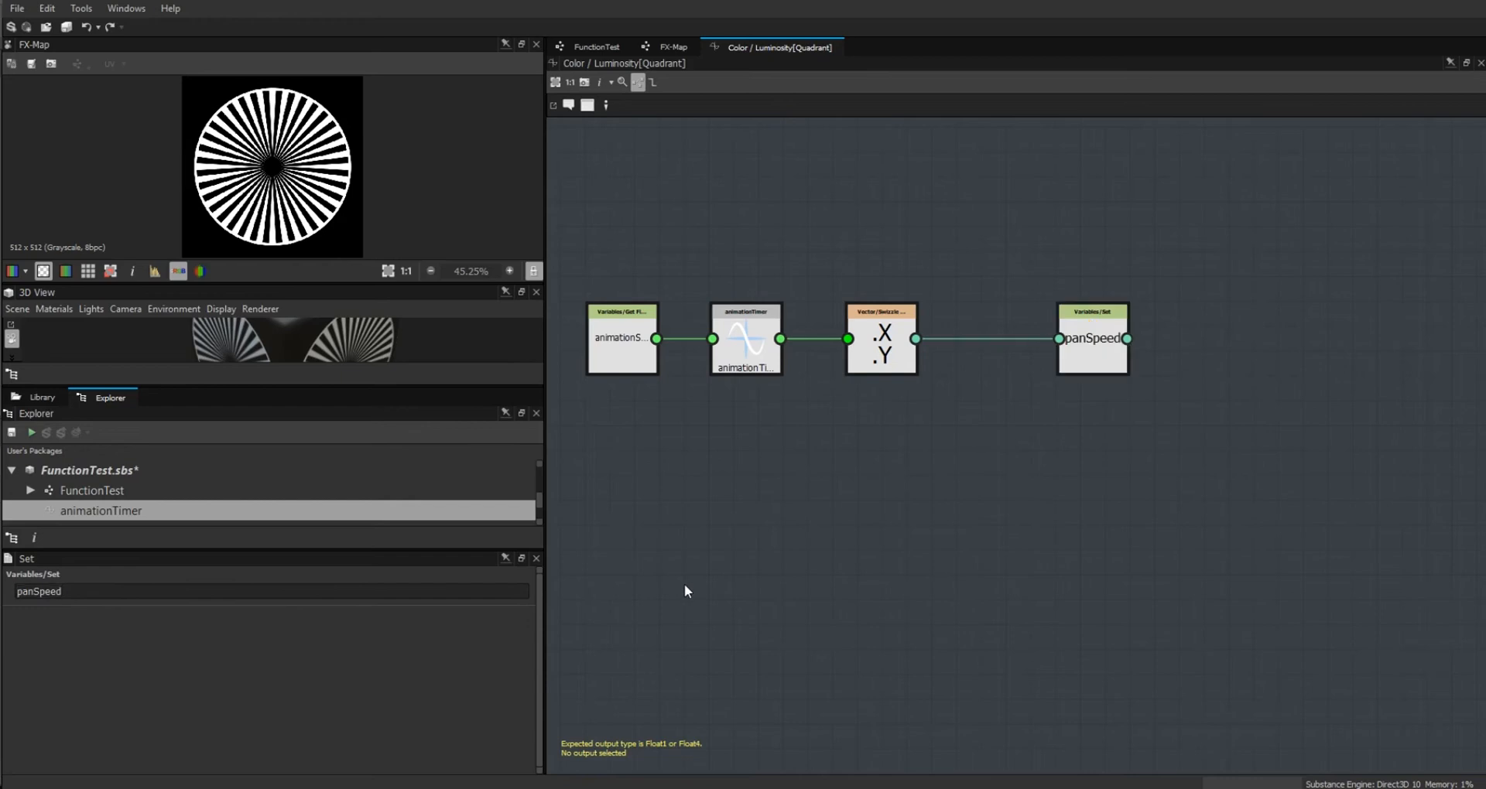
Move the panSpeed Set node closer to the Swizzle Float2 node, keeping it level with the chain.
left_click(1092, 355)
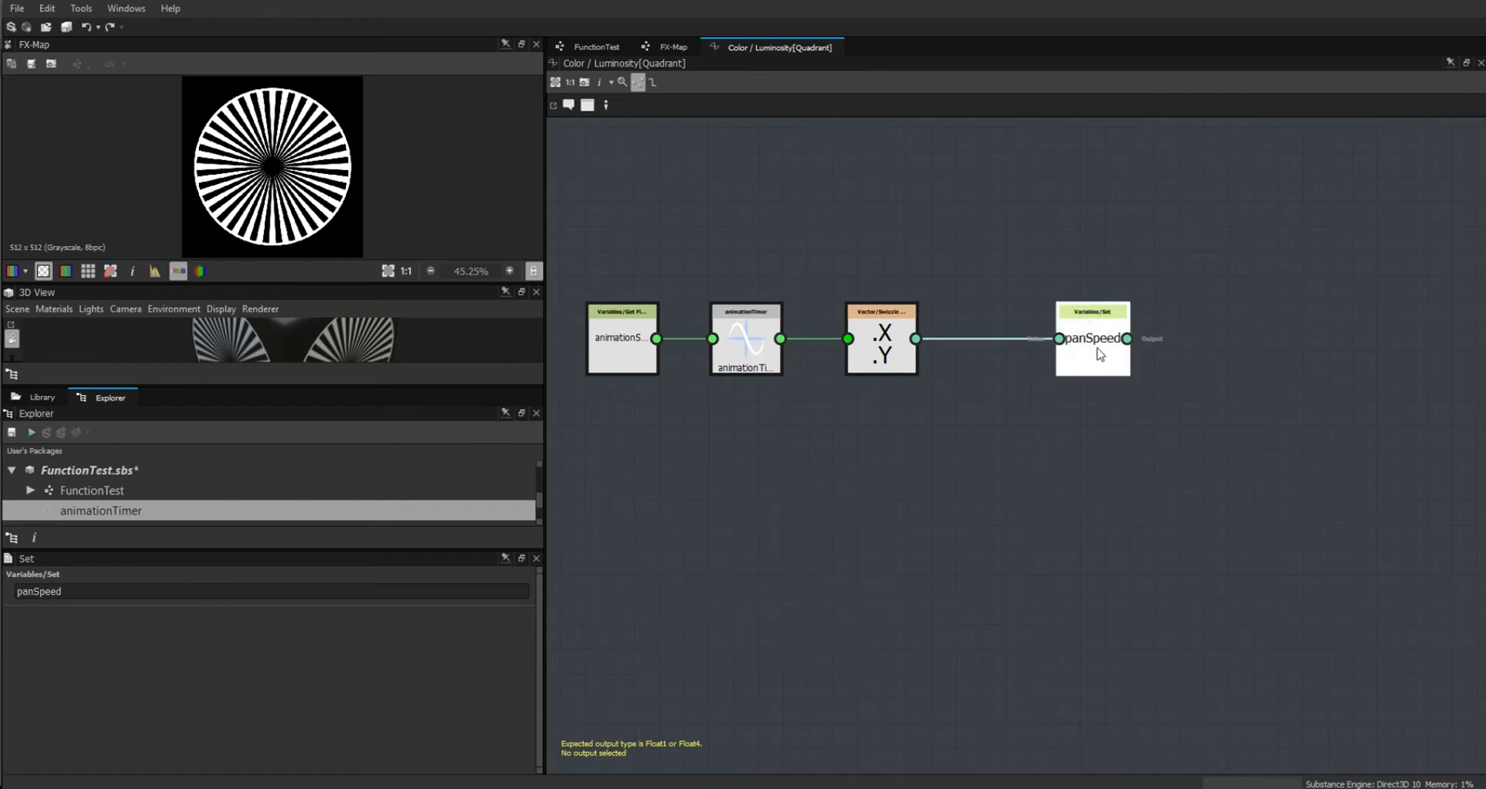
left_click_drag(1093, 350, 1056, 356)
right_click(1057, 340)
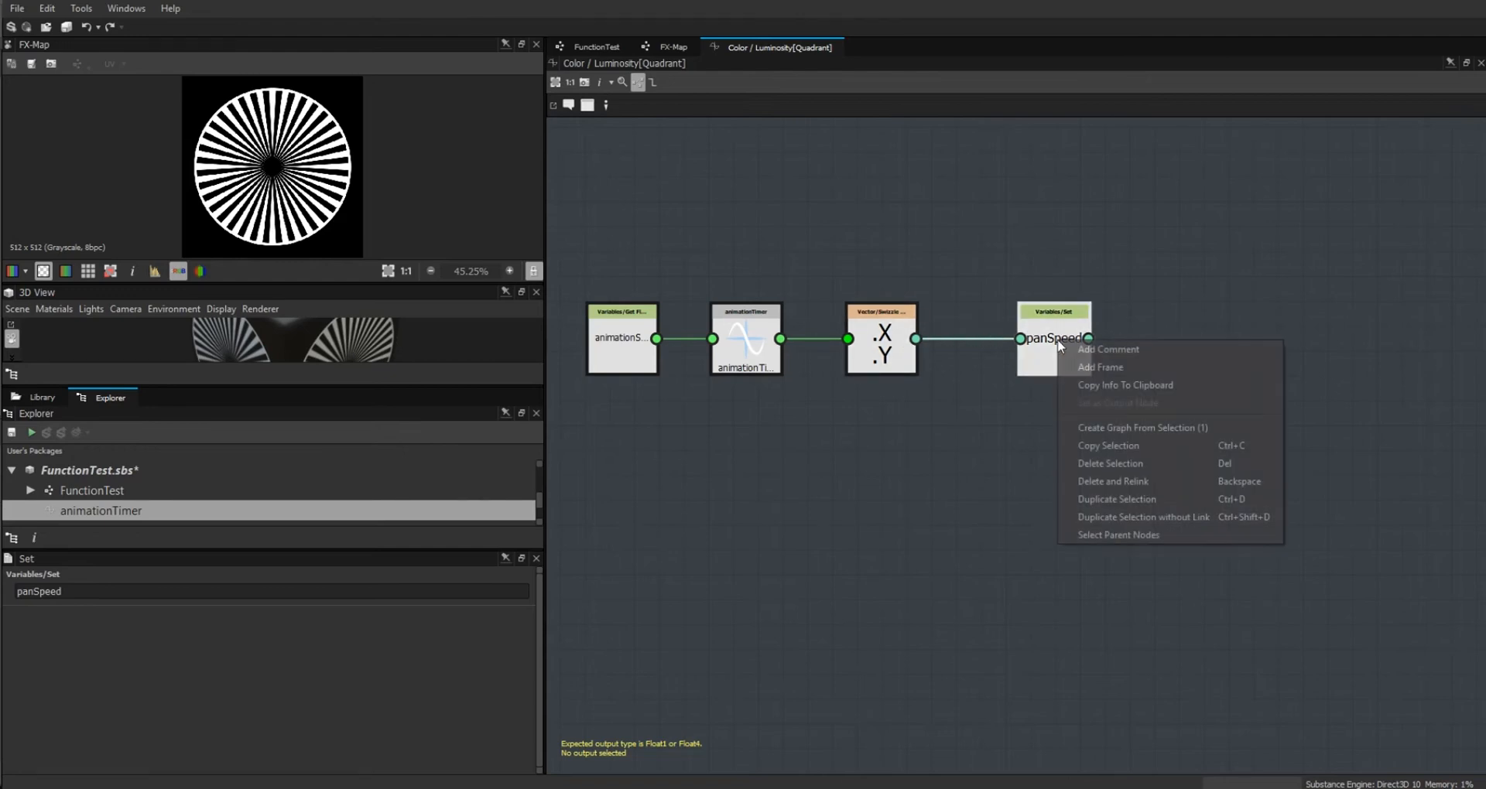
left_click(1043, 417)
left_click_drag(1050, 348, 1015, 355)
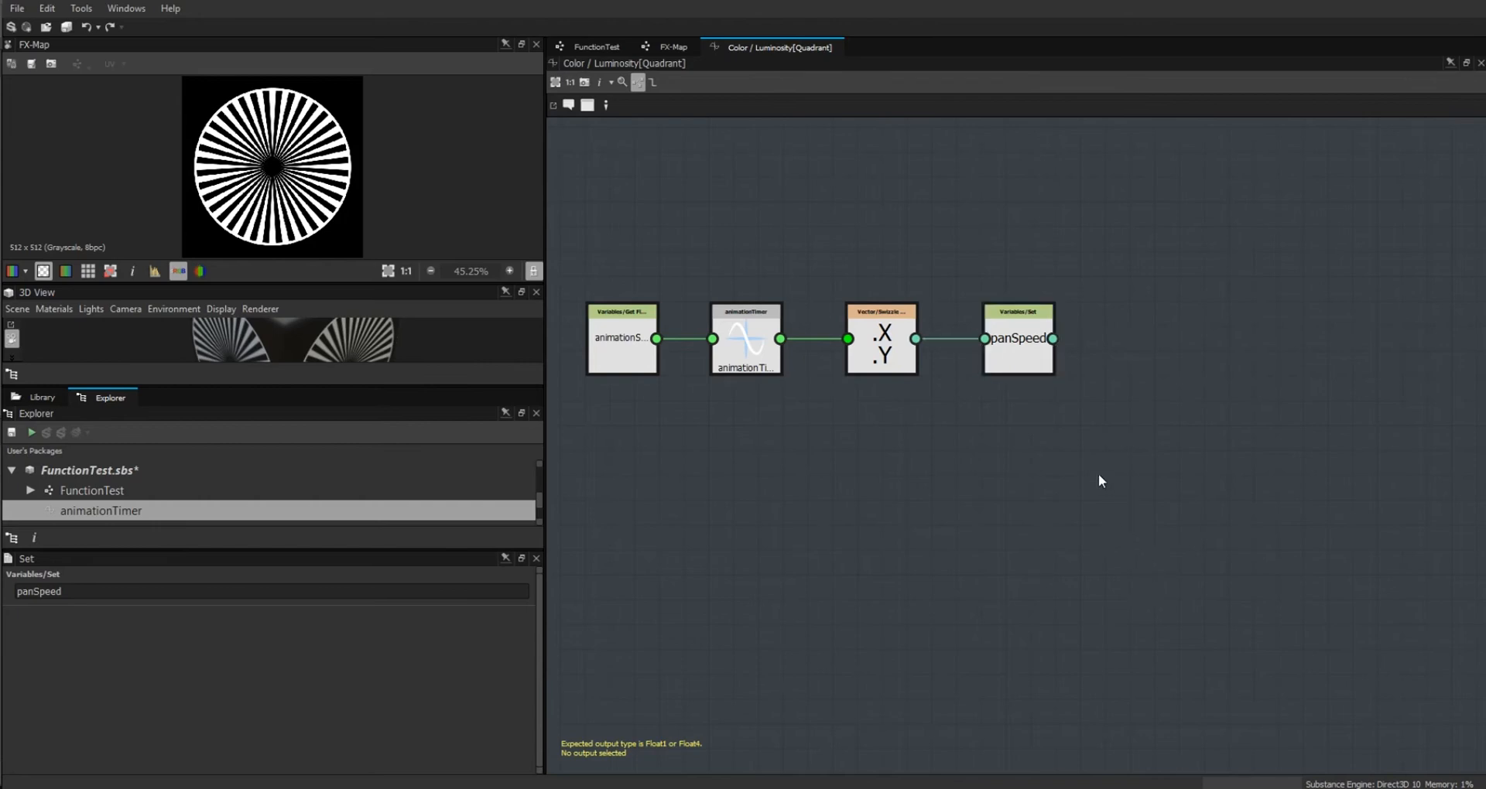
Set the animationTimer node as the output node of the Color / Luminosity function.
left_click(758, 353)
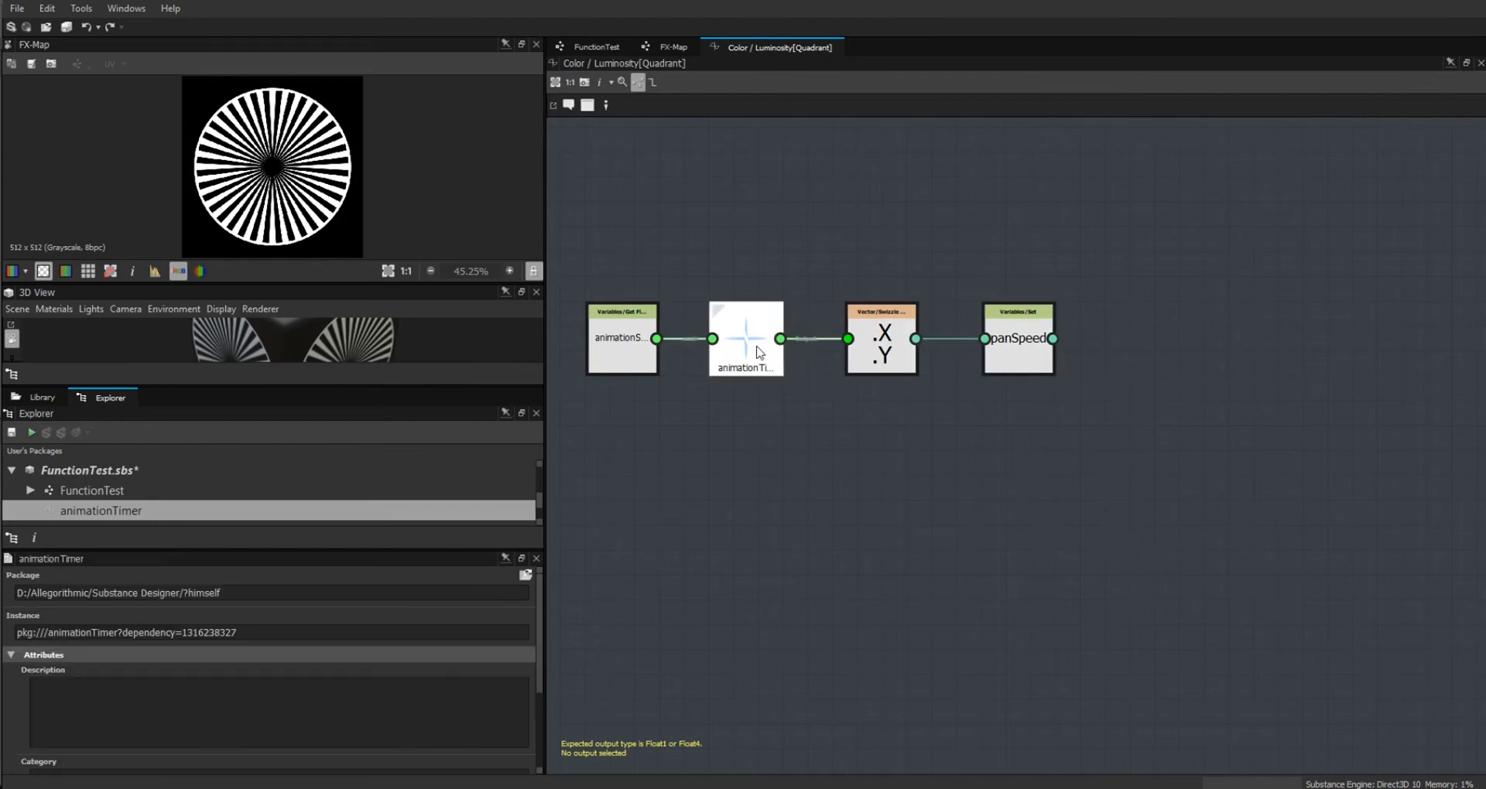
left_click(1025, 360)
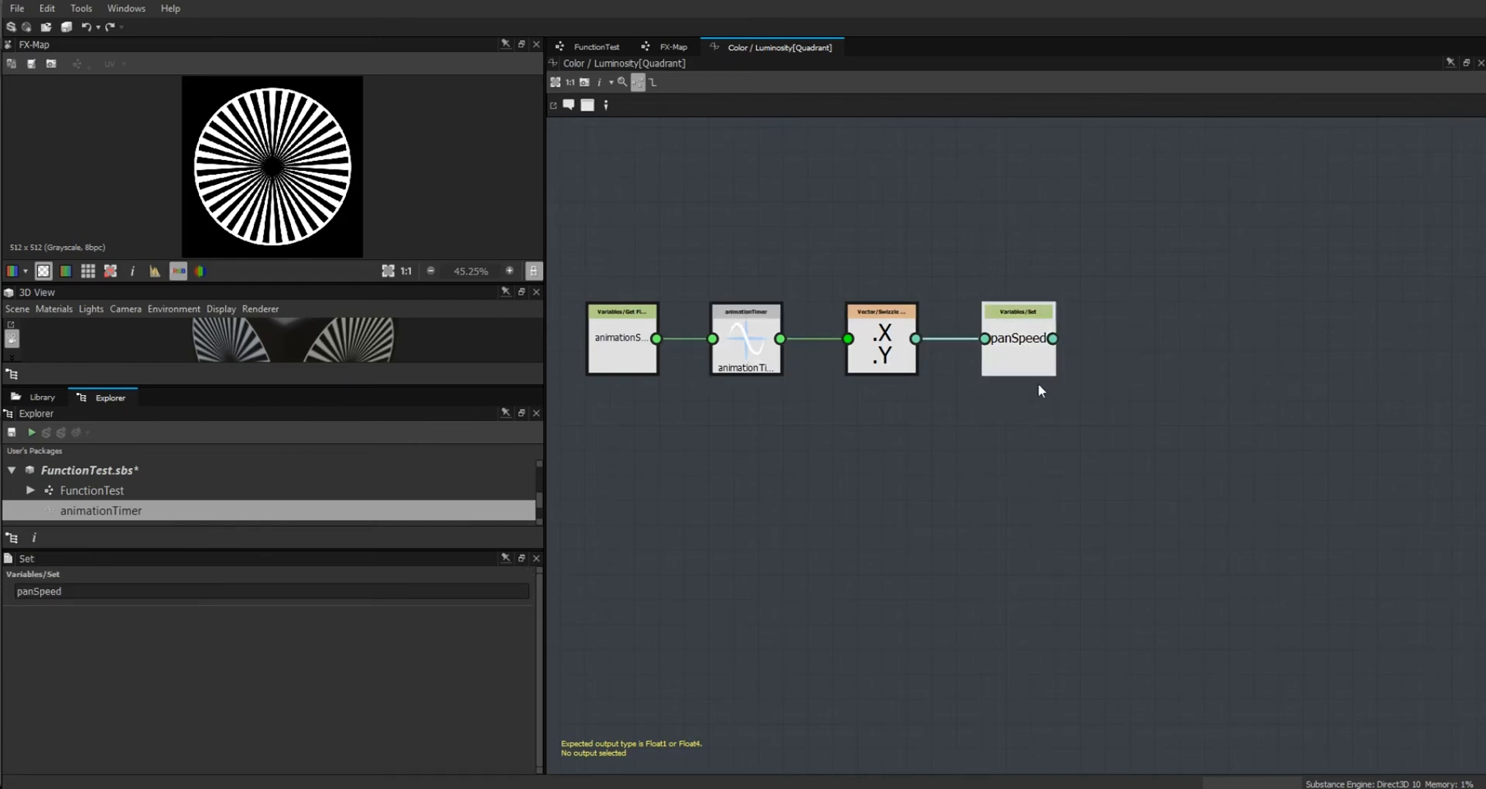
right_click(1019, 339)
left_click(907, 478)
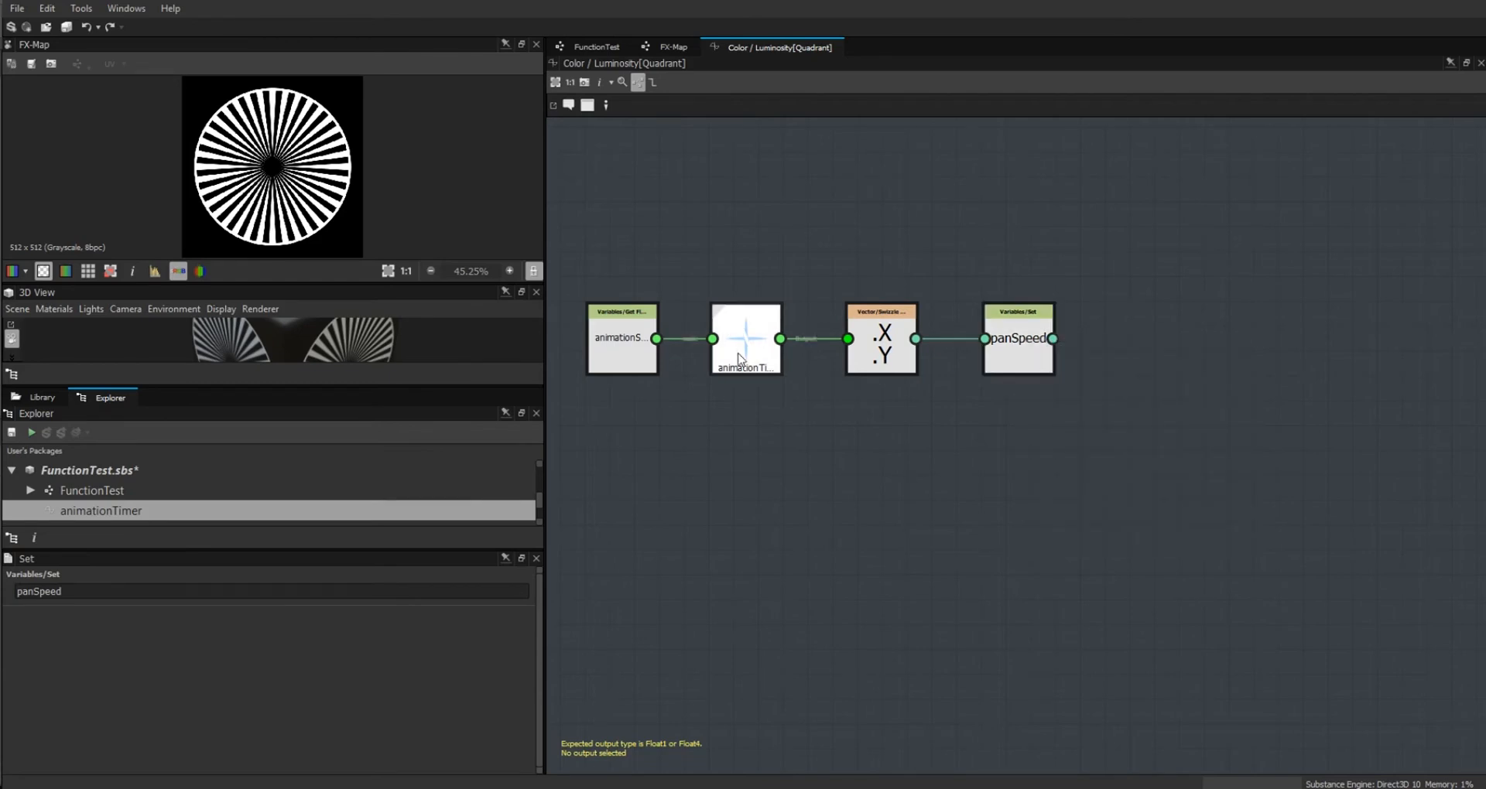
right_click(744, 339)
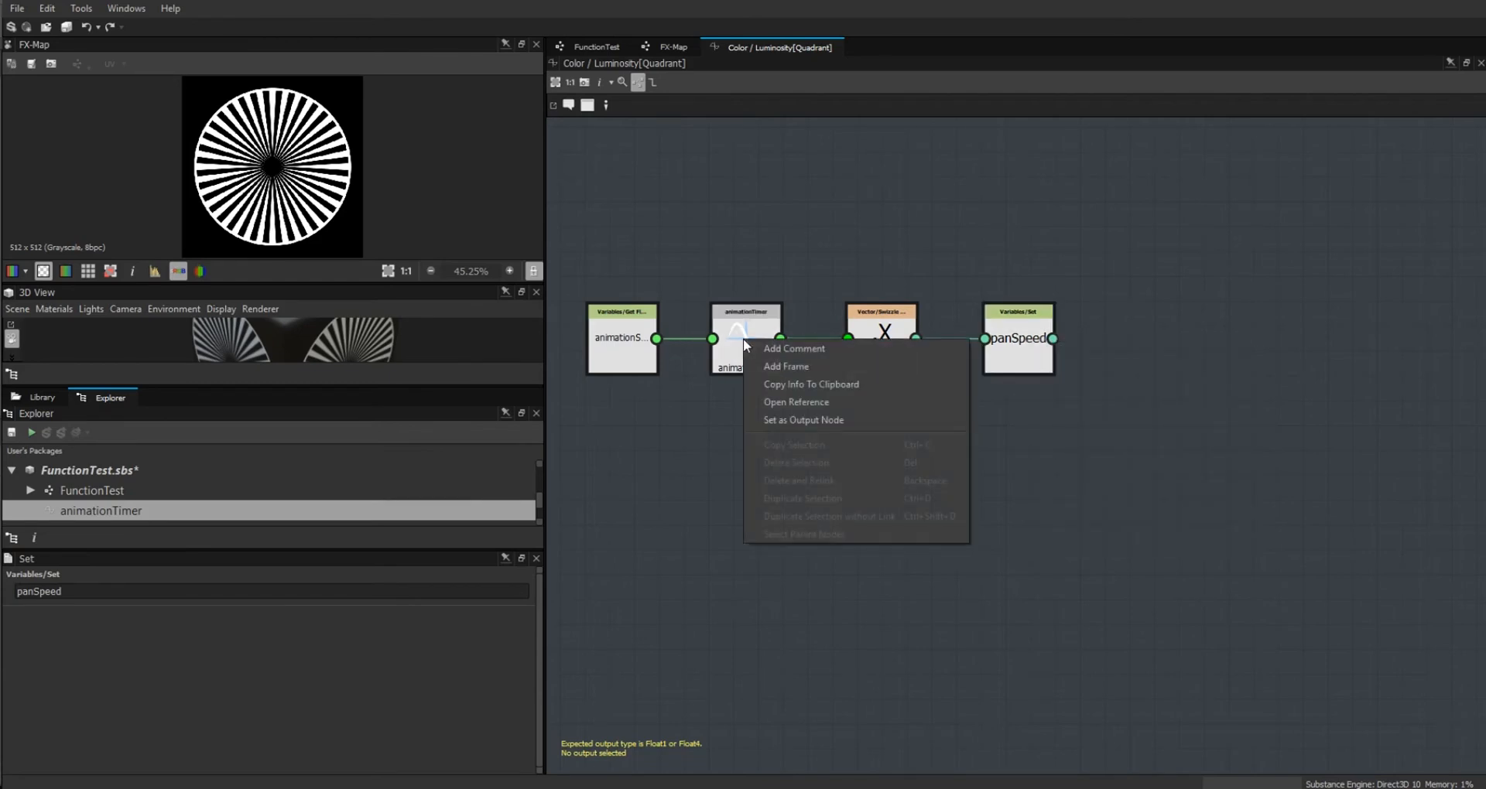
left_click(838, 421)
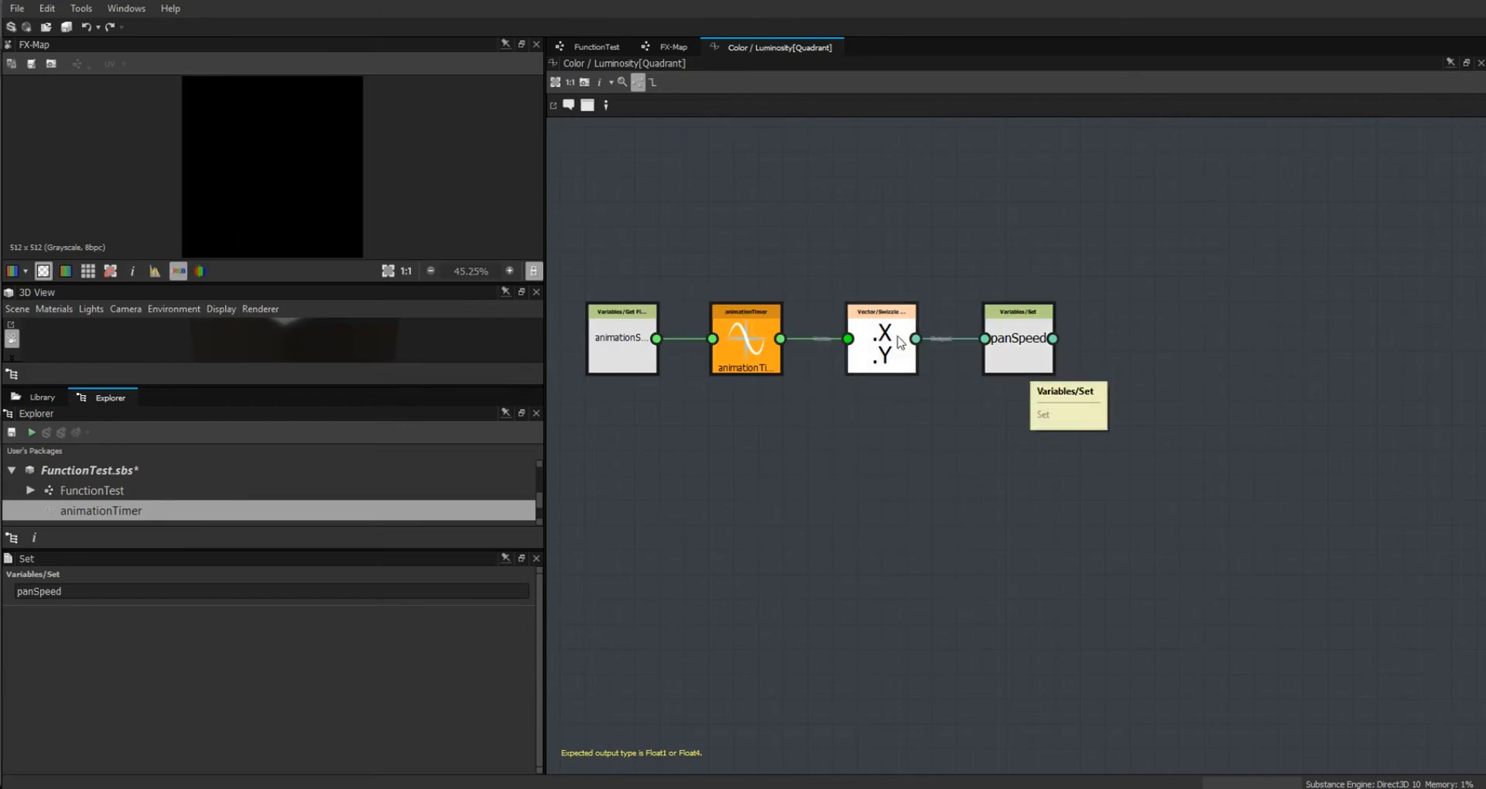
Add a Sequence control node beyond the panSpeed Set node and connect the Set output to its first input.
left_click(667, 48)
left_click(978, 407)
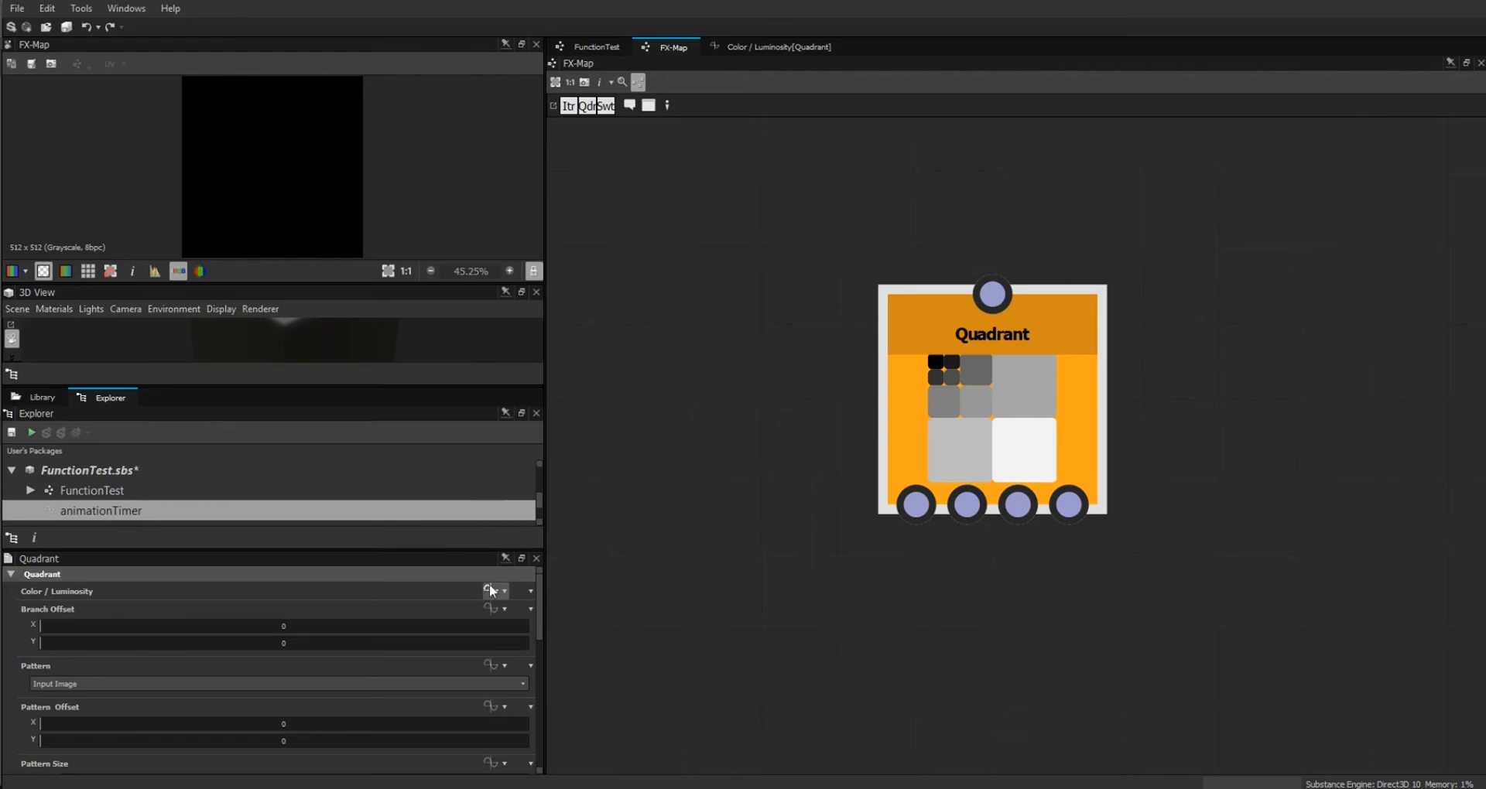
left_click(773, 45)
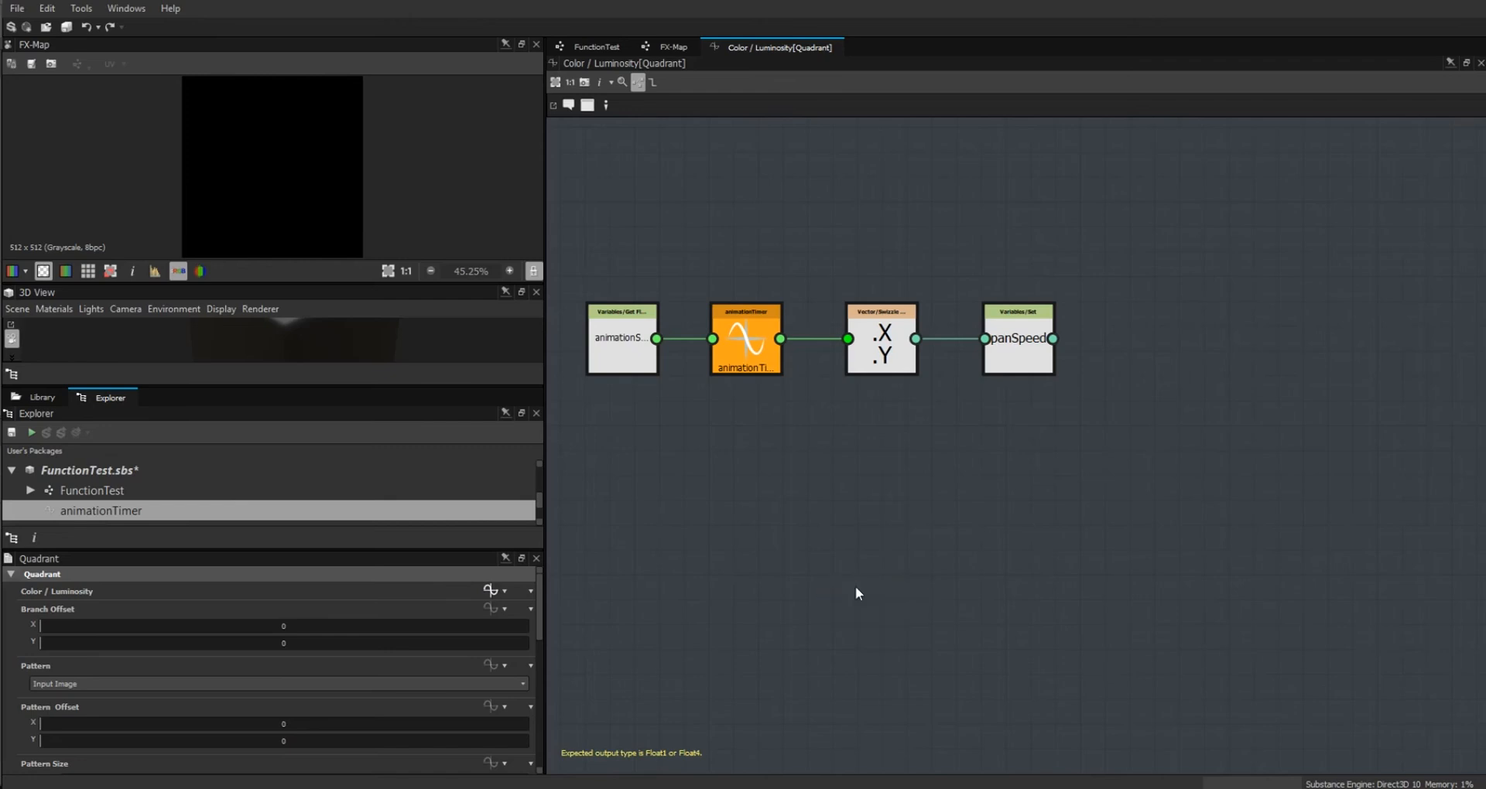
right_click(1151, 375)
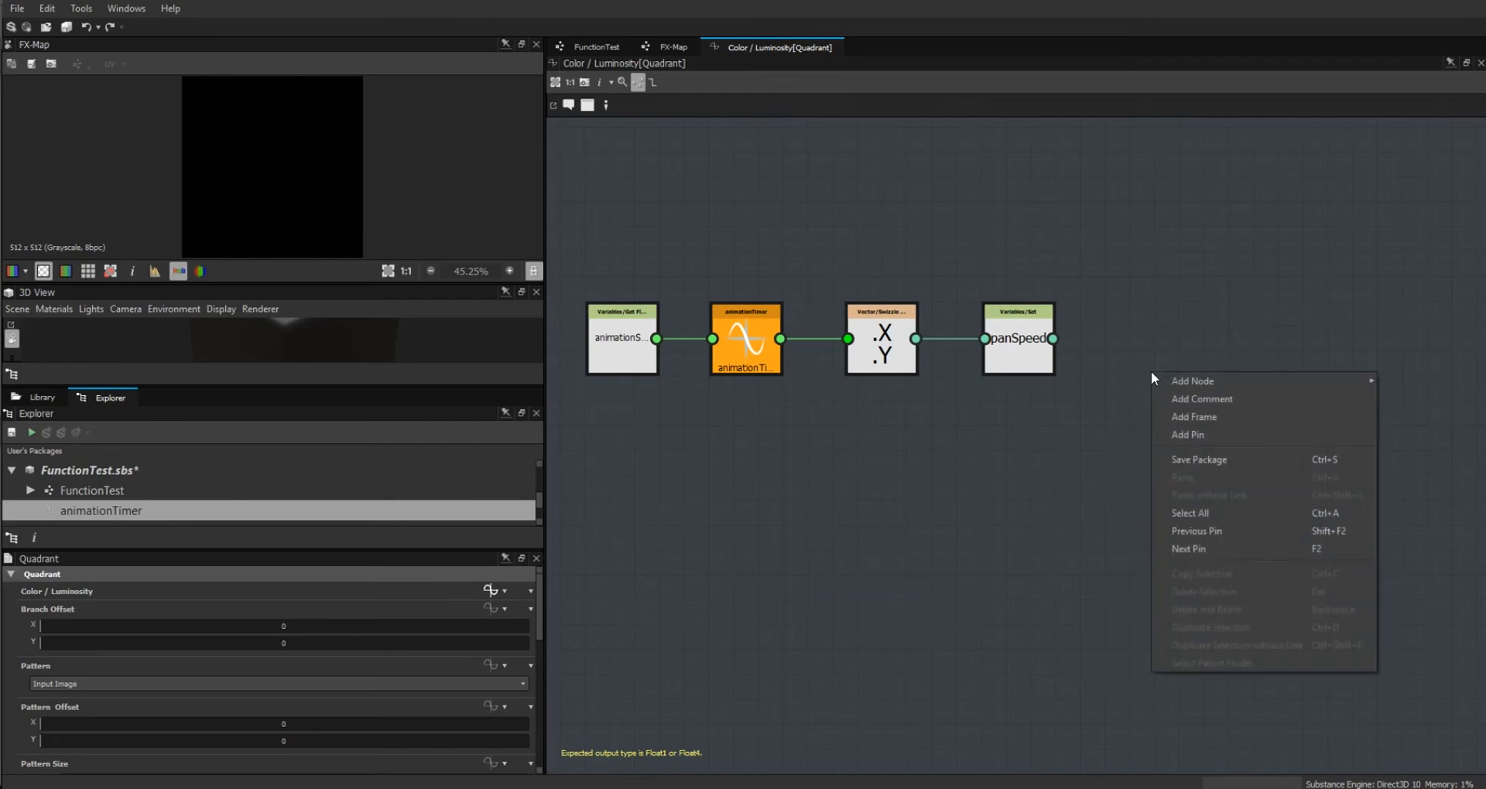
mouse_move(1168, 378)
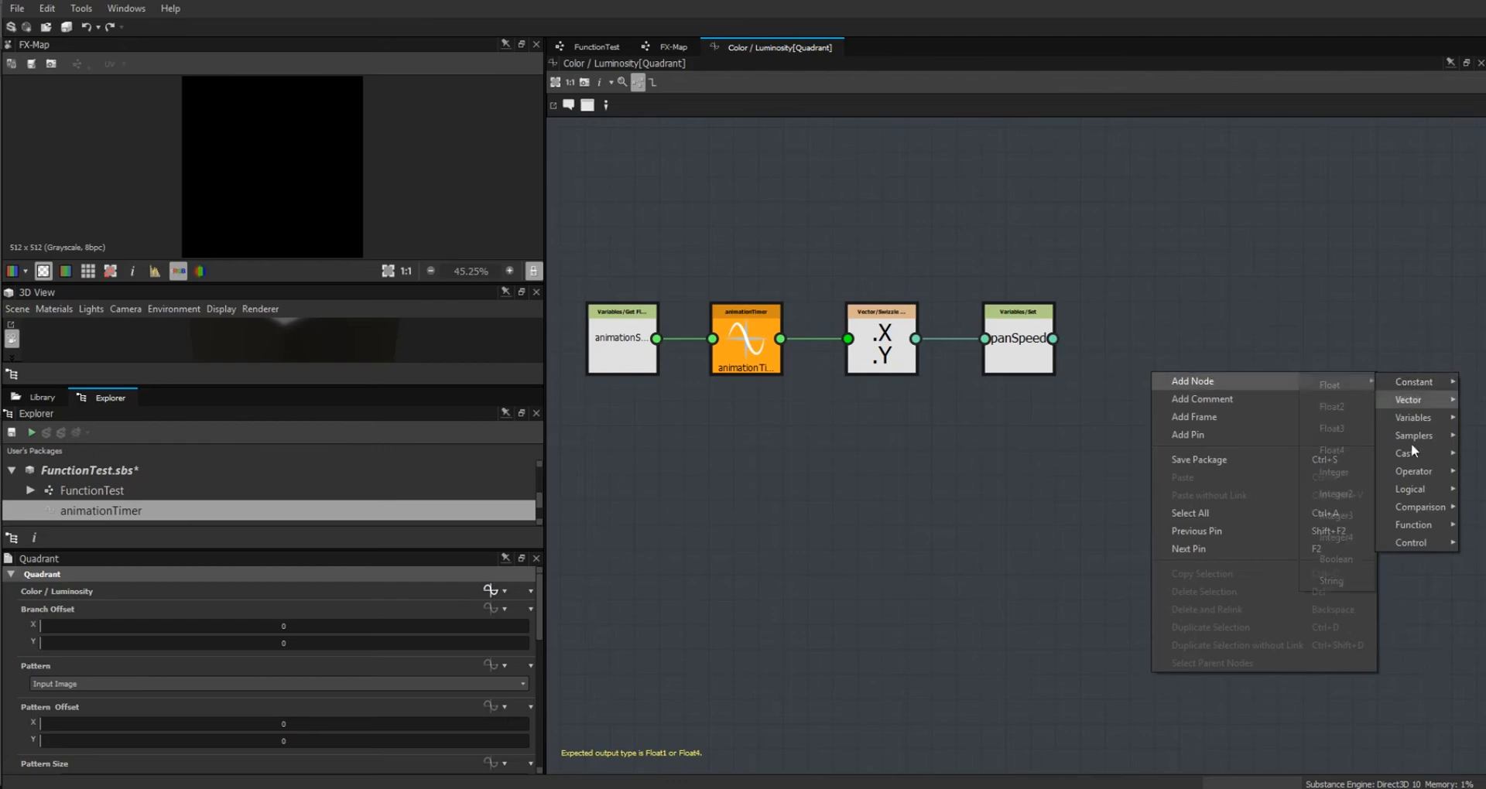
mouse_move(1420, 542)
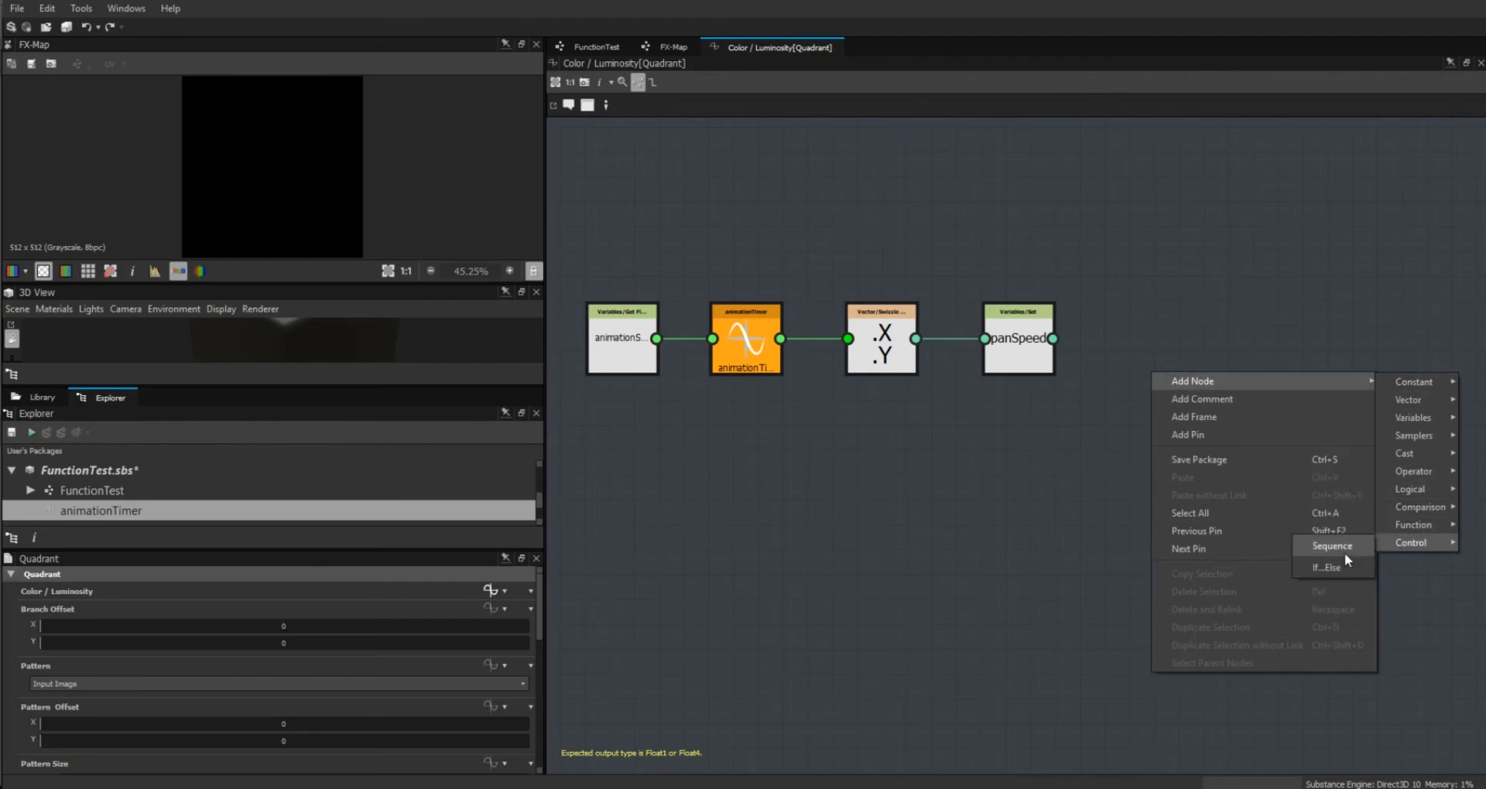
left_click(1344, 548)
left_click_drag(1157, 372, 1241, 362)
left_click_drag(1053, 339, 1267, 405)
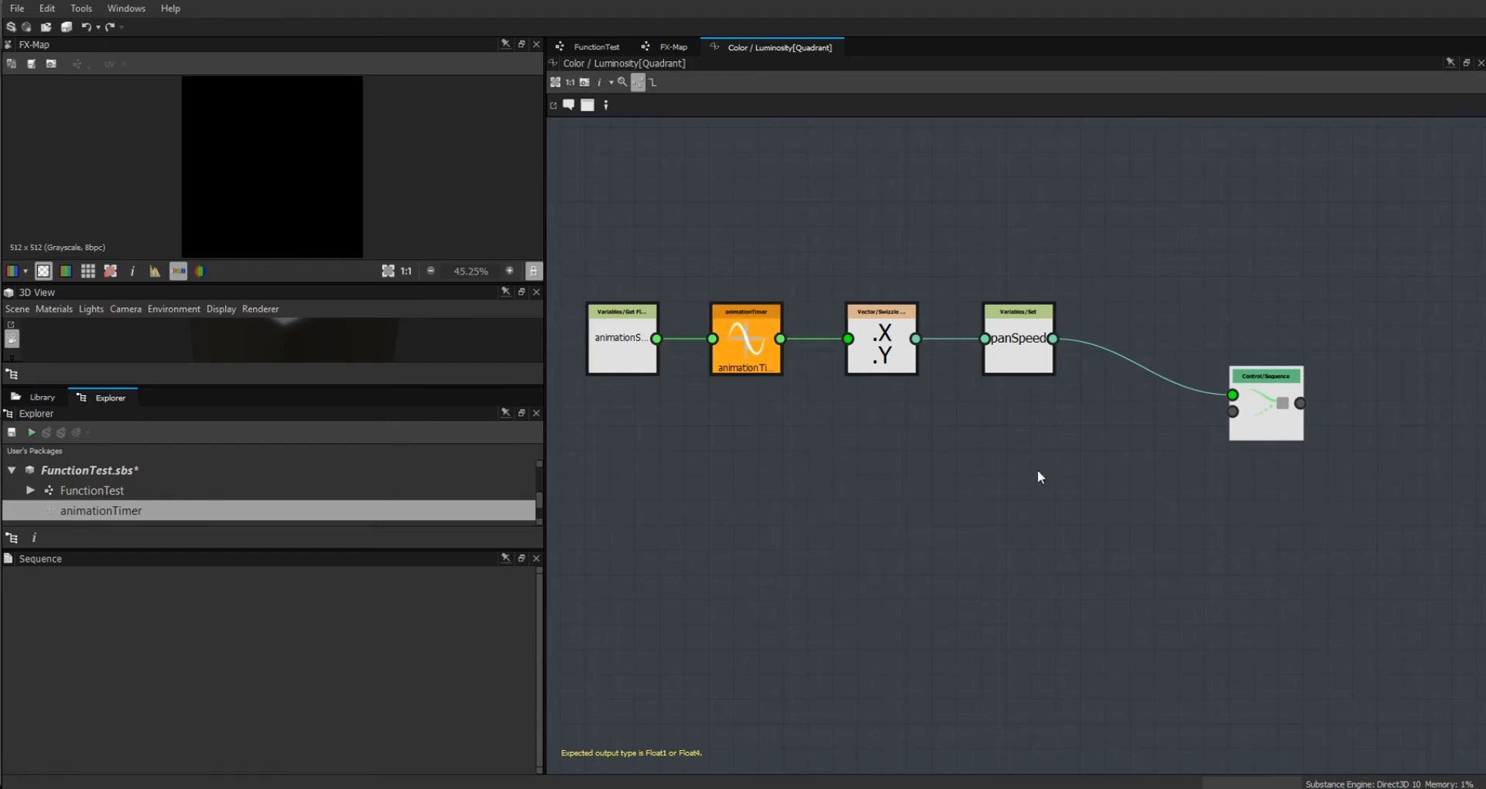
Add a constant Float node below the panSpeed Set node and connect it to the Sequence node's Last input.
left_click(671, 47)
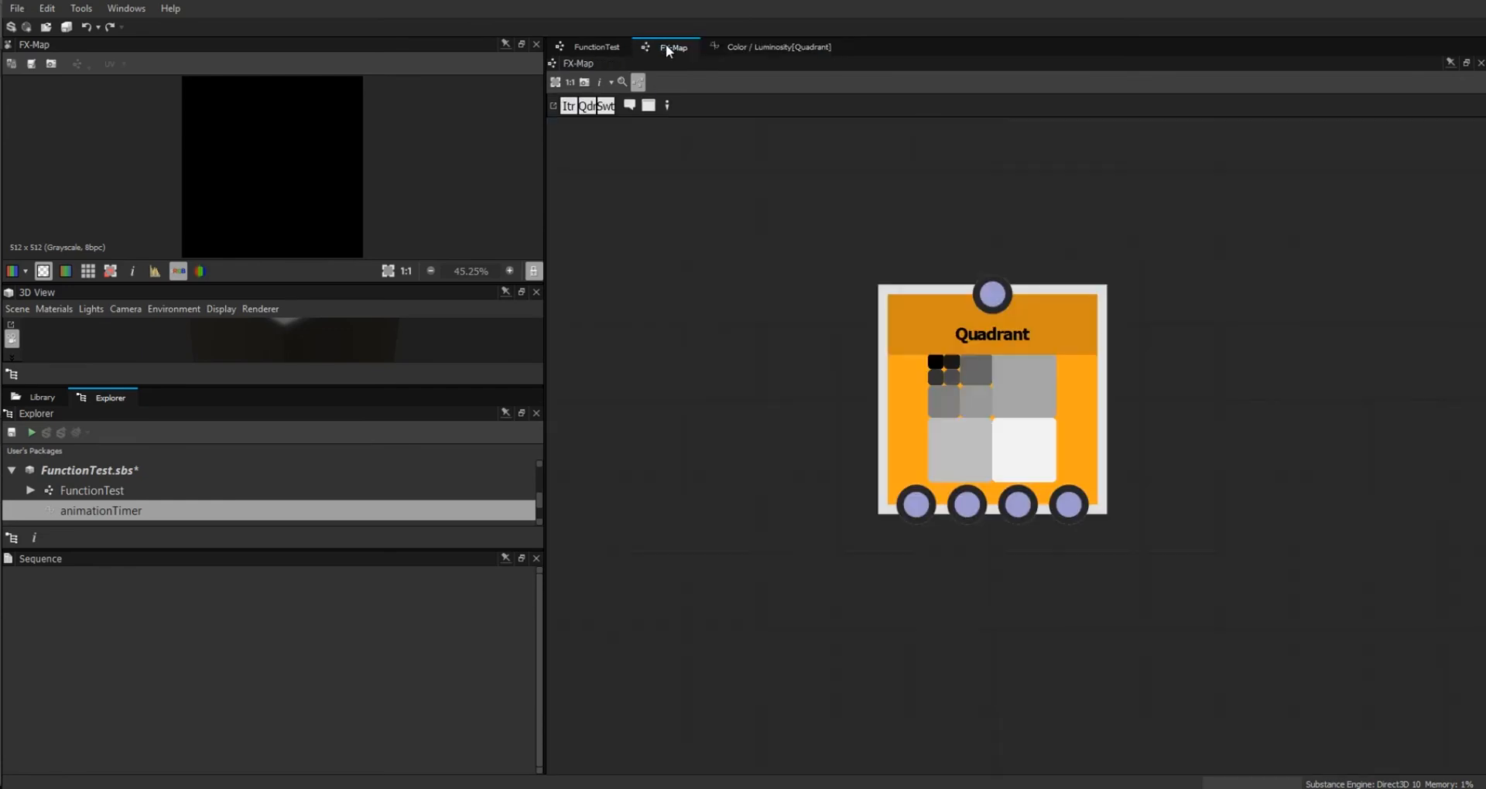
left_click(976, 360)
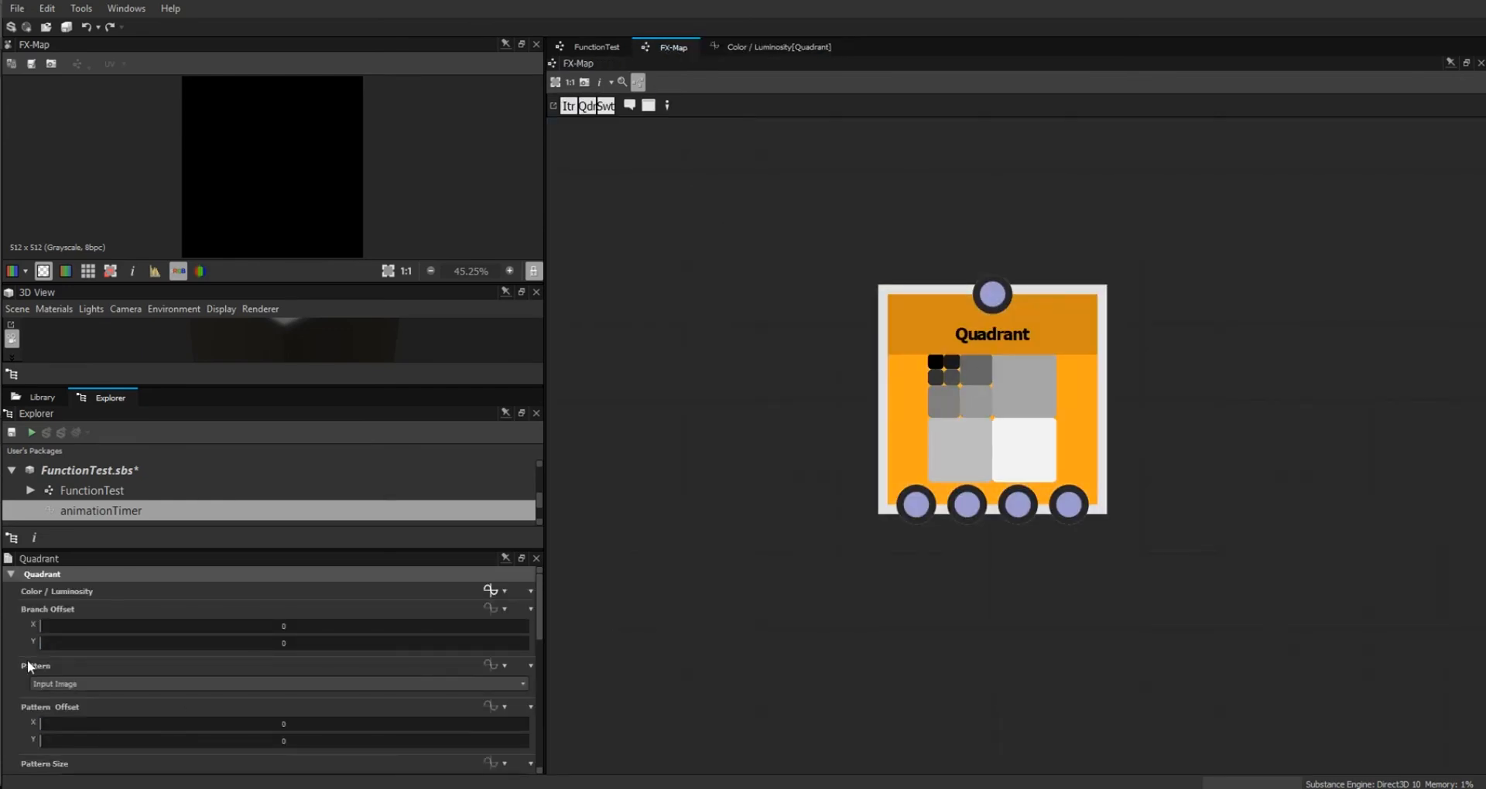
left_click(764, 48)
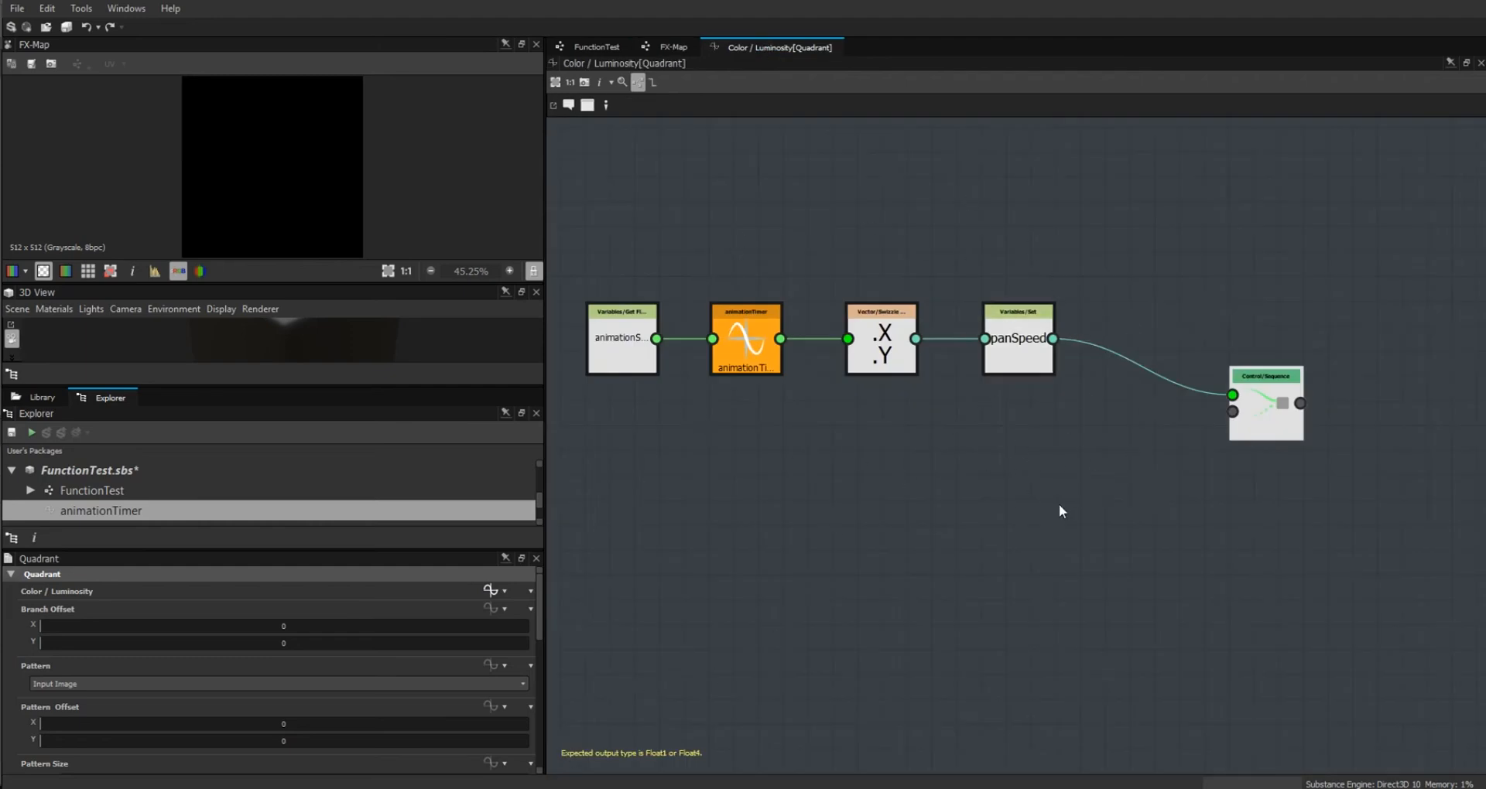
right_click(1076, 493)
mouse_move(1103, 499)
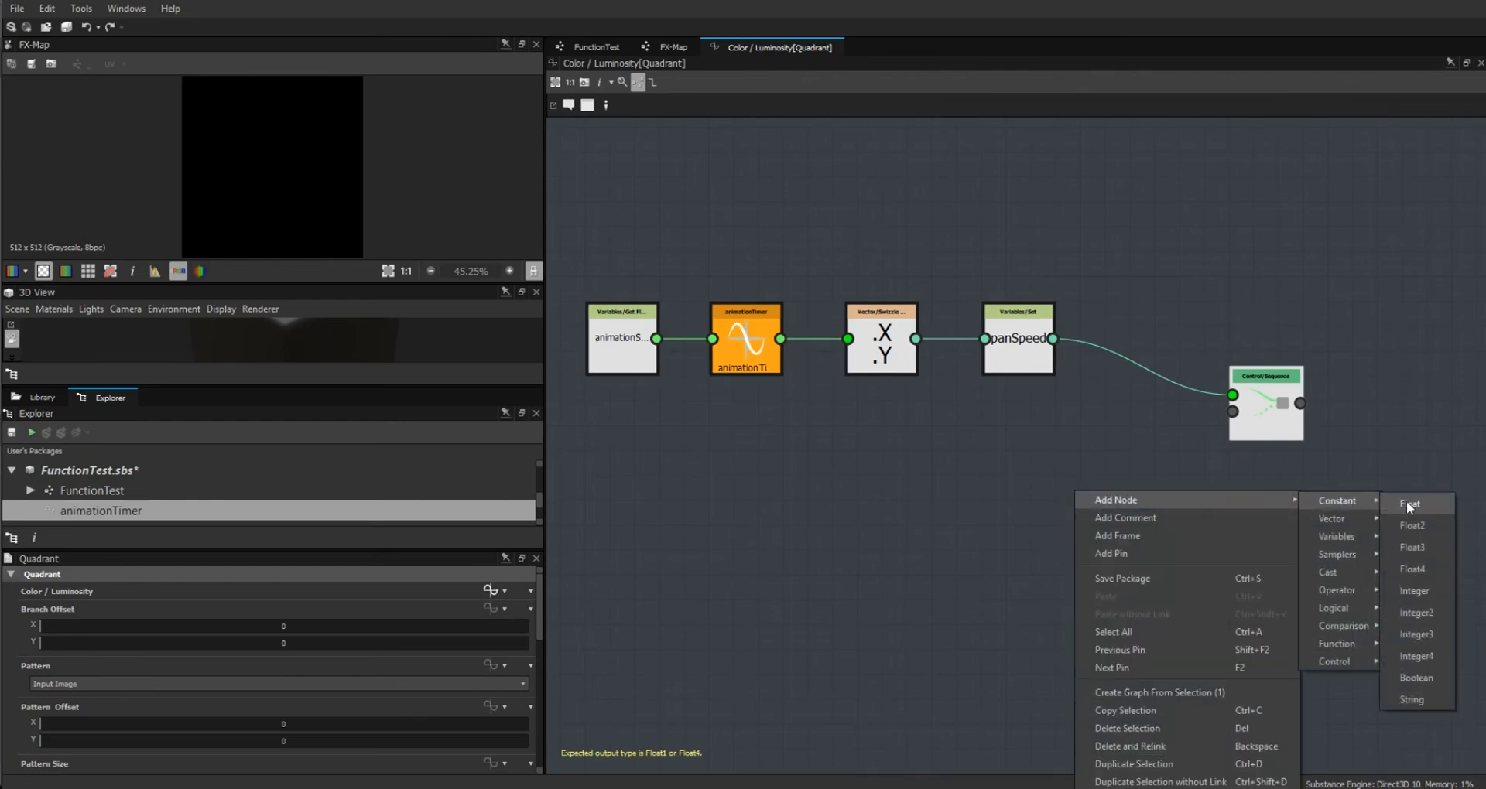
left_click(1406, 500)
left_click_drag(1138, 537, 1233, 411)
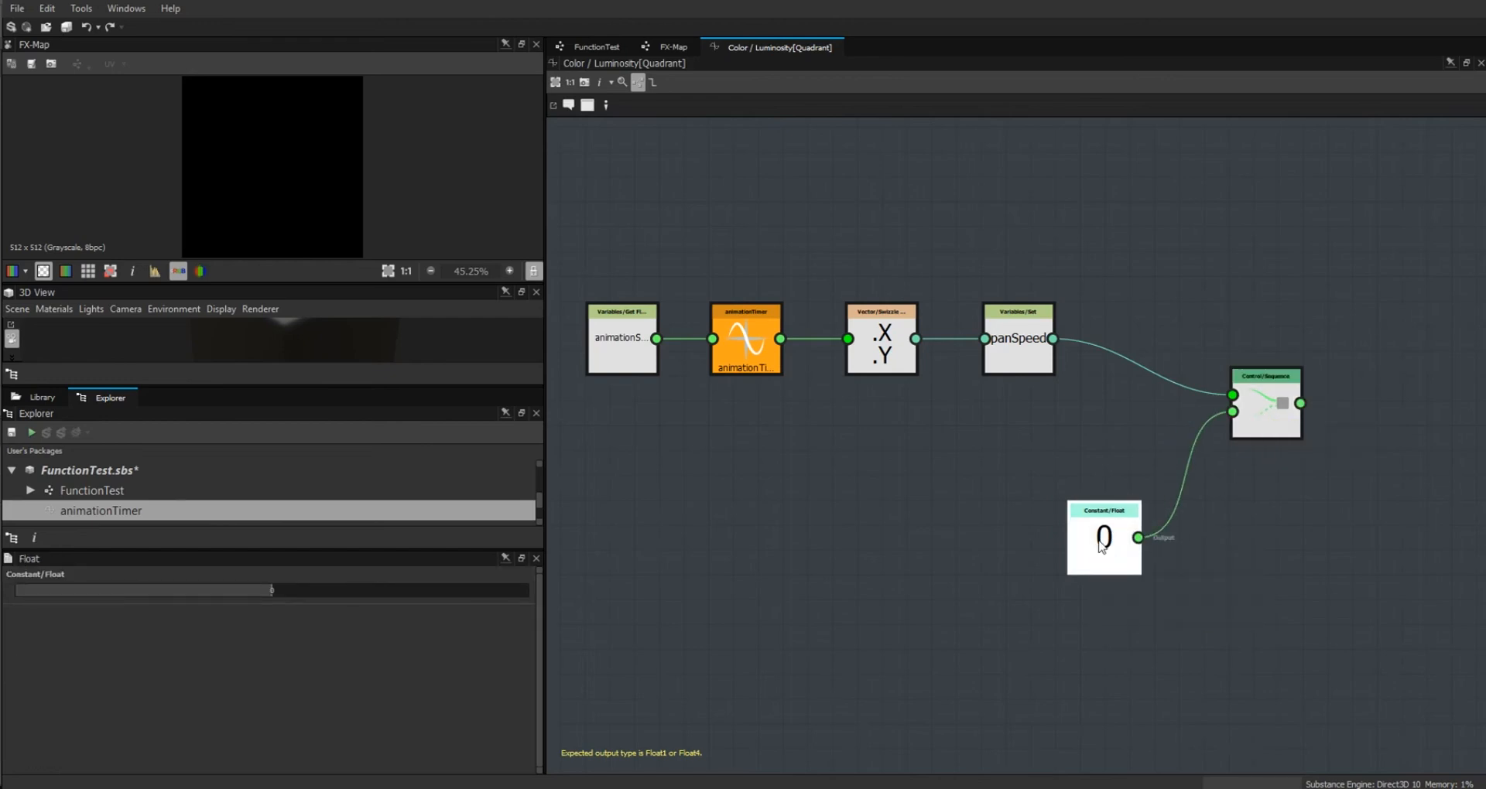
Set the constant Float node's value to 1.
left_click(673, 47)
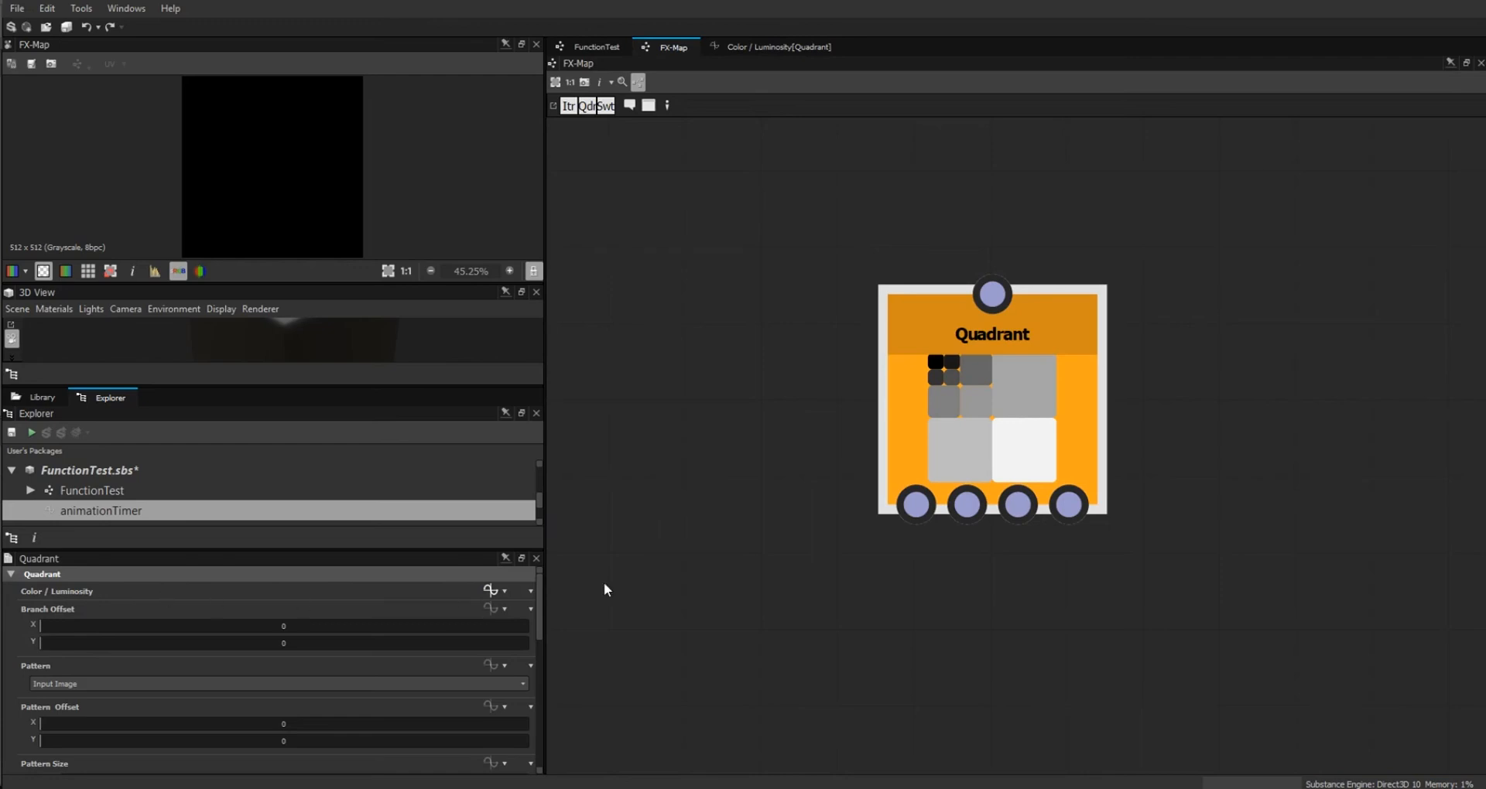
left_click(757, 49)
left_click(1133, 532)
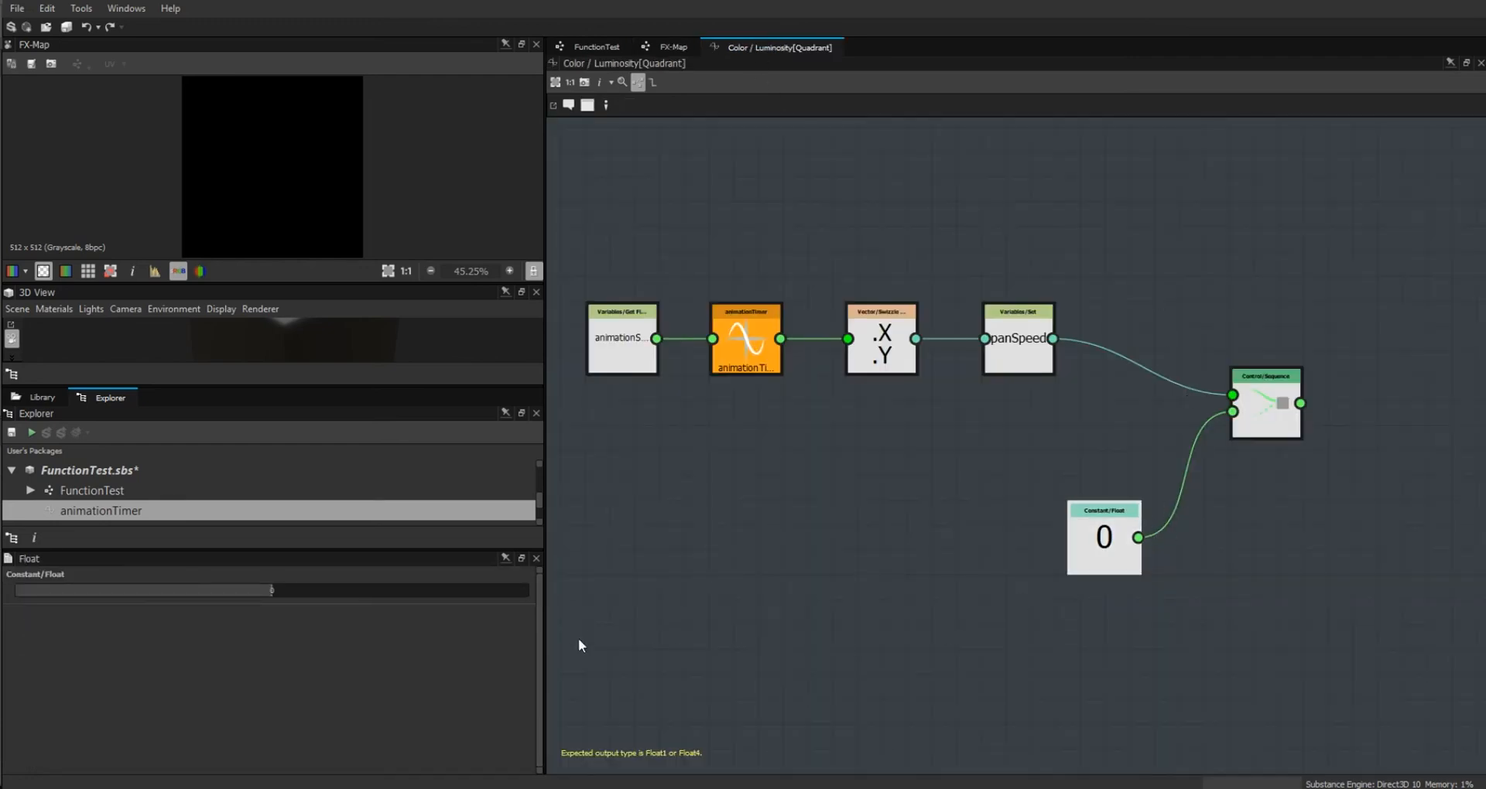
left_click_drag(271, 588, 667, 601)
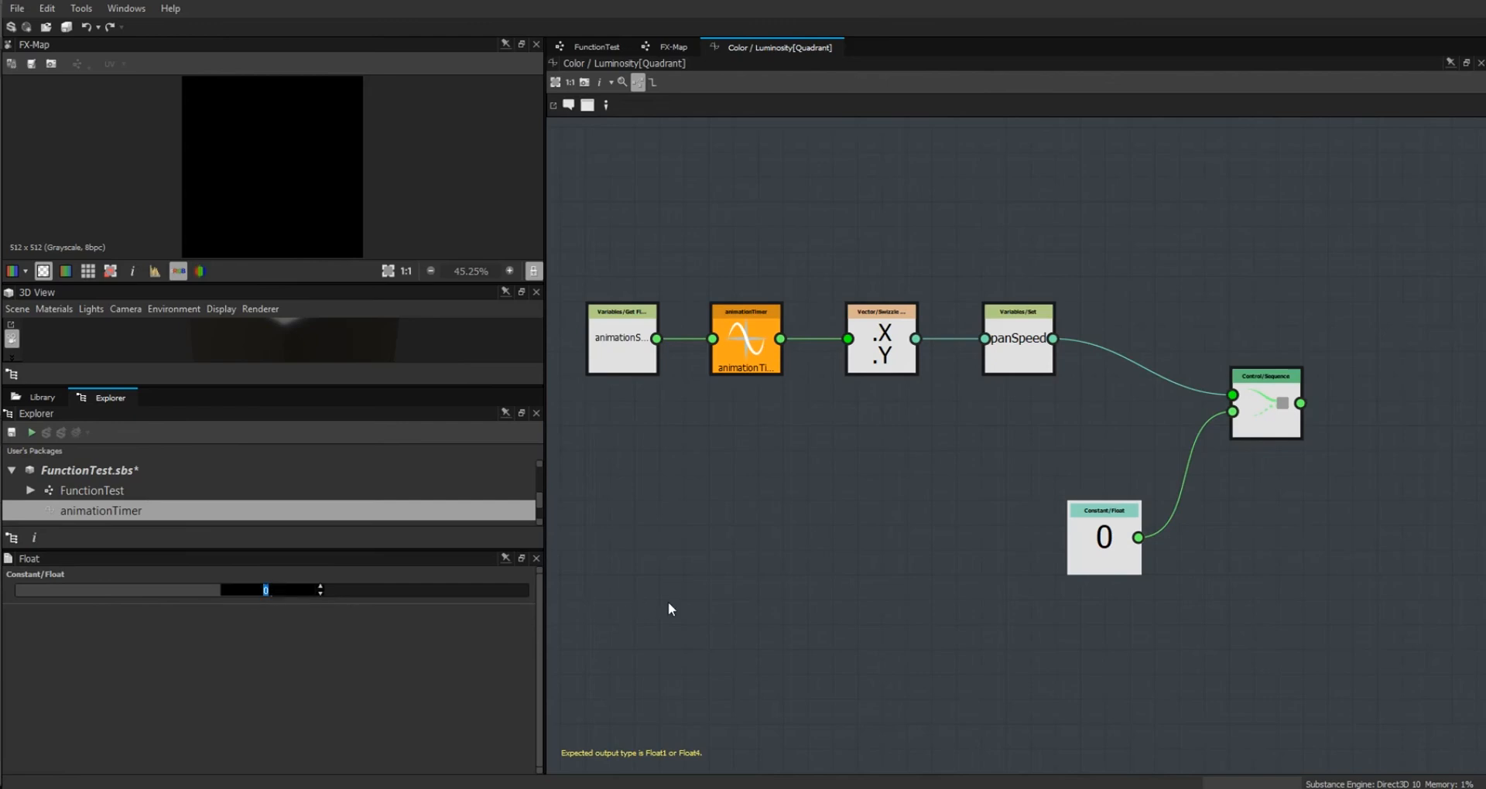
Set the Sequence node as the output node of the Color / Luminosity function.
left_click(1263, 410)
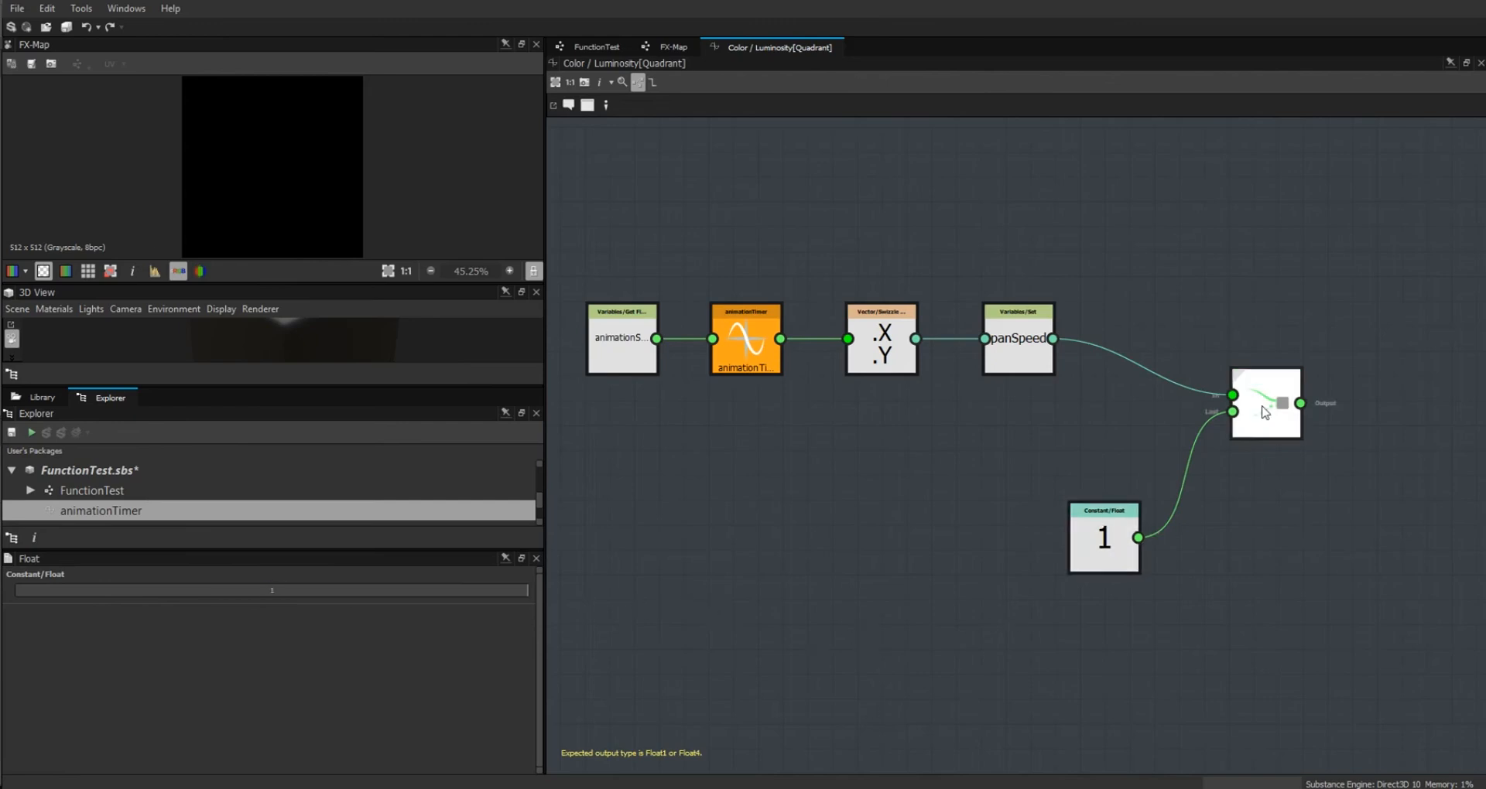
right_click(1266, 412)
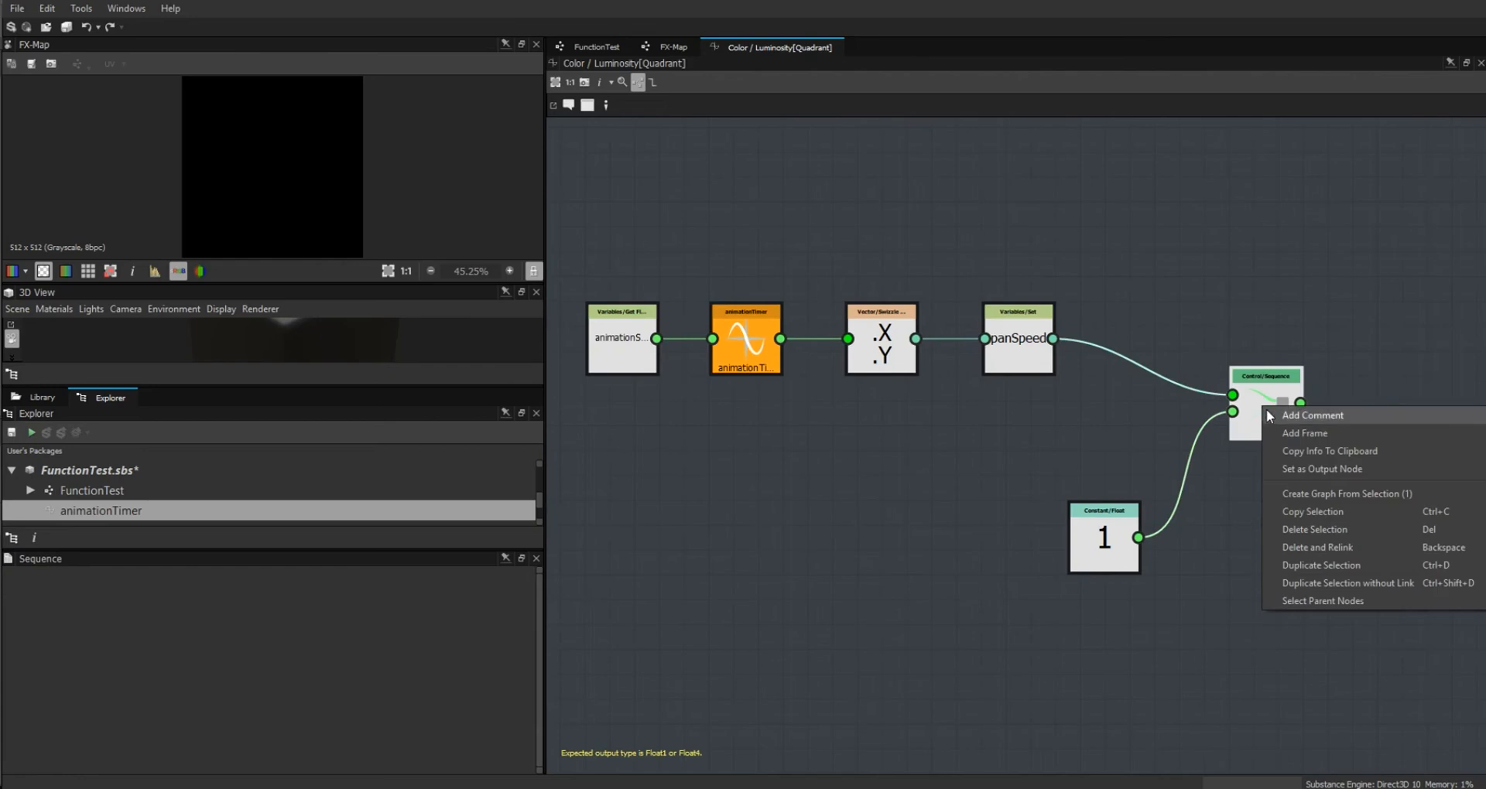
left_click(1311, 466)
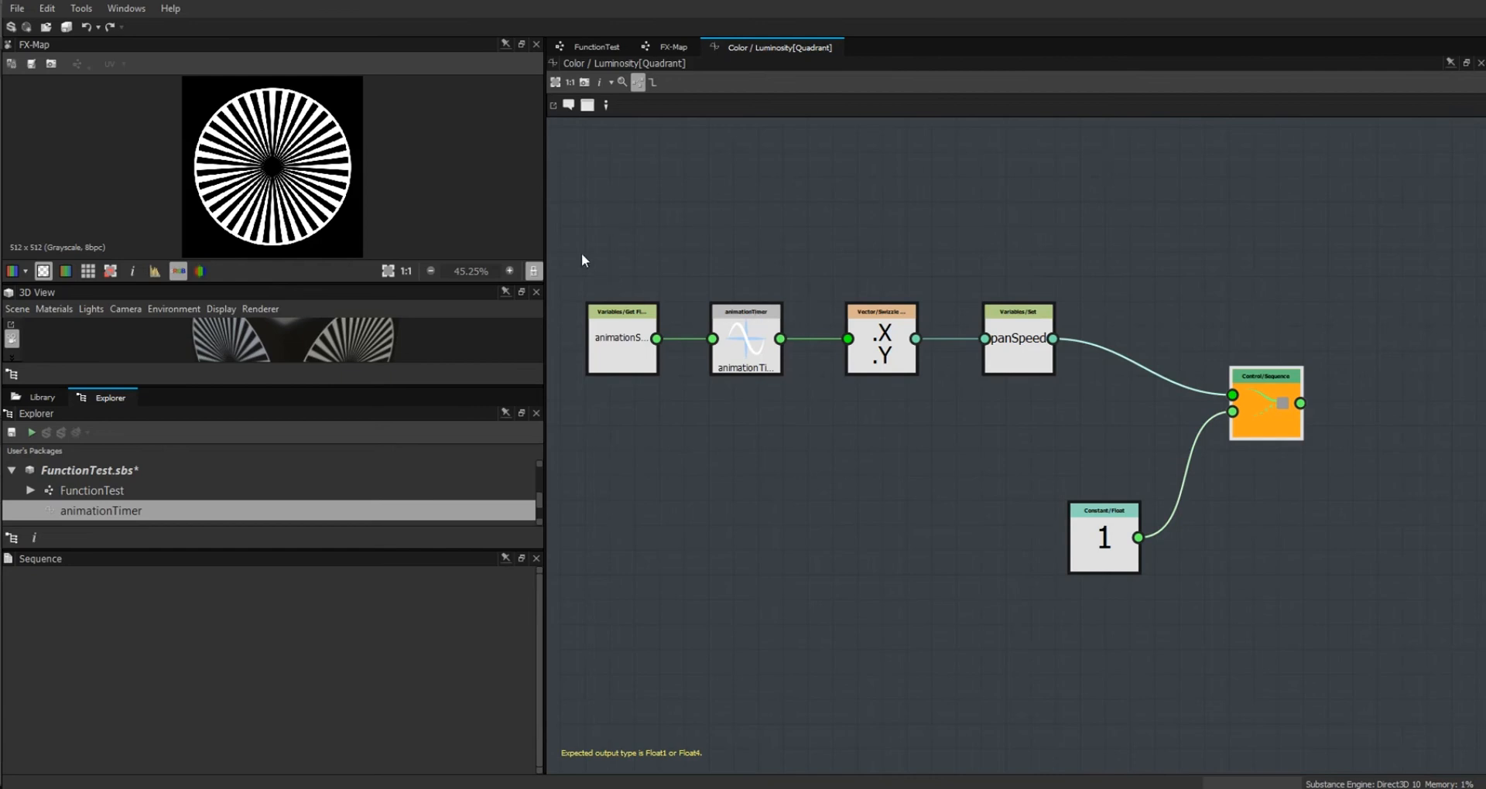
left_click_drag(568, 249, 1089, 389)
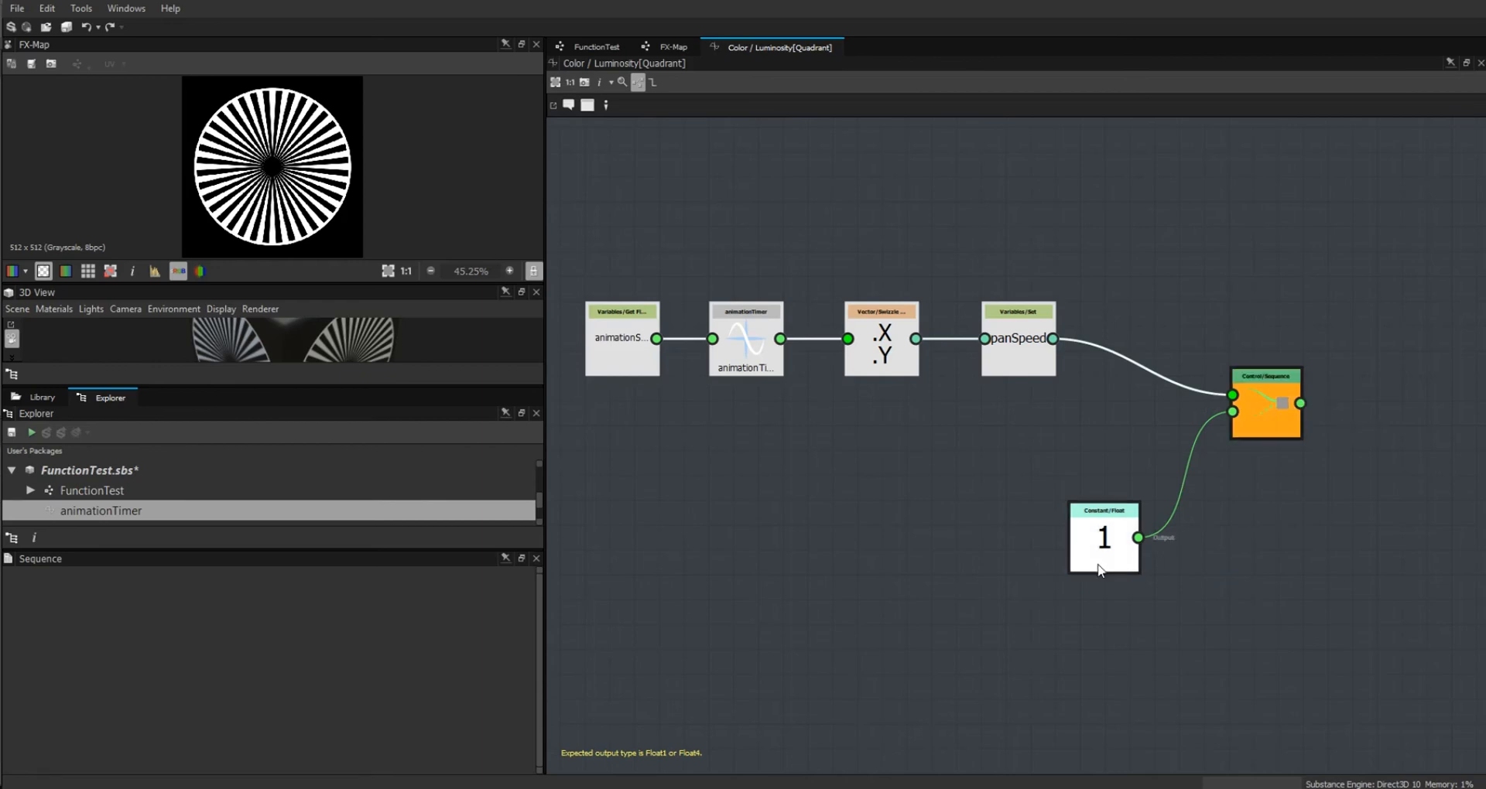
Assign an empty function to the Quadrant's Pattern Offset parameter in the FX-Map and open it for editing.
left_click(673, 47)
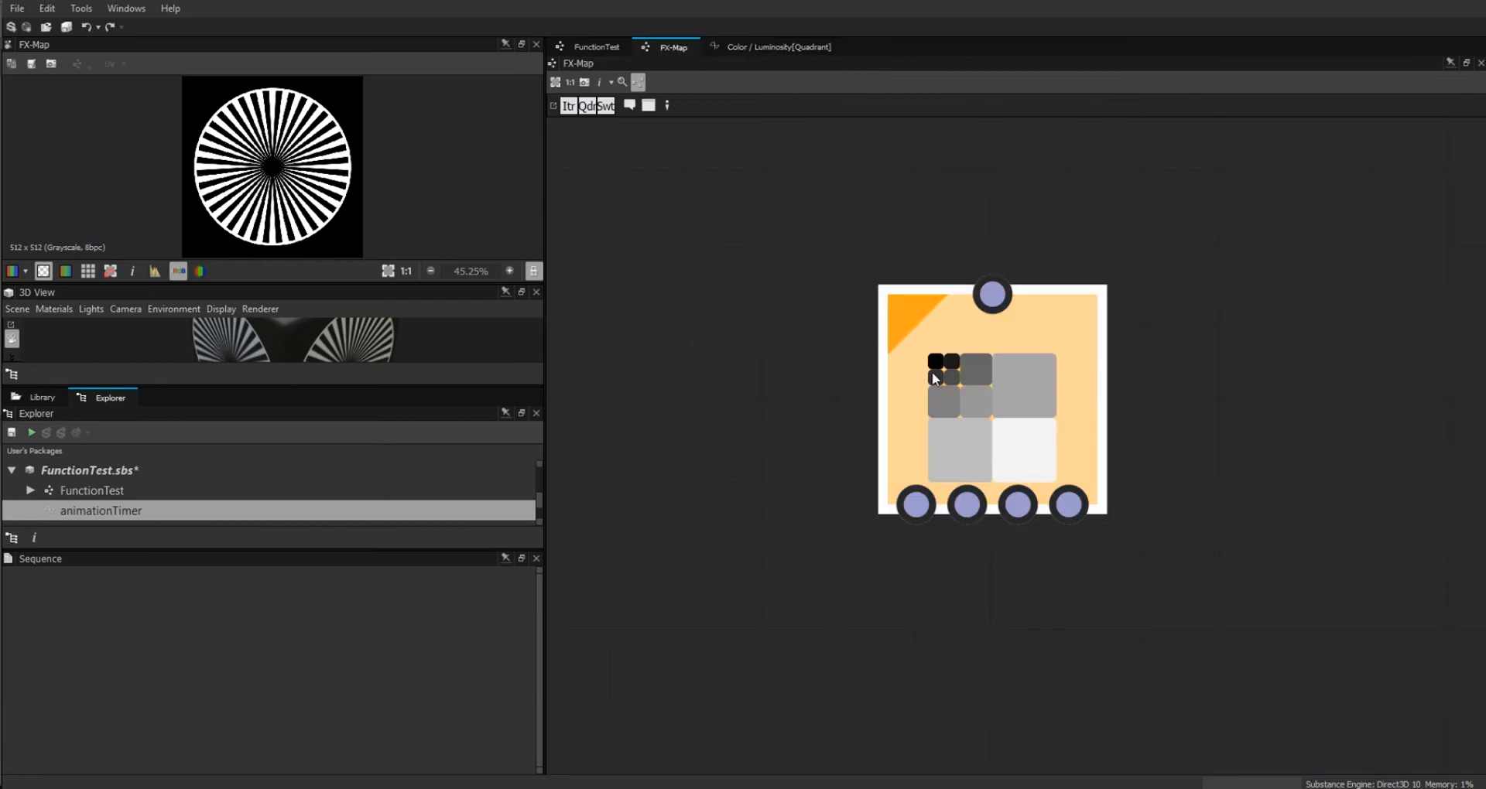
left_click(932, 371)
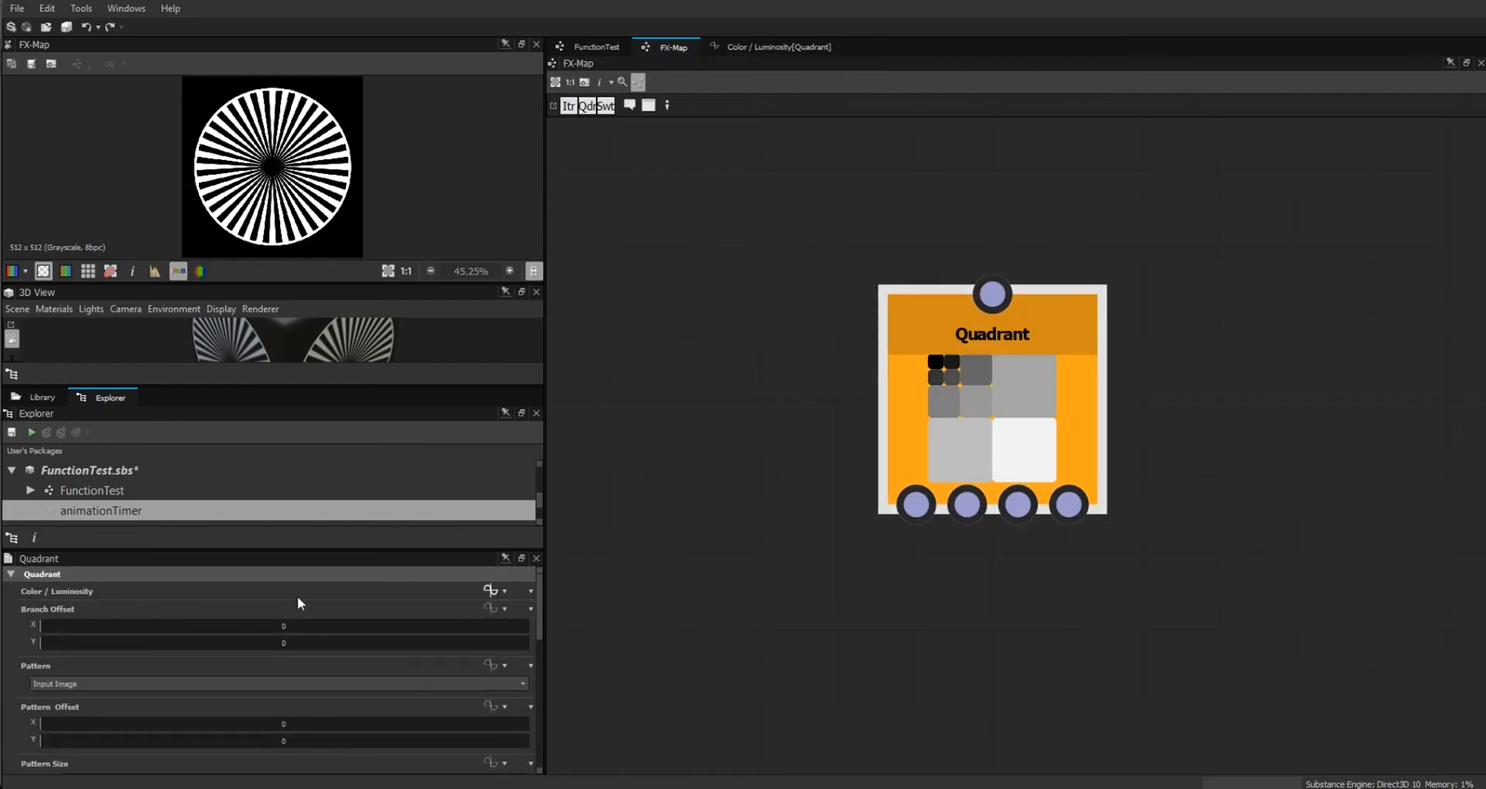
left_click_drag(539, 615, 545, 637)
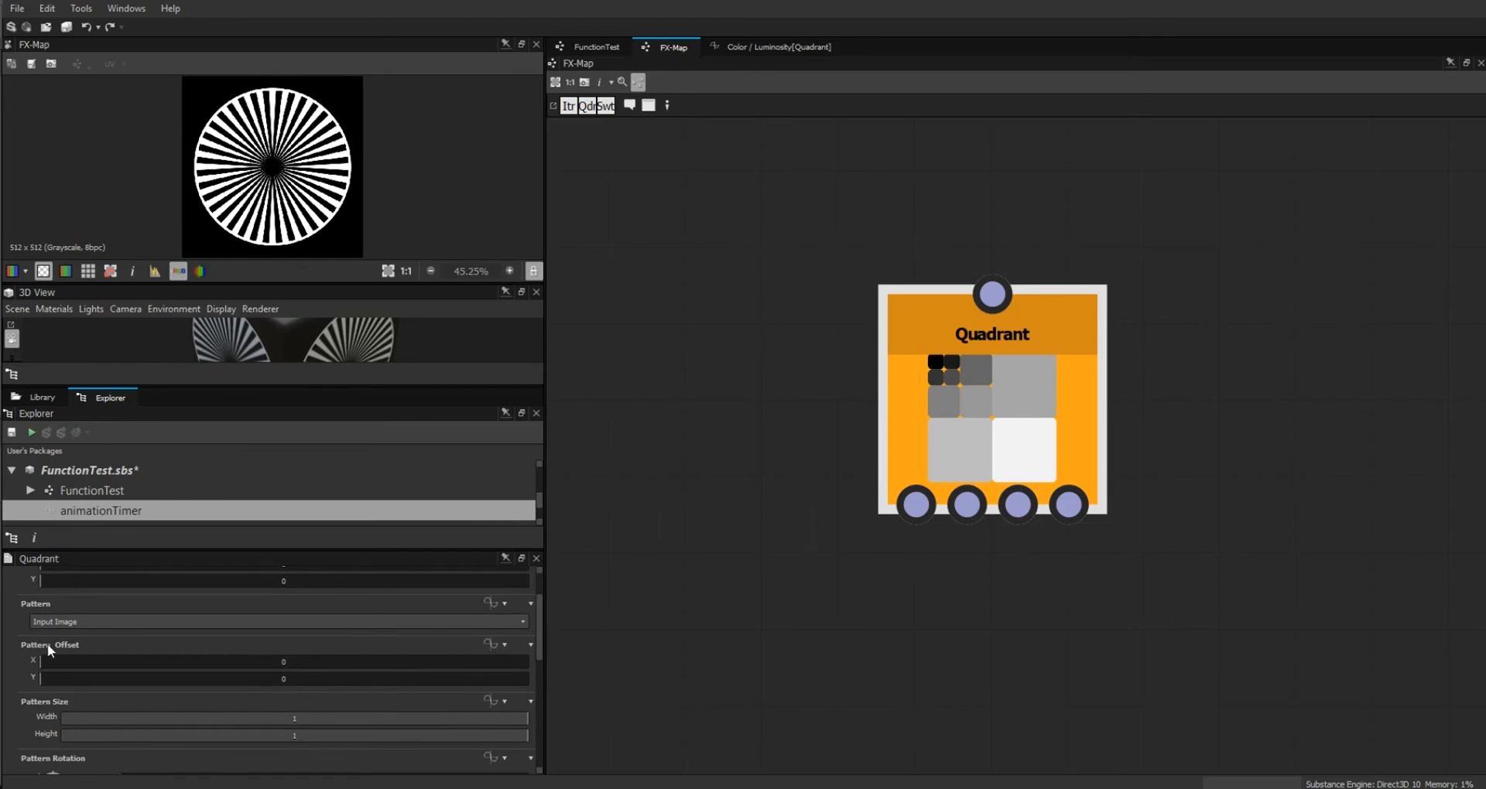
mouse_move(48, 644)
left_click(490, 643)
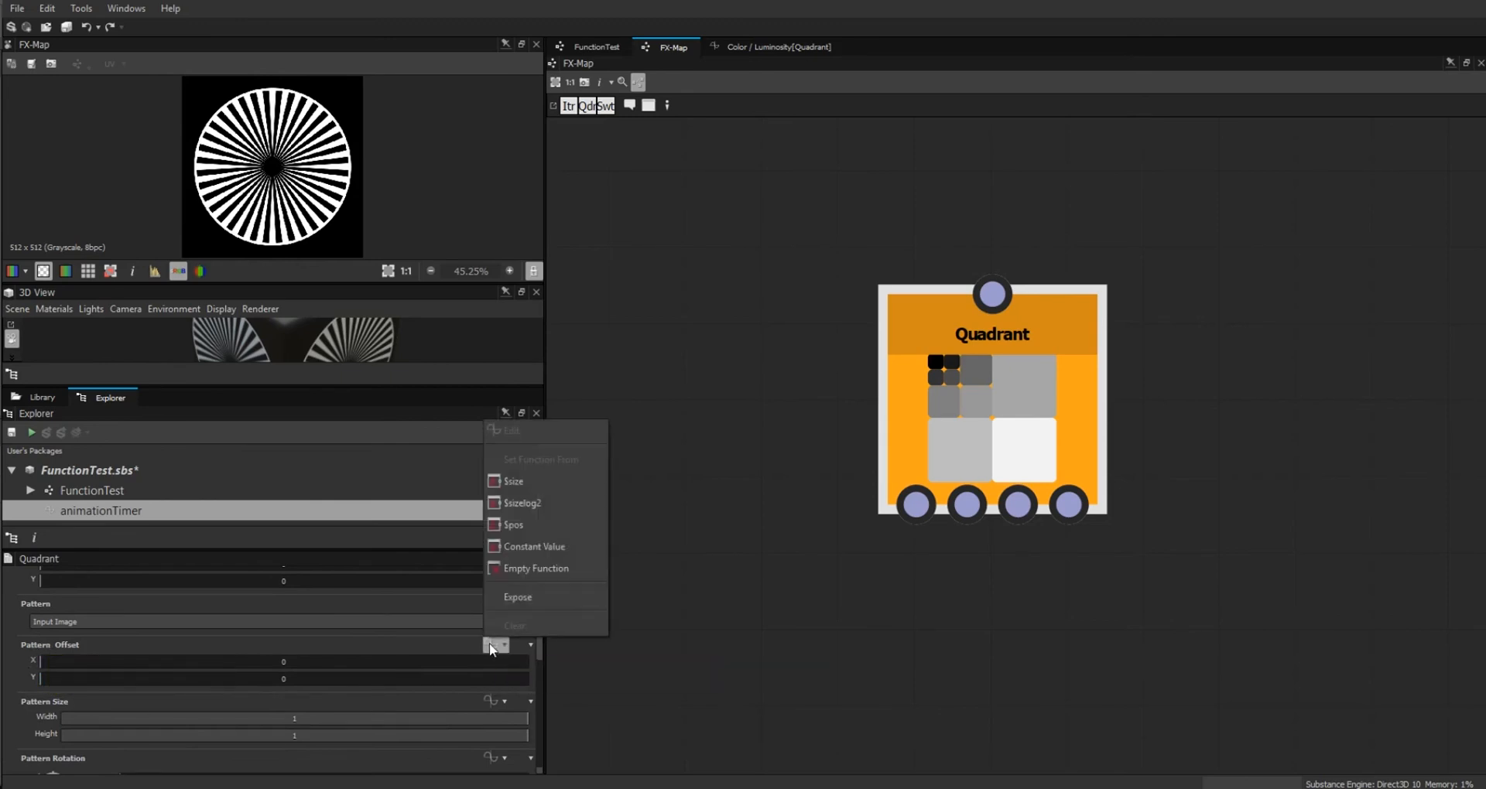
left_click(540, 567)
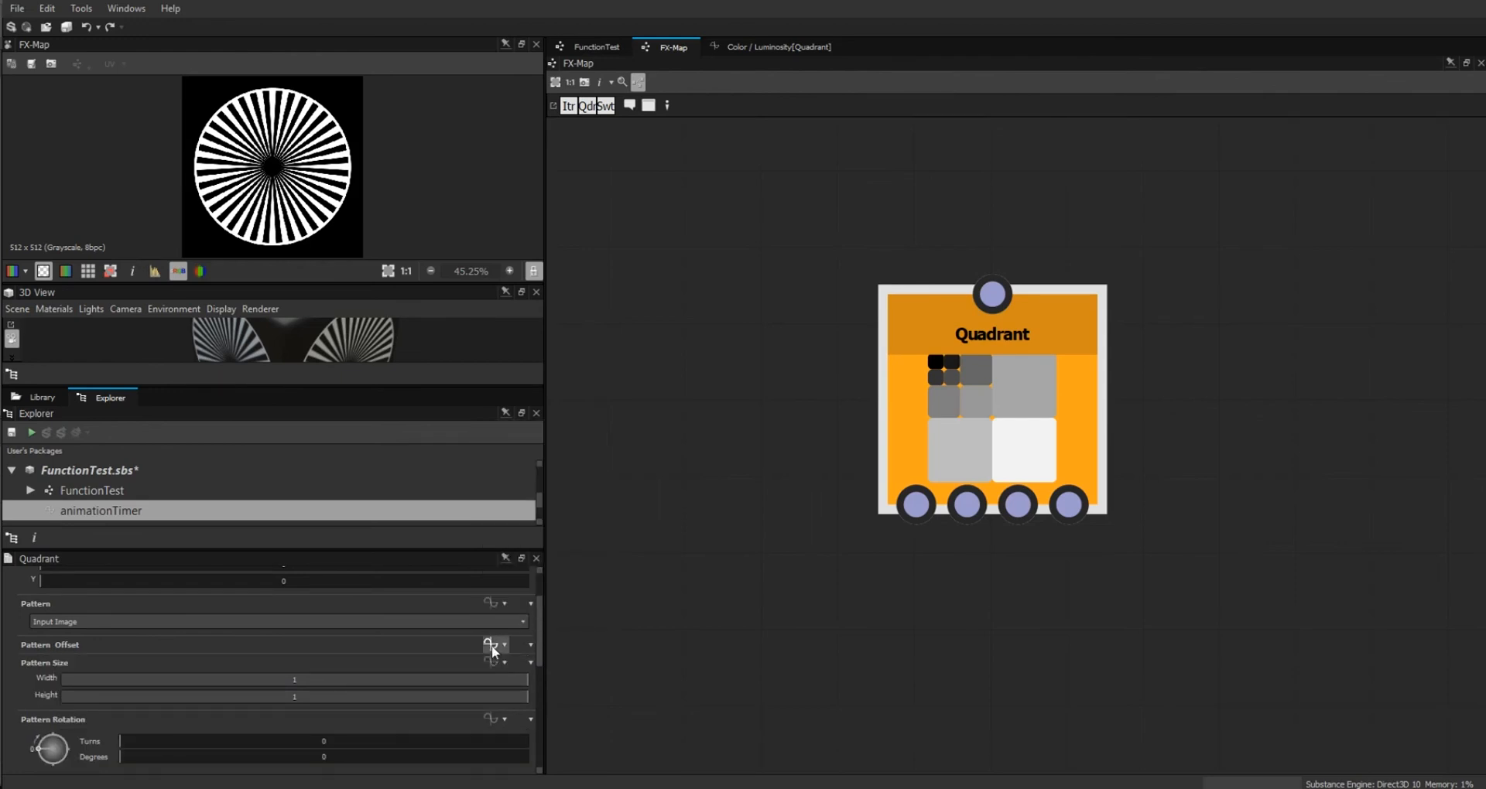
left_click(491, 646)
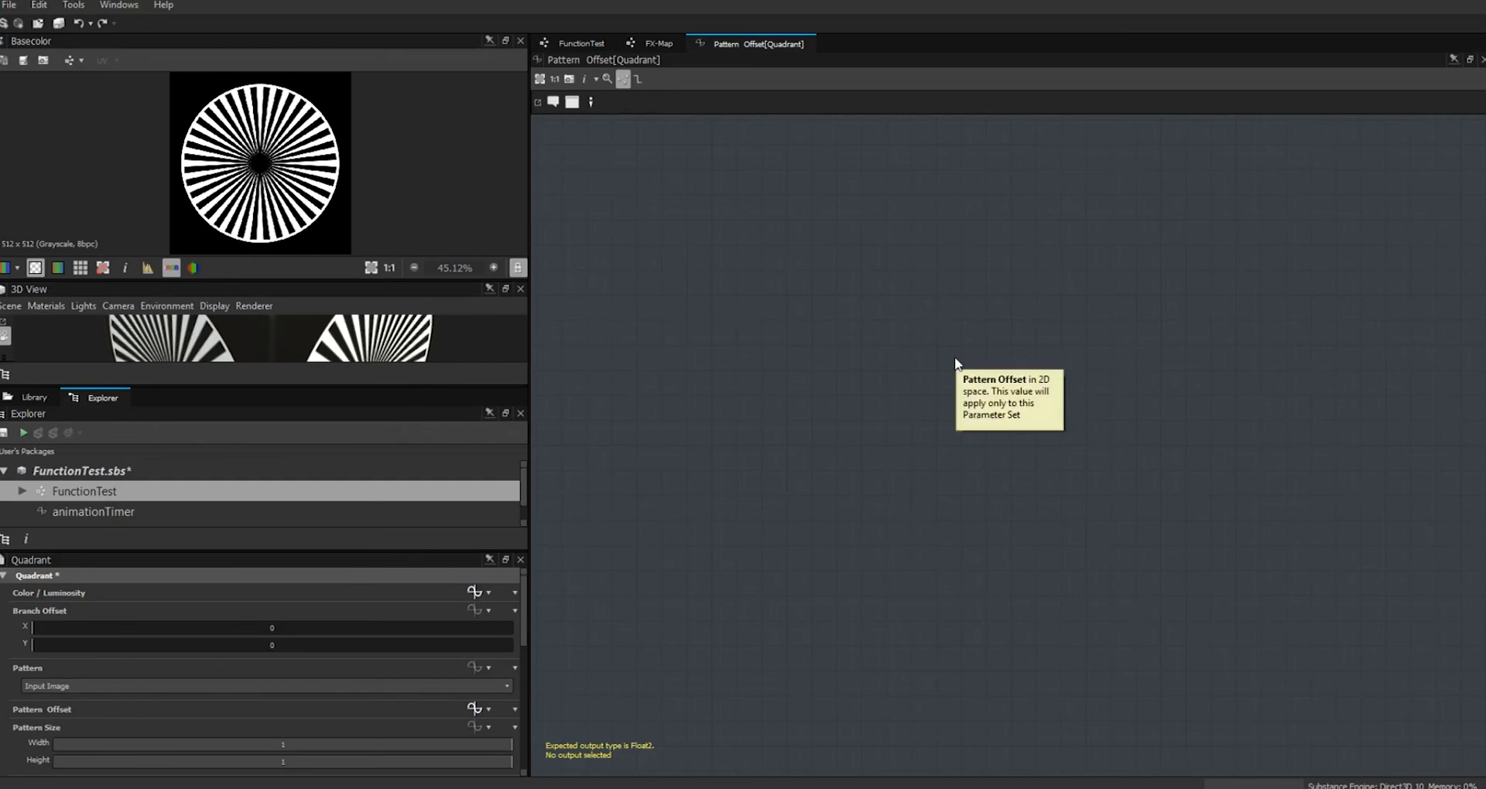
Add a Get Float2 variable node to the empty Pattern Offset function graph.
right_click(980, 318)
mouse_move(1034, 326)
mouse_move(1277, 362)
left_click(1344, 409)
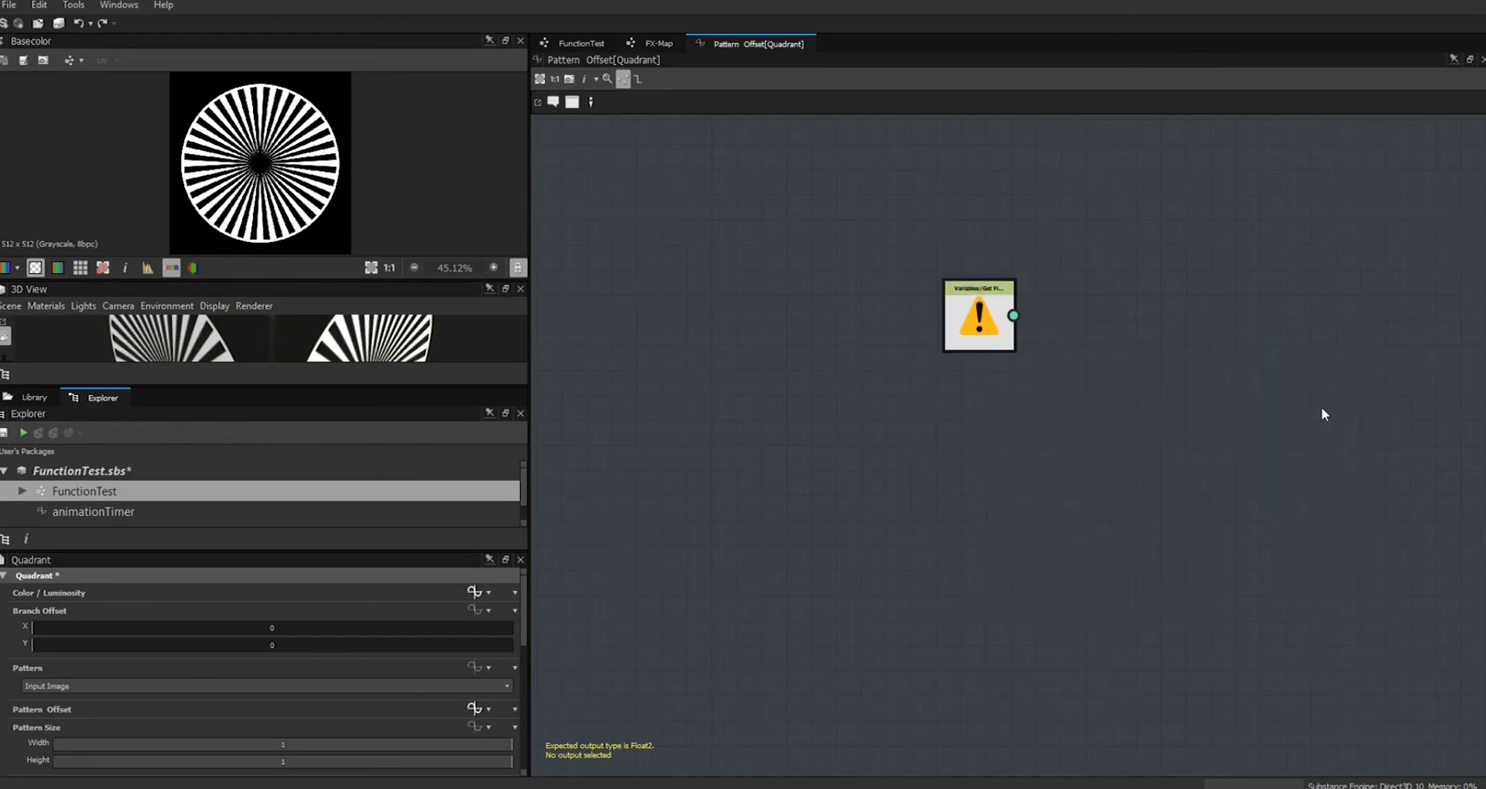
left_click_drag(990, 335, 983, 328)
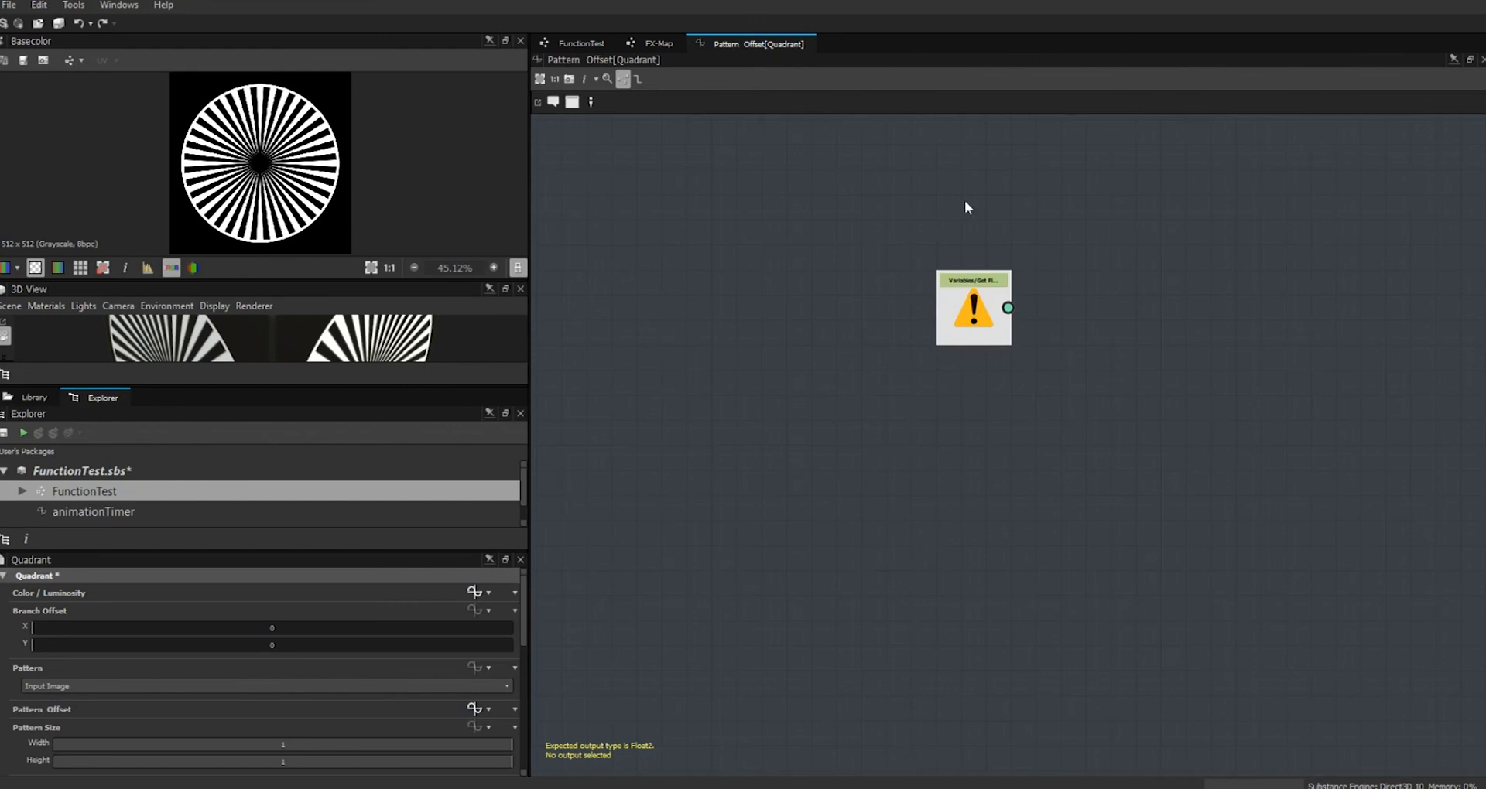
Set the Get Float2 node's variable to panSpeed and make it the function's output node.
left_click(506, 593)
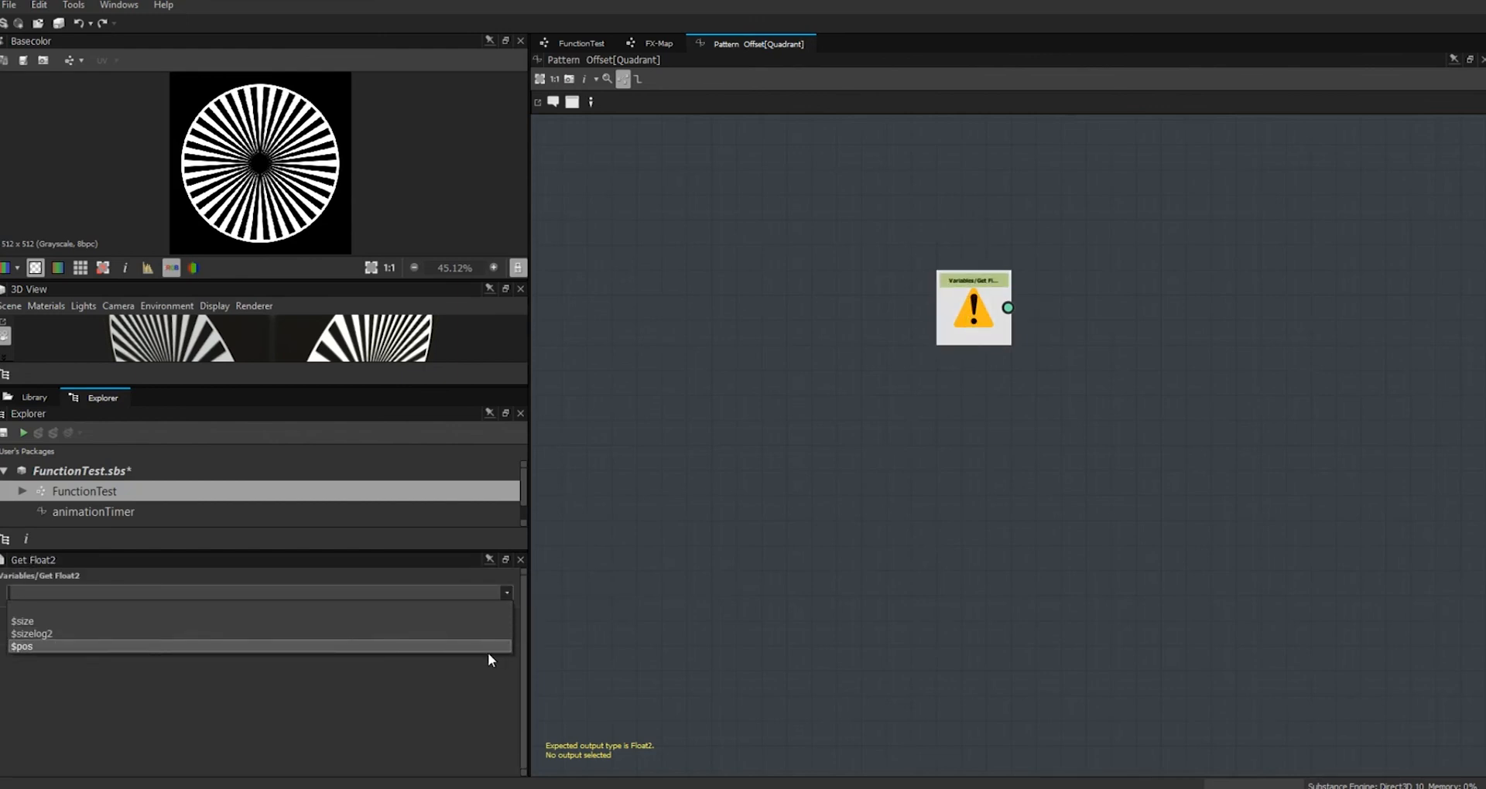
left_click(454, 592)
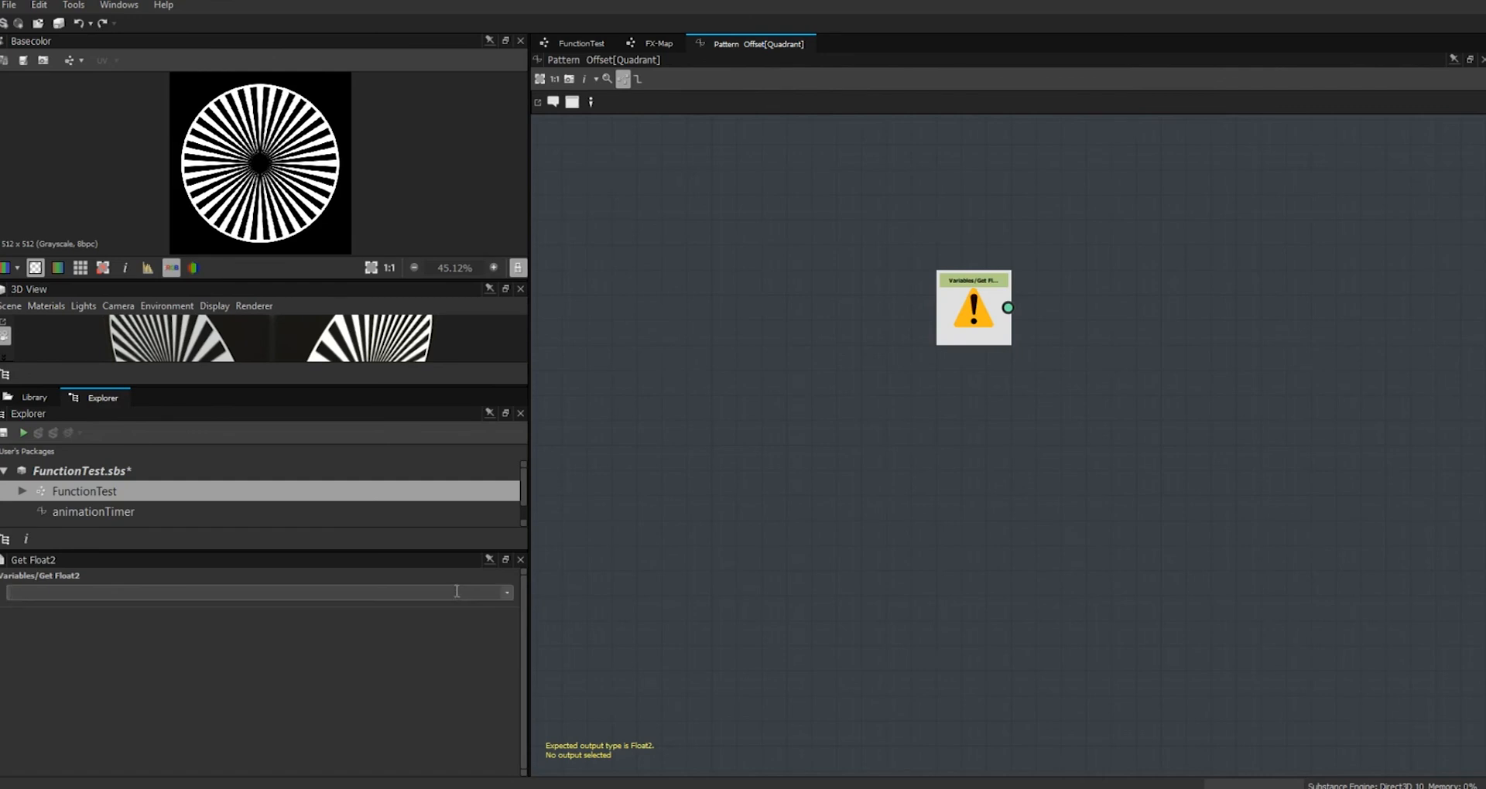
type("panSpeed")
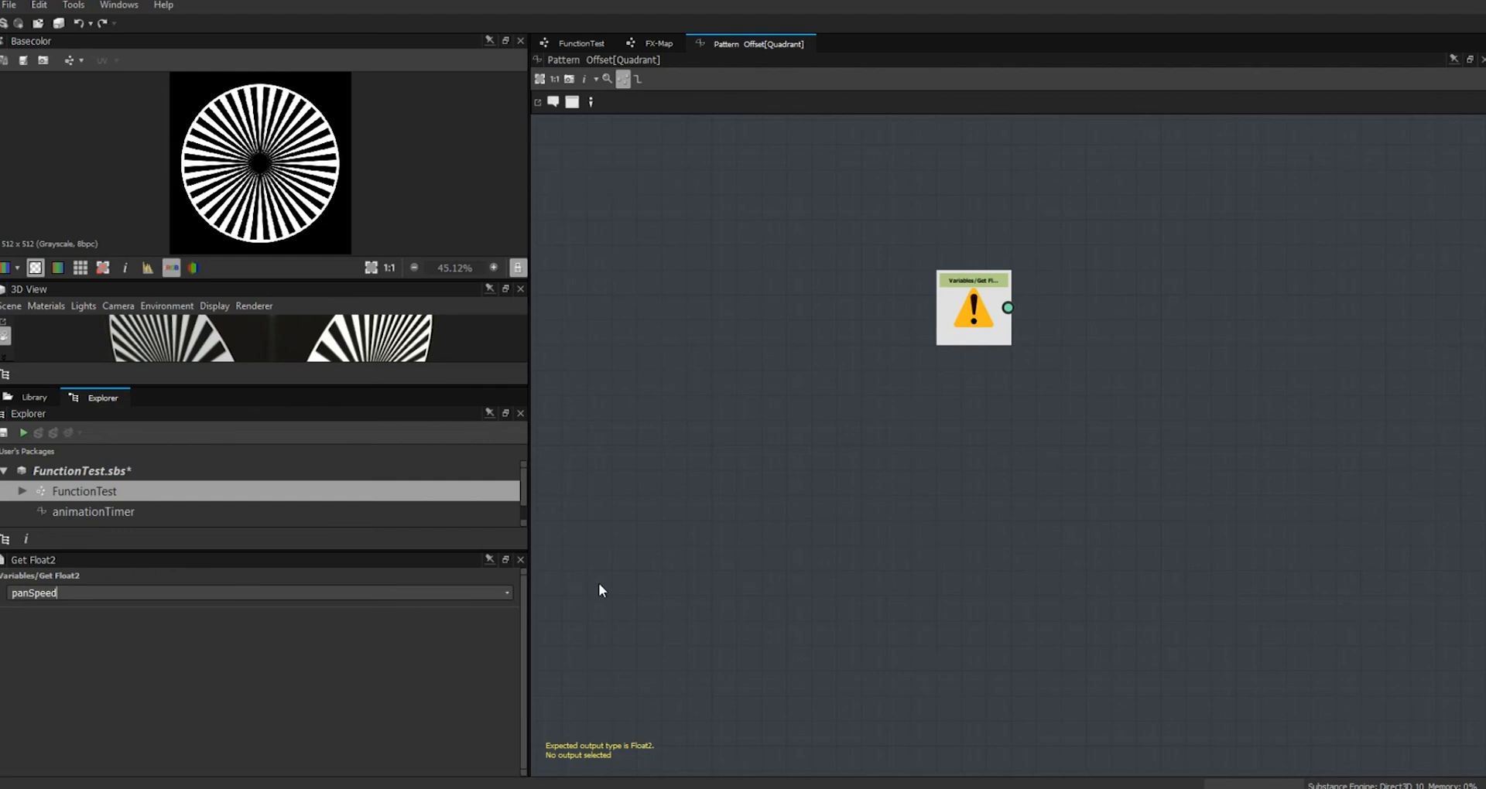
key("Return")
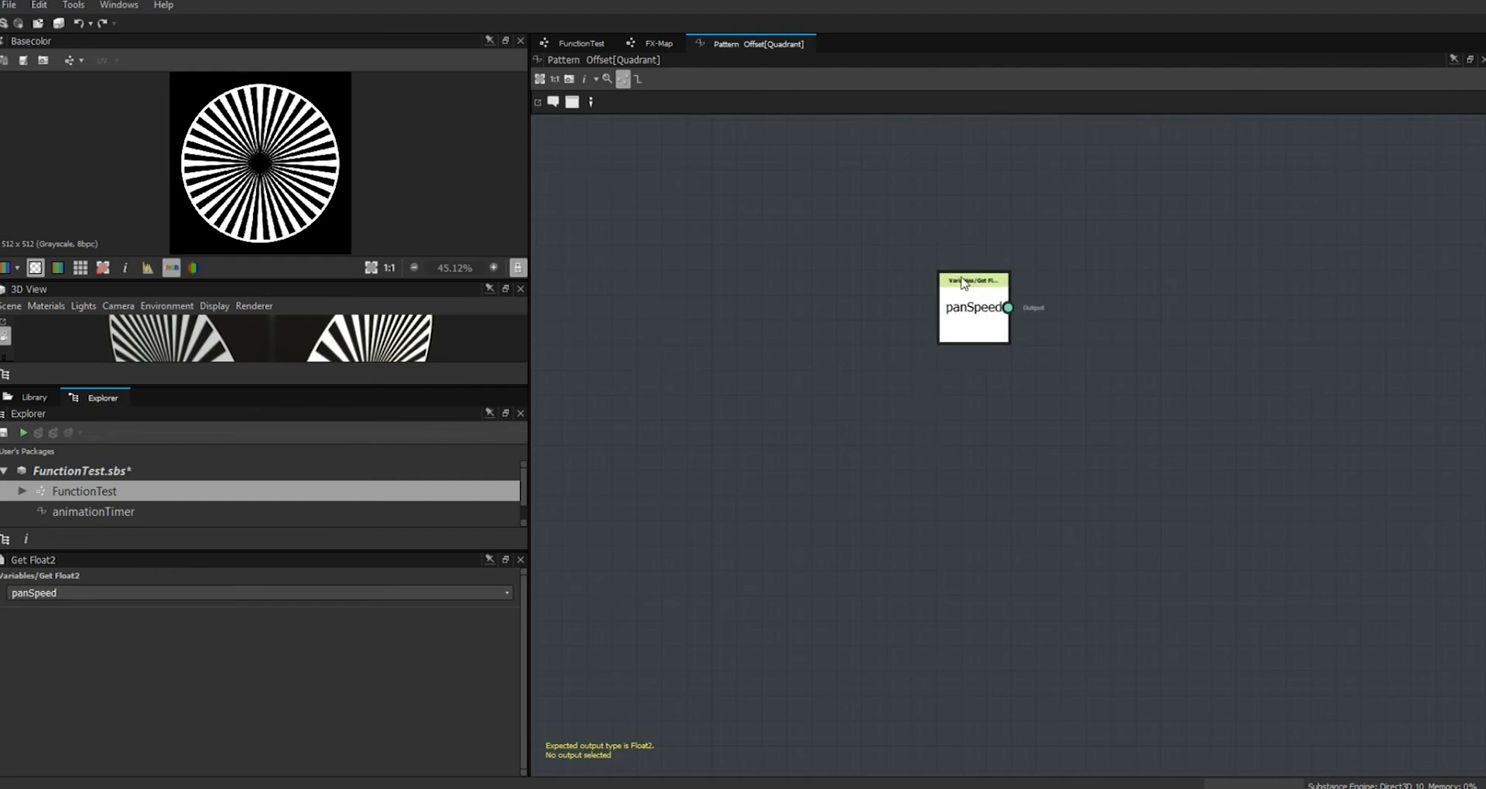
right_click(956, 309)
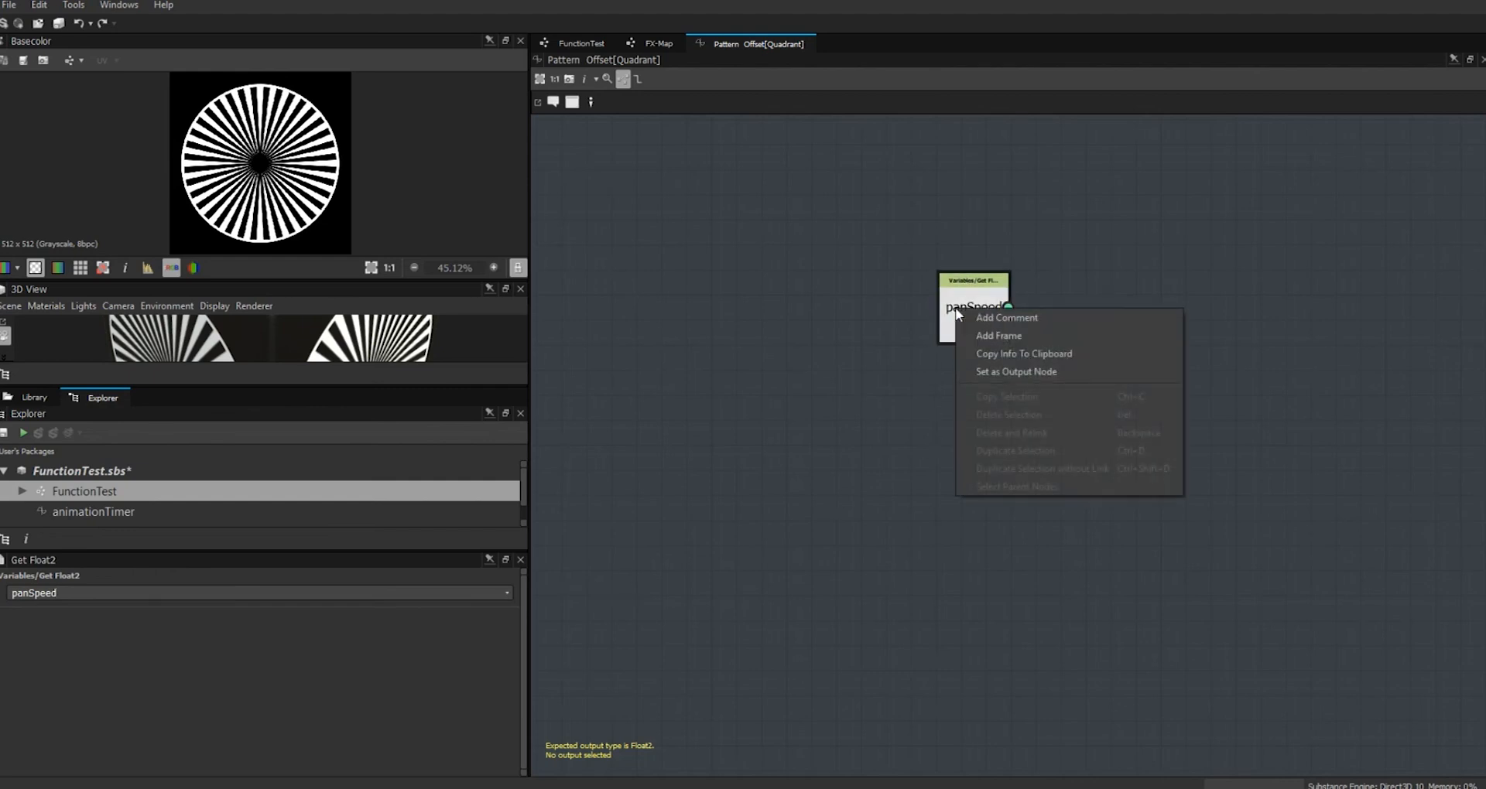
left_click(1033, 372)
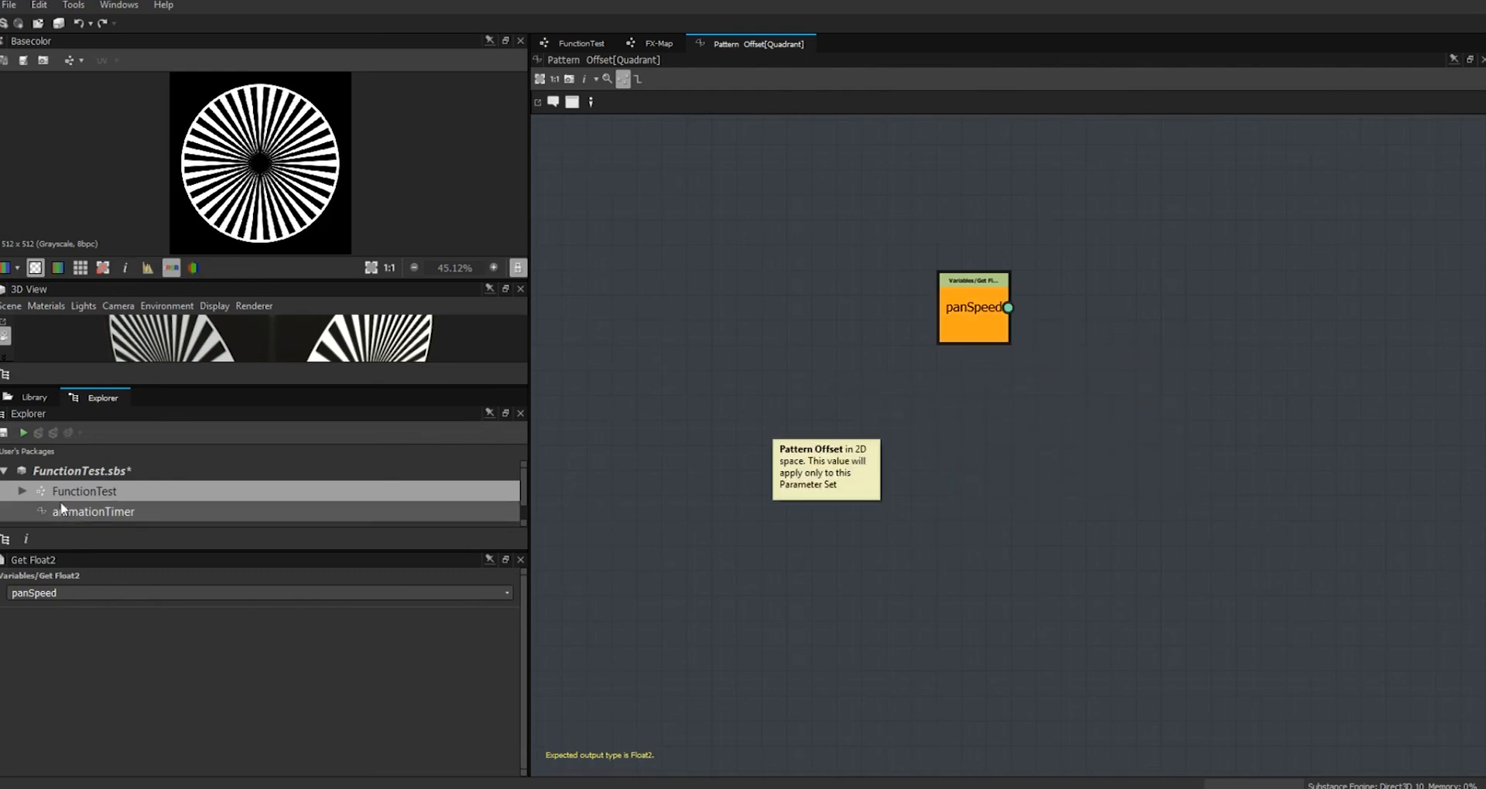
Publish the FunctionTest.sbs package.
left_click(45, 469)
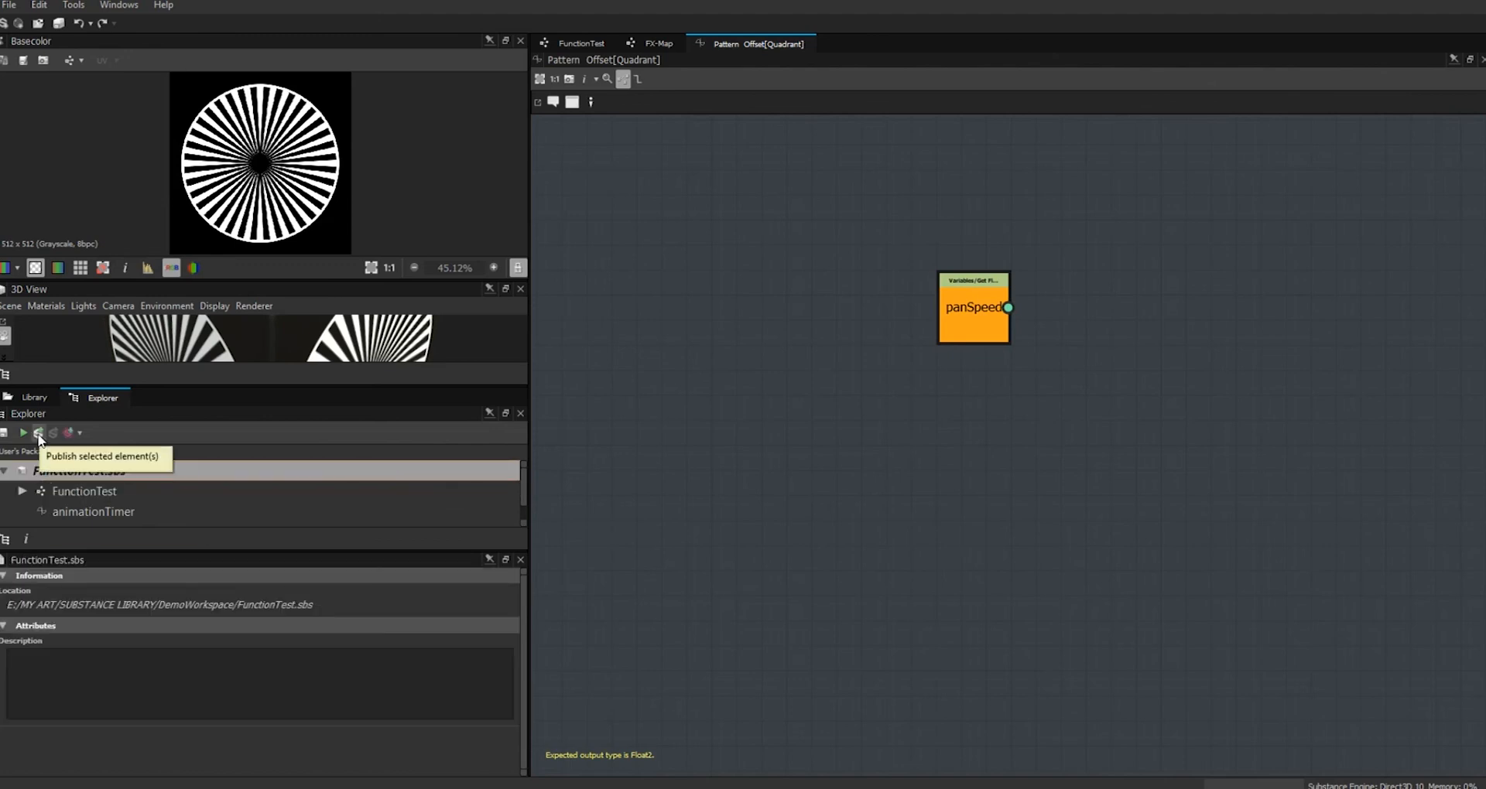
left_click(38, 433)
left_click(674, 431)
left_click(773, 392)
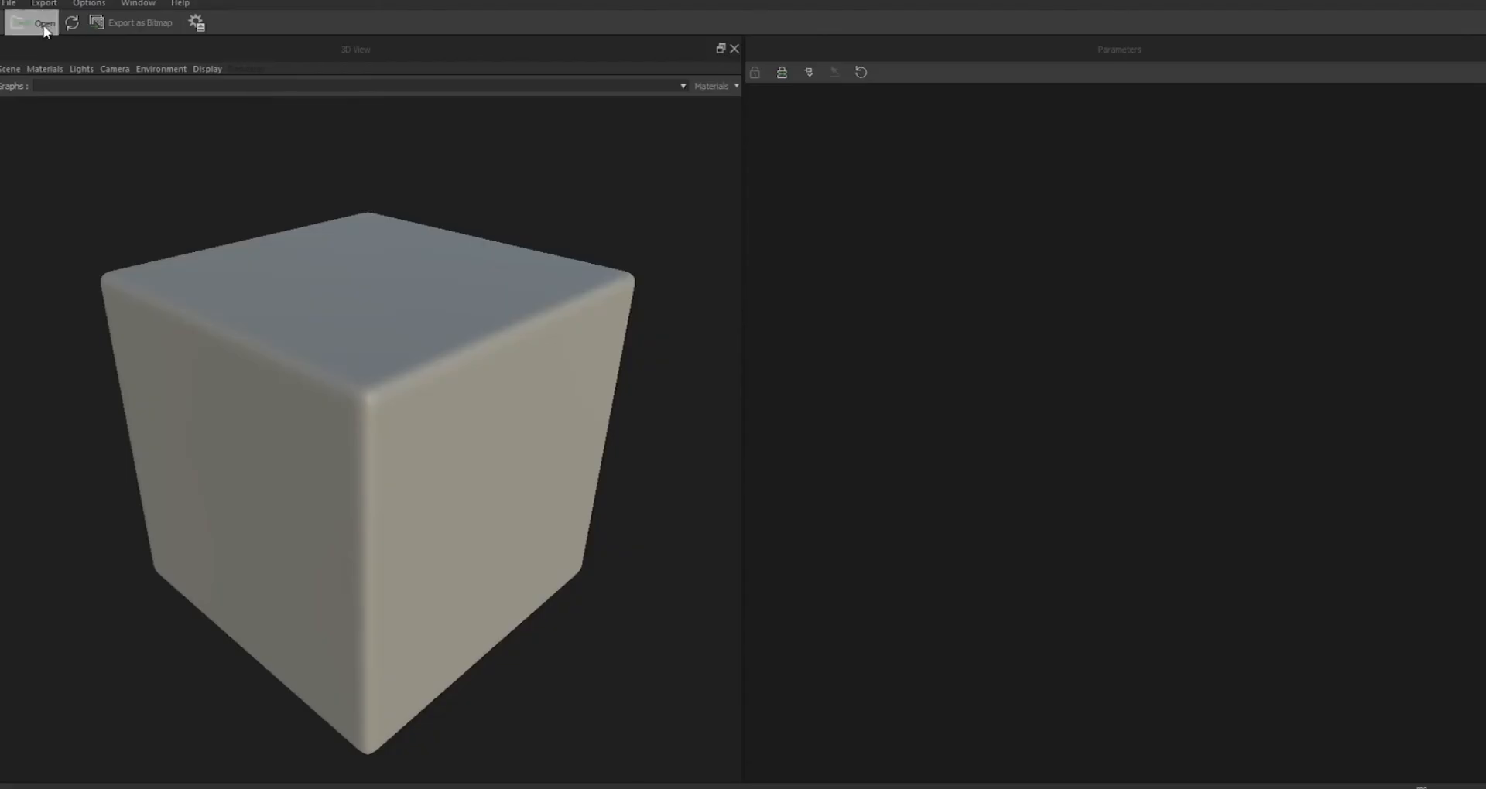
Open the published FunctionTest file in Substance Player and preview the timeline animation with the animation speed slightly above 0.
left_click(31, 23)
left_click(326, 219)
double_click(326, 219)
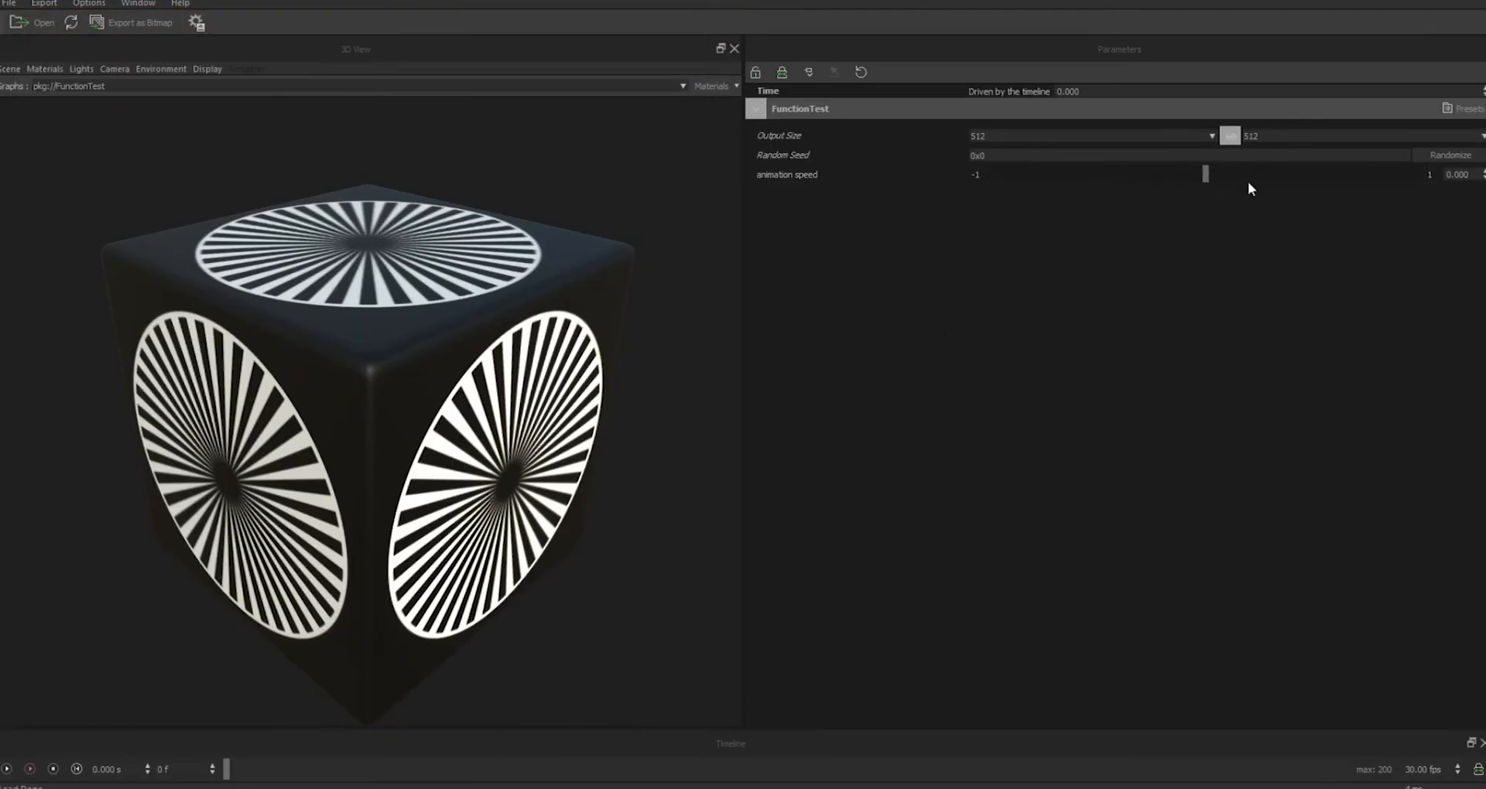
left_click(7, 769)
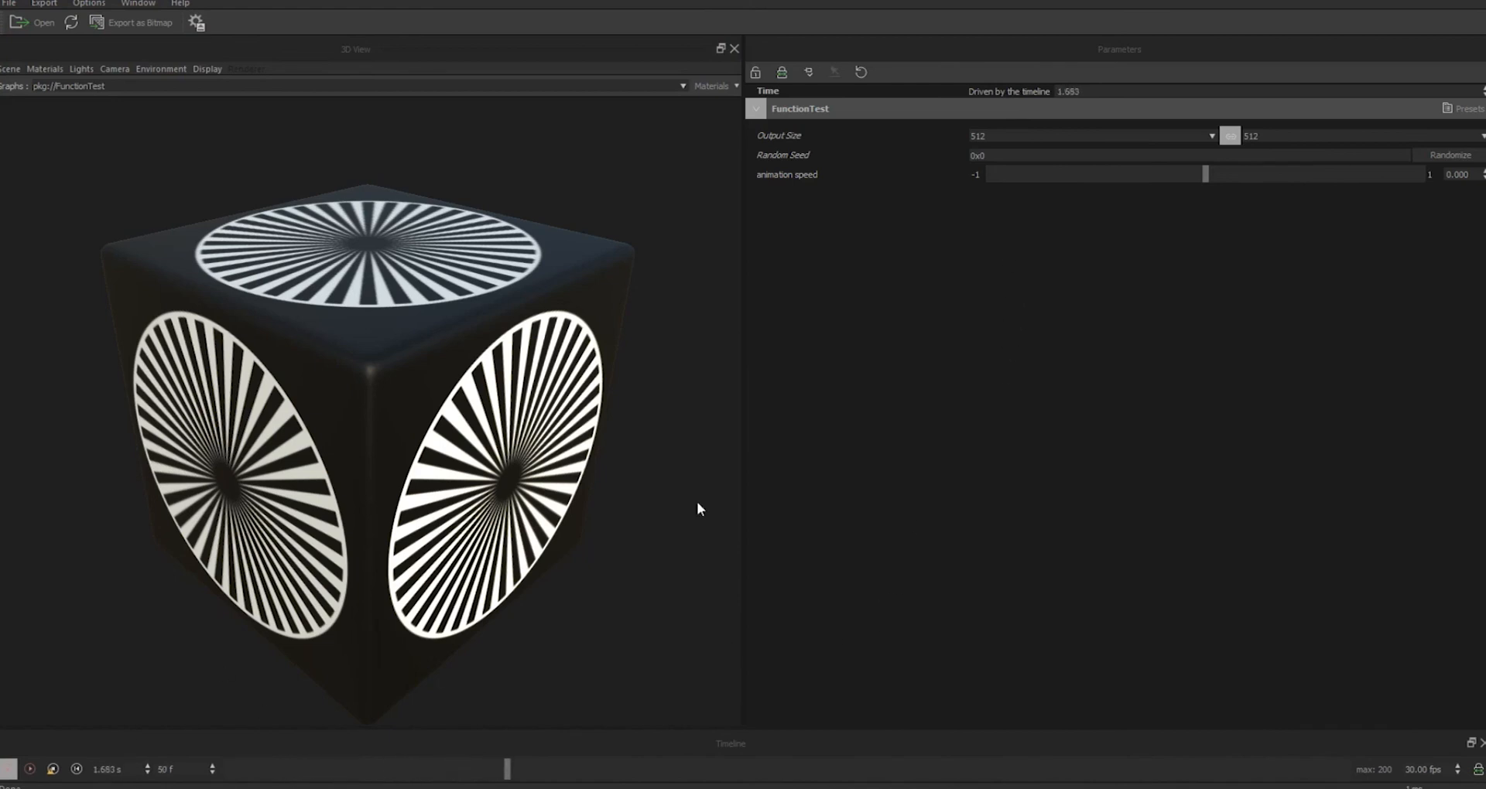
left_click_drag(1205, 174, 1219, 173)
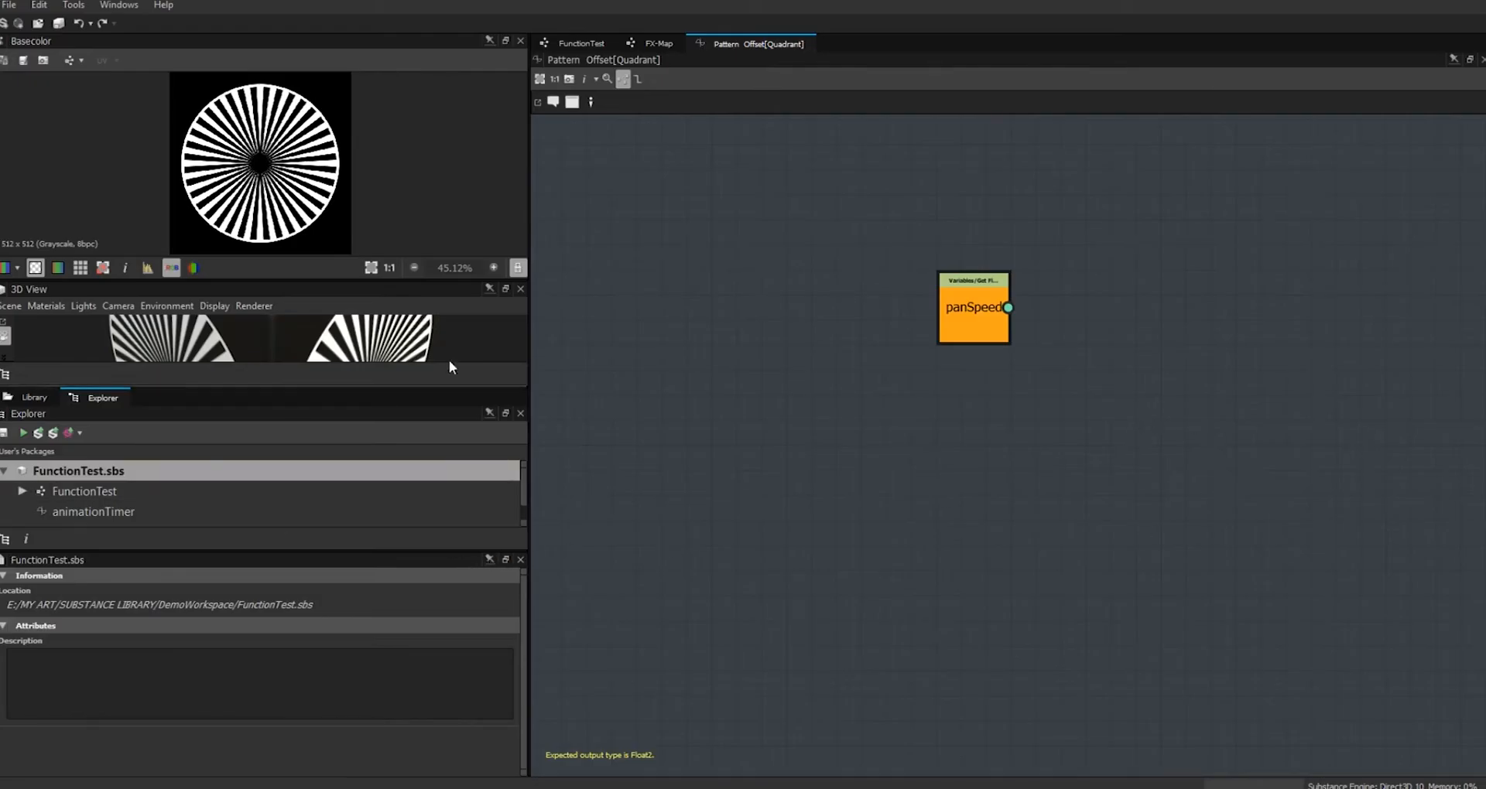
Return to the FX-Map in Substance Designer and reopen the Quadrant's Color / Luminosity function.
left_click(655, 43)
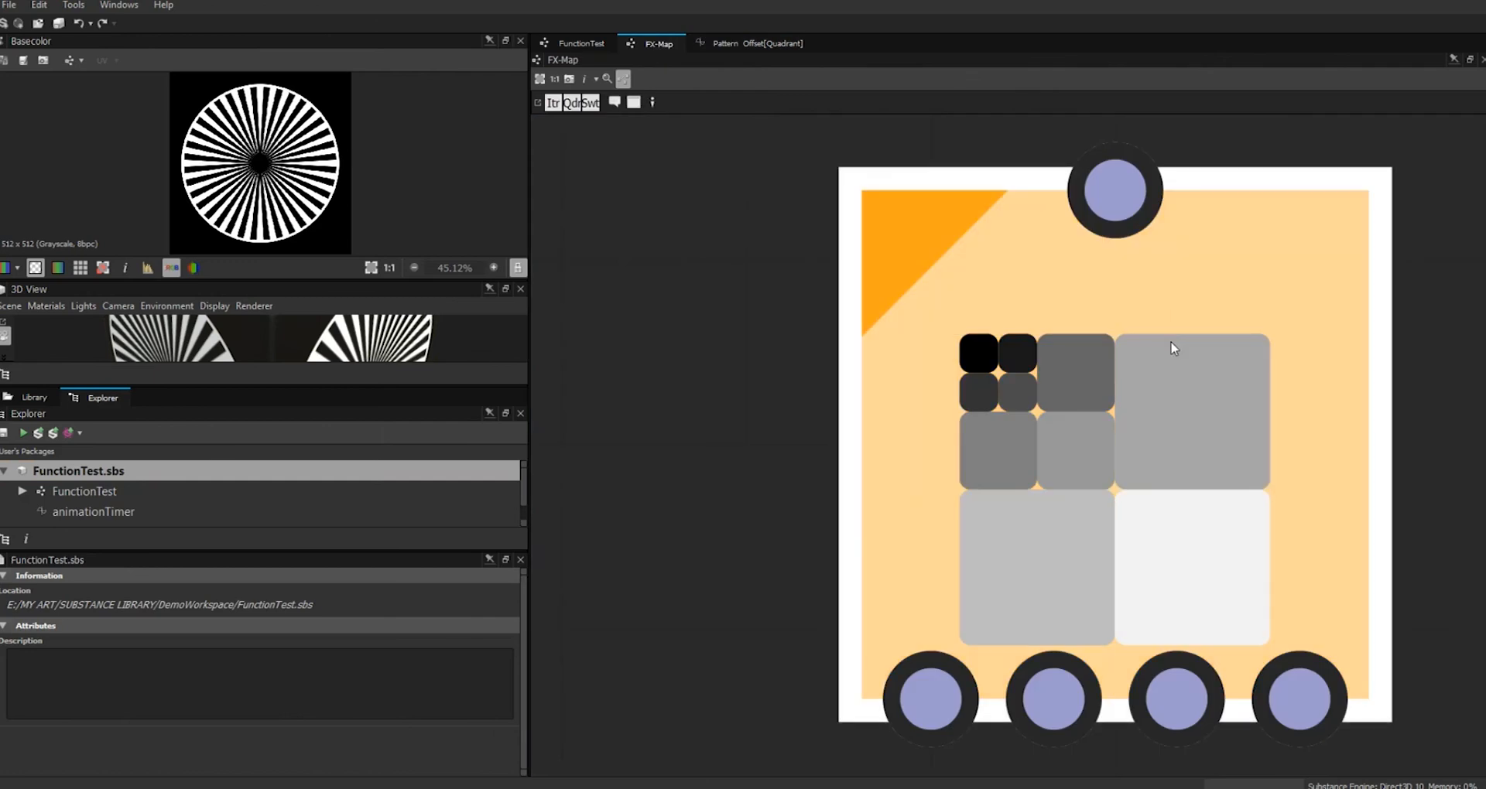
left_click(1174, 349)
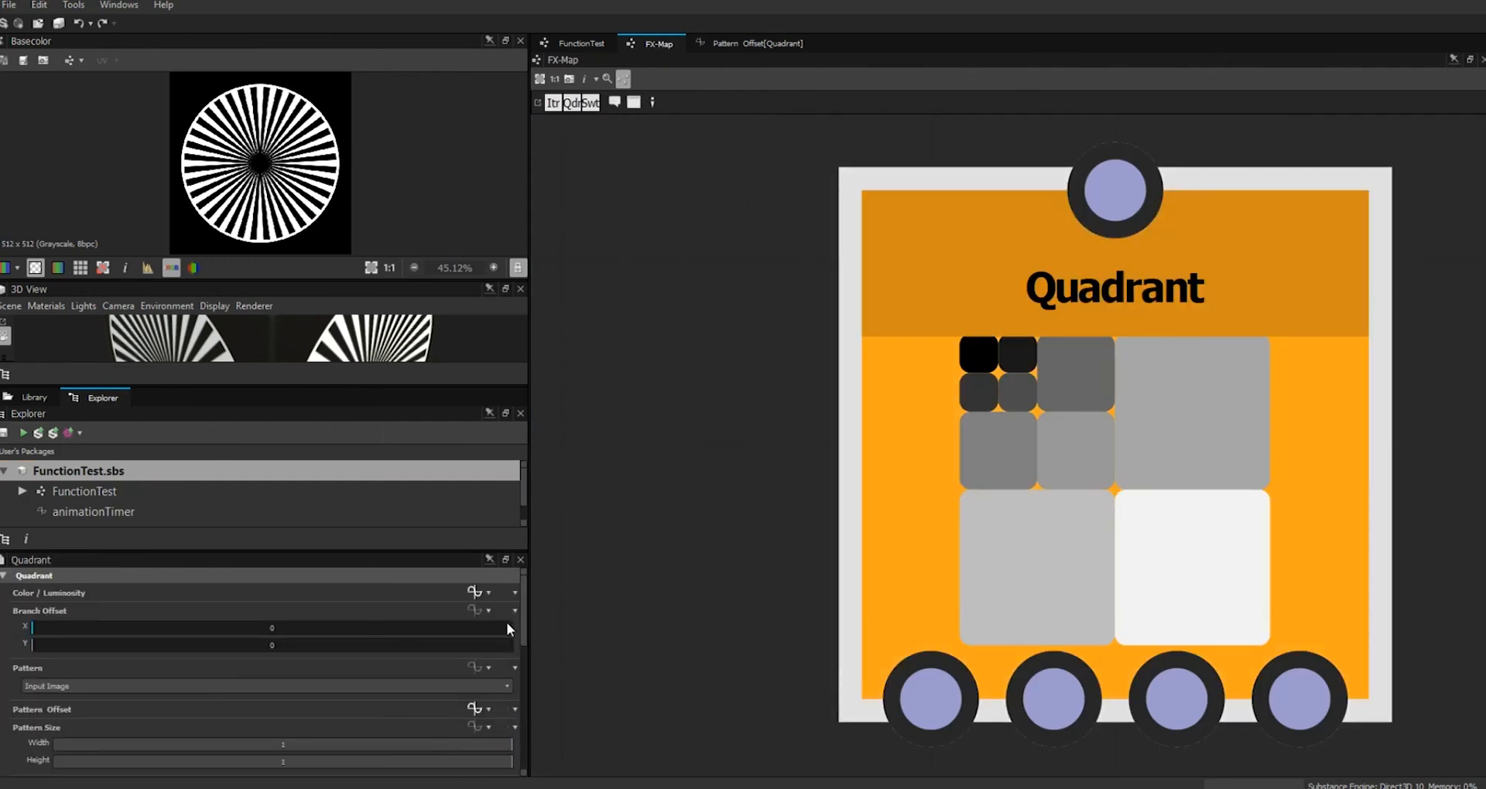
left_click_drag(525, 618, 527, 654)
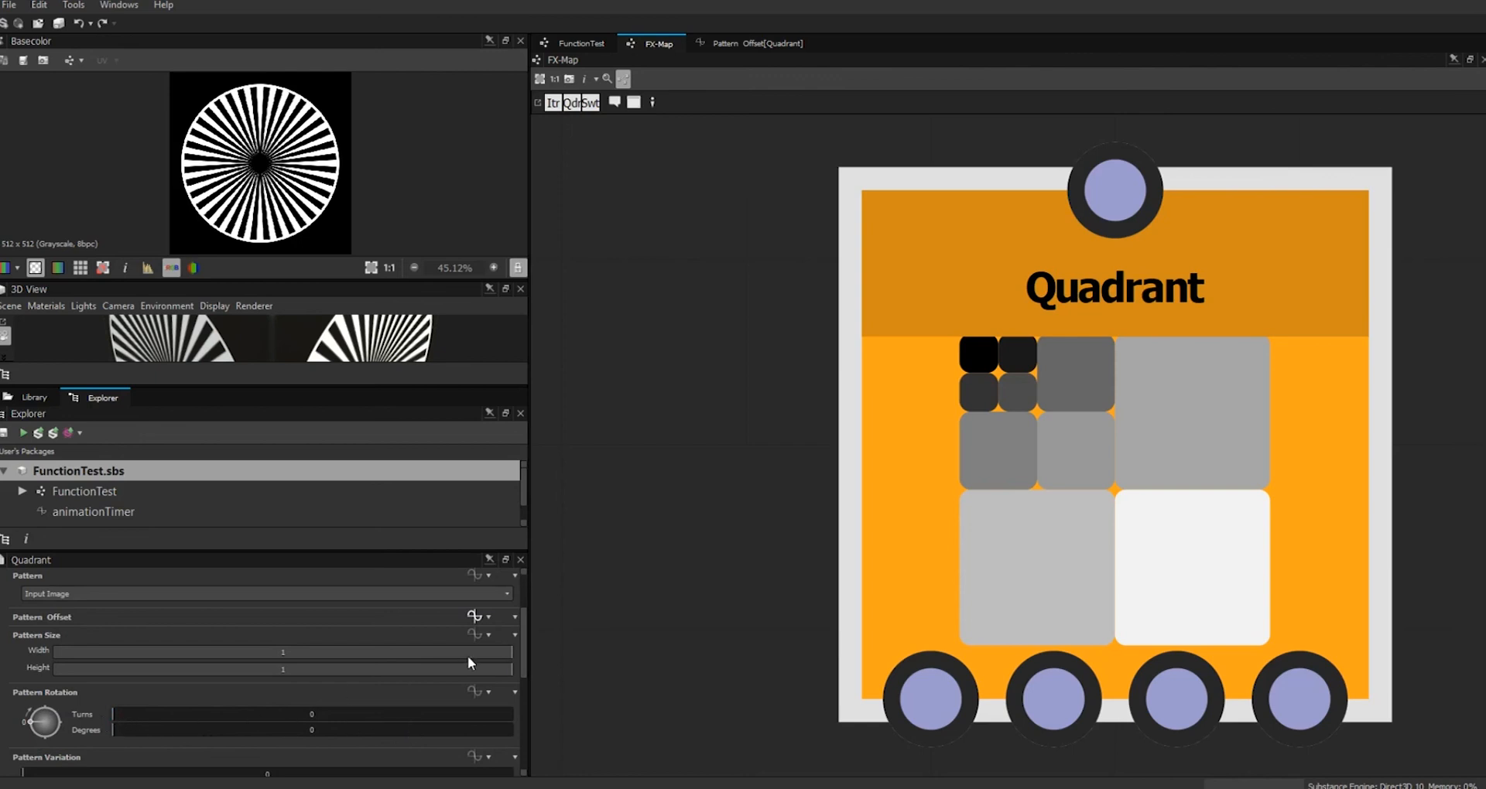
left_click_drag(524, 665, 526, 614)
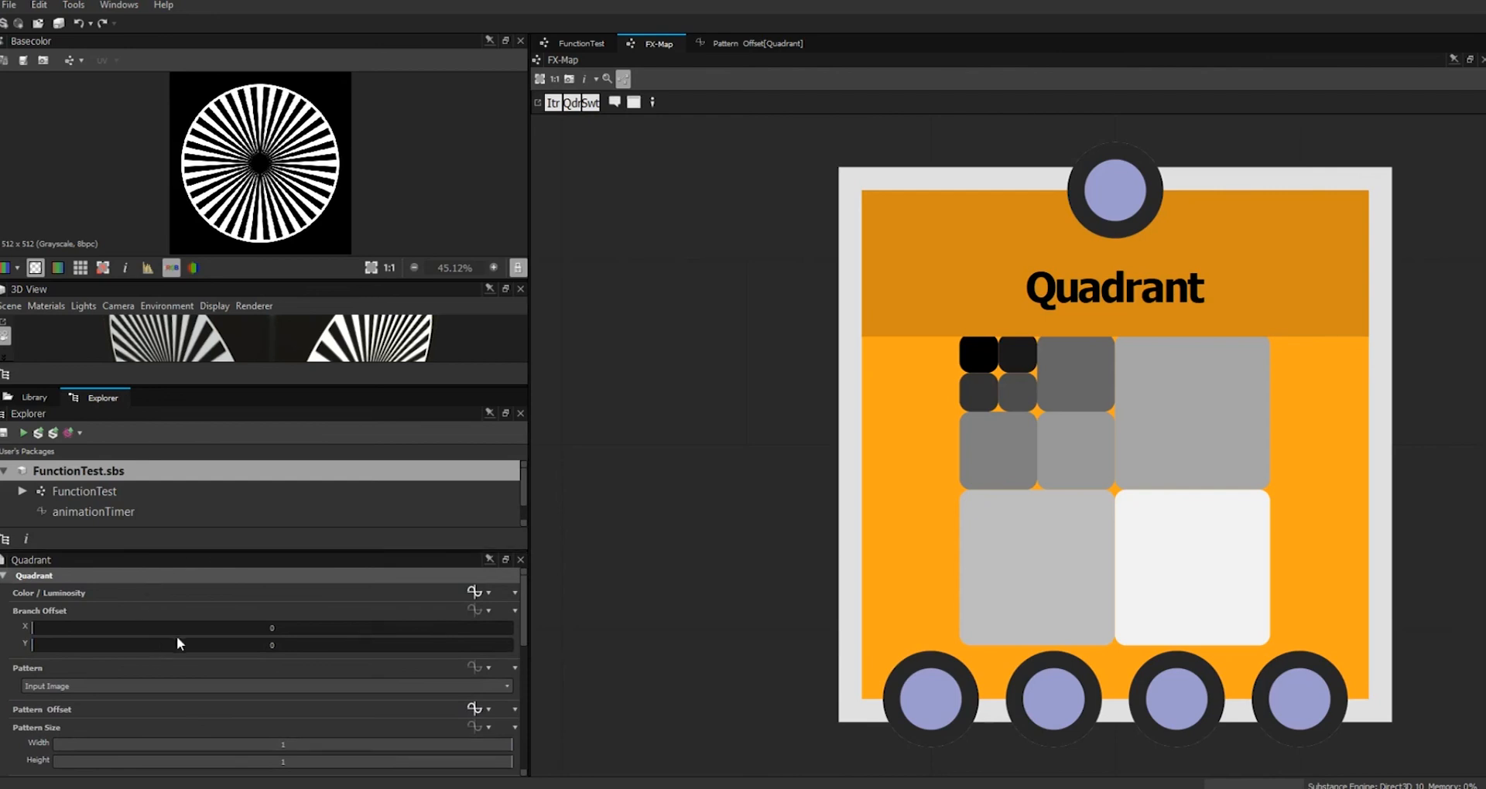
left_click(472, 592)
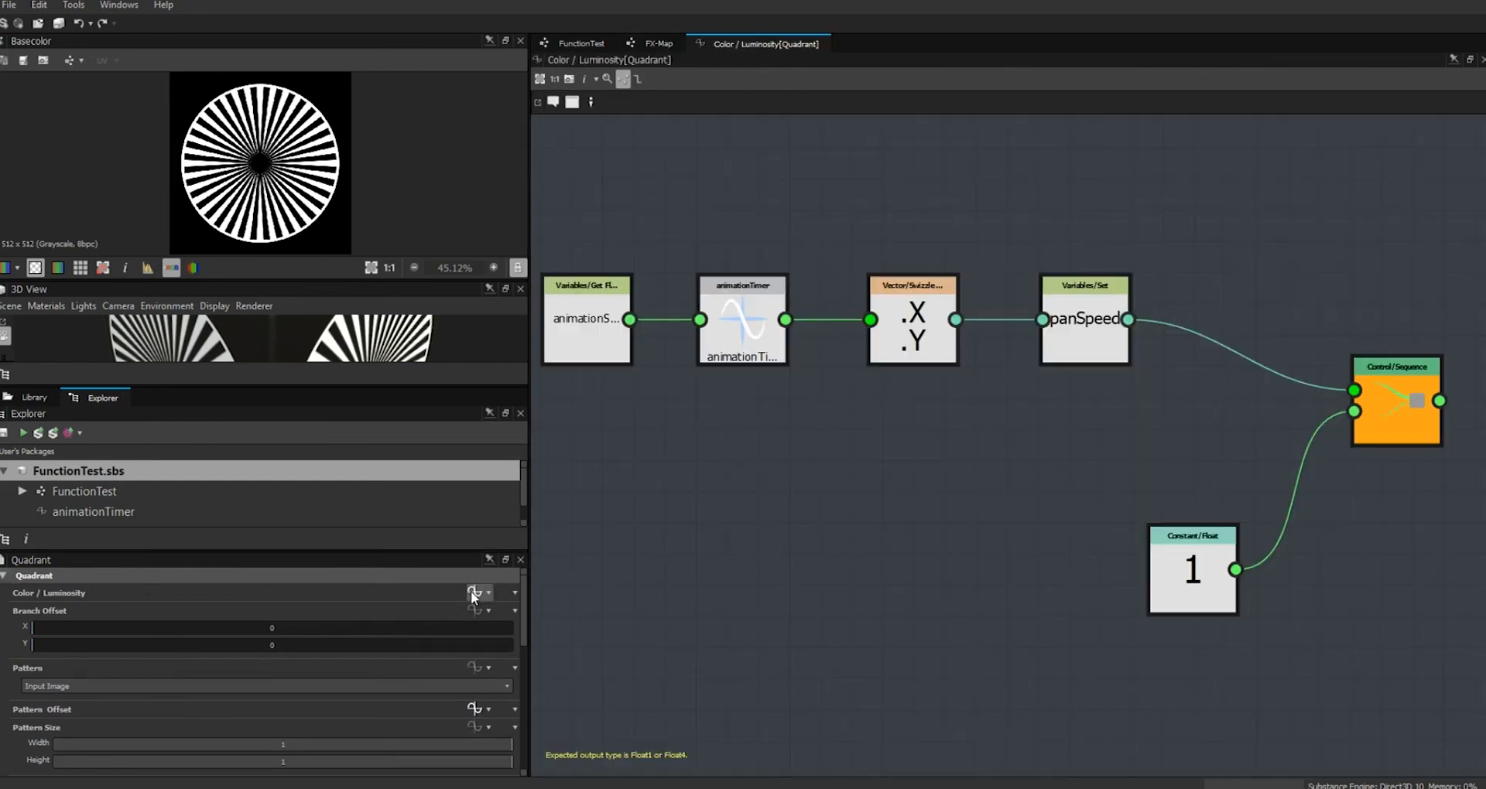
Space out the graph by moving the animationSpeed and animationTimer nodes away from the Swizzle and panSpeed Set nodes, and raise those two.
scroll(810, 401, "down", 3)
left_click_drag(627, 322, 597, 375)
key("f")
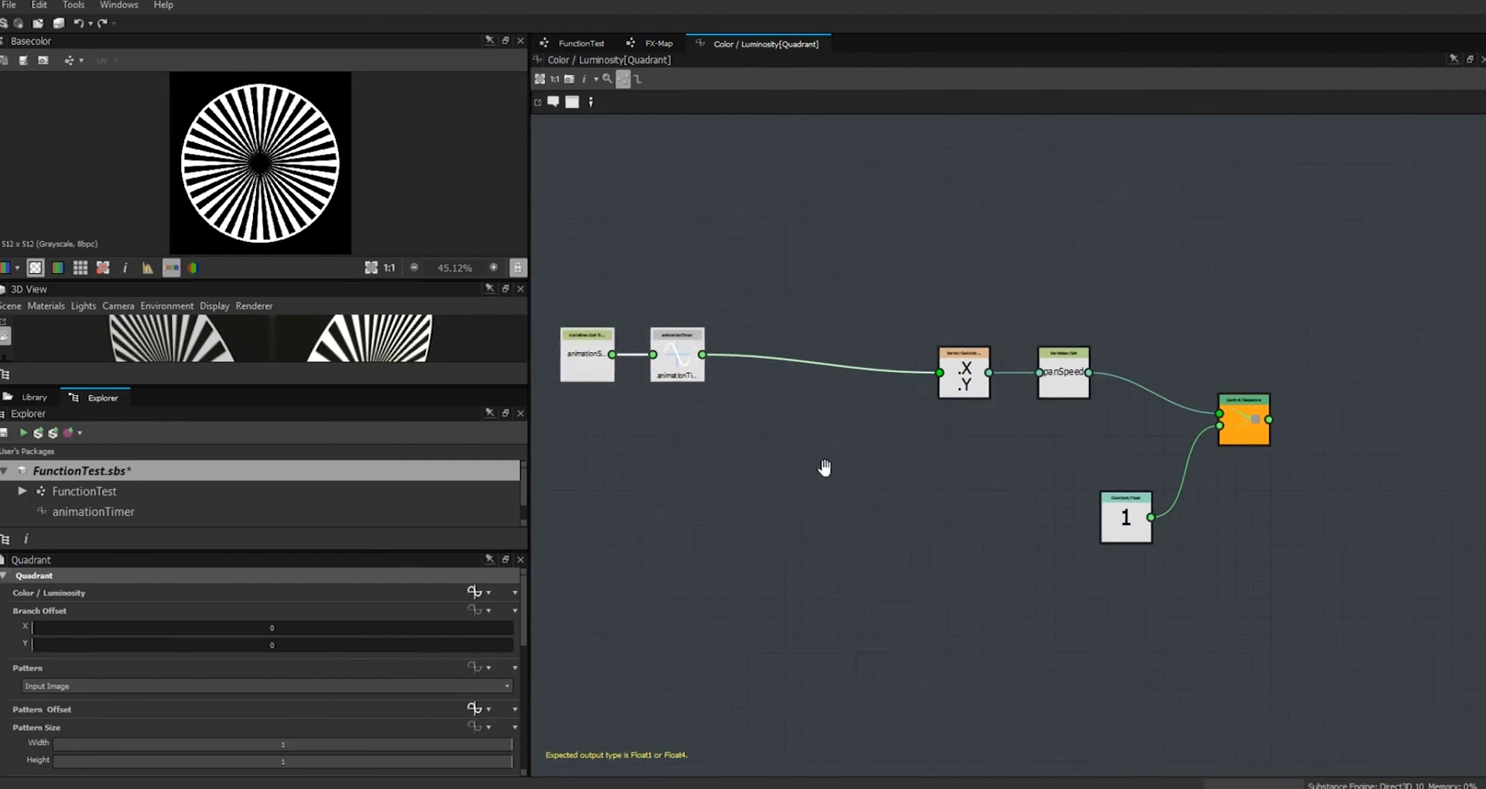
mouse_move(802, 337)
left_mouse_down()
mouse_move(793, 286)
mouse_move(774, 336)
left_mouse_up()
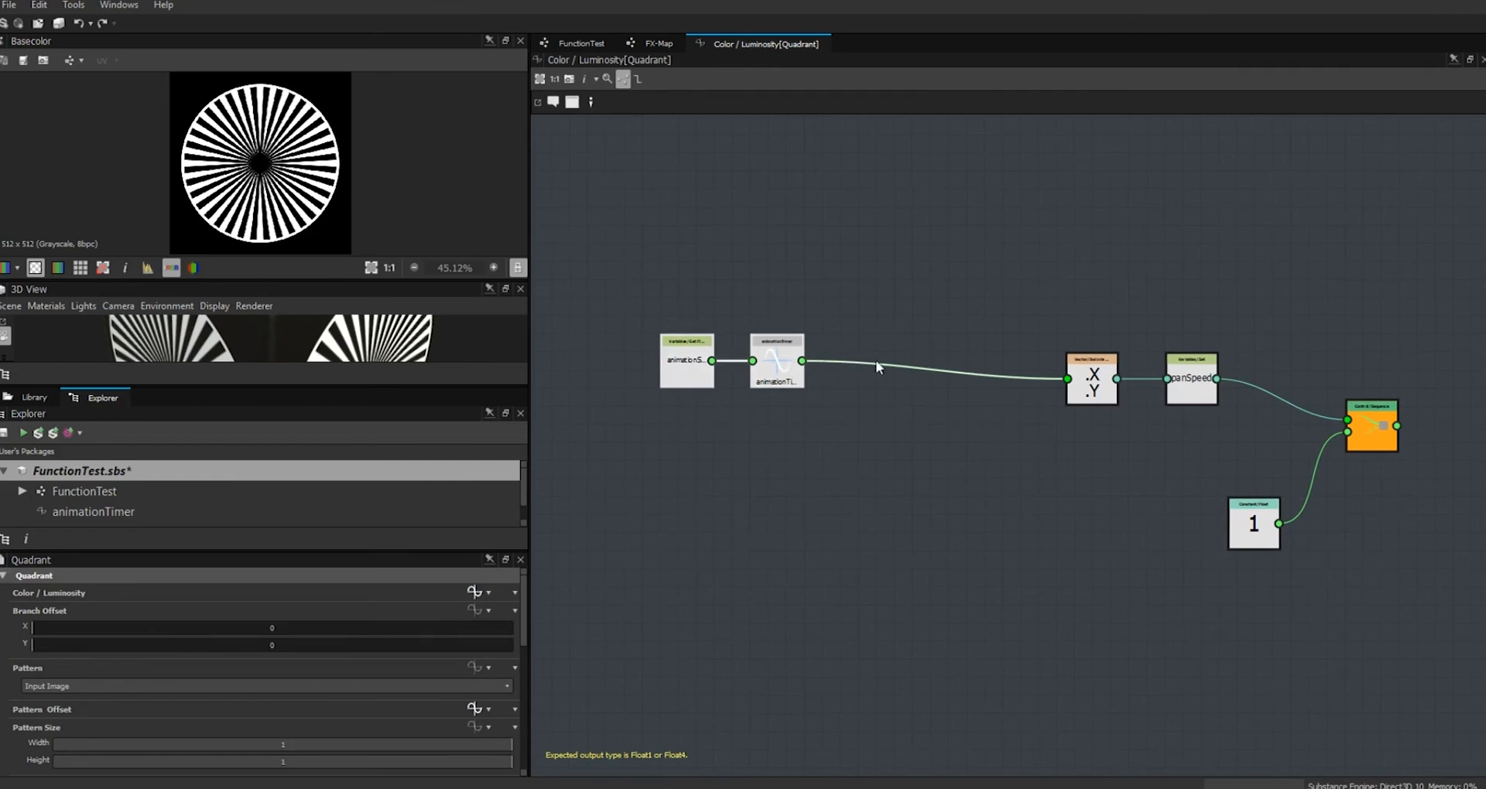
left_click_drag(1238, 345, 1046, 261)
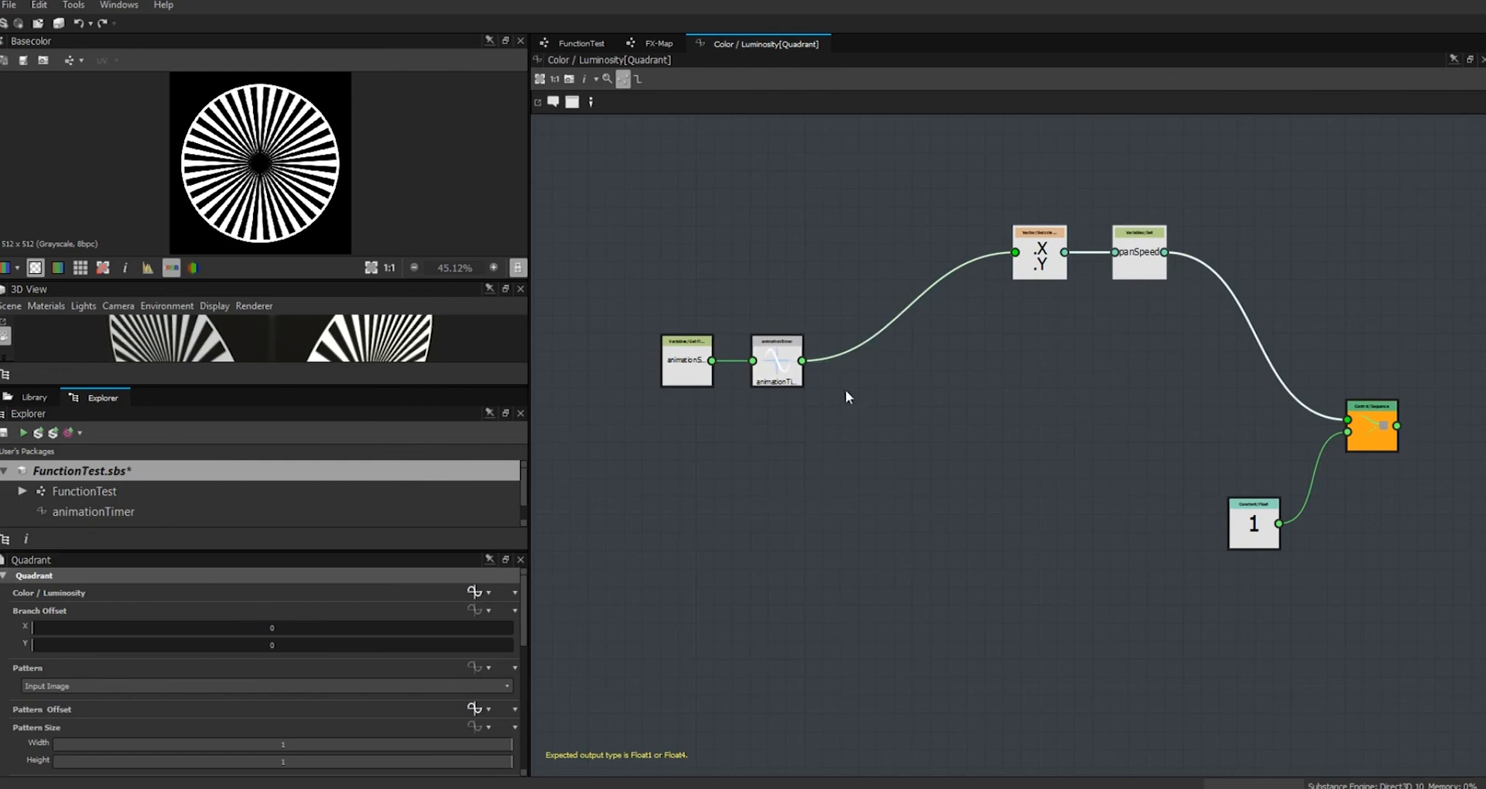
Add a second Set variable node in the free space below the panSpeed branch.
left_click(826, 447)
right_click(883, 414)
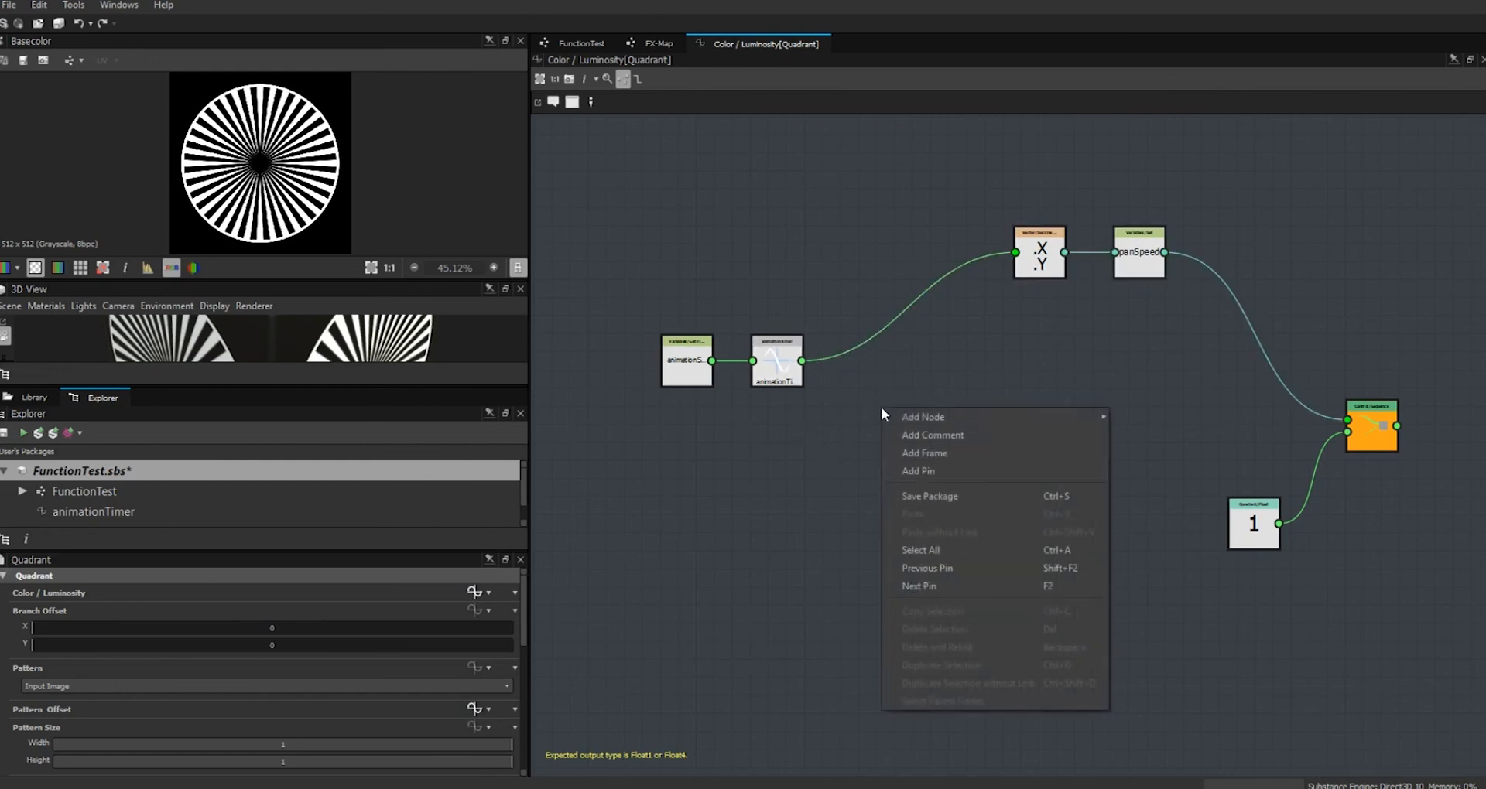
mouse_move(922, 422)
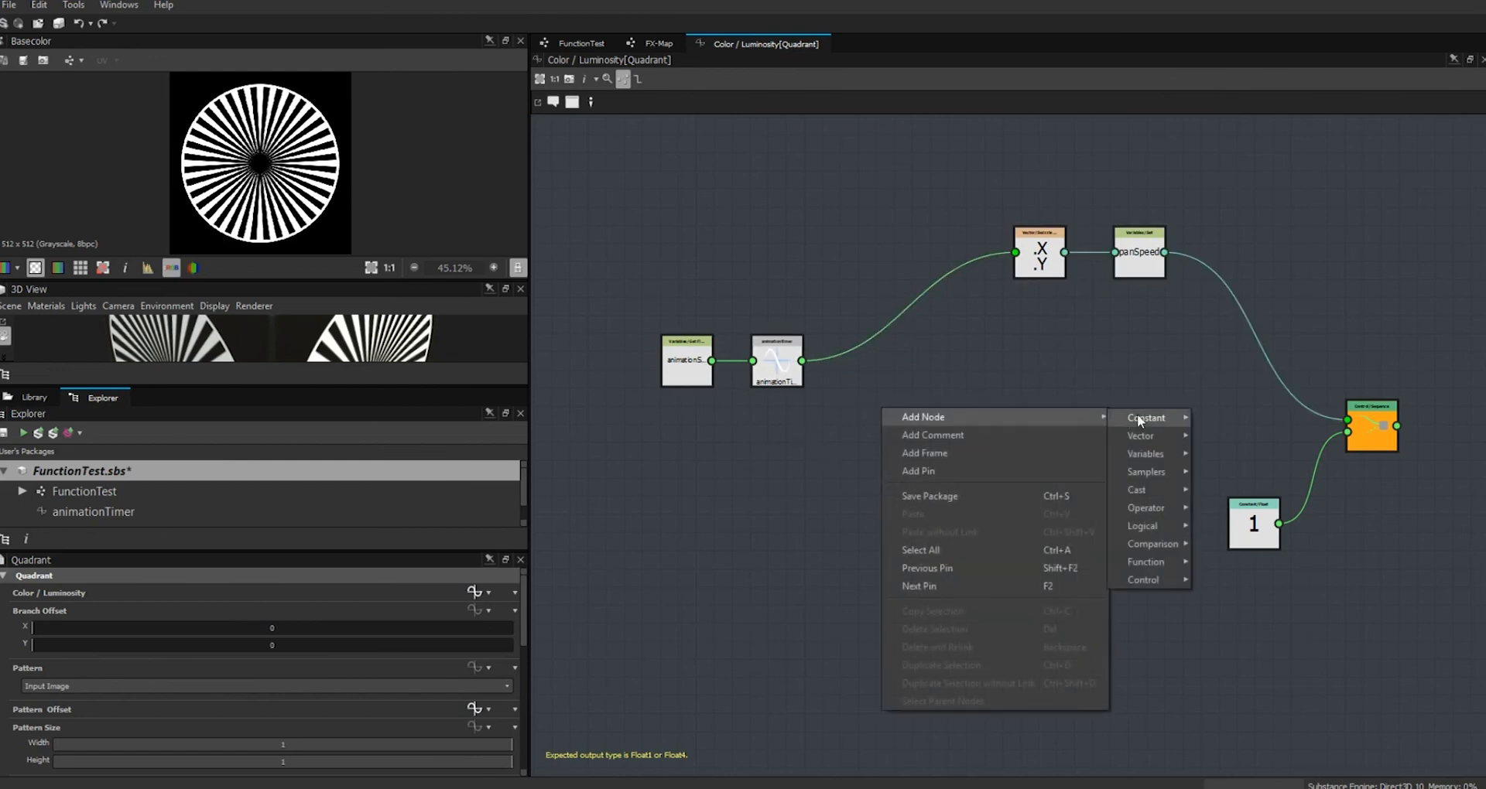
mouse_move(1154, 436)
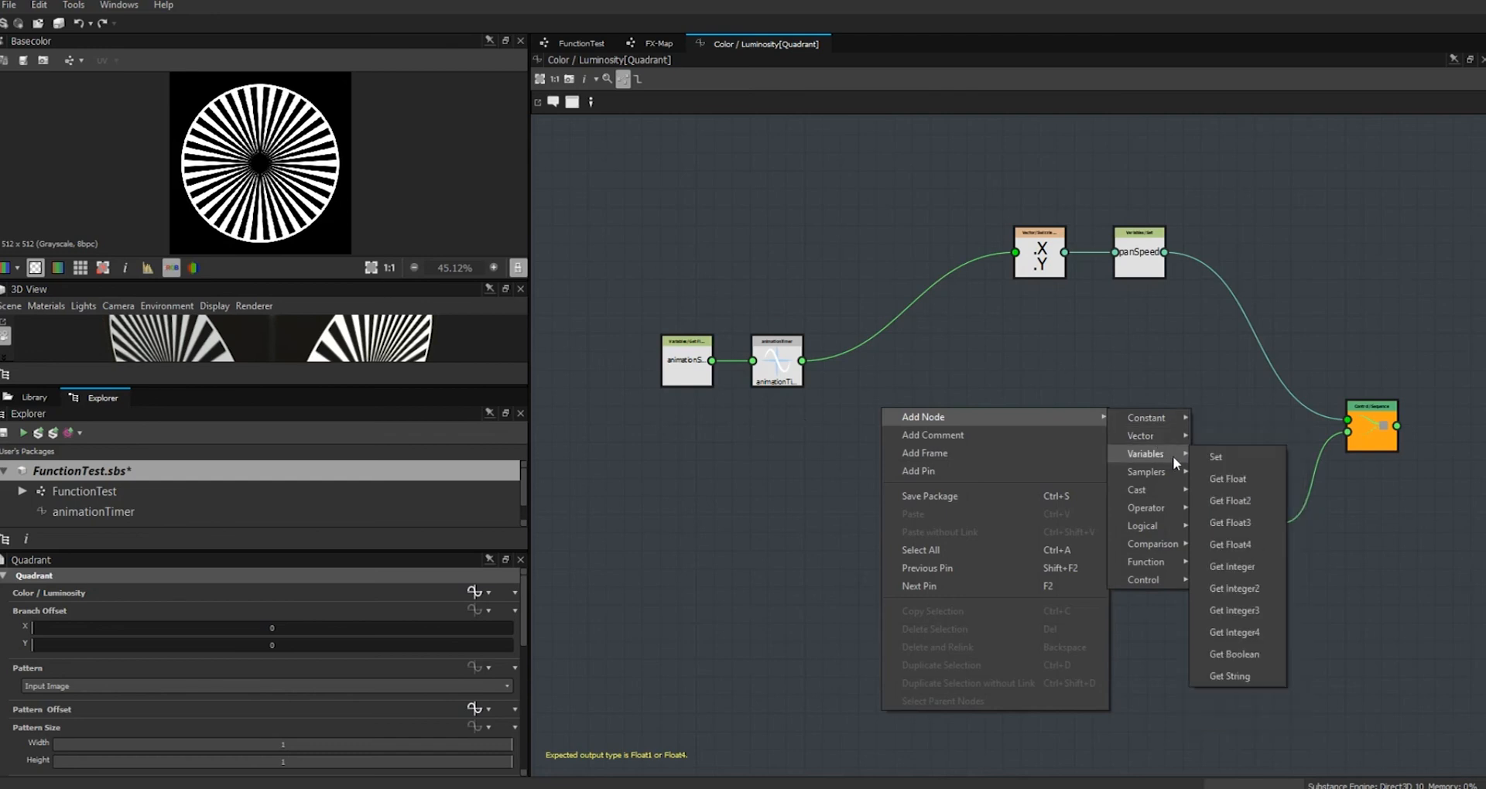
left_click(1219, 455)
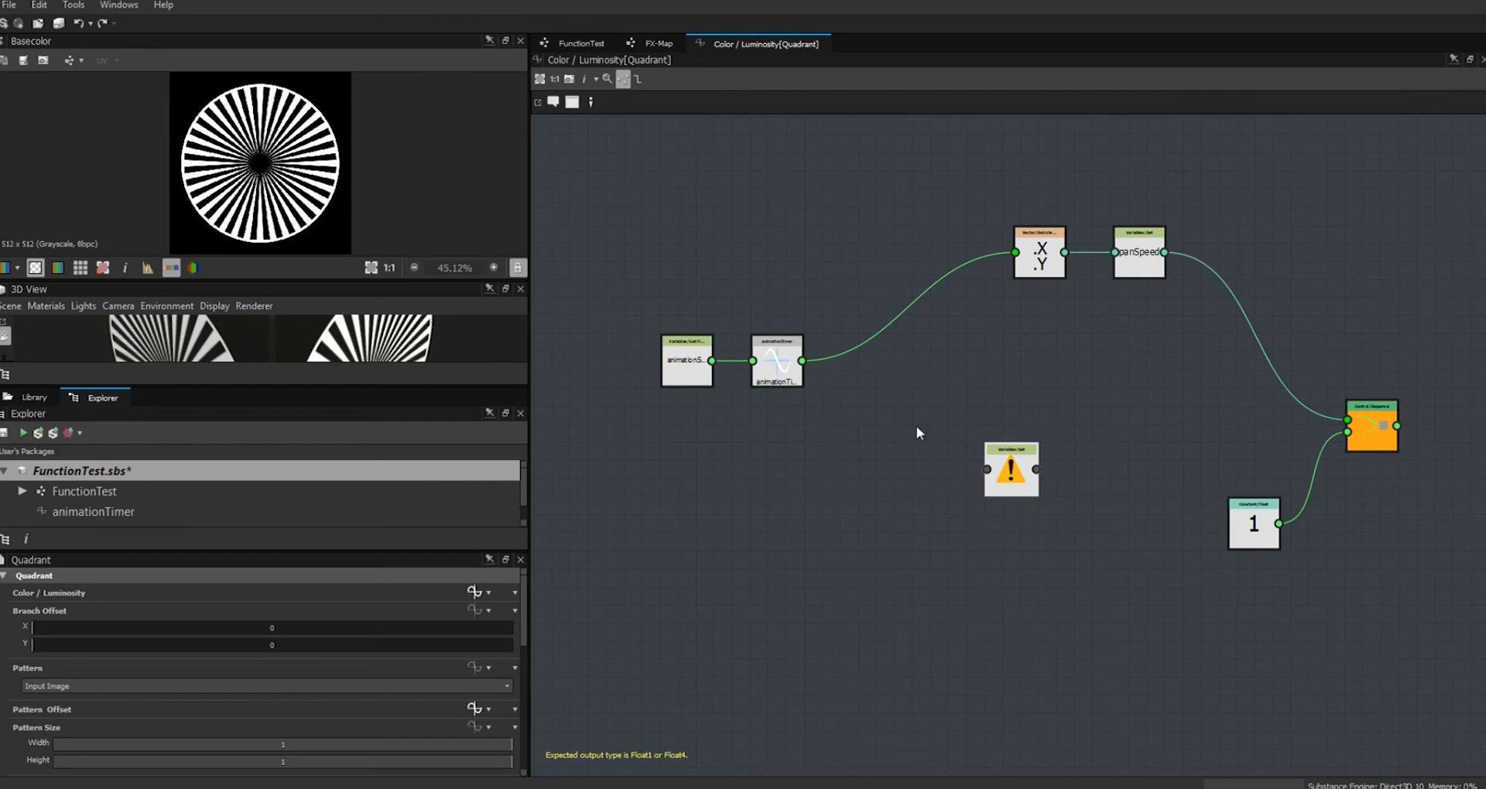
Feed the animationTimer output into the new Set node, name the variable rotSpeed, copy the name, and move the node closer.
left_click_drag(802, 361, 988, 469)
left_click(1011, 470)
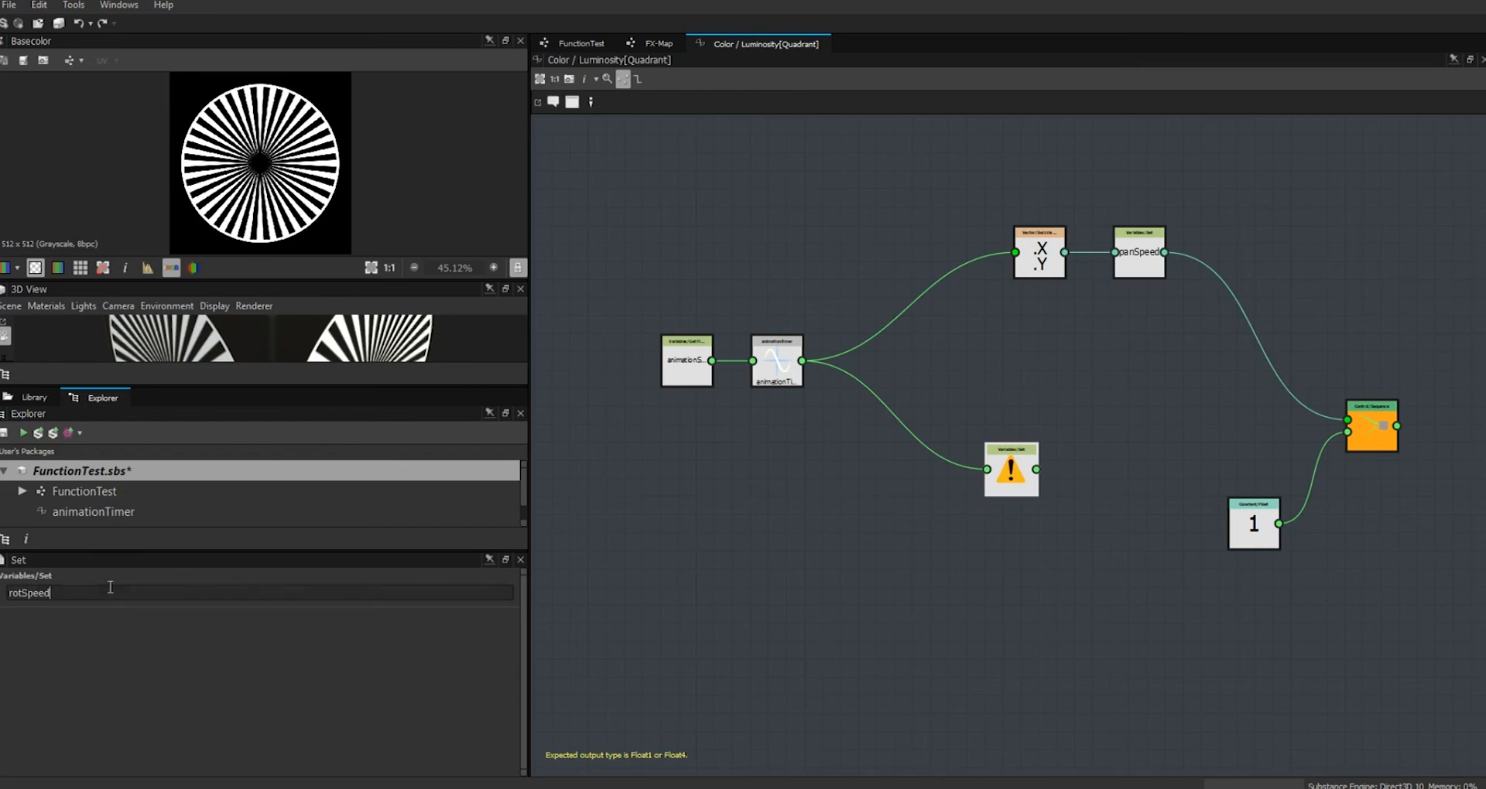
left_click_drag(58, 593, 6, 593)
key("ctrl+c")
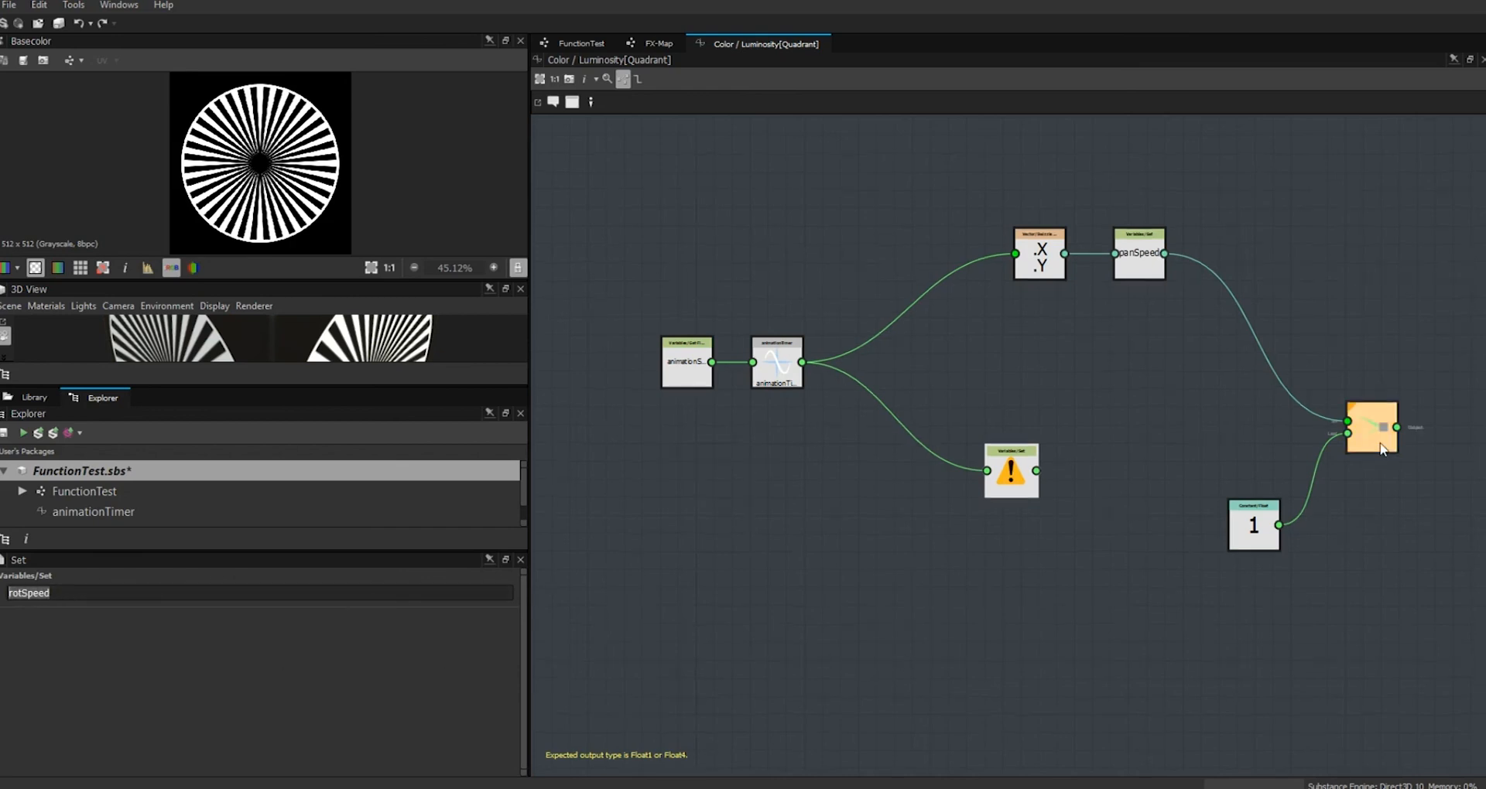
left_click_drag(991, 476, 883, 459)
Add a Sequence control node beside rotSpeed and shift the Swizzle and panSpeed nodes back toward animationTimer.
right_click(1015, 392)
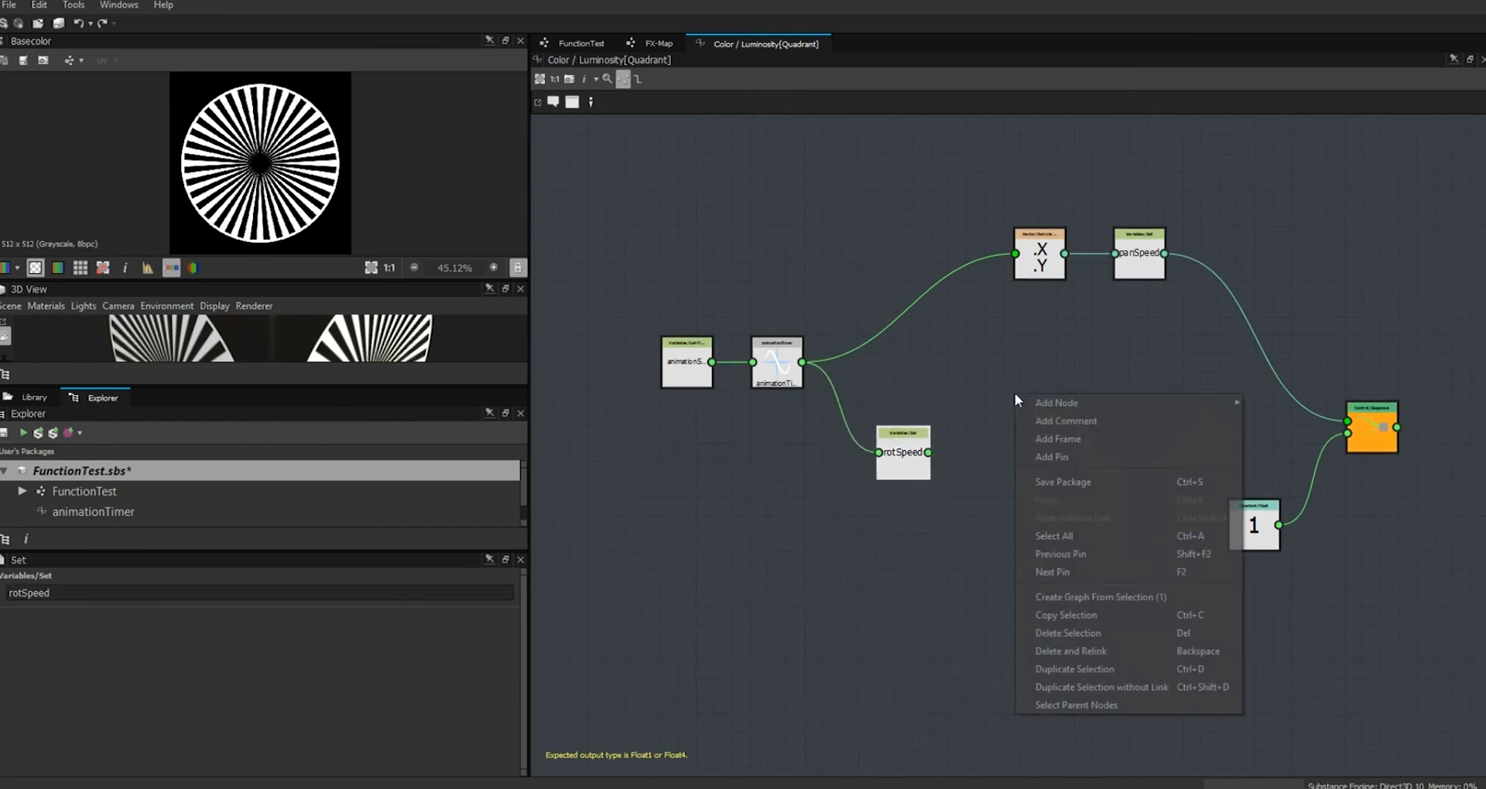
mouse_move(1053, 404)
mouse_move(1286, 560)
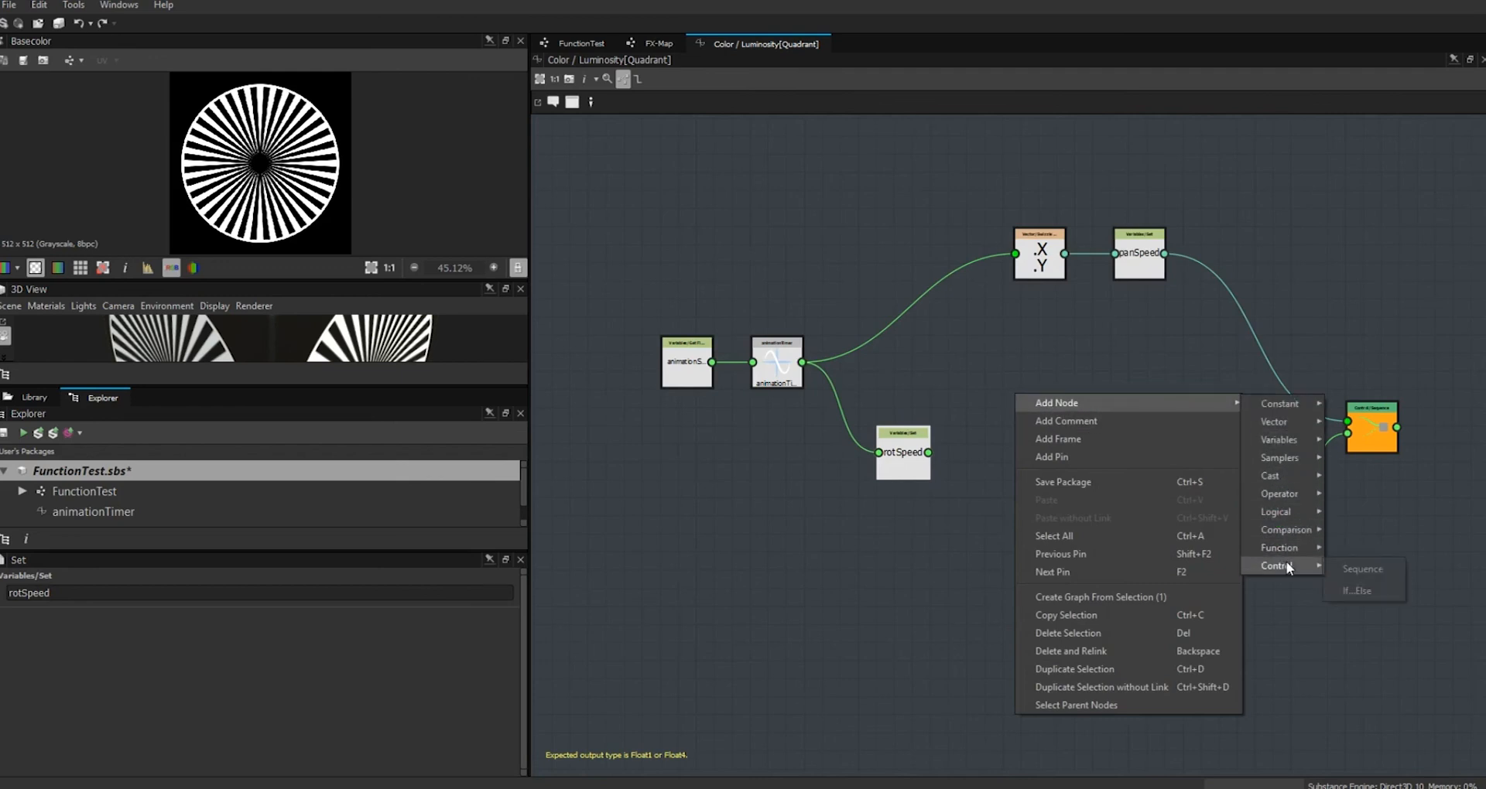
left_click(1357, 572)
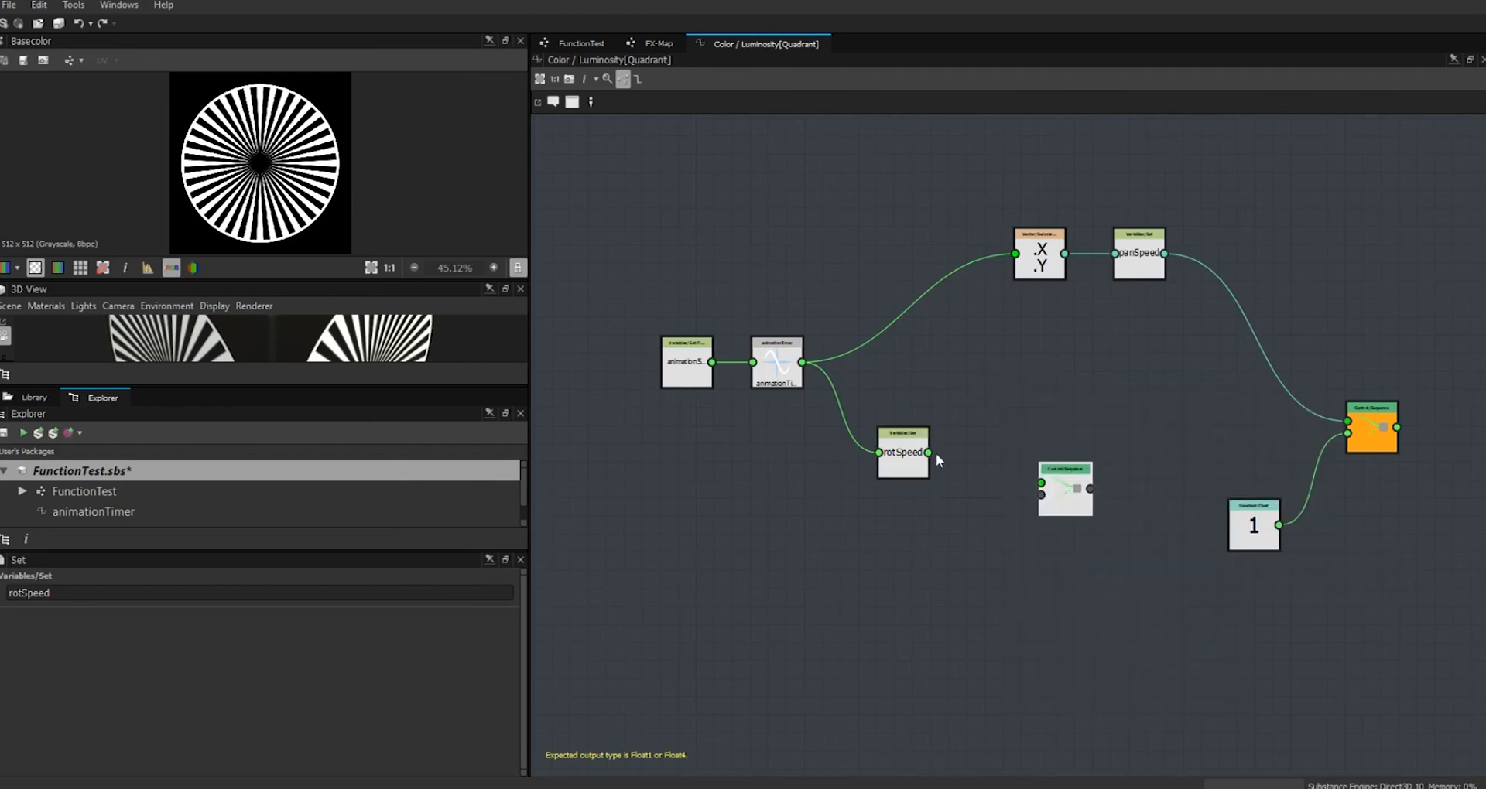
left_click_drag(1195, 193, 1026, 325)
left_click_drag(1039, 239, 877, 202)
left_click_drag(1076, 511, 1112, 492)
Connect panSpeed and rotSpeed to the new Sequence node and feed its output into the output Sequence's first input.
left_click_drag(1001, 217, 1077, 465)
left_click(1082, 464)
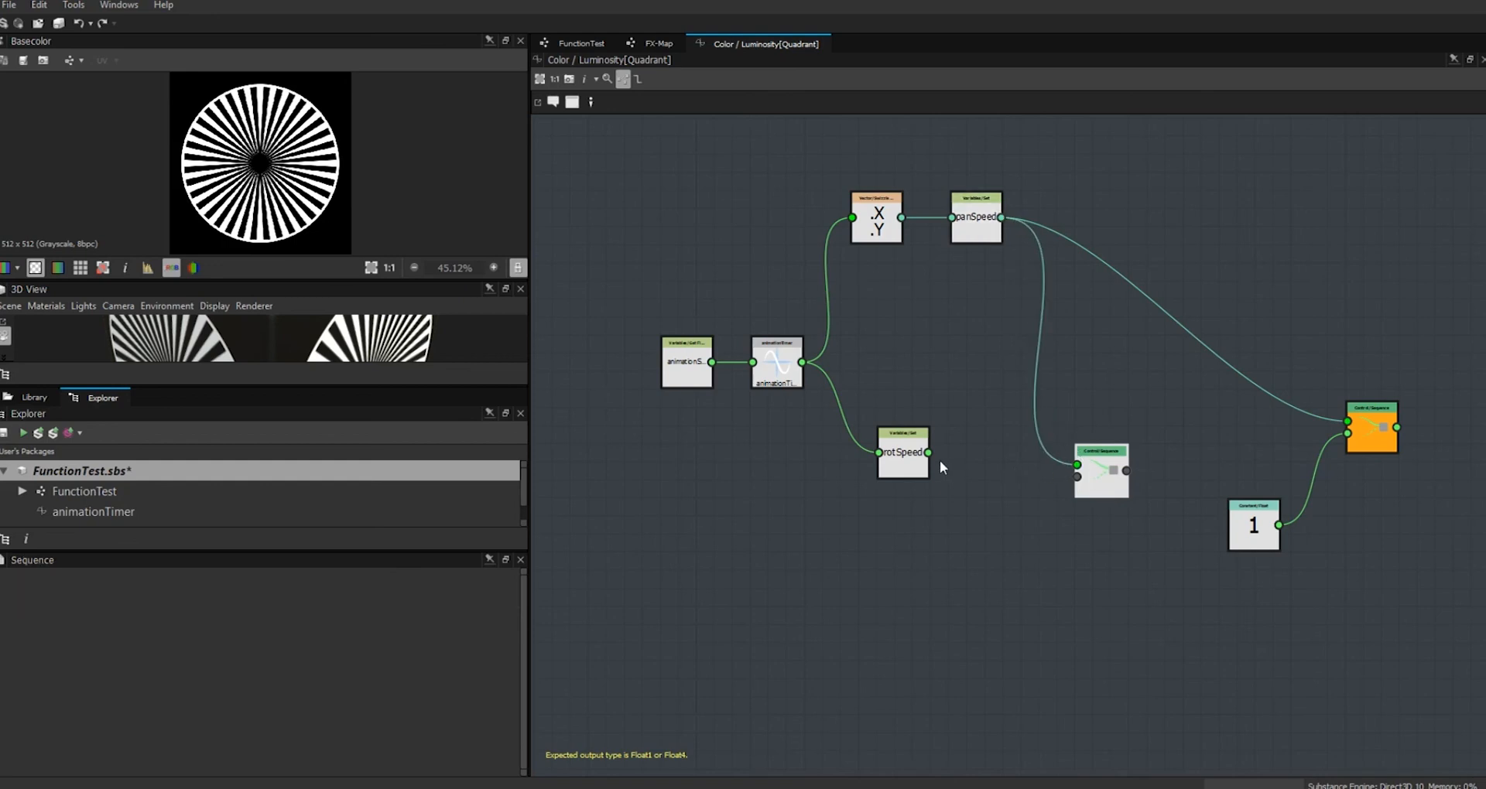
left_click_drag(929, 453, 1078, 477)
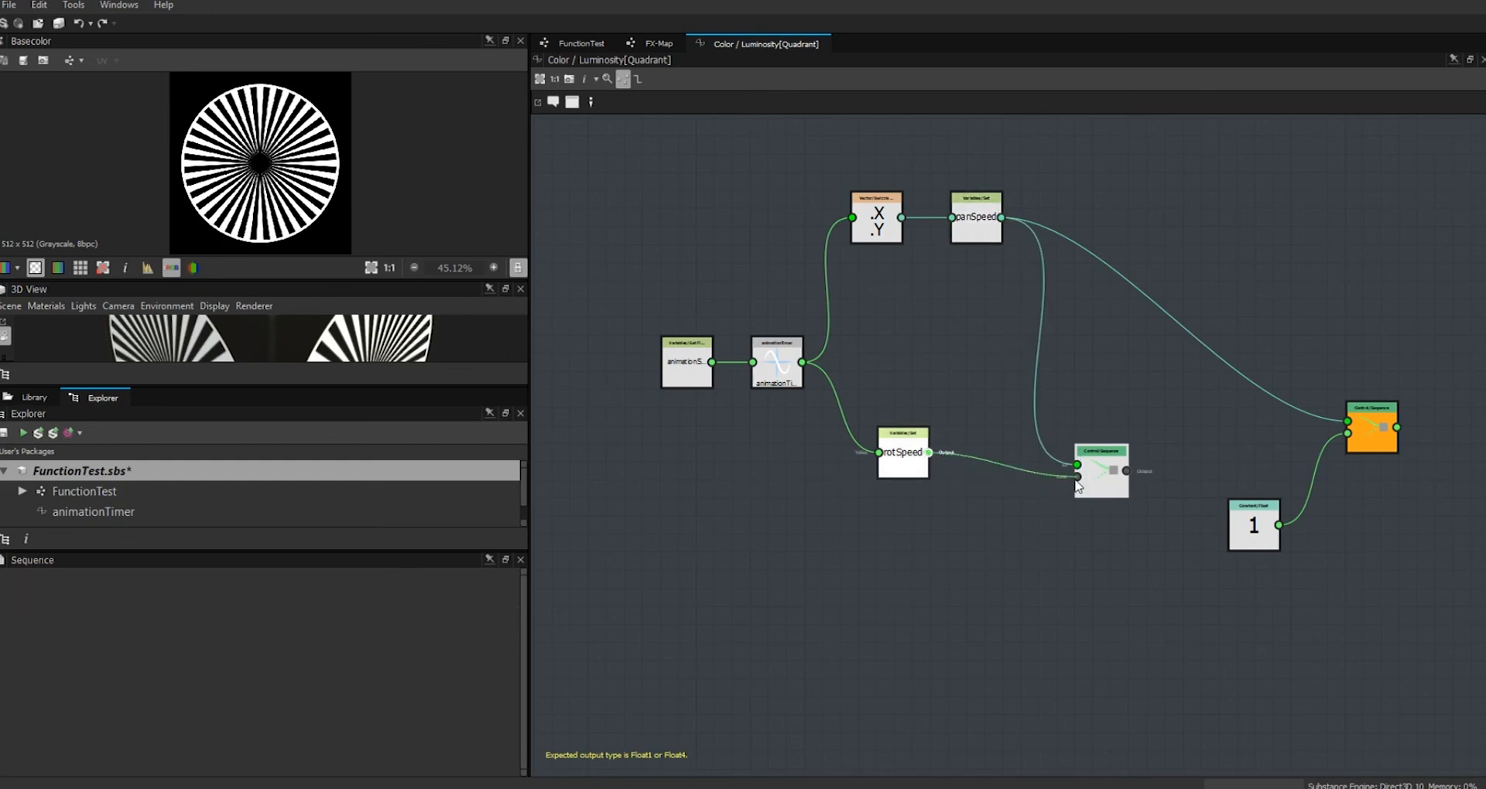
left_click_drag(1168, 491, 1347, 422)
Tidy the graph by moving the constant 1 lower, the new Sequence beside the output node, and the panSpeed and rotSpeed branches closer together.
left_click_drag(1254, 532, 1256, 577)
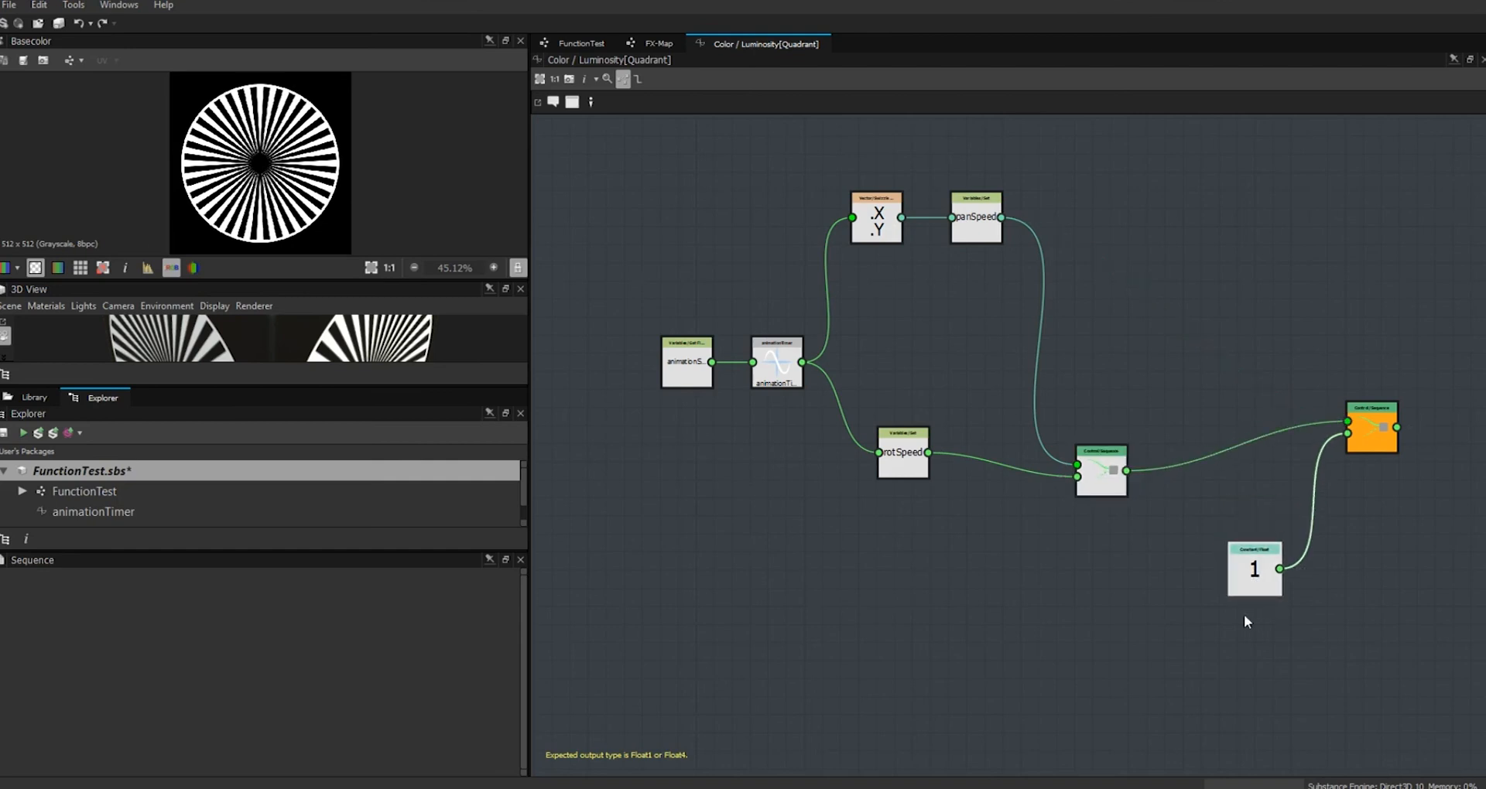
left_click_drag(1102, 476, 1238, 422)
left_click_drag(903, 469, 884, 451)
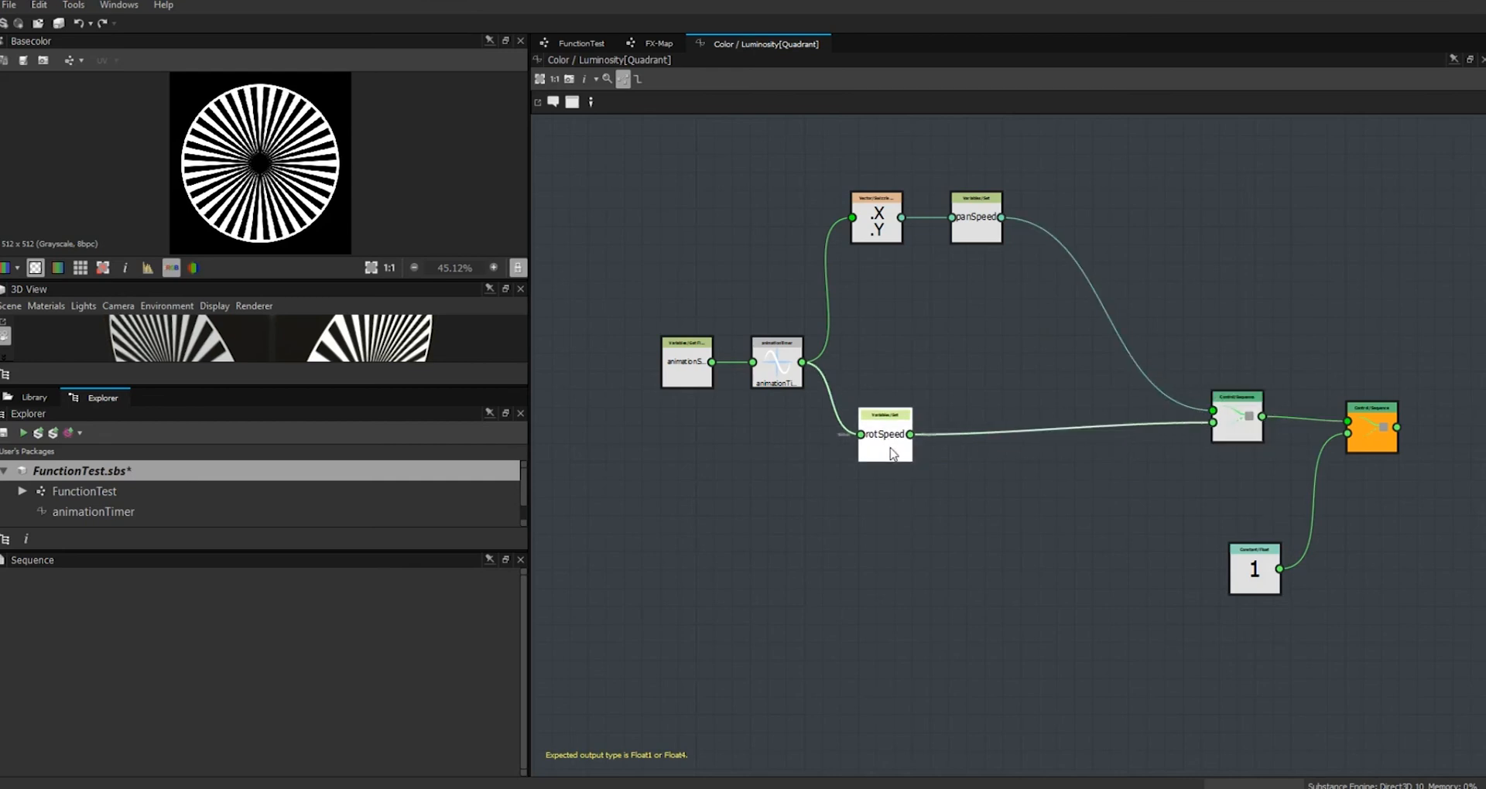
left_click_drag(1040, 147, 856, 272)
left_click_drag(878, 213, 895, 297)
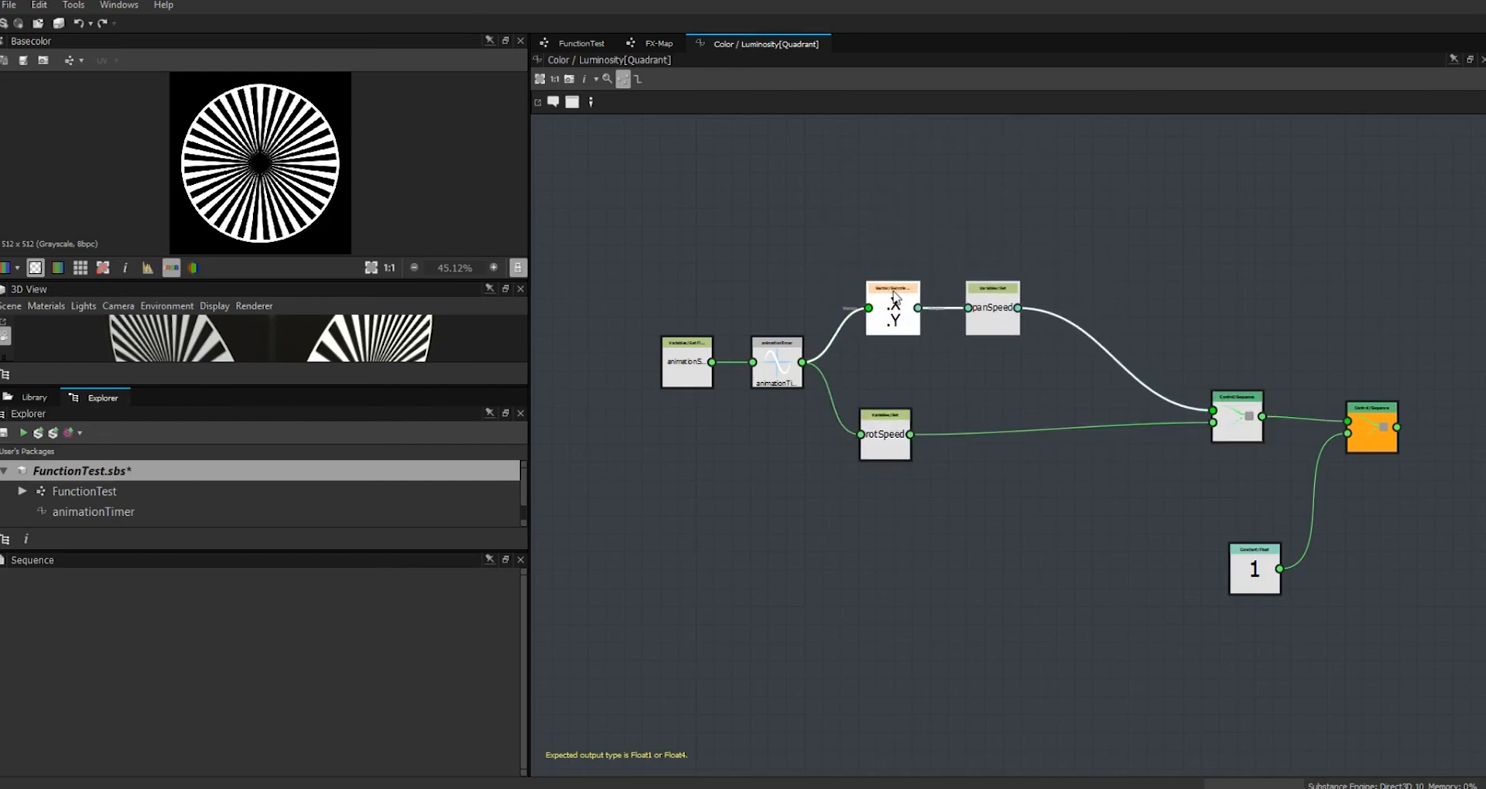
Return to the FX-Map and create an empty function for the Quadrant's Pattern Rotation, opening it for editing.
left_click(885, 445)
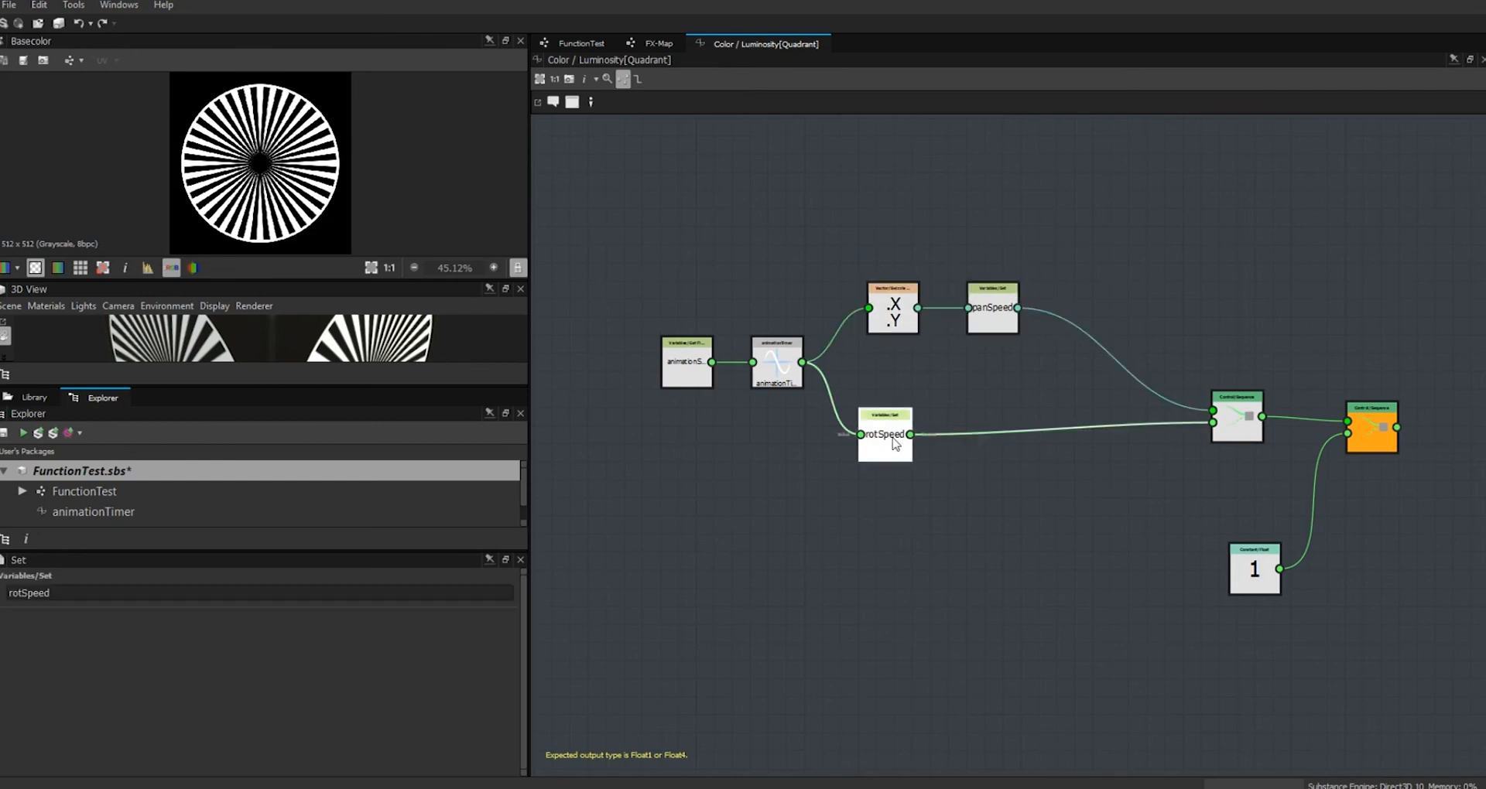
left_click(659, 44)
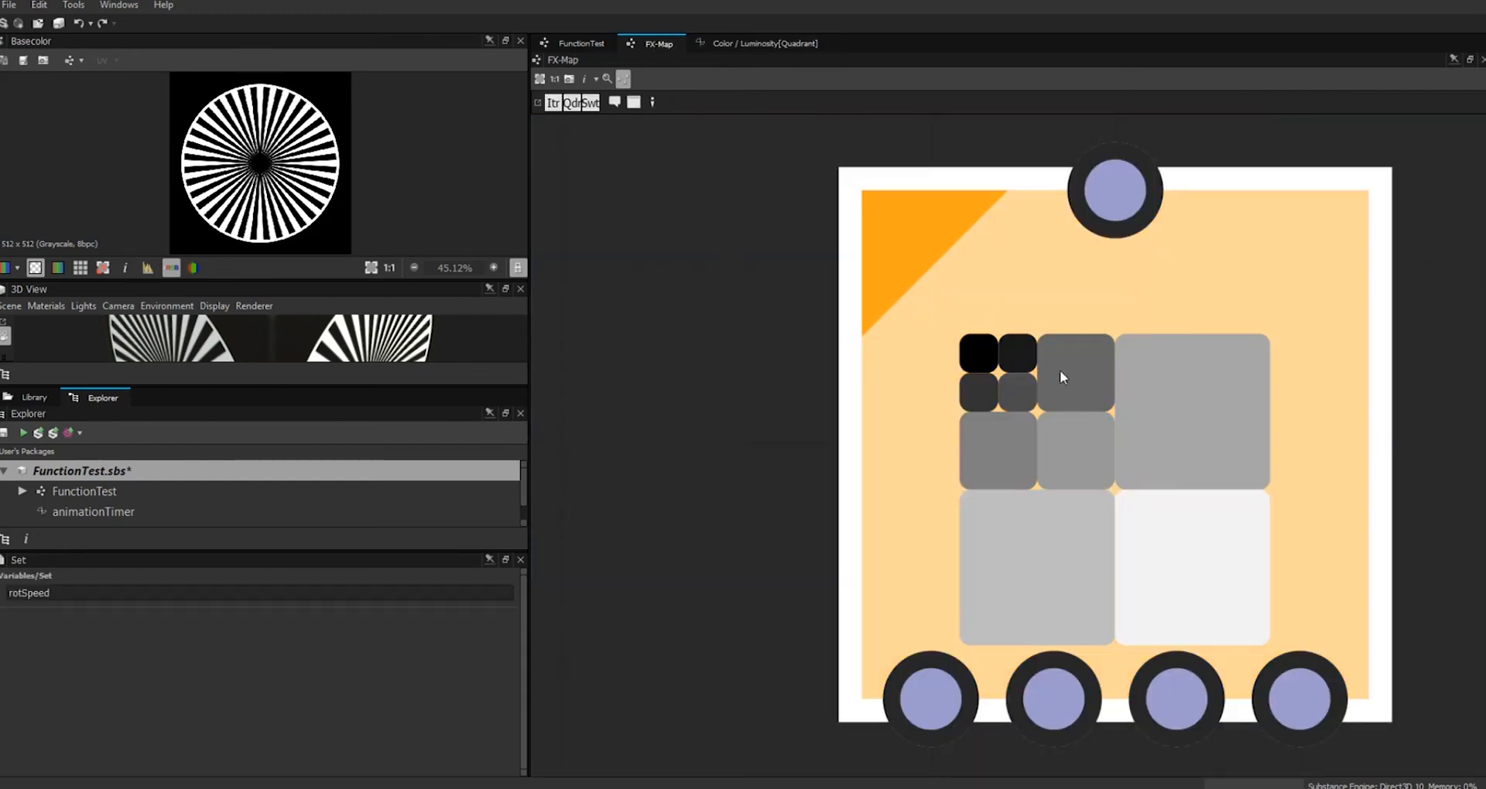
left_click(1071, 398)
left_click_drag(525, 640, 534, 695)
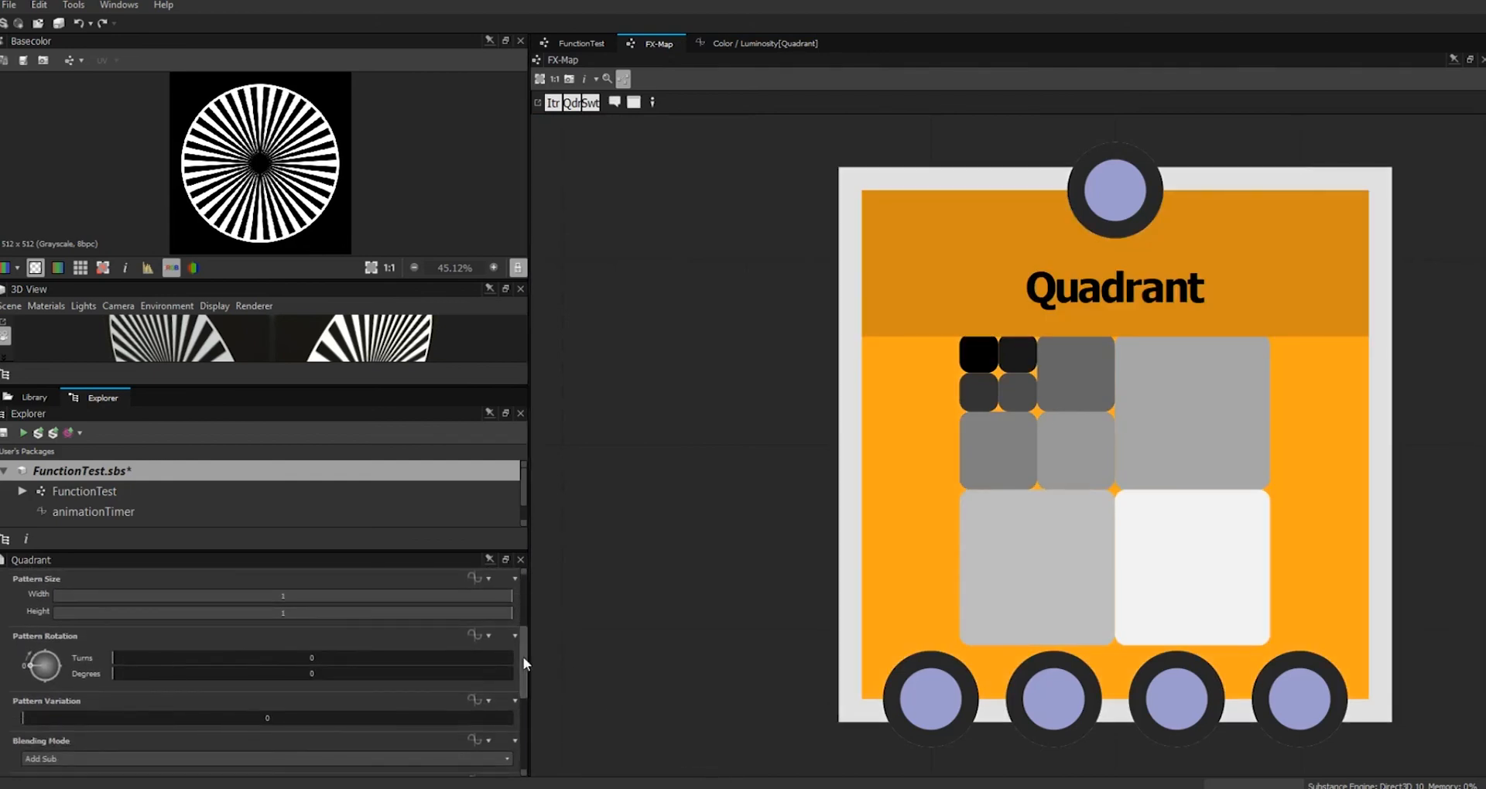
left_click(486, 637)
left_click(523, 556)
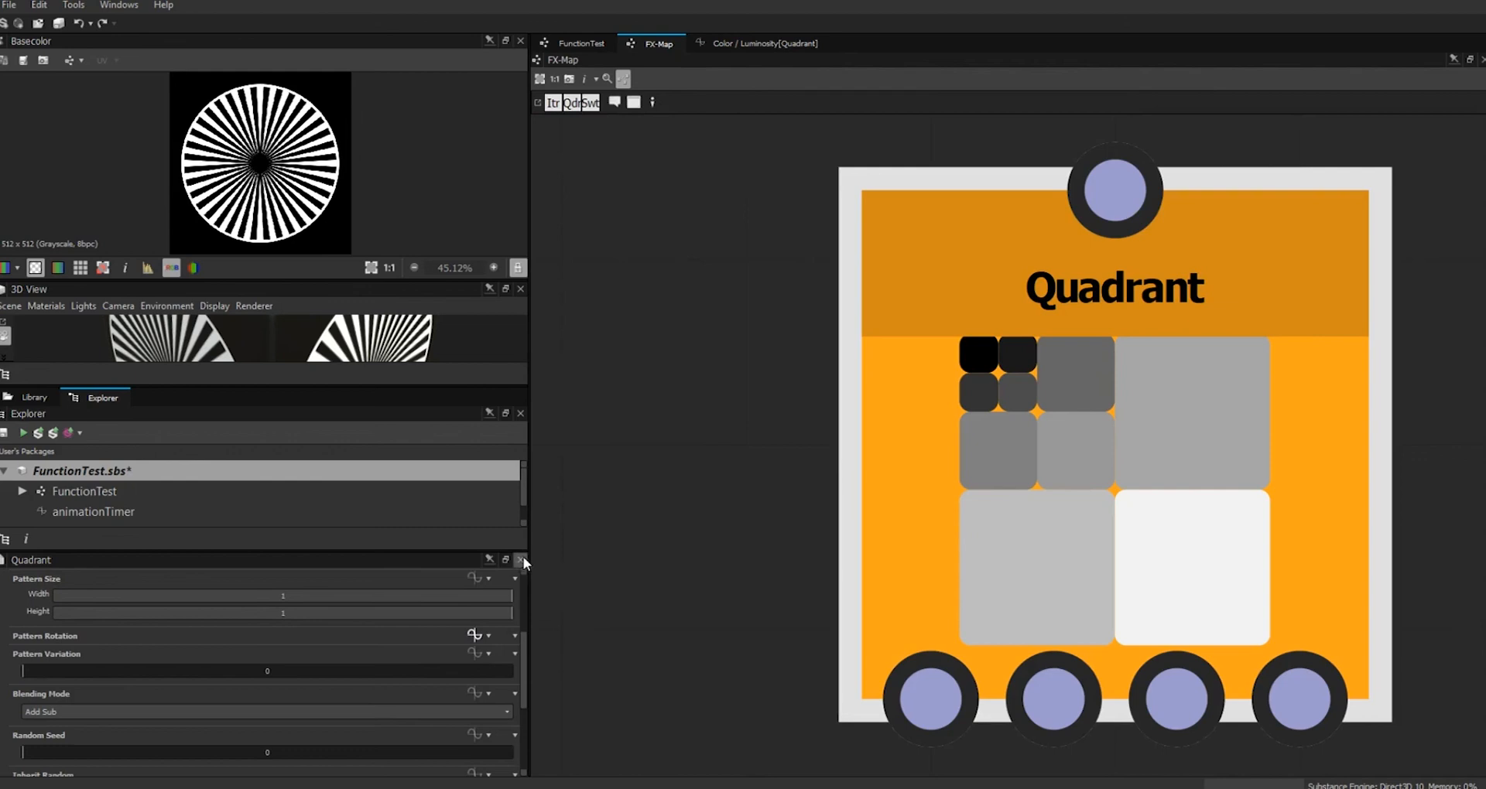
left_click(474, 635)
Add a Get Float node reading the rotSpeed variable and set it as the Pattern Rotation function's output.
right_click(981, 314)
mouse_move(1099, 321)
mouse_move(1285, 359)
left_click(1324, 382)
left_click(174, 591)
key("ctrl+v")
left_click(605, 503)
right_click(977, 310)
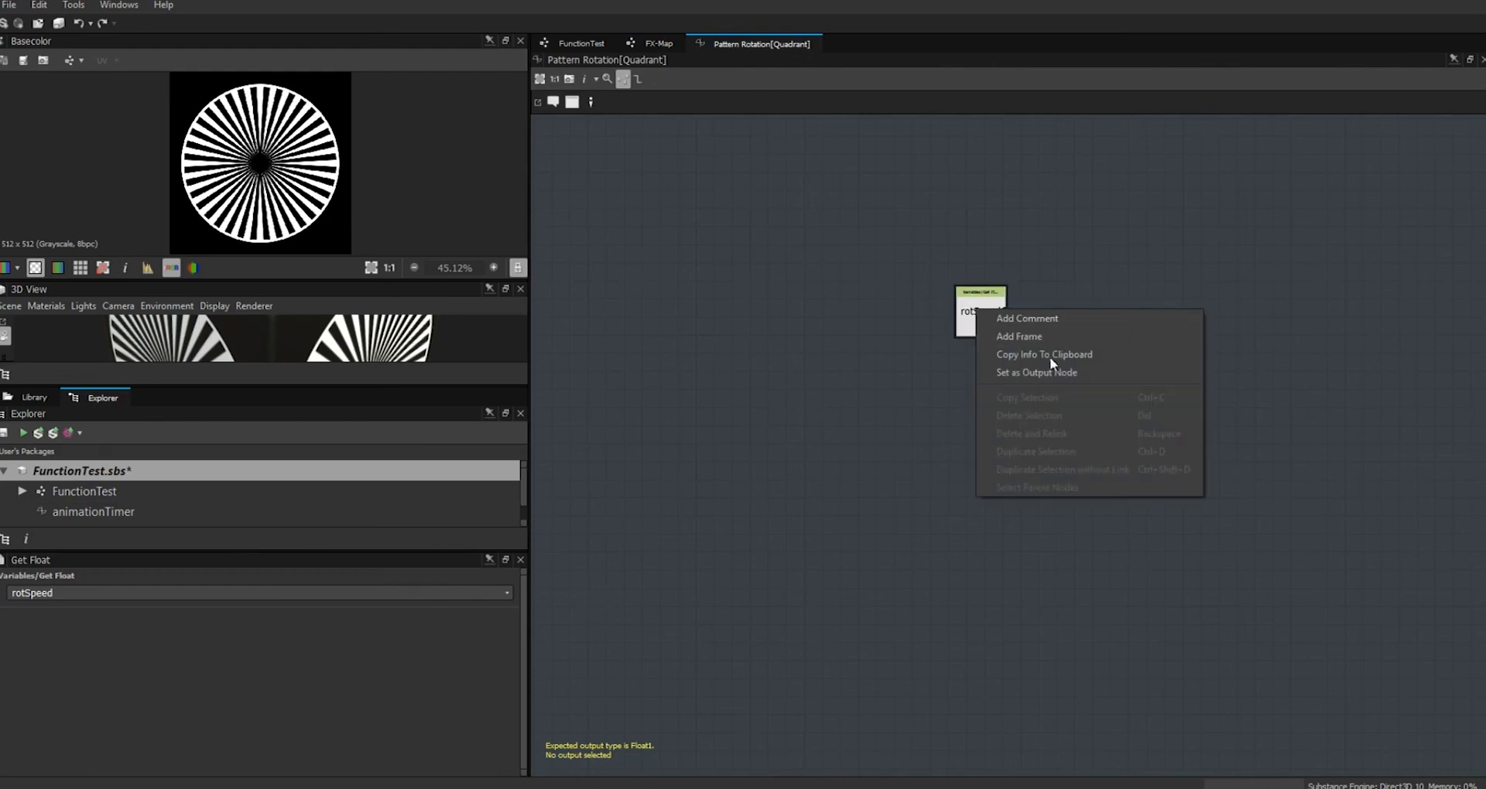
left_click(1060, 373)
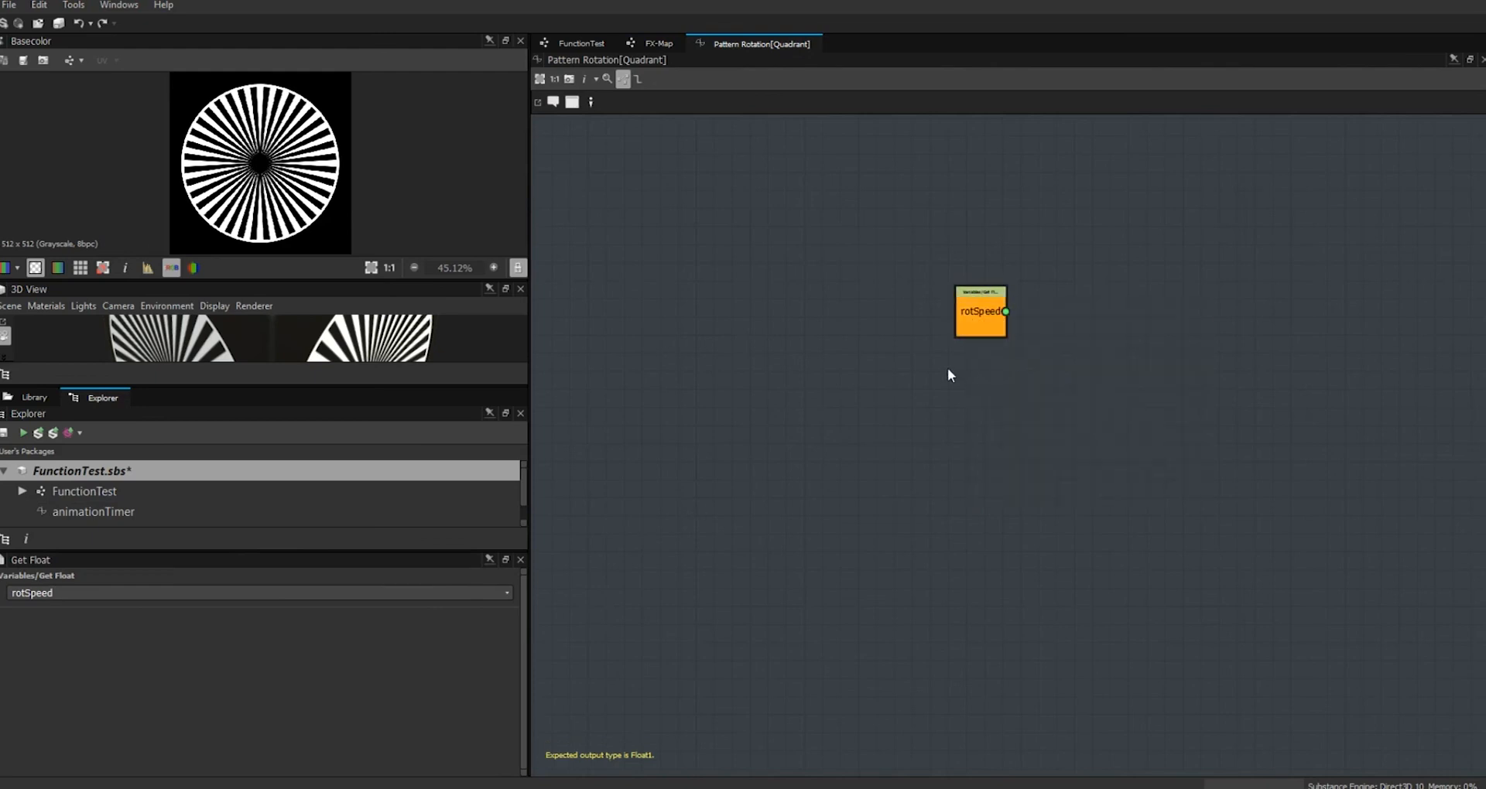
Republish the FunctionTest package, reload it in Substance Player, and preview the animation with the animation speed slightly above 0.
left_click(53, 433)
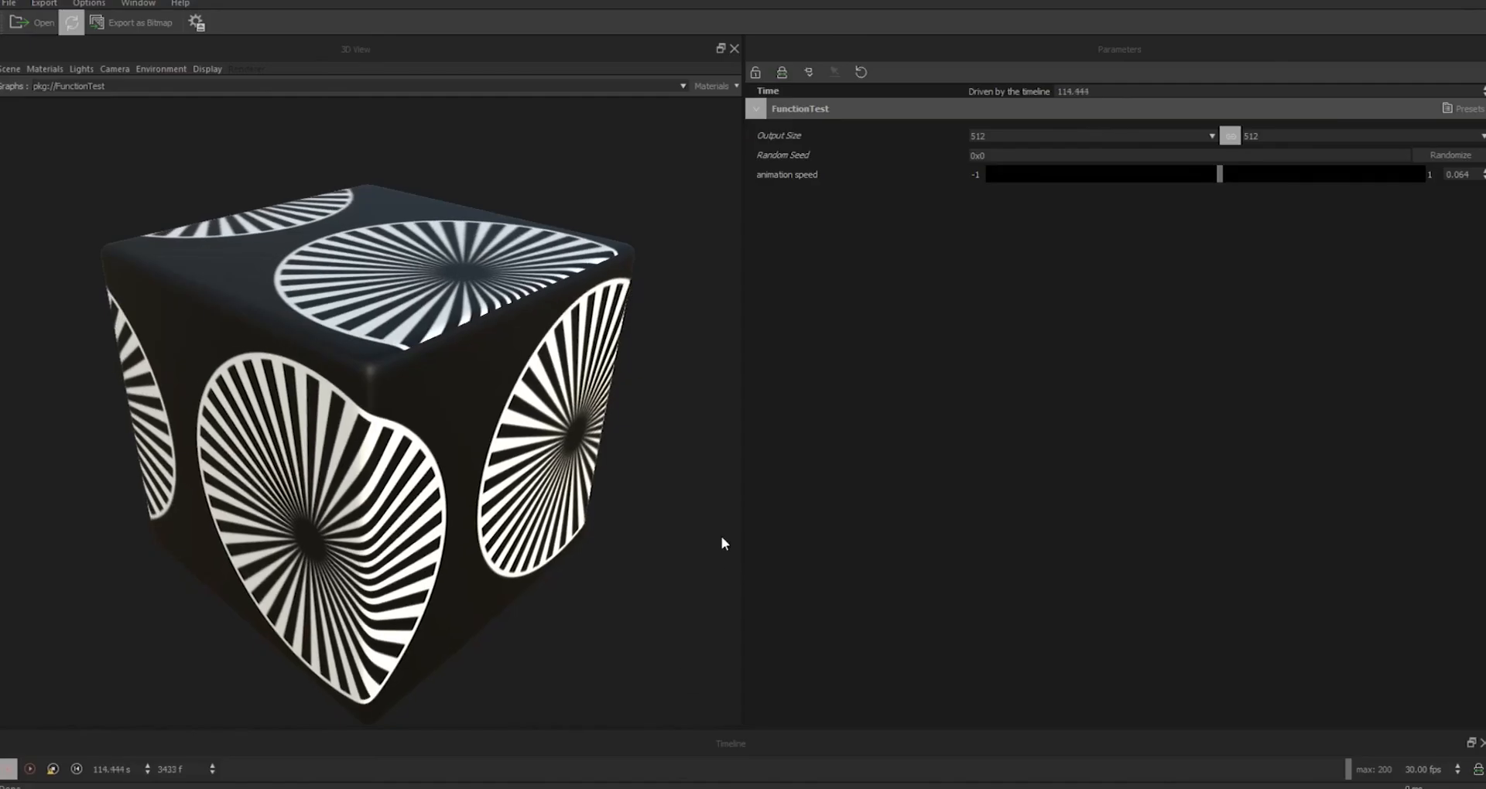
left_click(72, 24)
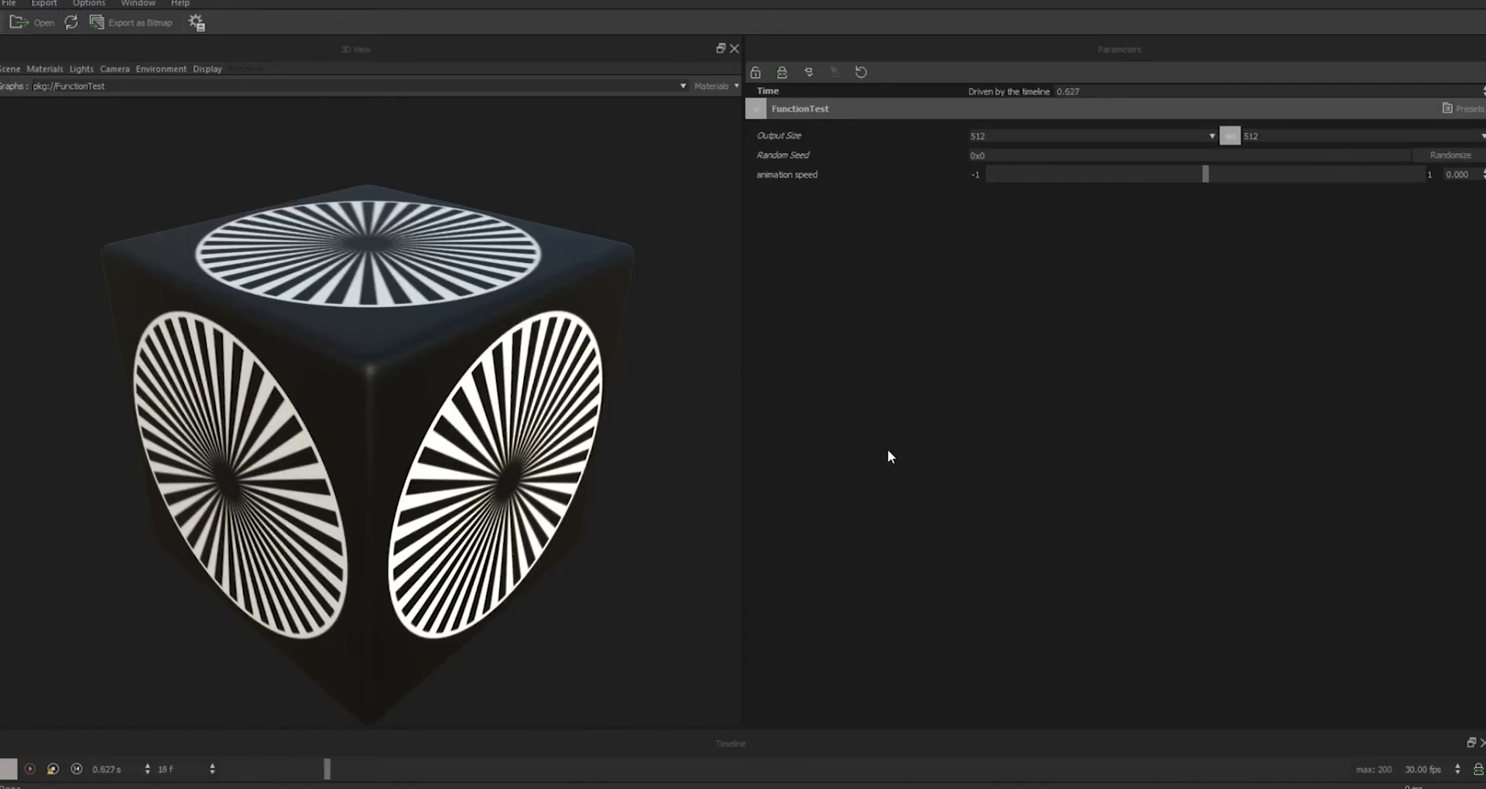
left_click_drag(1205, 173, 1228, 175)
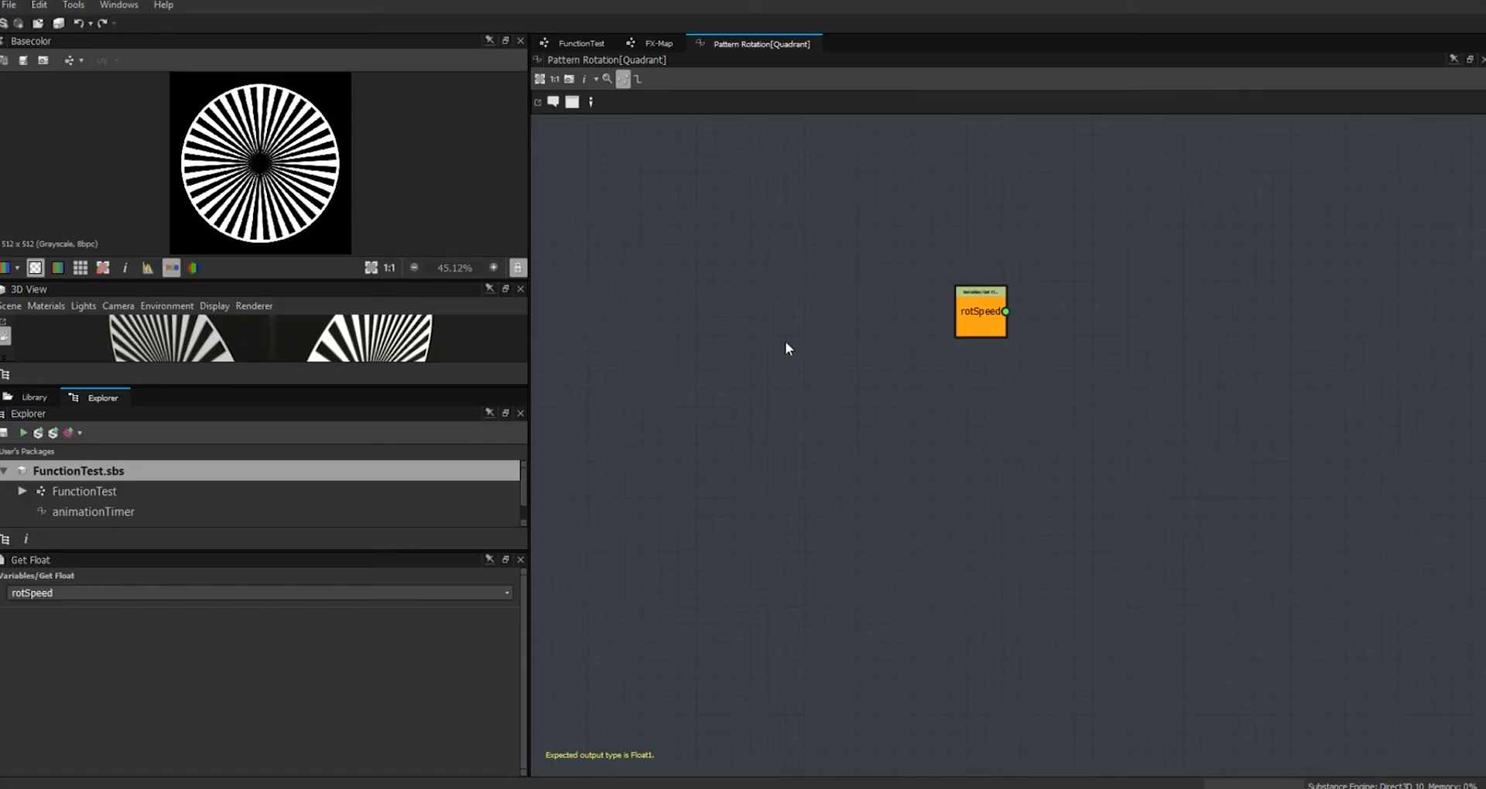
Return to the FunctionTest graph in Substance Designer and line up the FX-Map node with the Base Color output.
left_click(579, 44)
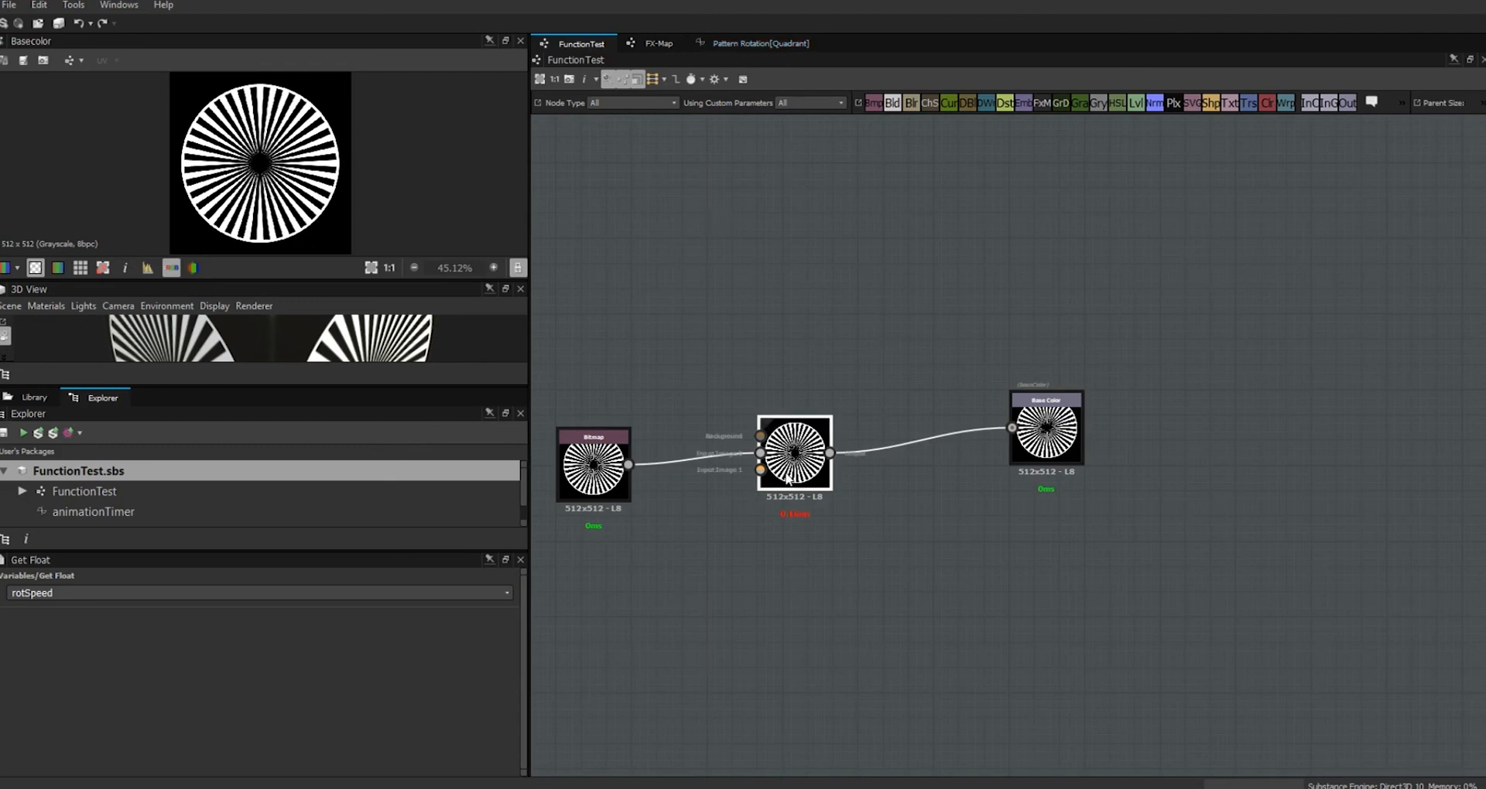
left_click_drag(833, 482, 858, 457)
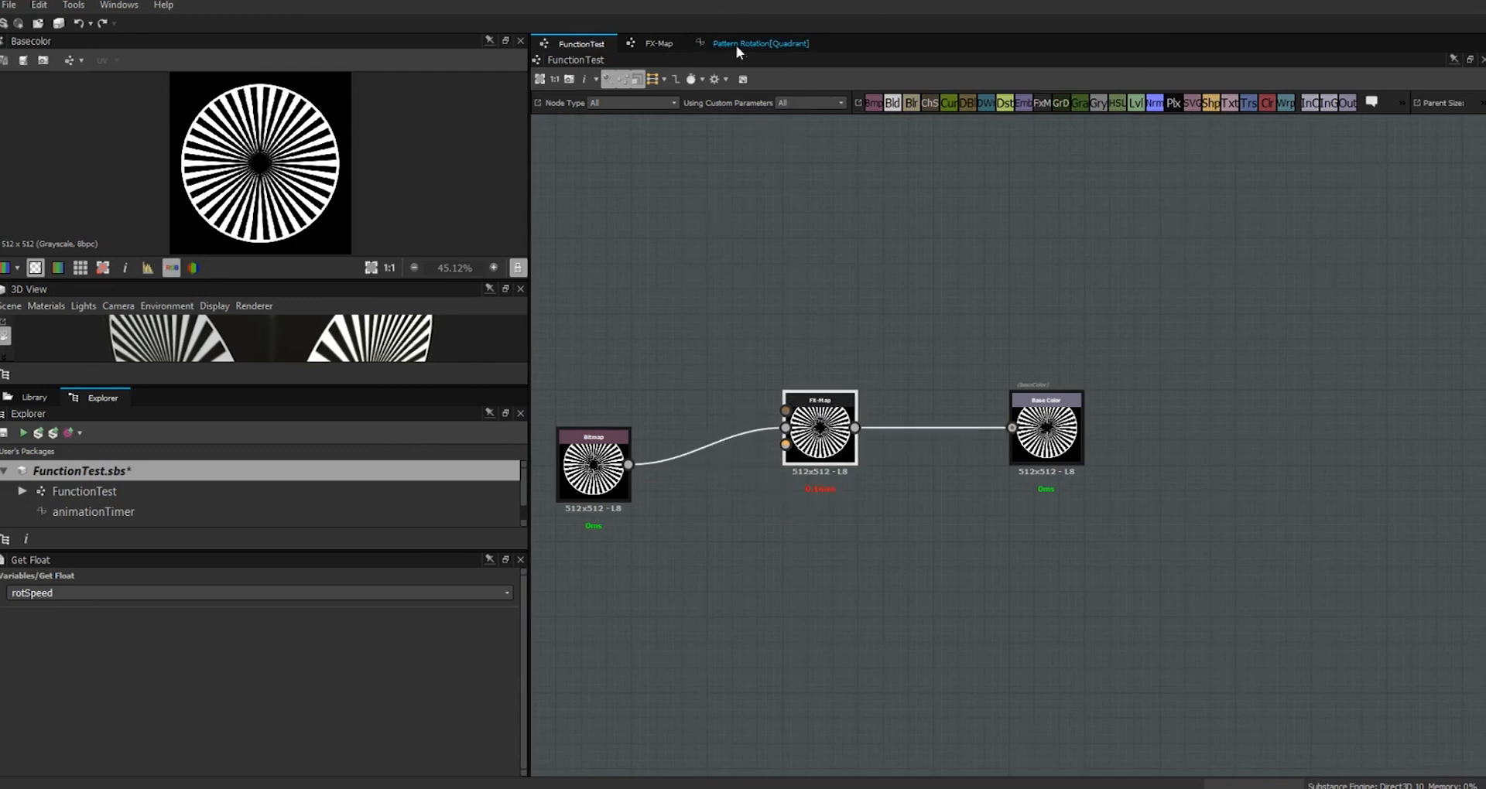
Review the Quadrant's parameters in the FX-Map with the properties area enlarged, and reopen its Color / Luminosity function.
left_click(651, 45)
left_click(1017, 350)
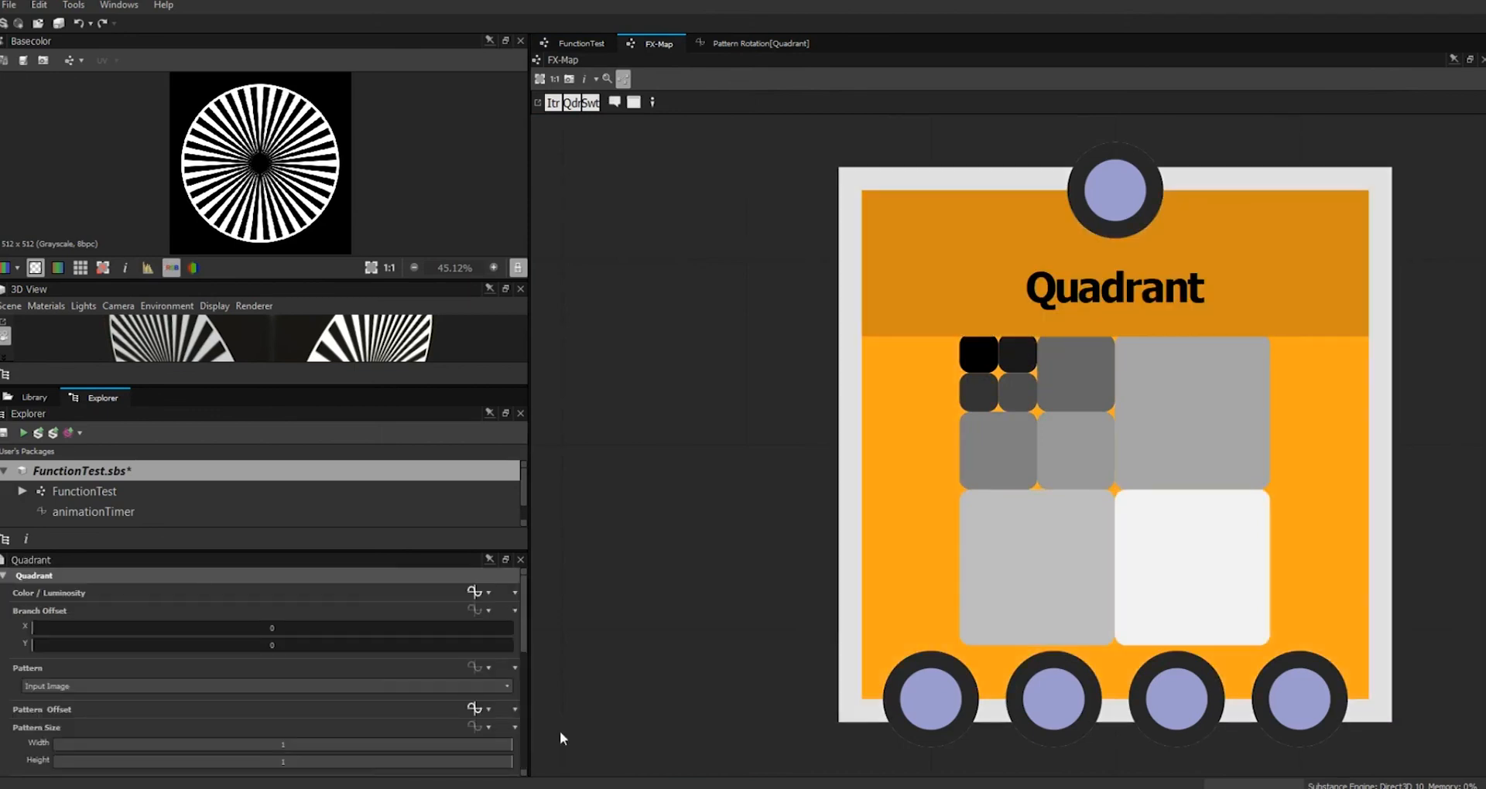
left_click_drag(423, 552, 423, 406)
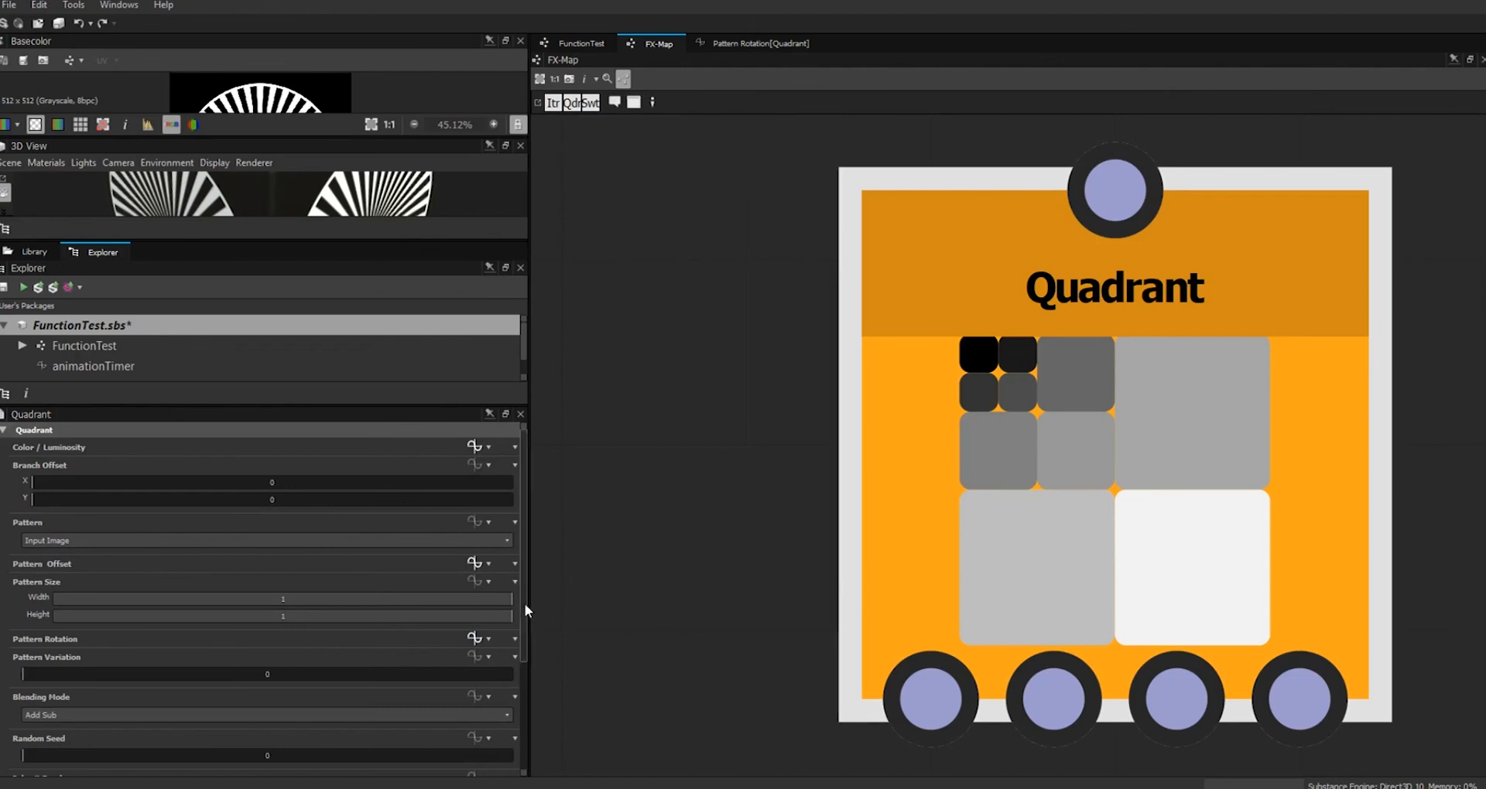
scroll(525, 604, "down", 3)
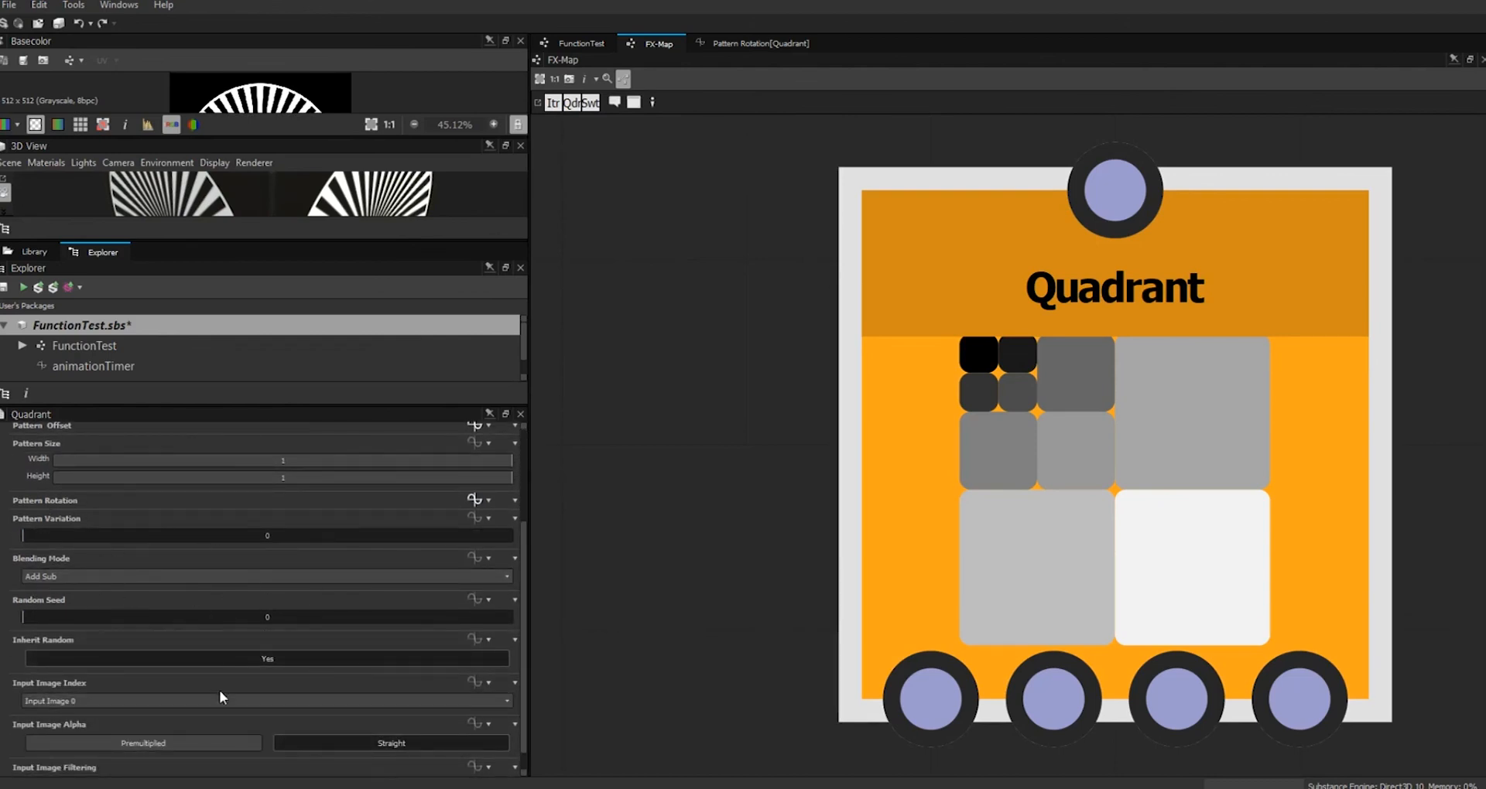
scroll(521, 666, "up", 3)
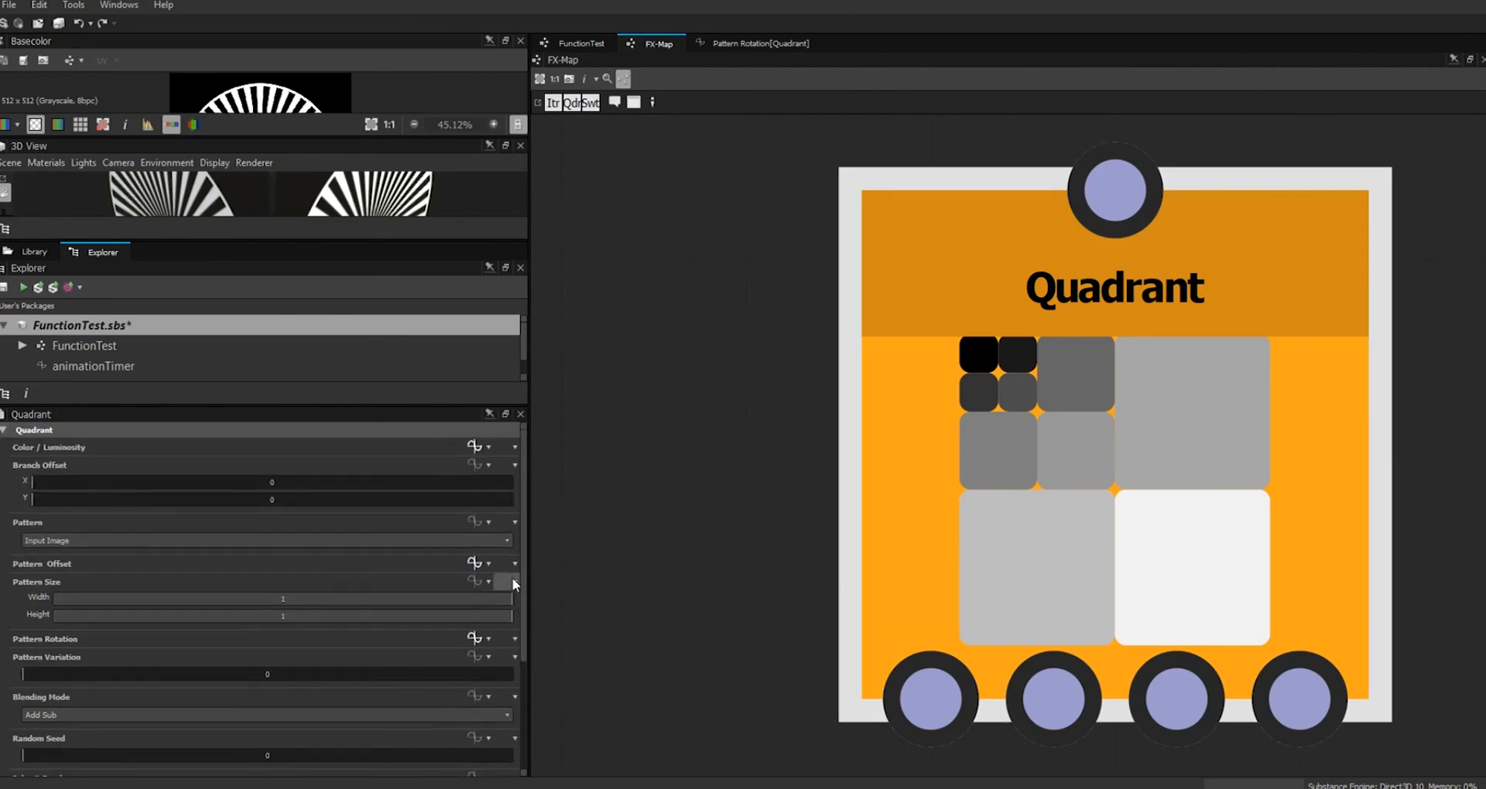
left_click(474, 447)
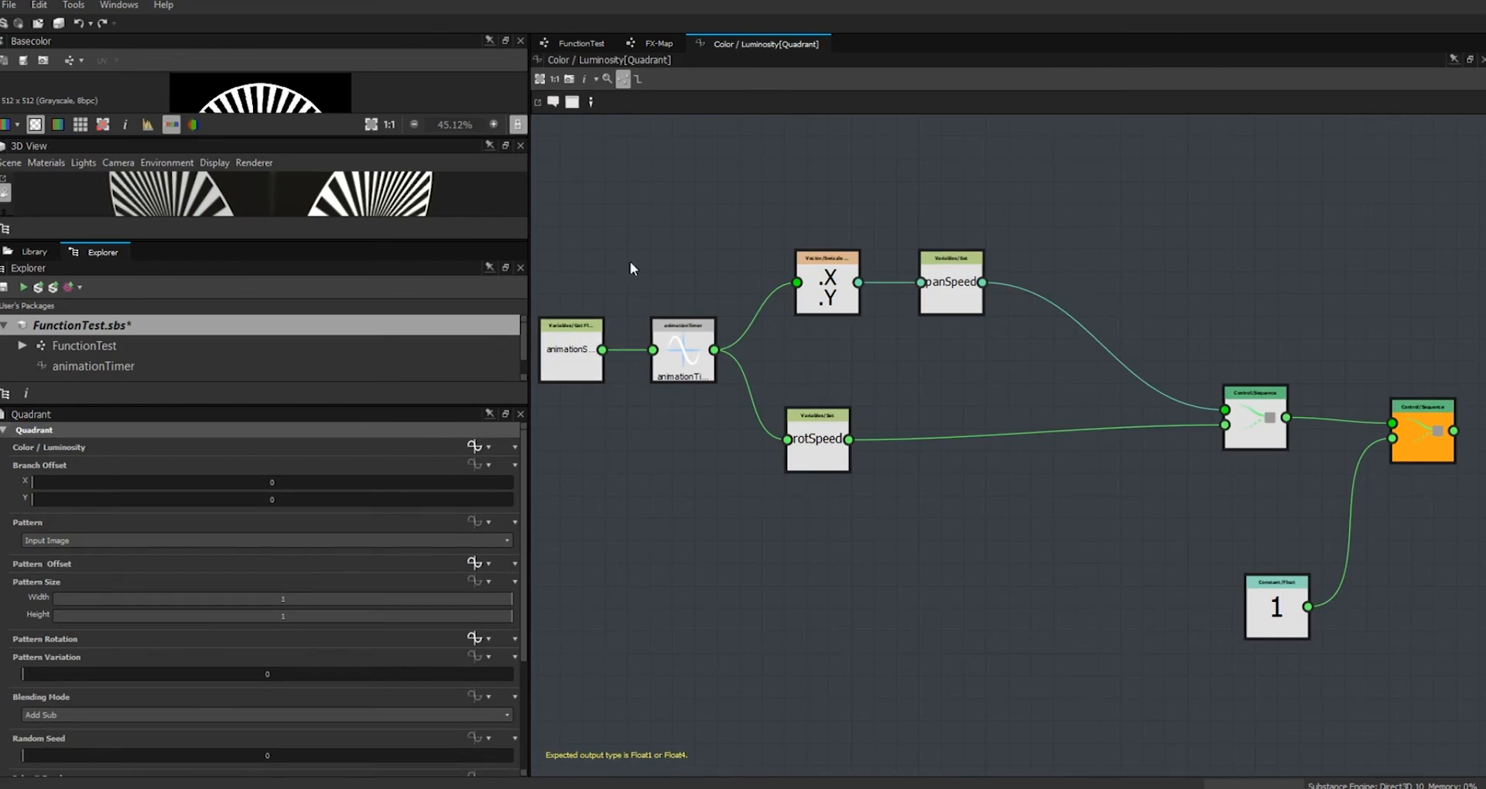
Go back to the FunctionTest graph and line up the Bitmap node with the FX-Map node.
left_click(584, 43)
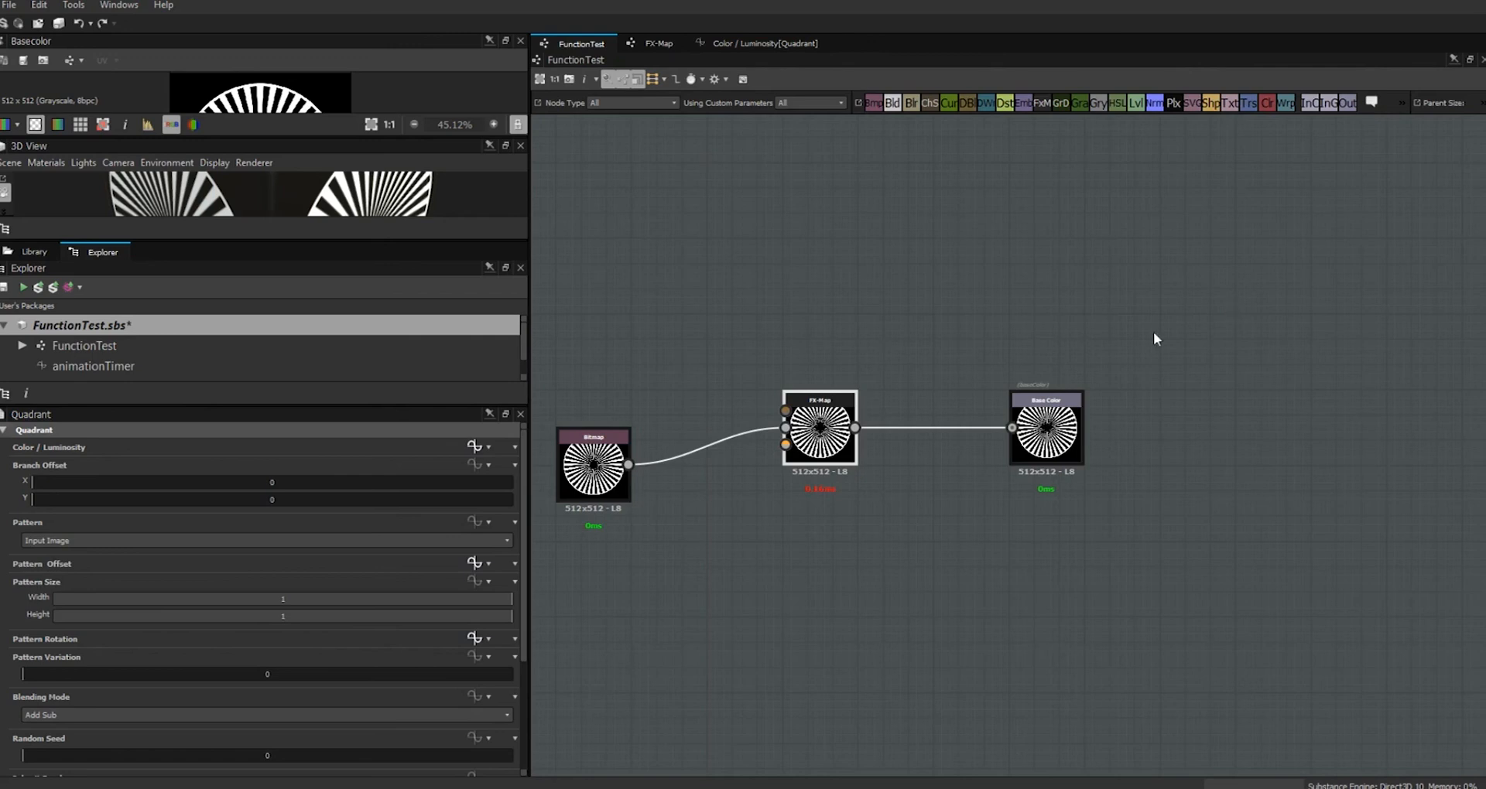
left_click_drag(610, 486, 660, 449)
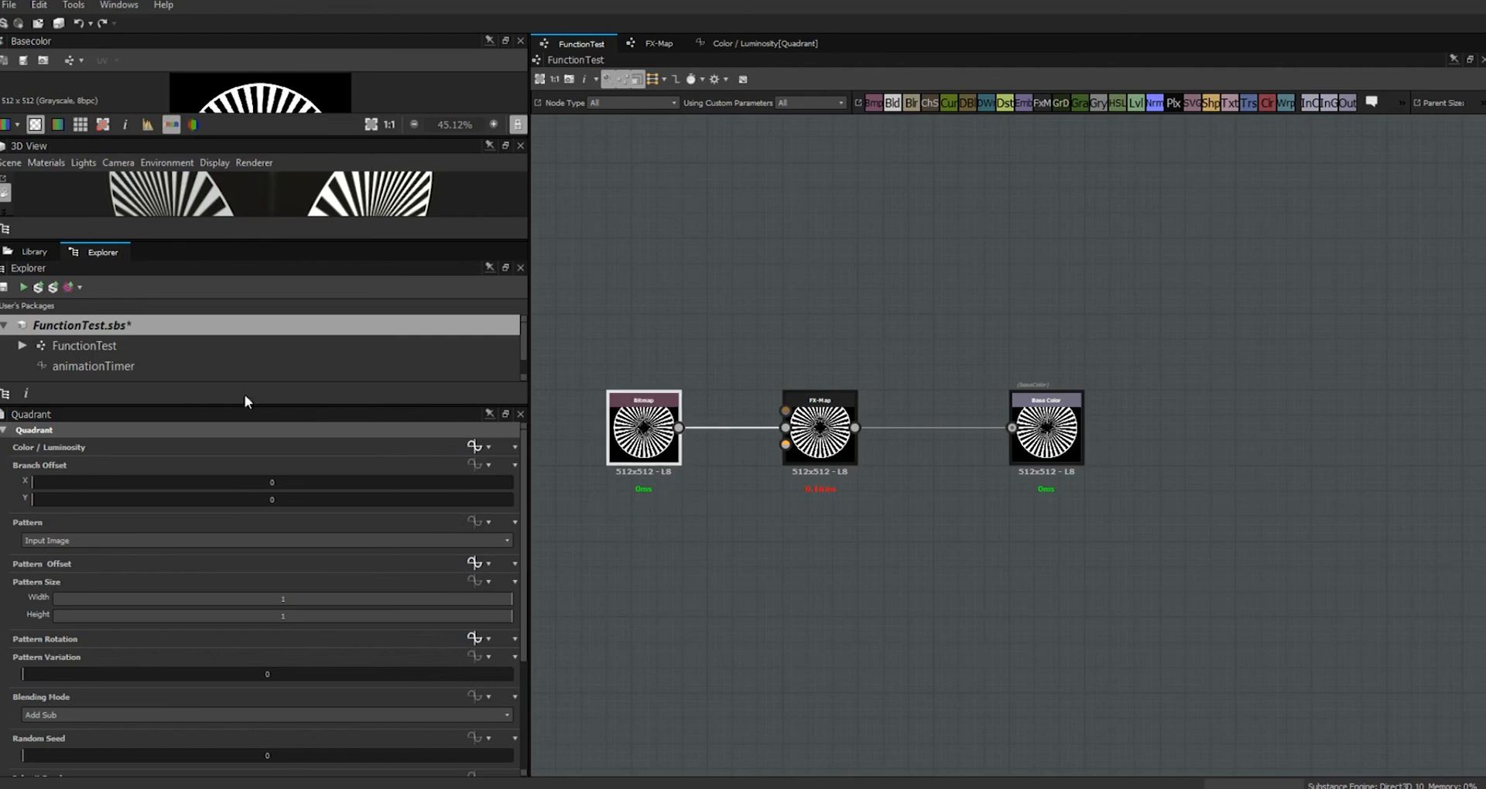